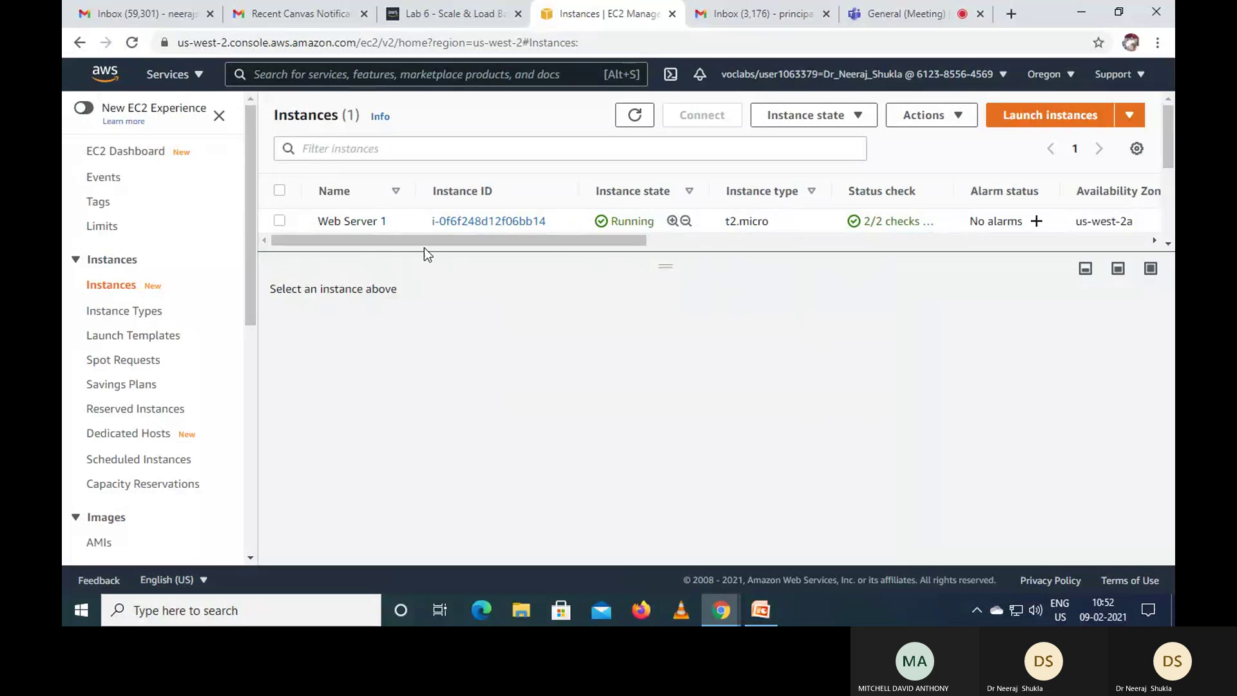
Step: Check the Lab 6 instructions for creating an AMI and select the Web Server 1 instance in the EC2 instances list
click(453, 19)
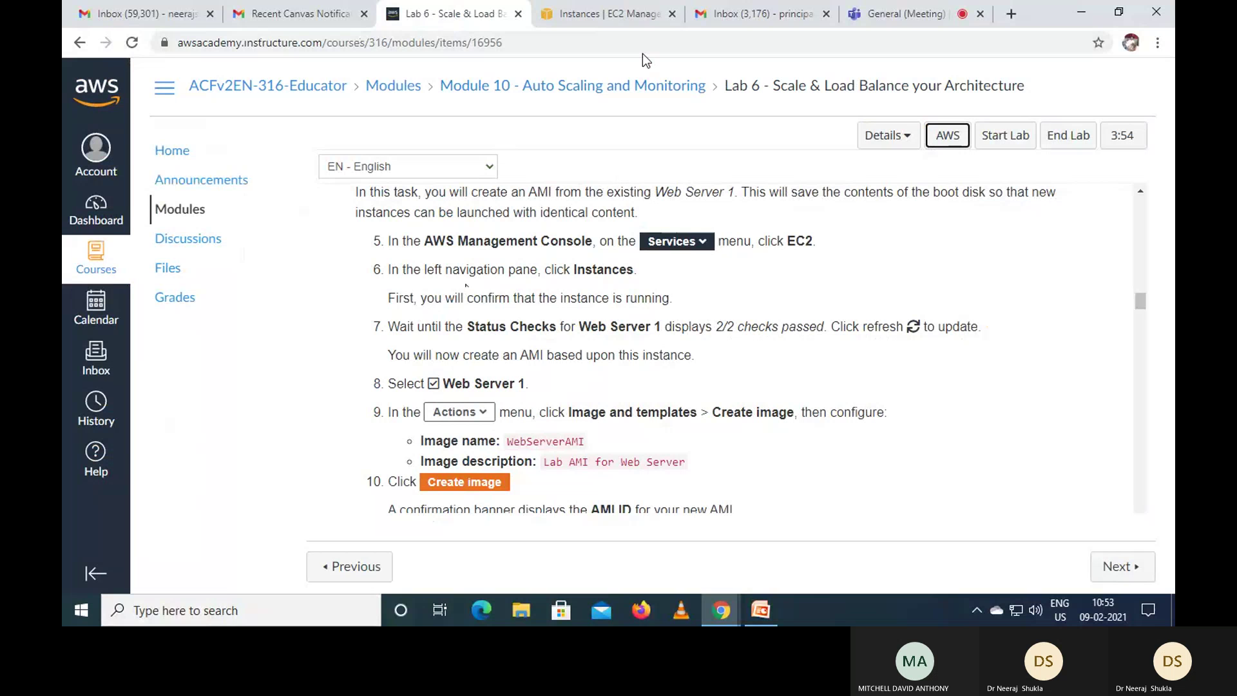
click(636, 18)
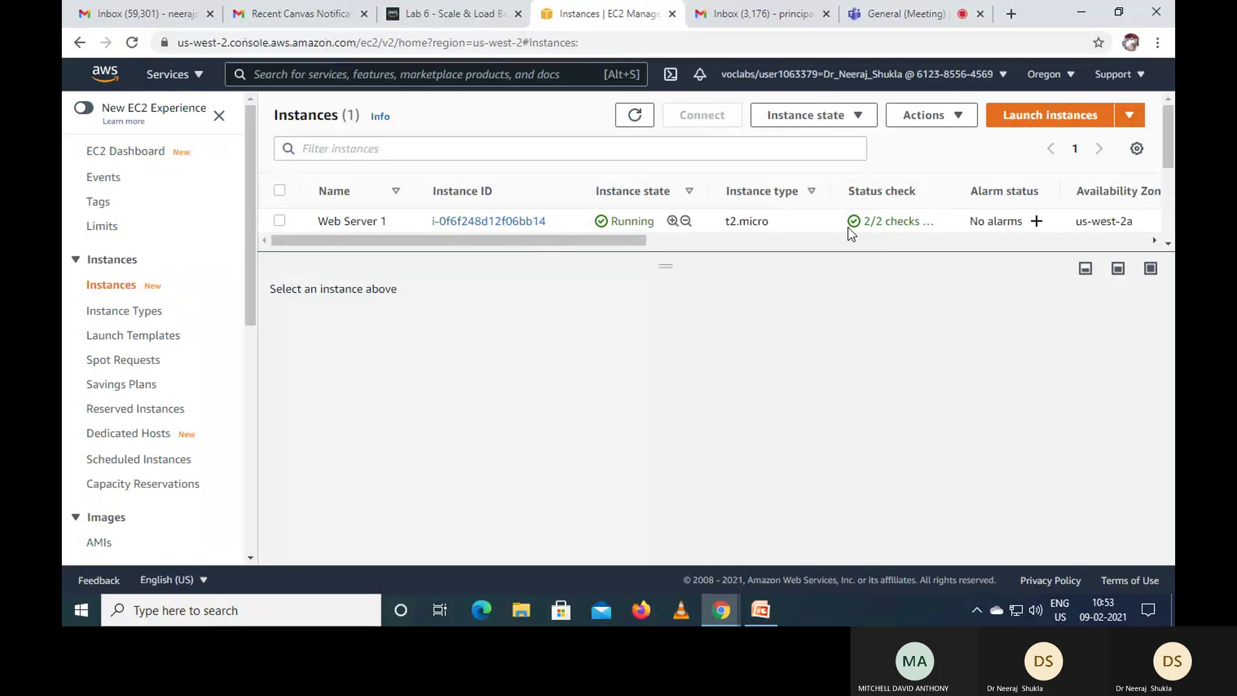
click(462, 15)
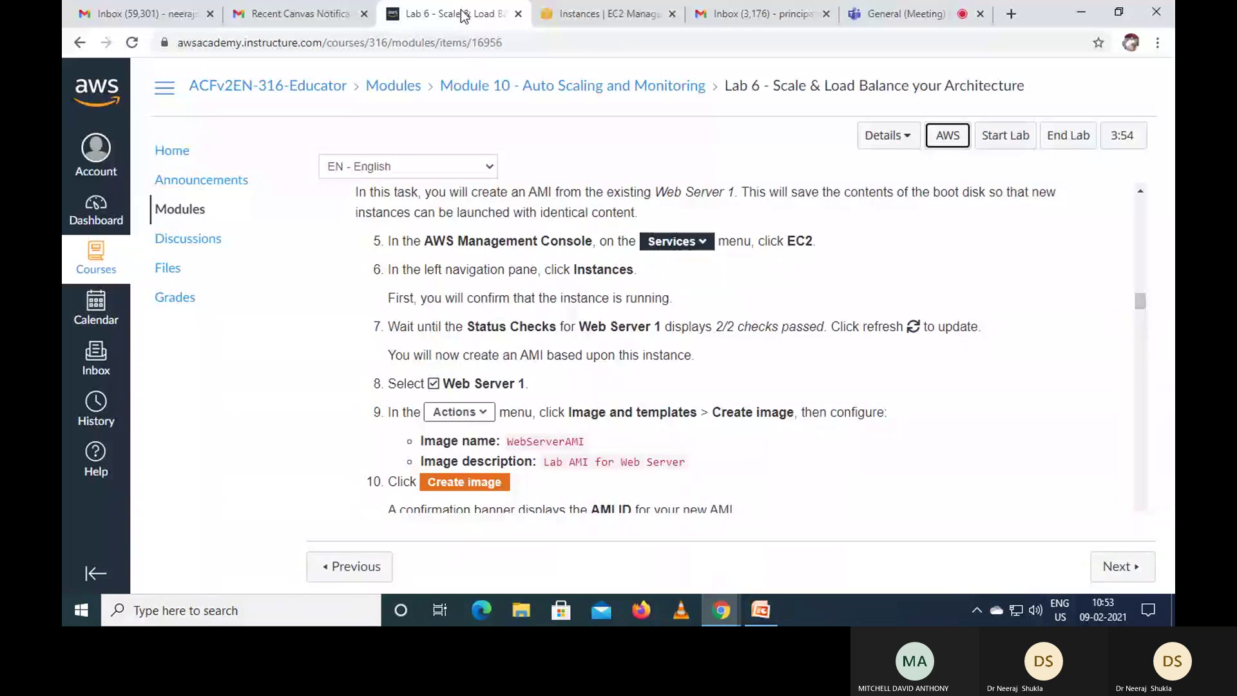
scroll(758, 385, down, 2)
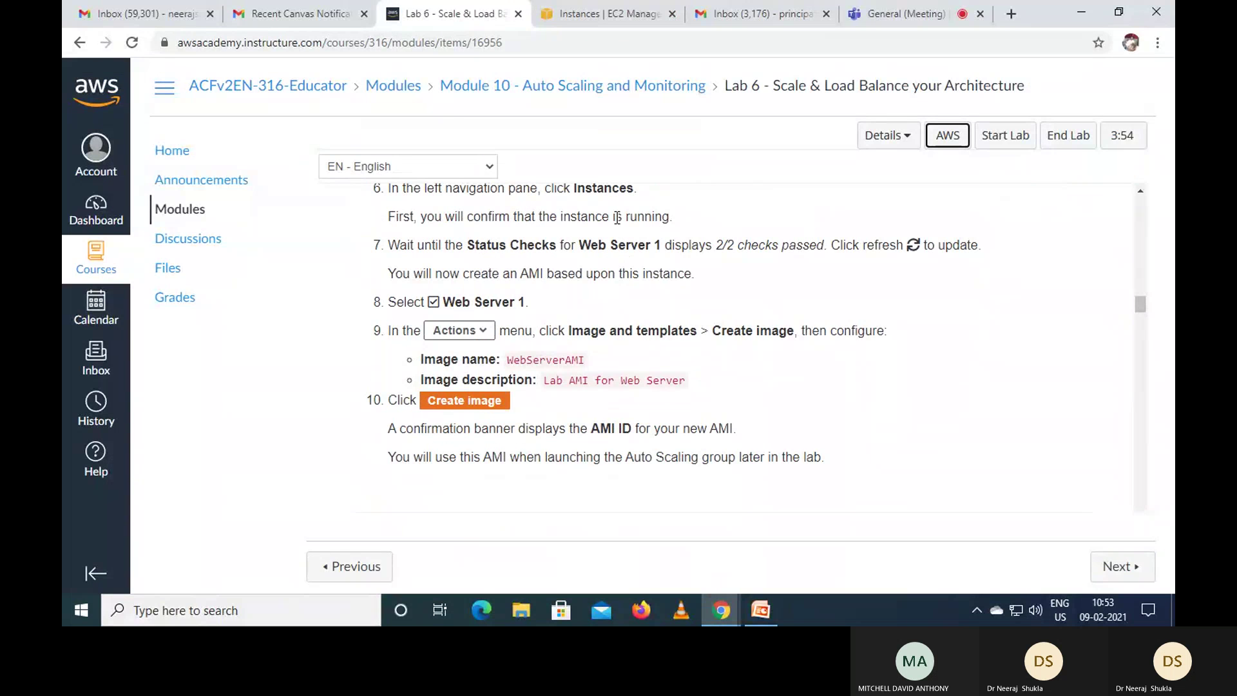
click(583, 14)
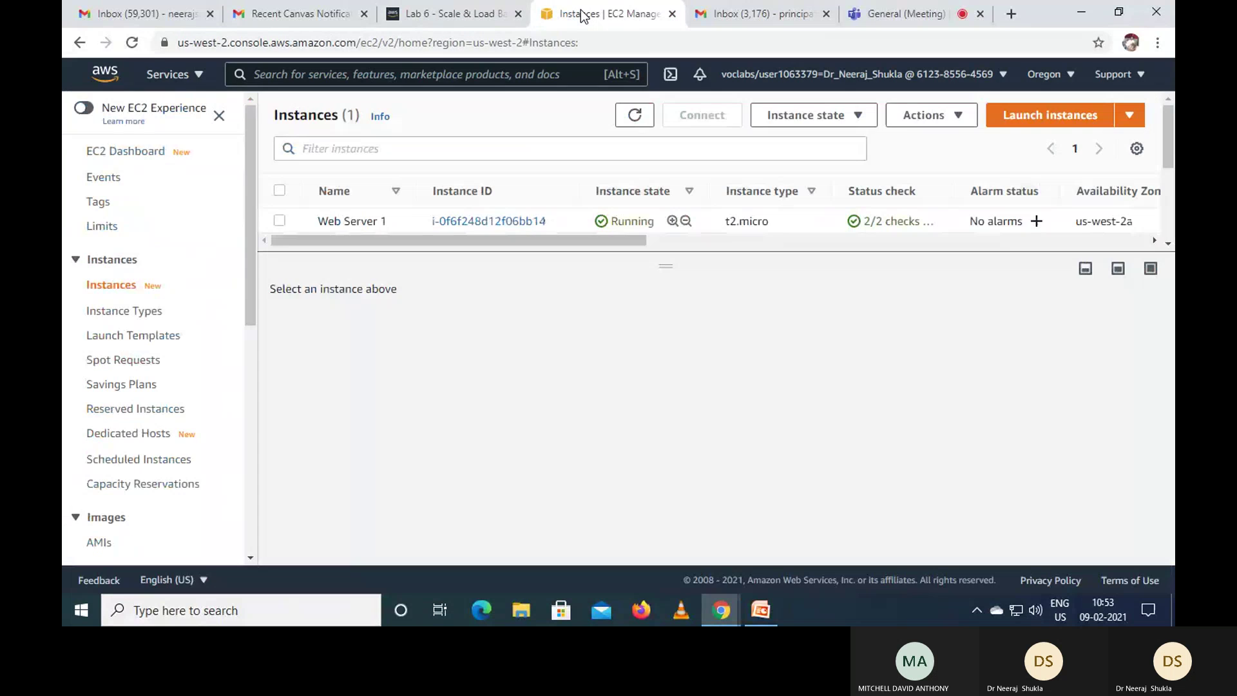
click(279, 221)
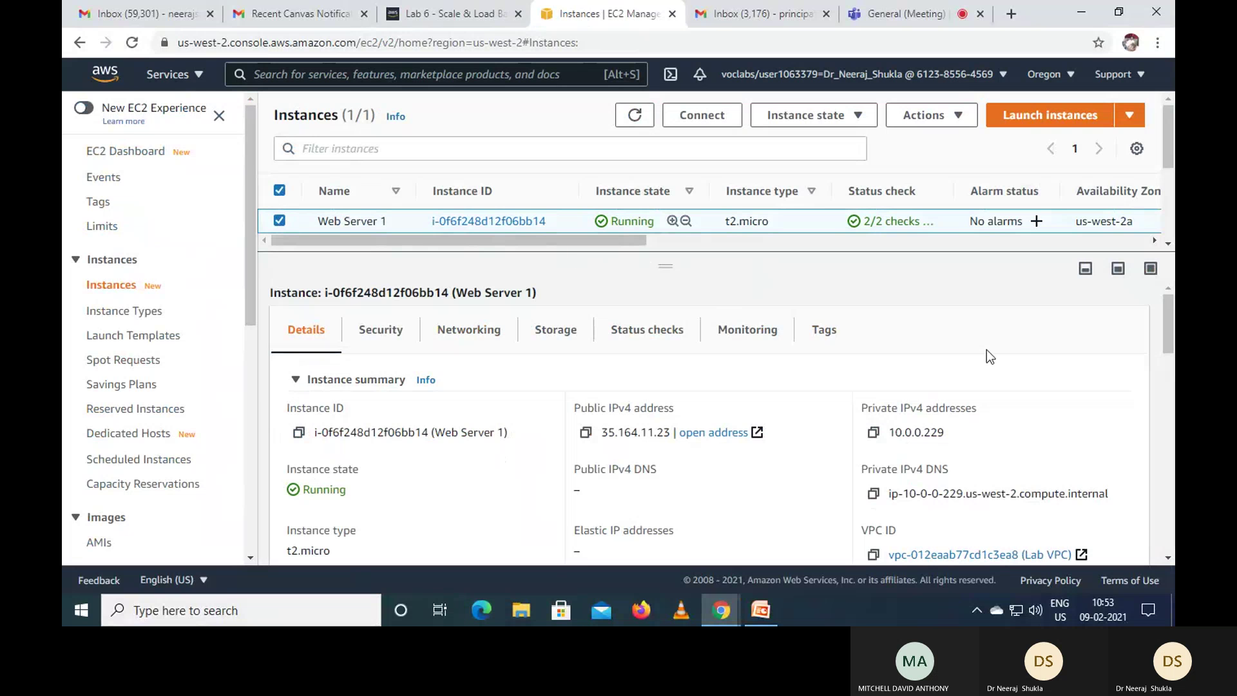
Step: Following the lab's step 9, start creating an image from the selected Web Server 1 instance
click(477, 24)
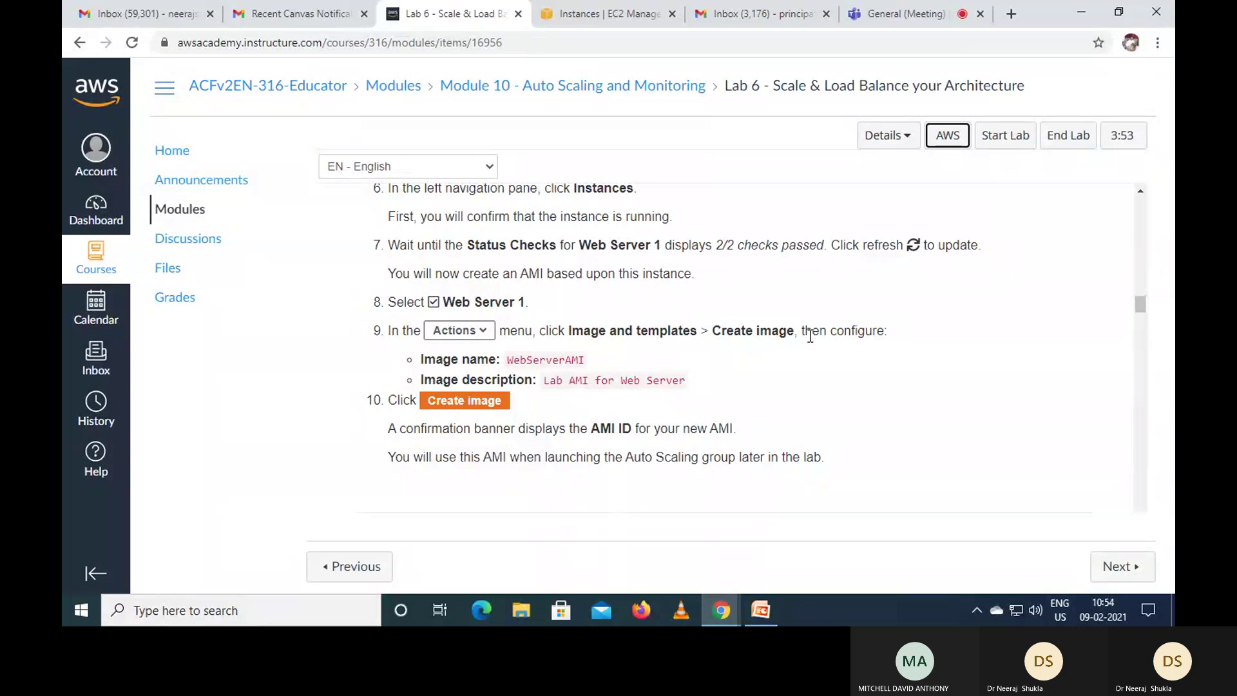
click(617, 14)
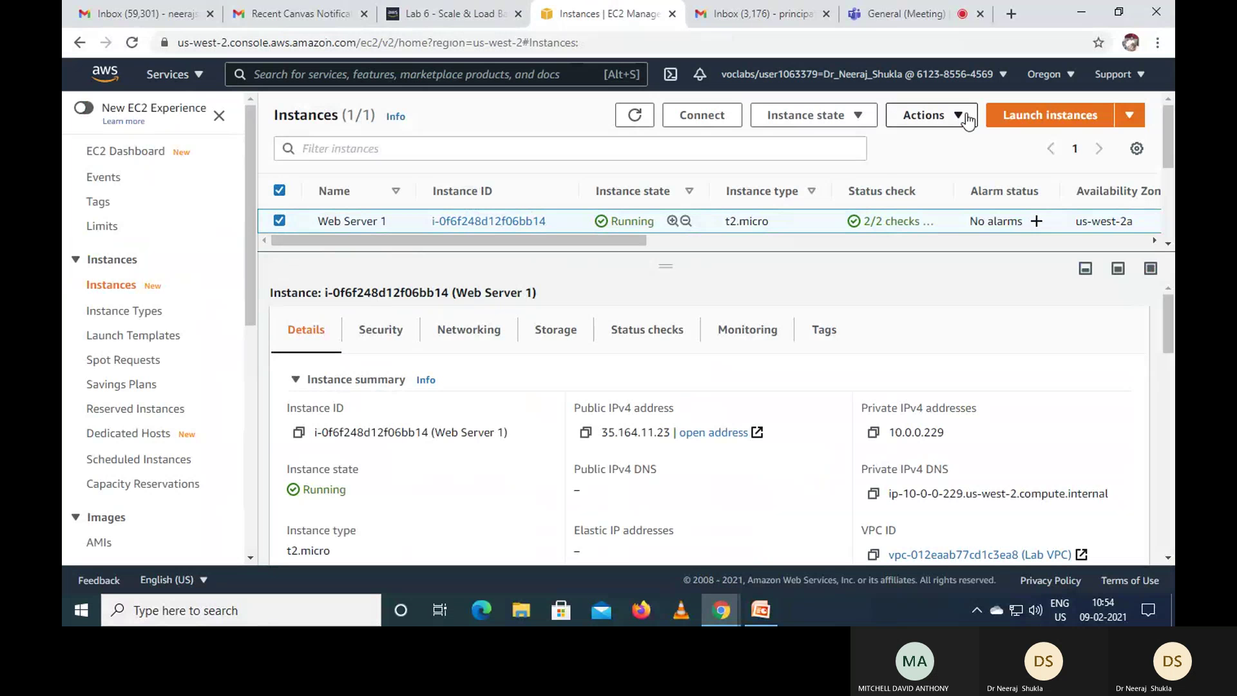
click(963, 120)
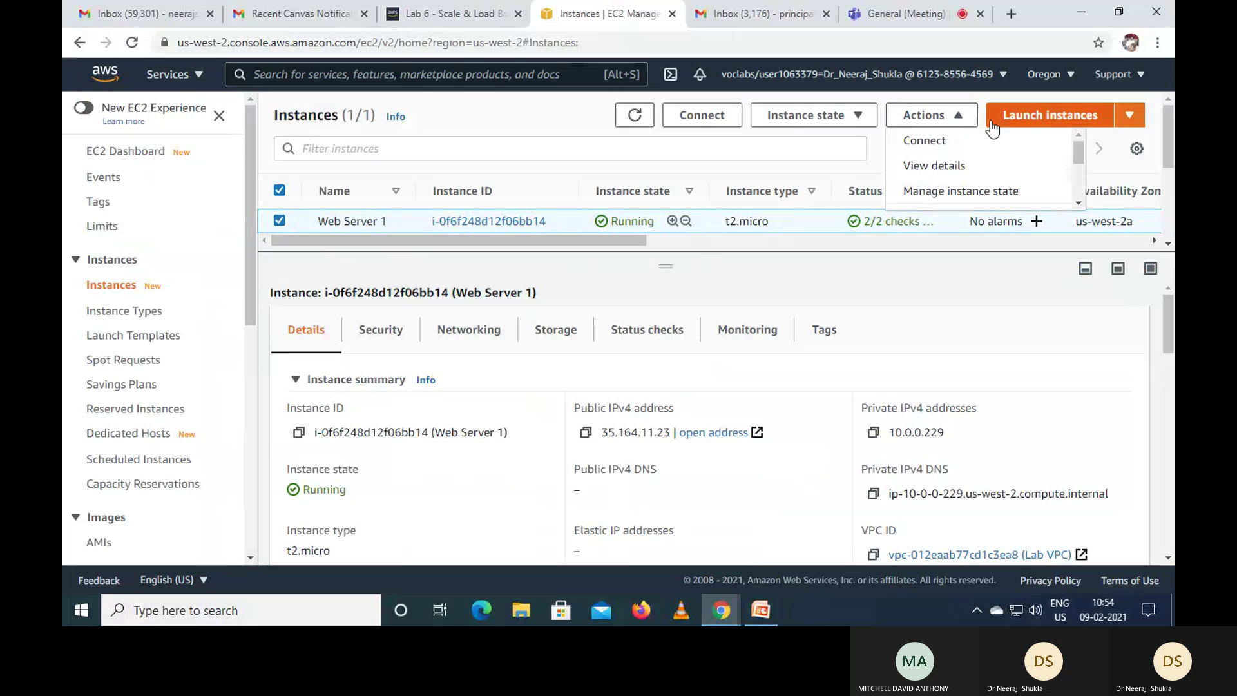
mouse_move(1077, 155)
mouse_down()
mouse_move(1082, 196)
mouse_move(1086, 147)
mouse_up()
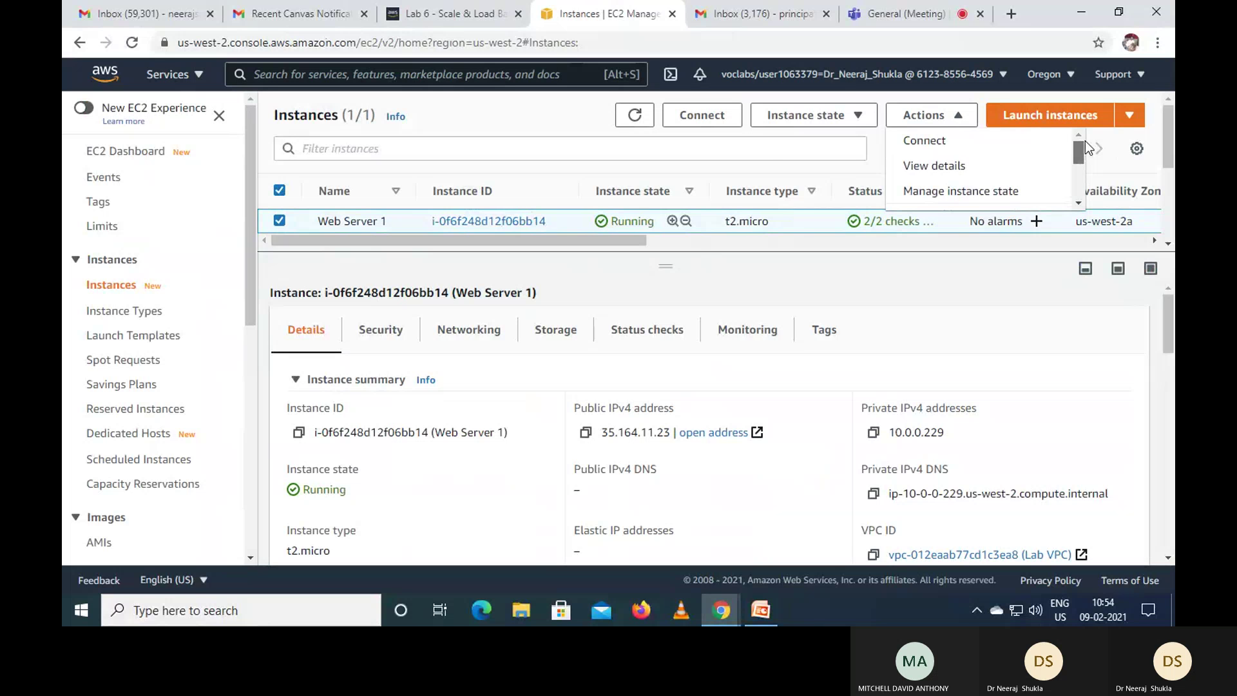
click(866, 119)
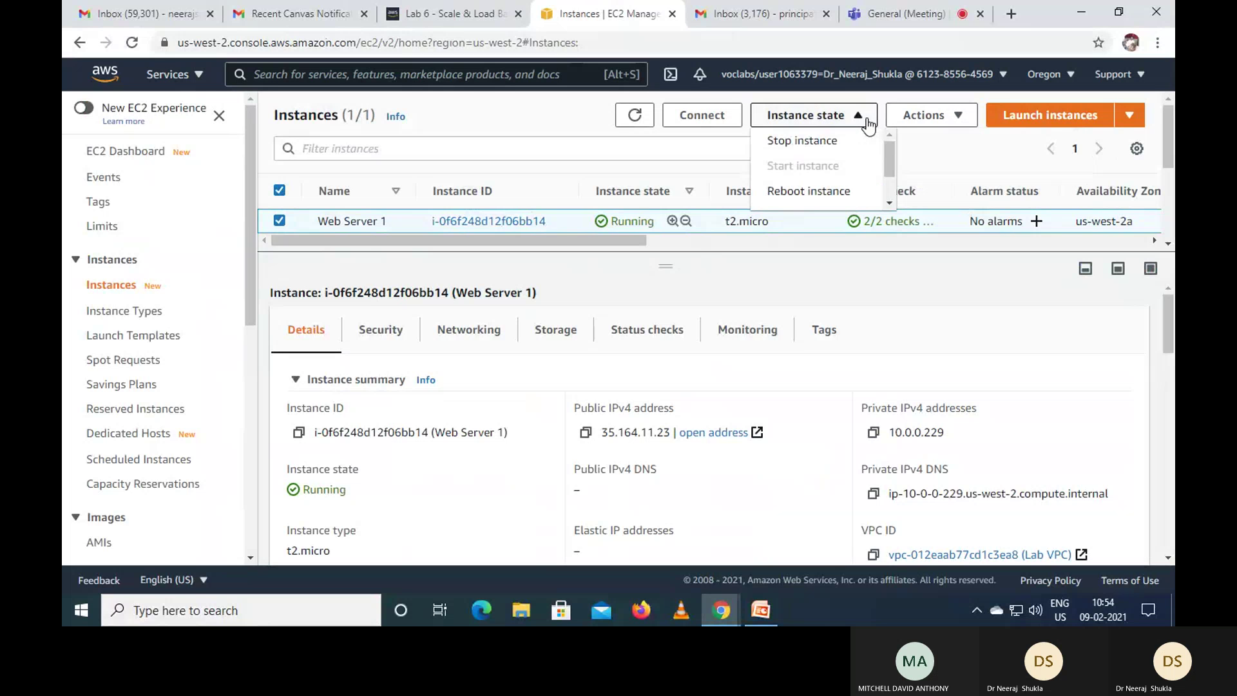
drag(891, 163, 896, 185)
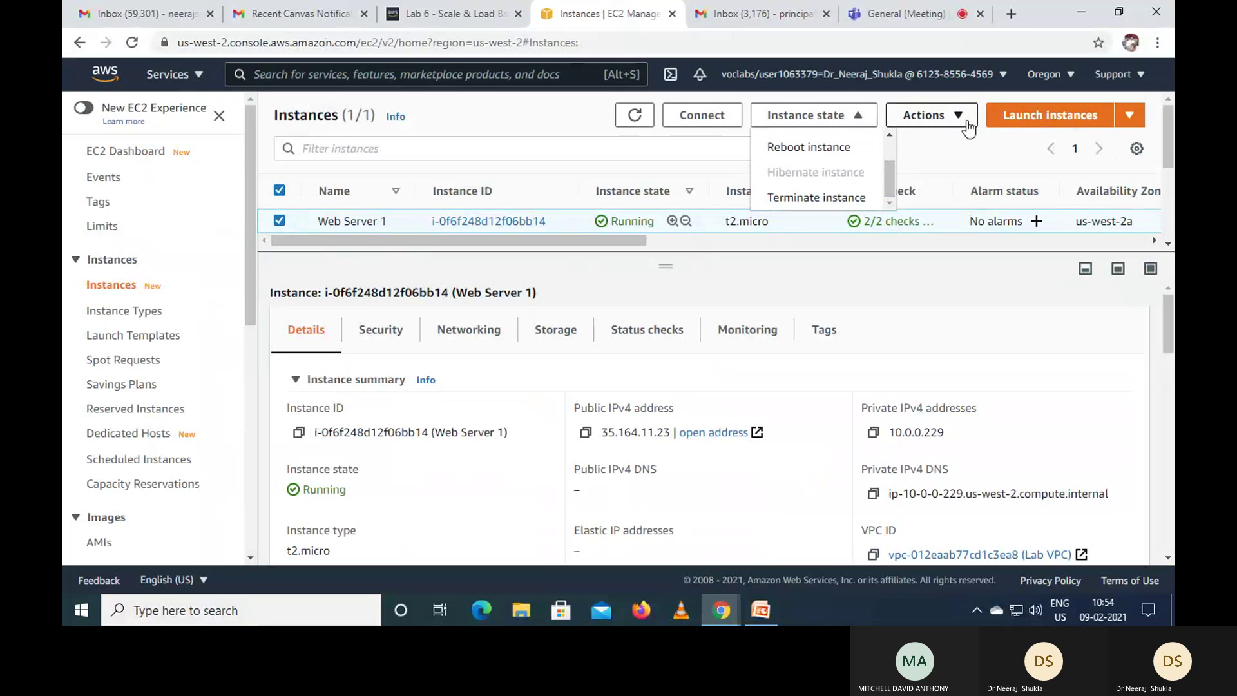
click(964, 126)
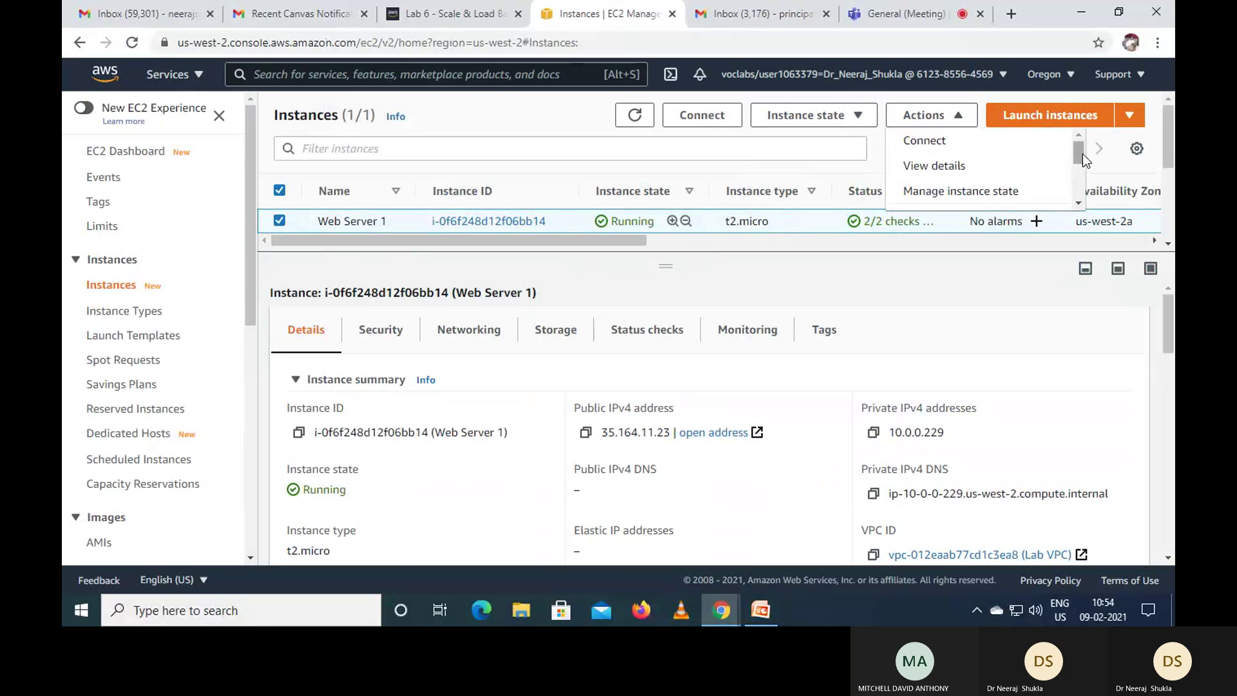
drag(1082, 153, 1085, 174)
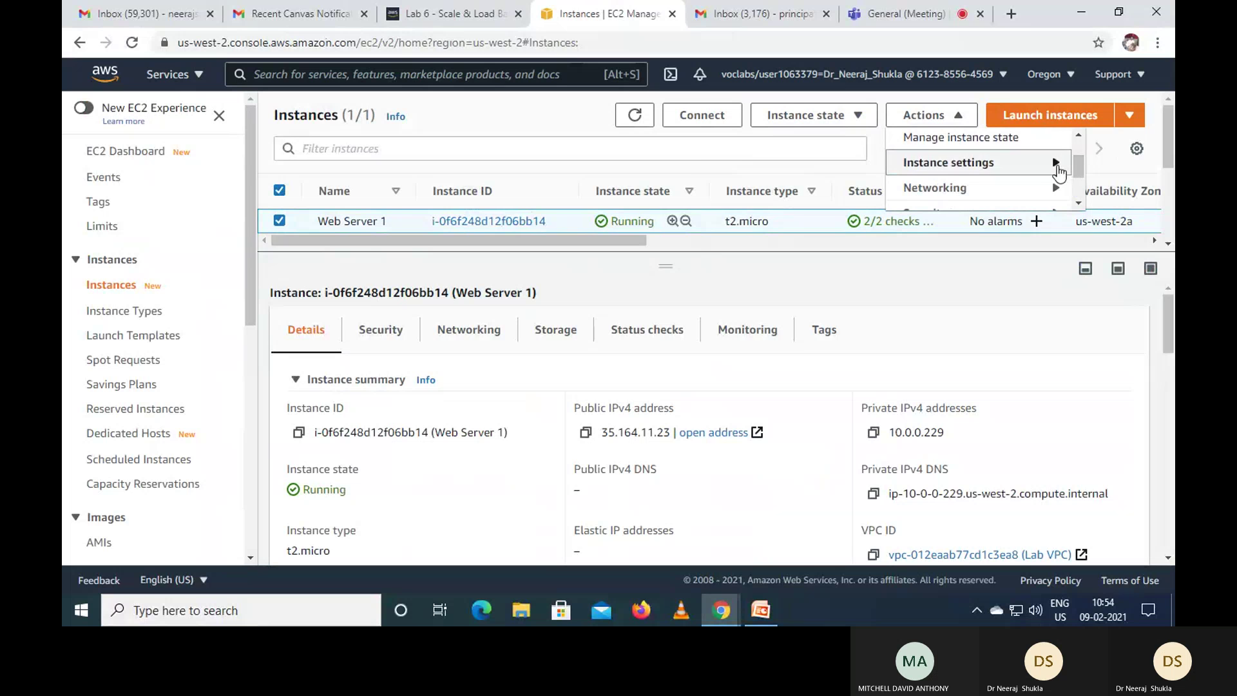
mouse_move(1058, 170)
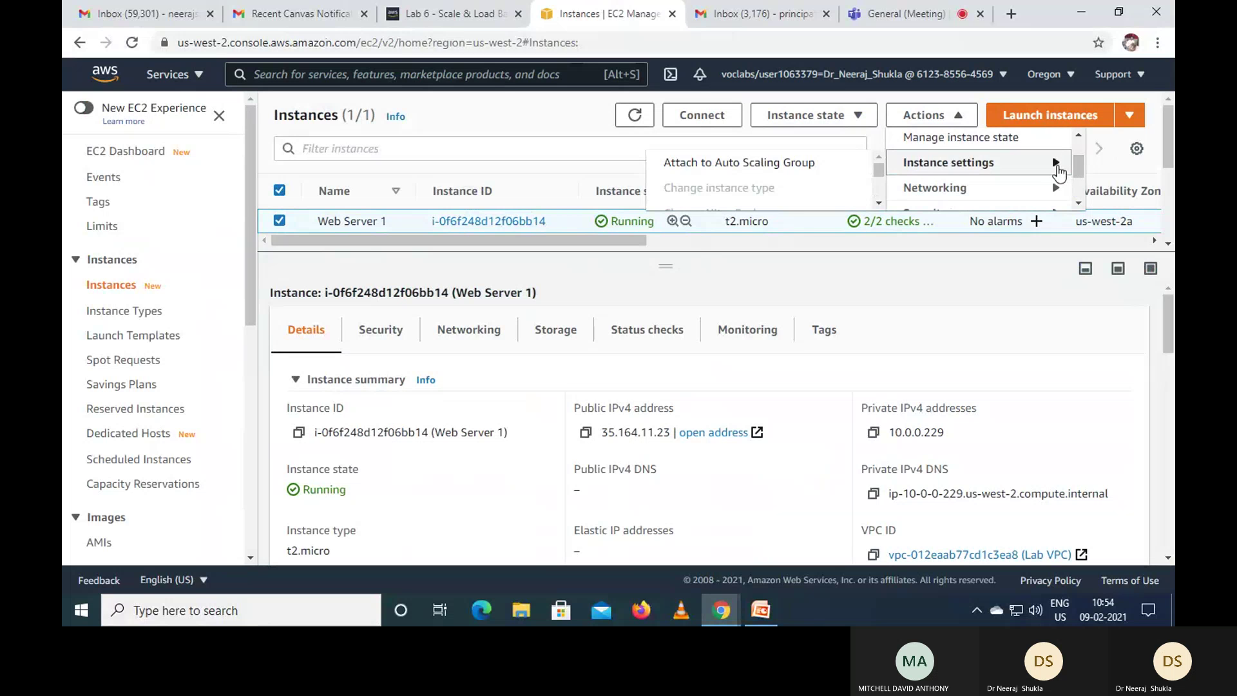
drag(1081, 166, 1080, 191)
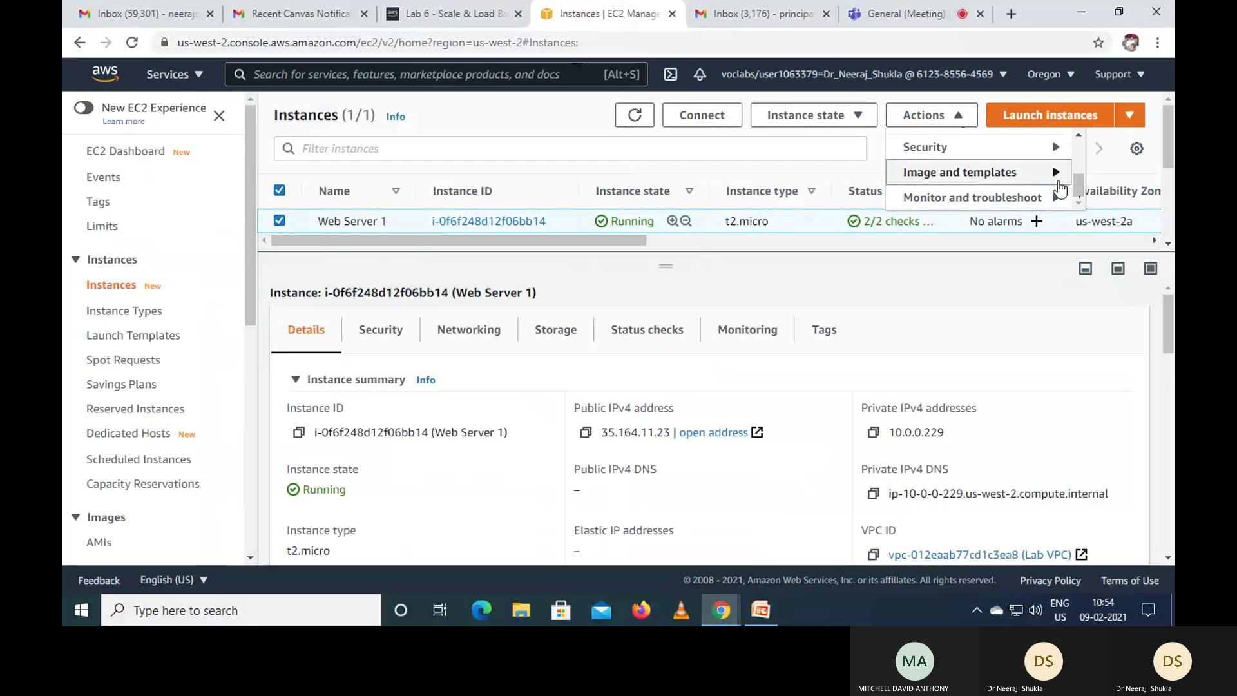
mouse_move(1054, 182)
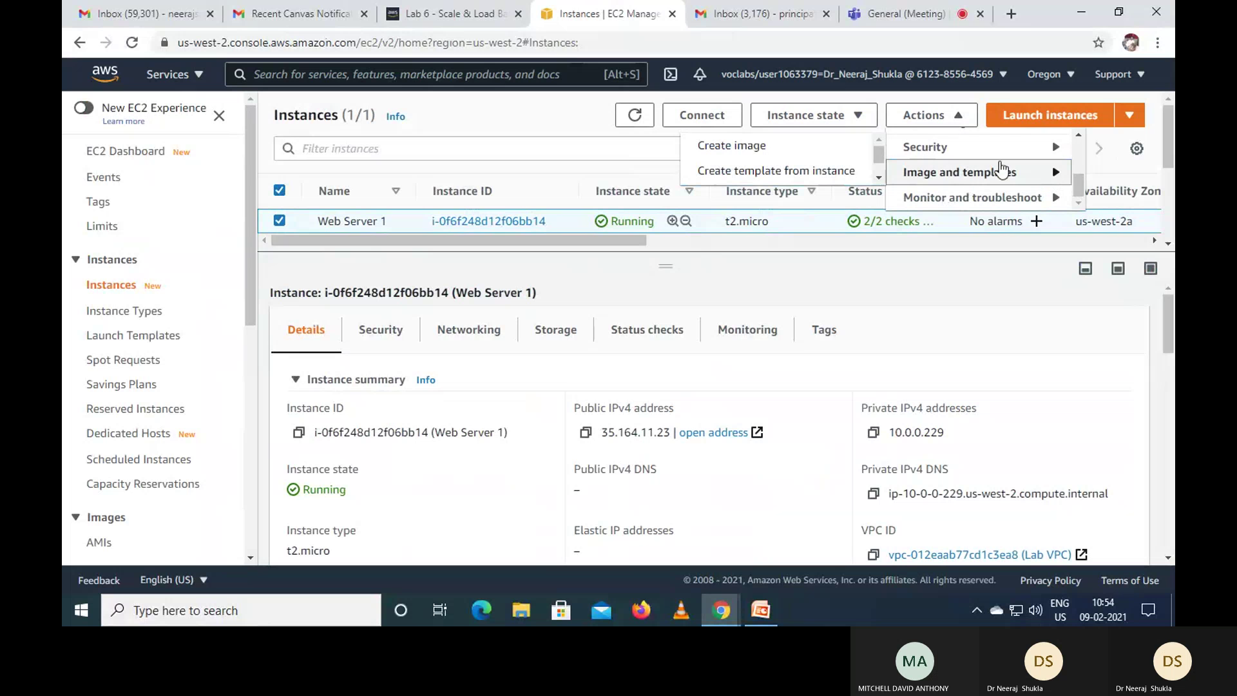
click(764, 146)
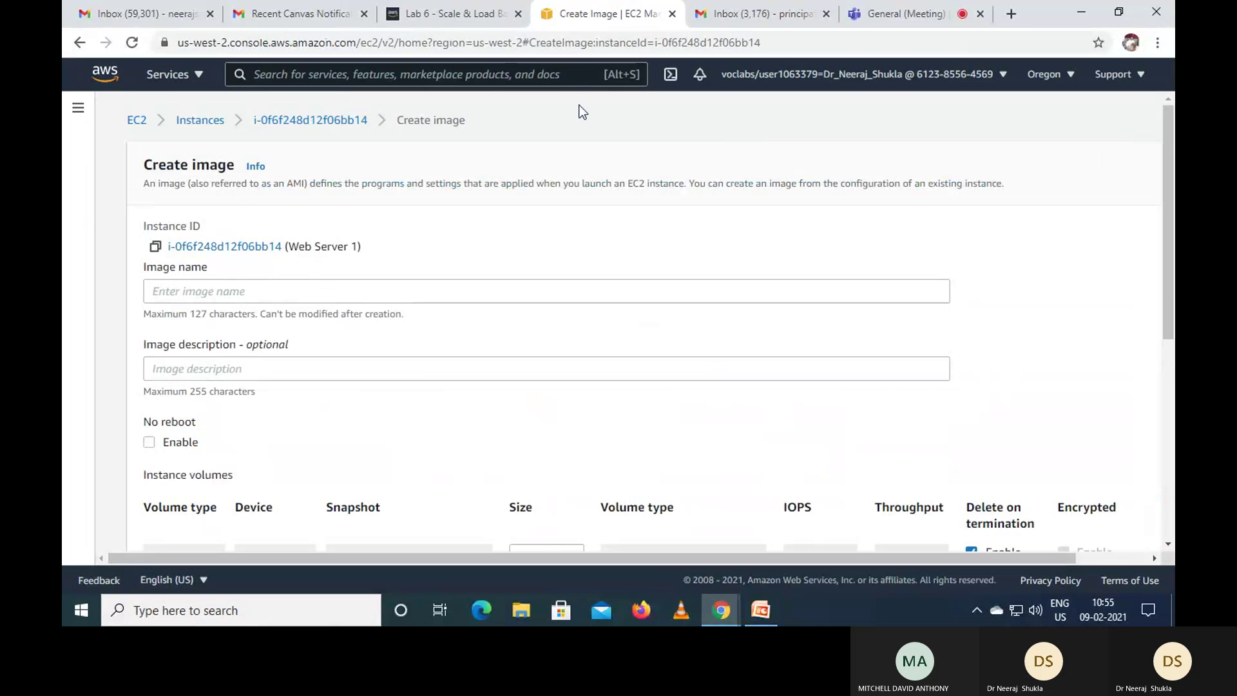
Step: Copy the image name WebServerAMI from the lab instructions and enter it as the new image's name
click(467, 18)
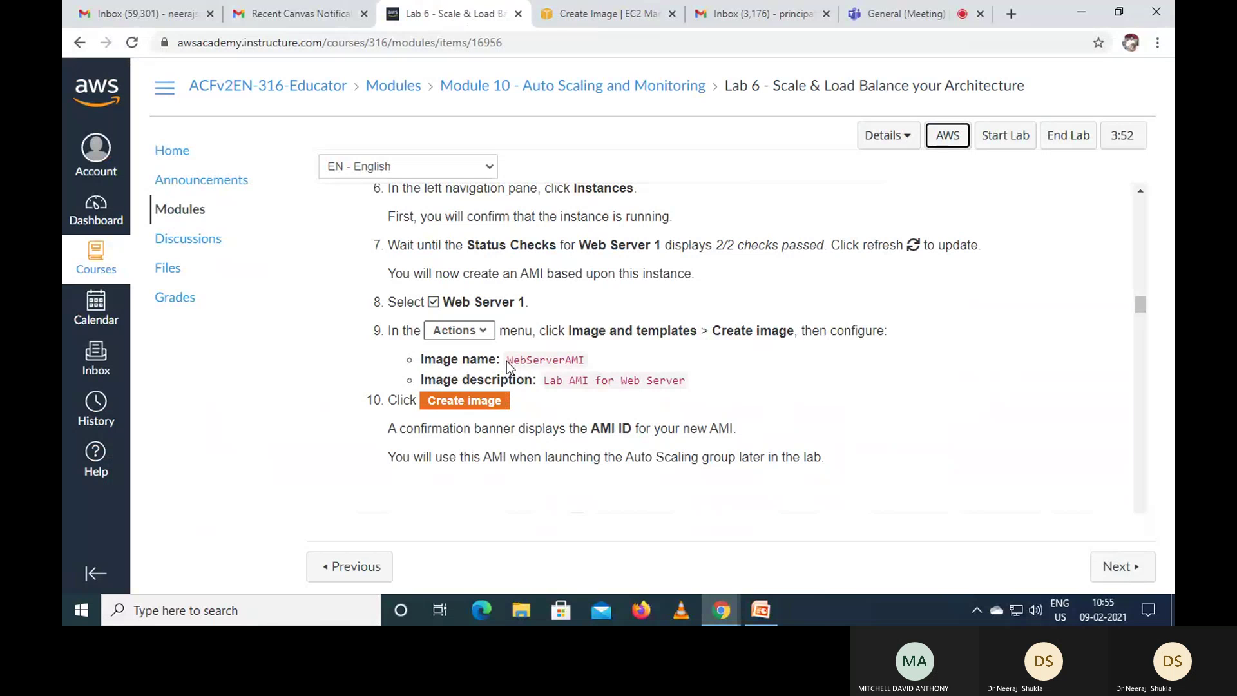
drag(507, 361, 549, 361)
right_click(548, 361)
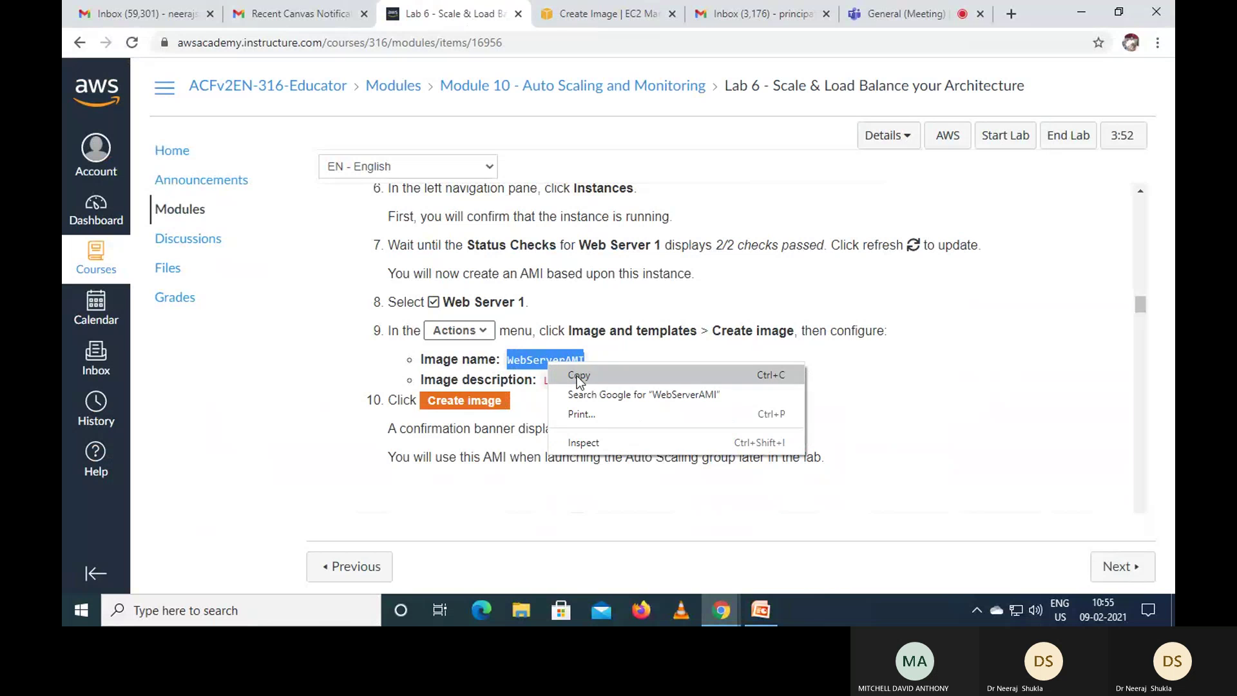
click(580, 372)
click(605, 14)
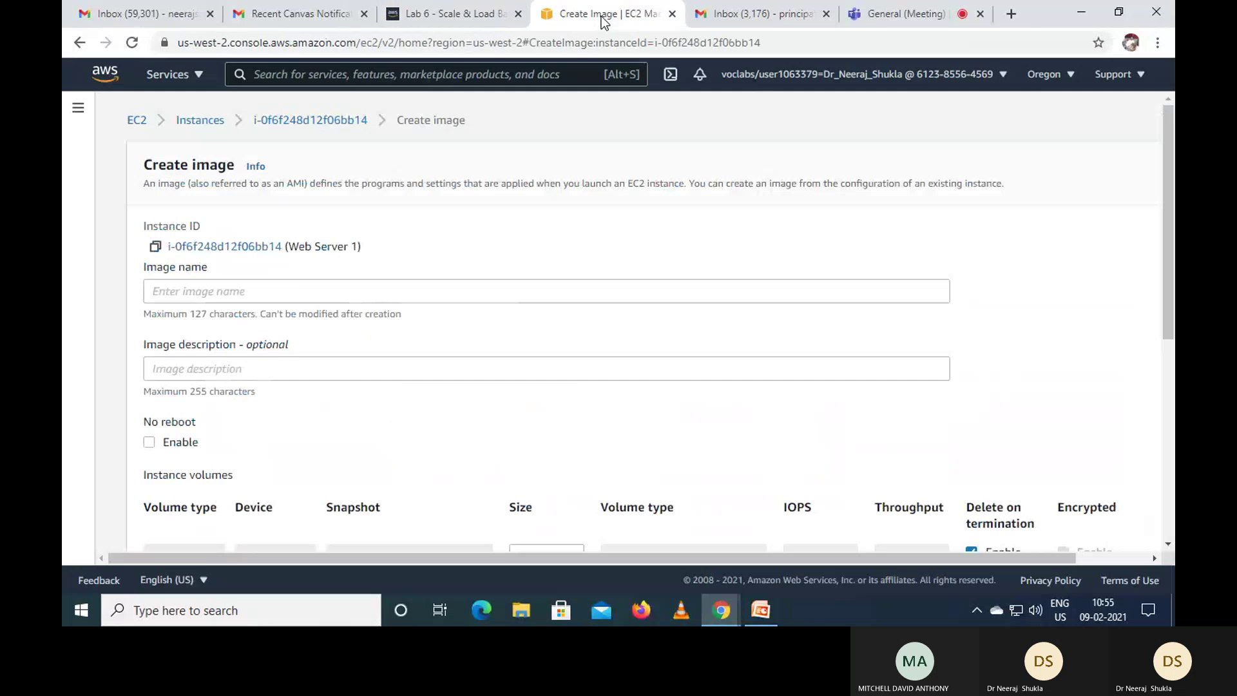
click(233, 285)
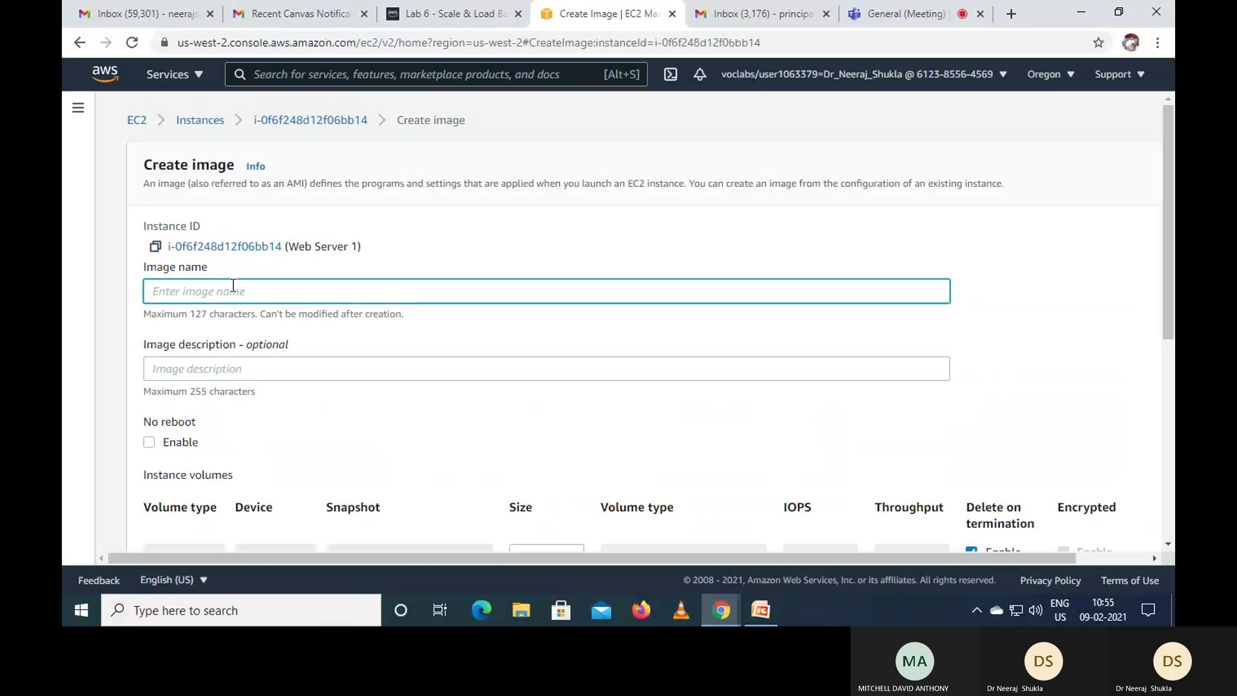
right_click(233, 290)
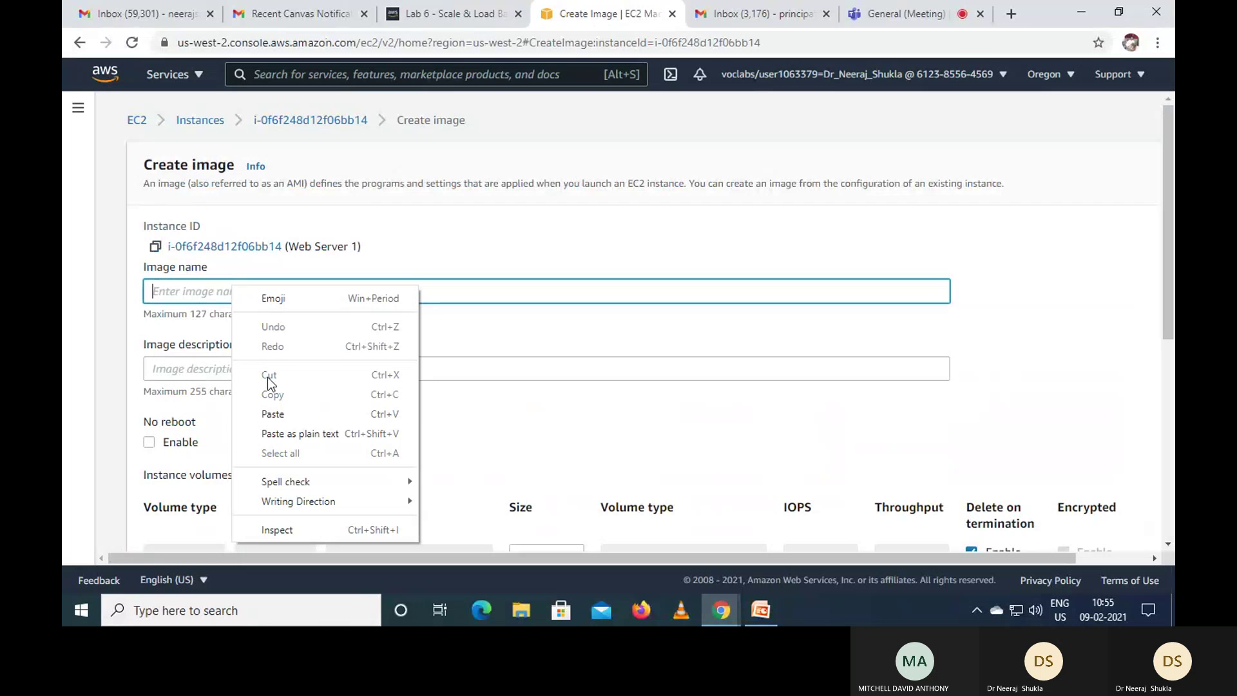
click(273, 407)
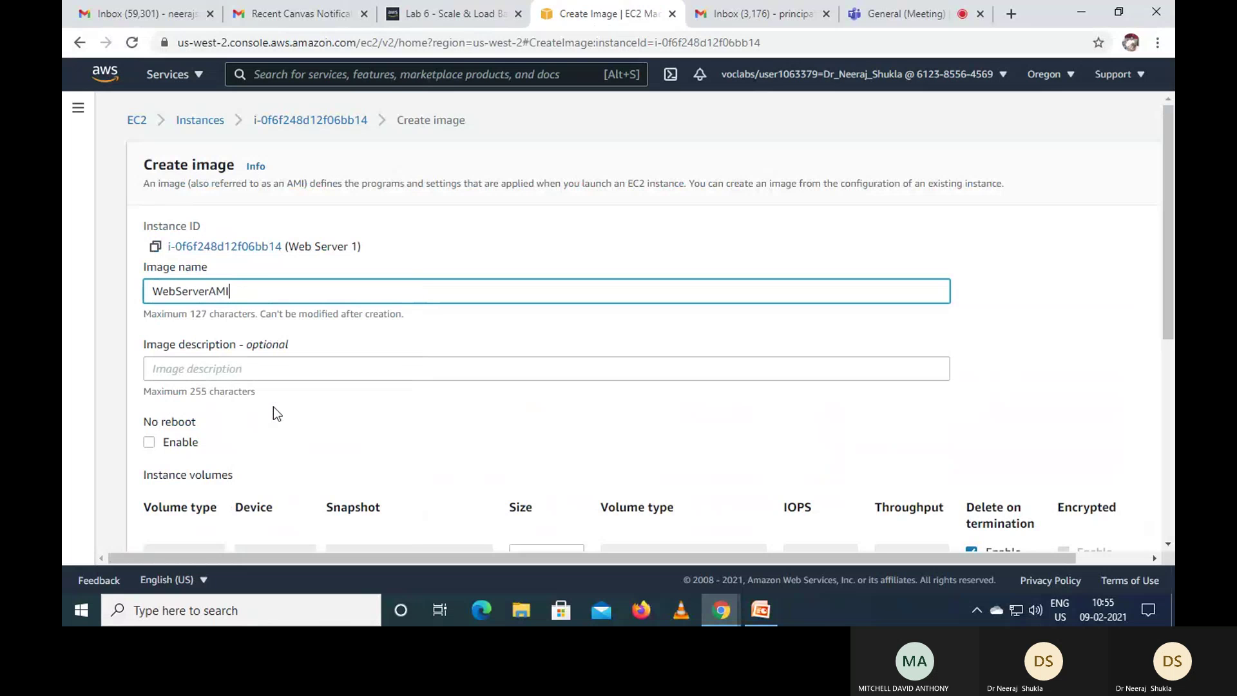
Step: Copy the description "Lab AMI for Web Server" from the lab instructions and enter it as the image description
click(474, 14)
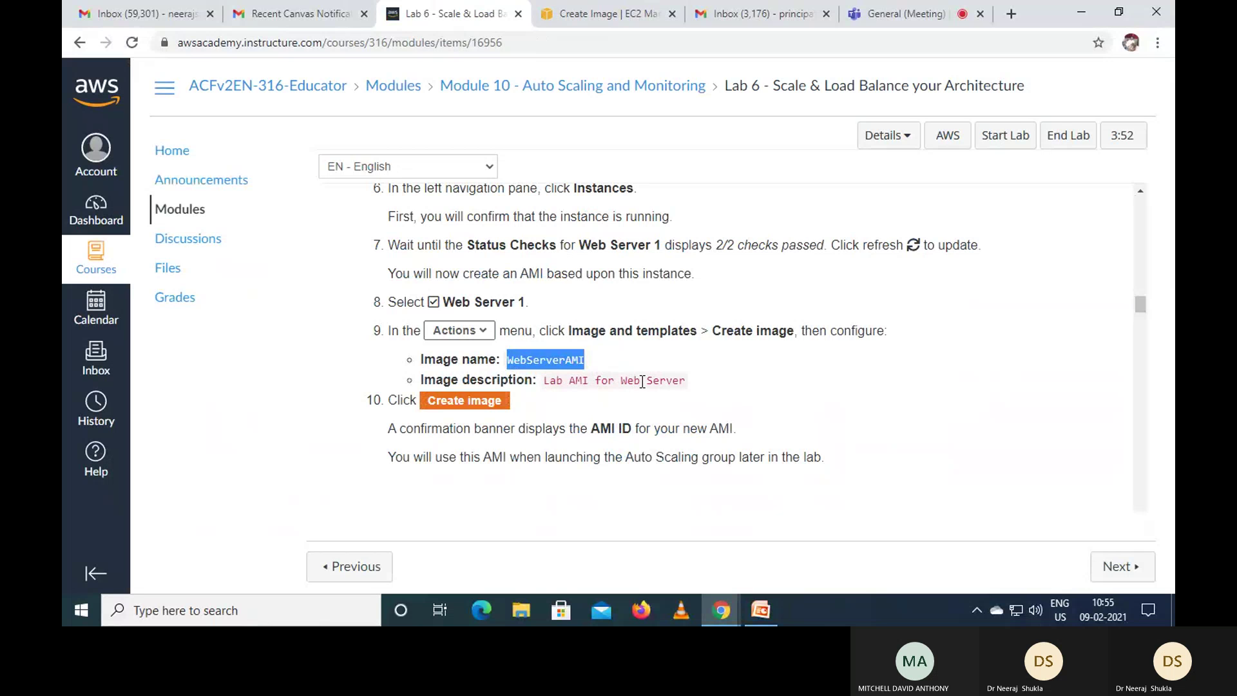
drag(543, 381, 698, 388)
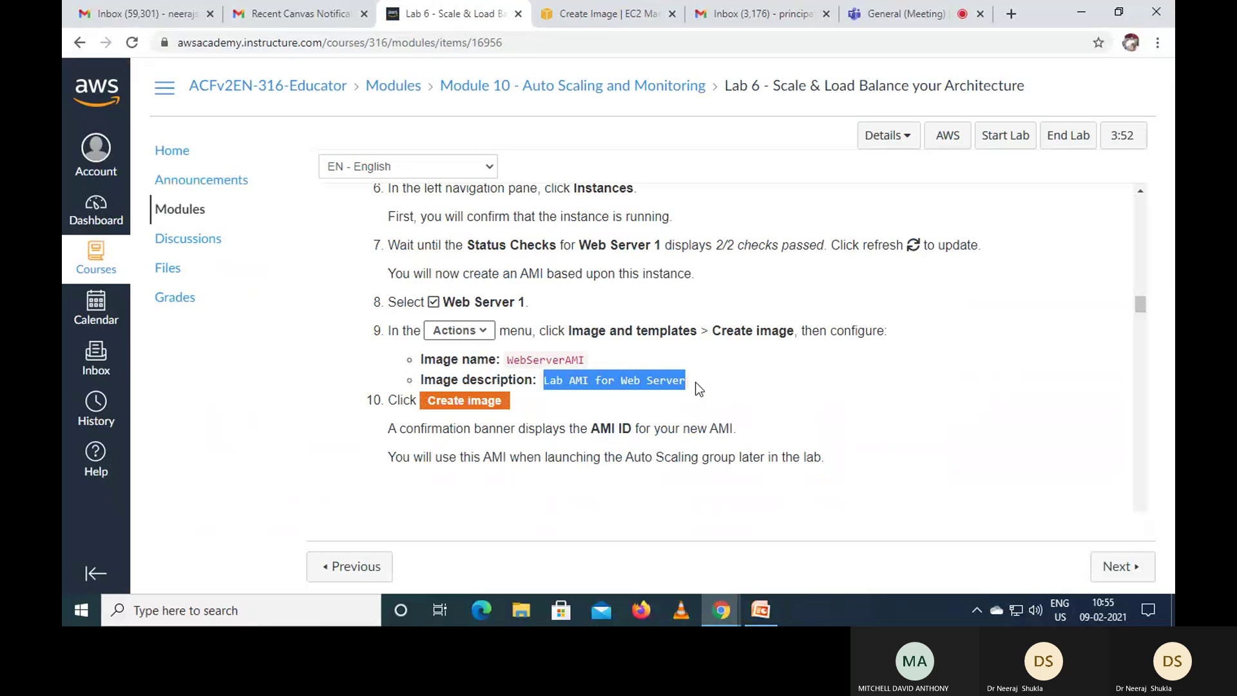
right_click(657, 384)
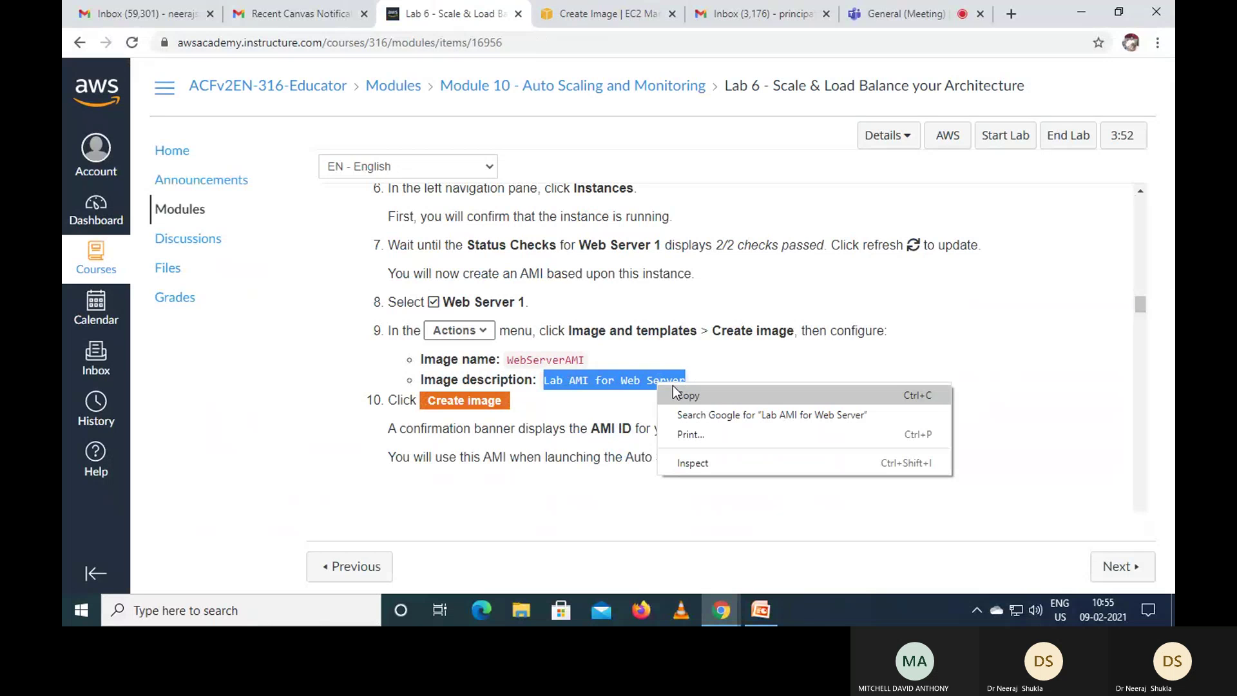
click(674, 395)
click(609, 18)
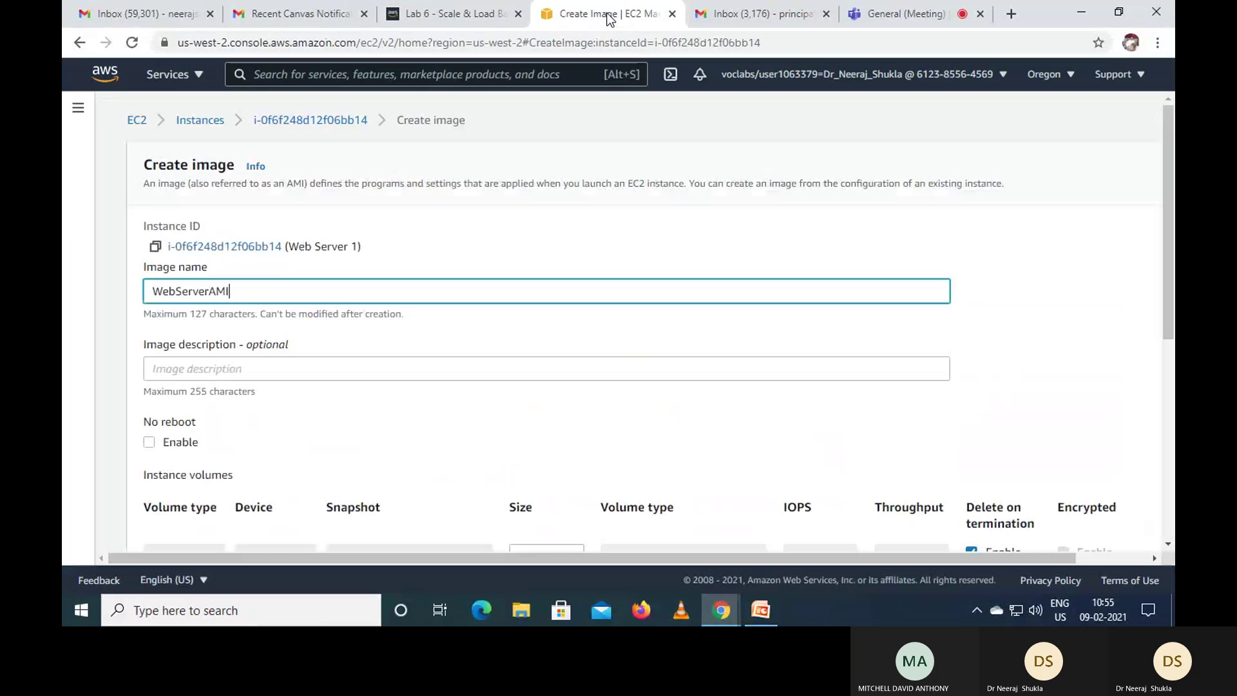
click(251, 368)
right_click(251, 369)
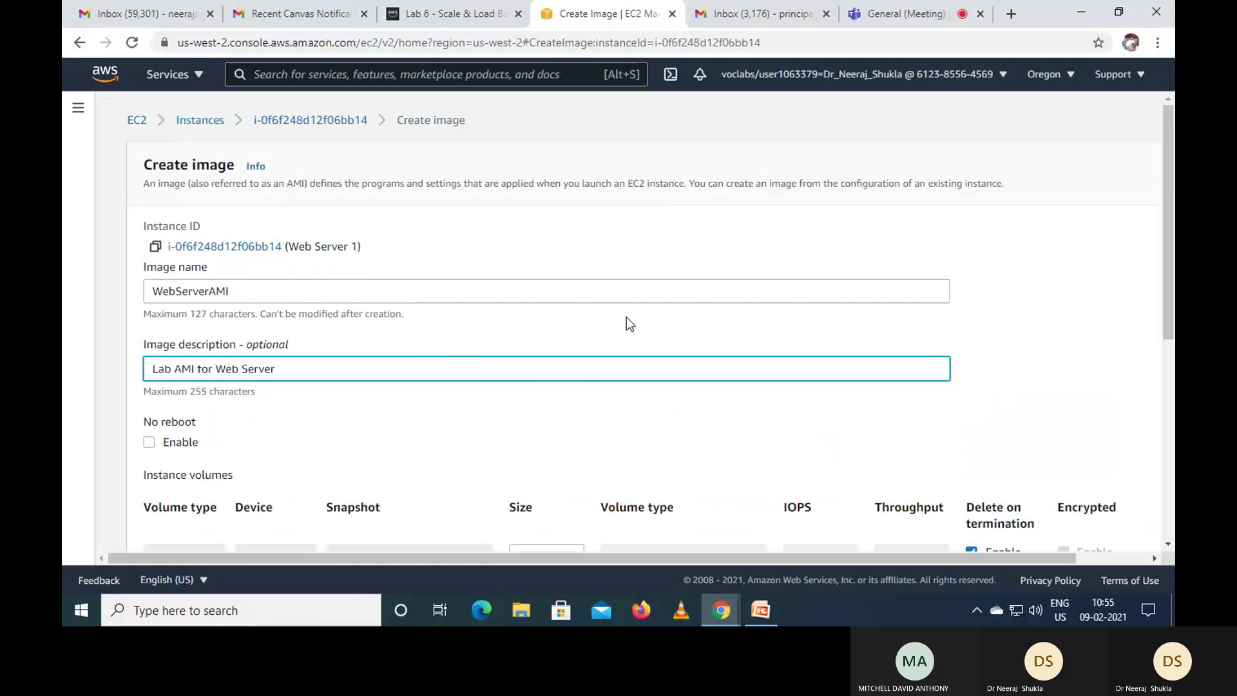
Step: Check the lab's next instruction and create the image, leaving the volume and tag settings at their defaults
click(433, 17)
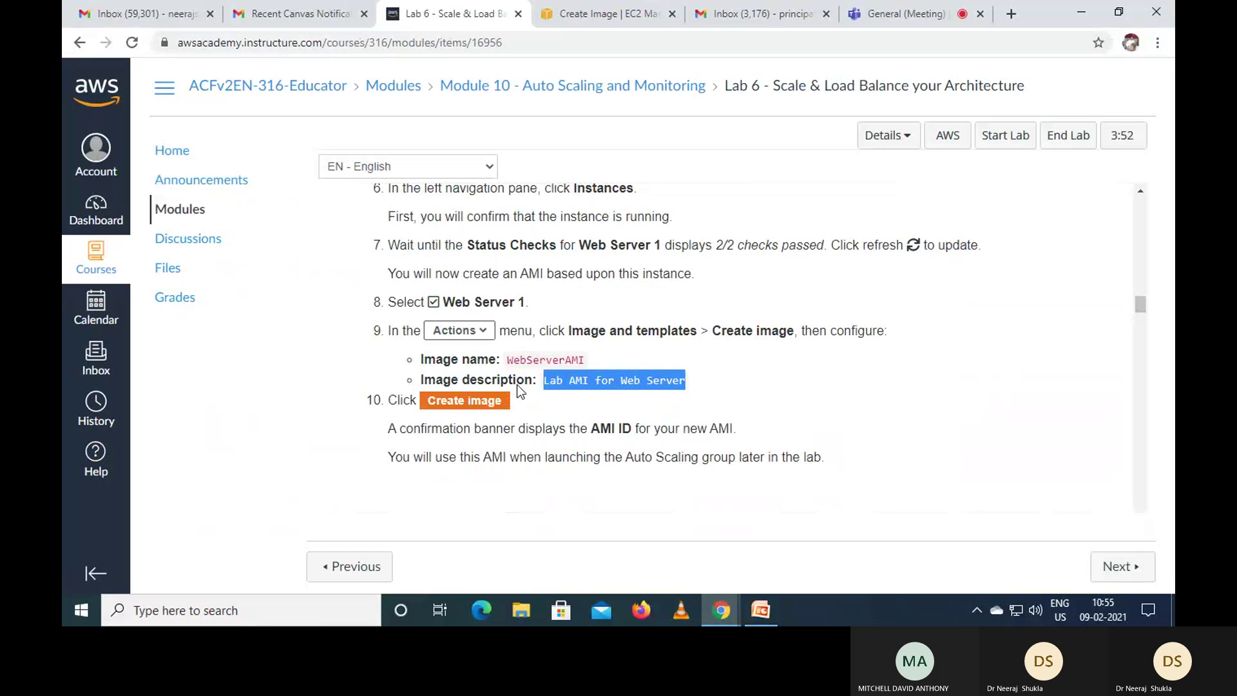
scroll(744, 428, down, 1)
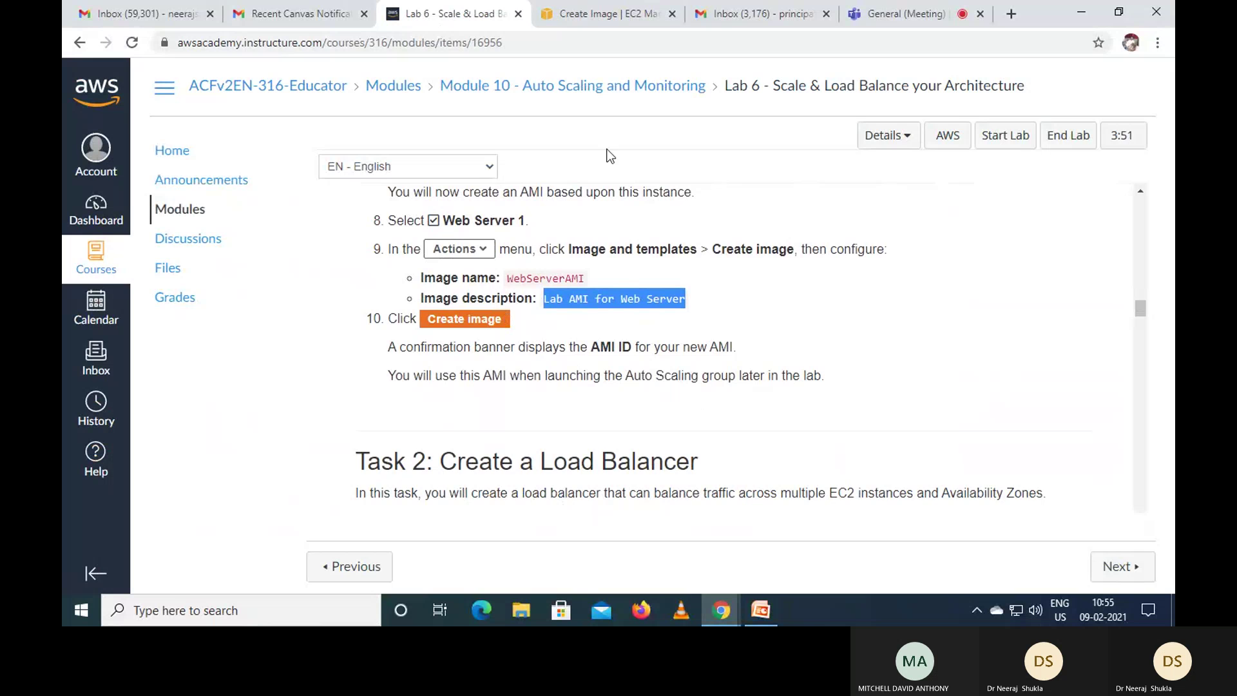
click(569, 14)
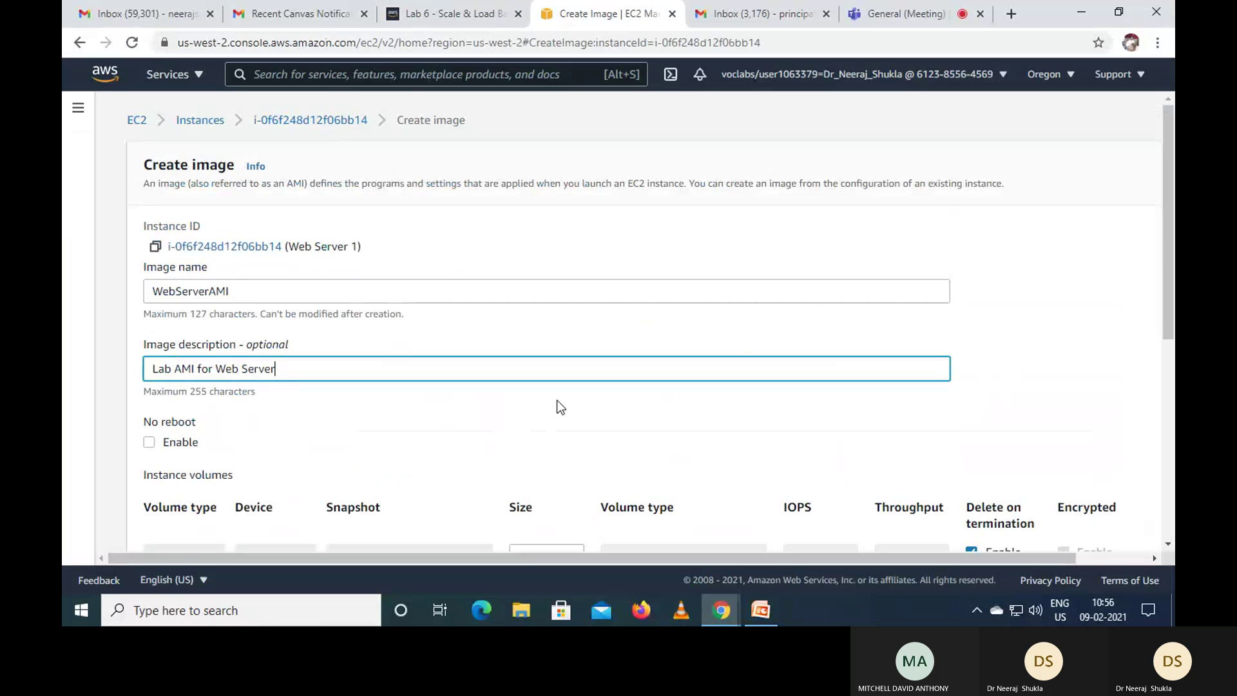
scroll(557, 406, down, 5)
scroll(557, 400, down, 1)
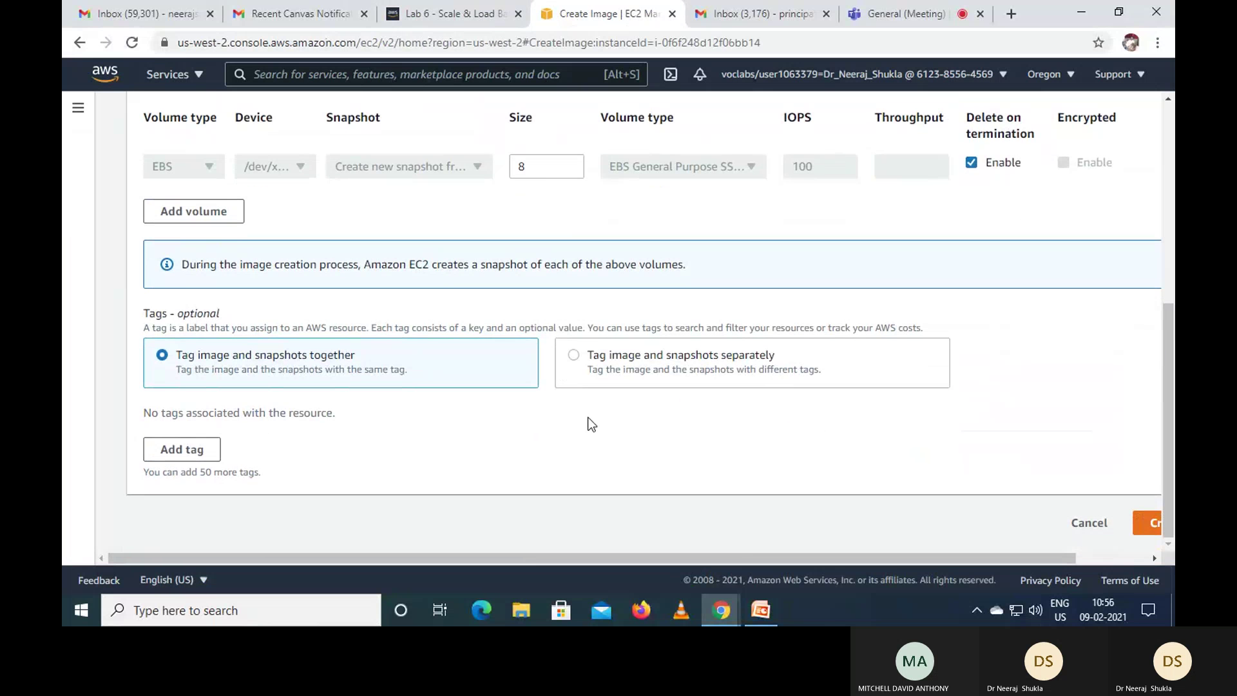
drag(740, 557, 999, 566)
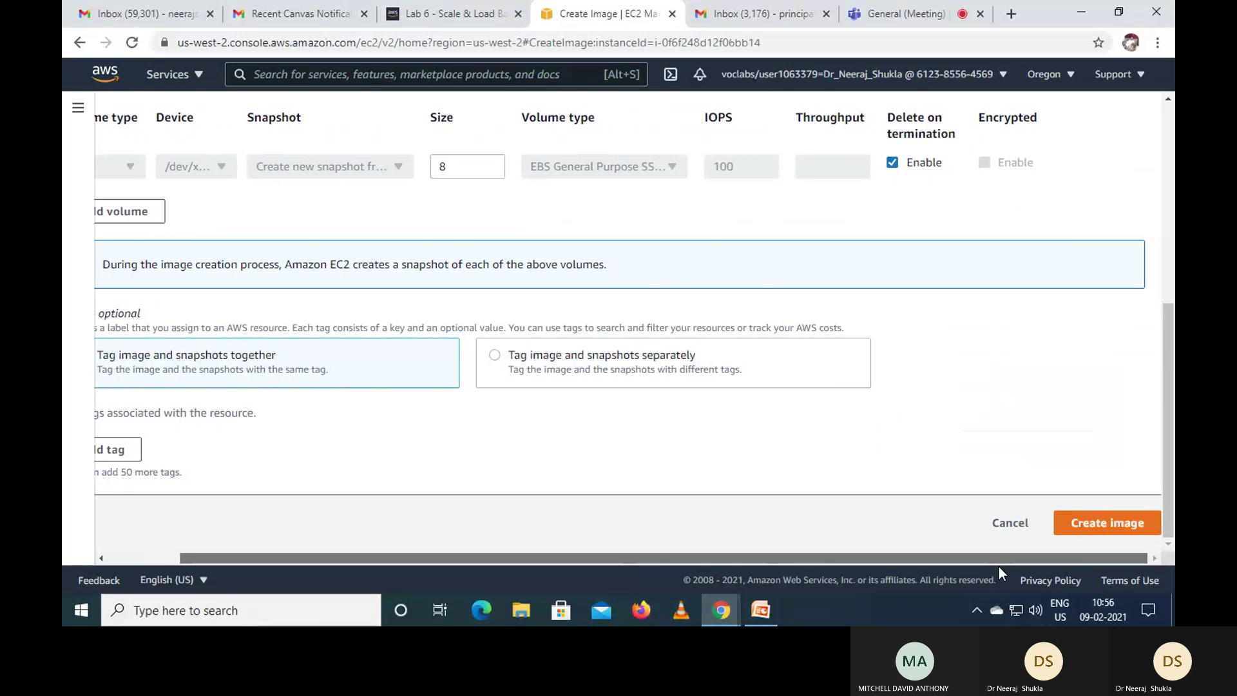
click(1119, 522)
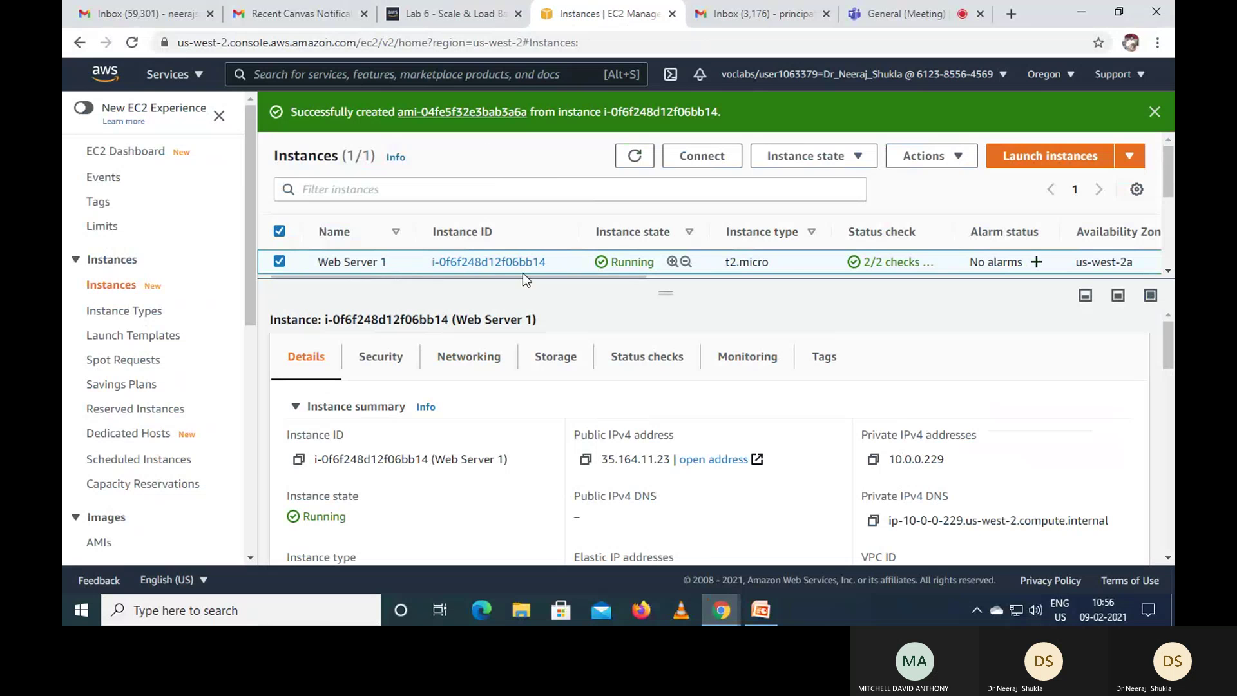
Step: Read the start of the lab's Task 2 and open the Load Balancers page in the EC2 console
click(477, 16)
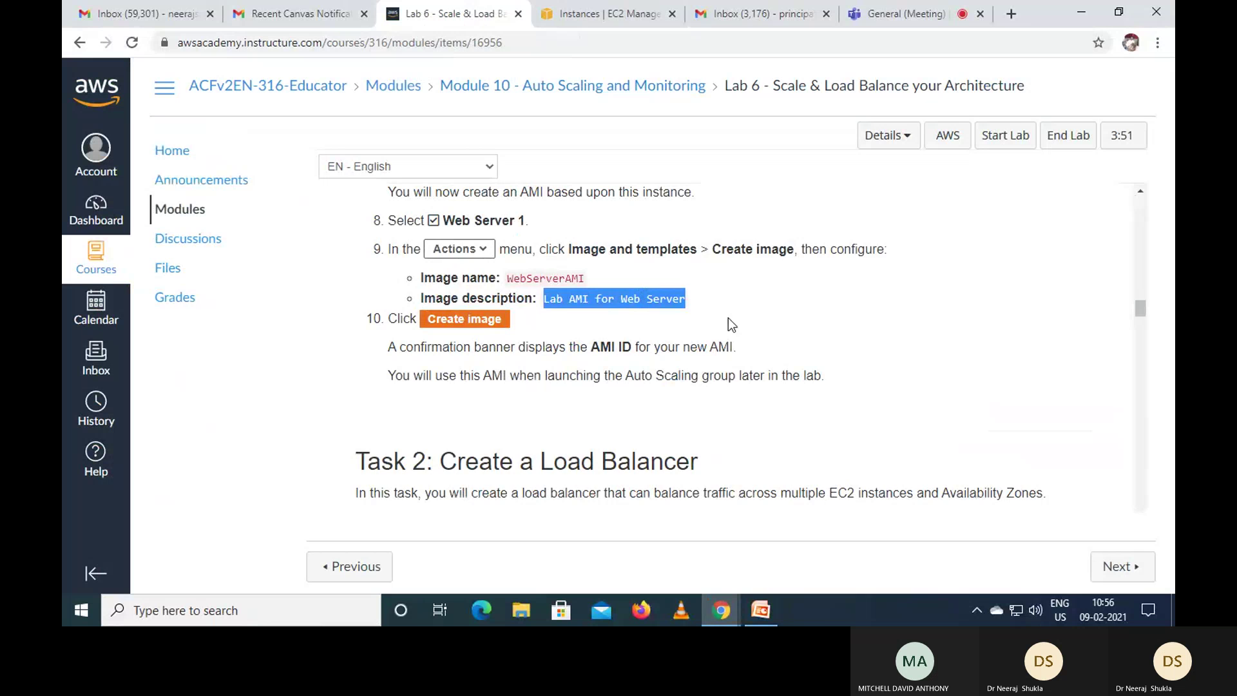
scroll(871, 346, down, 3)
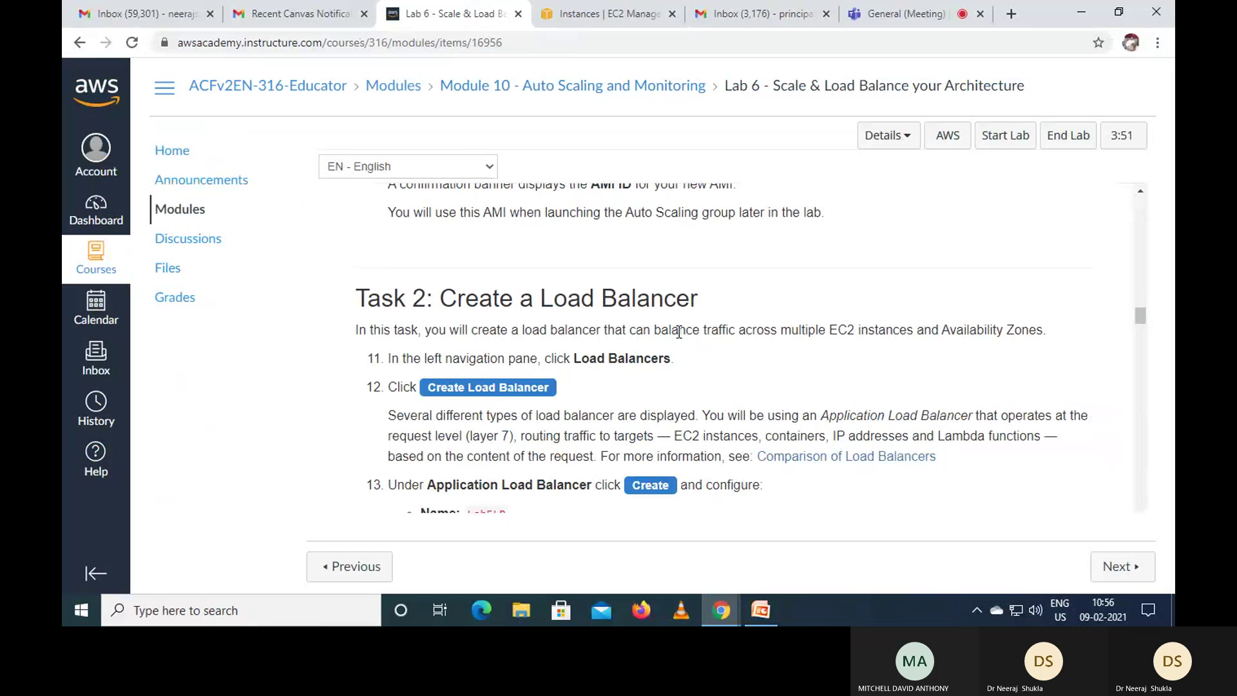
click(587, 3)
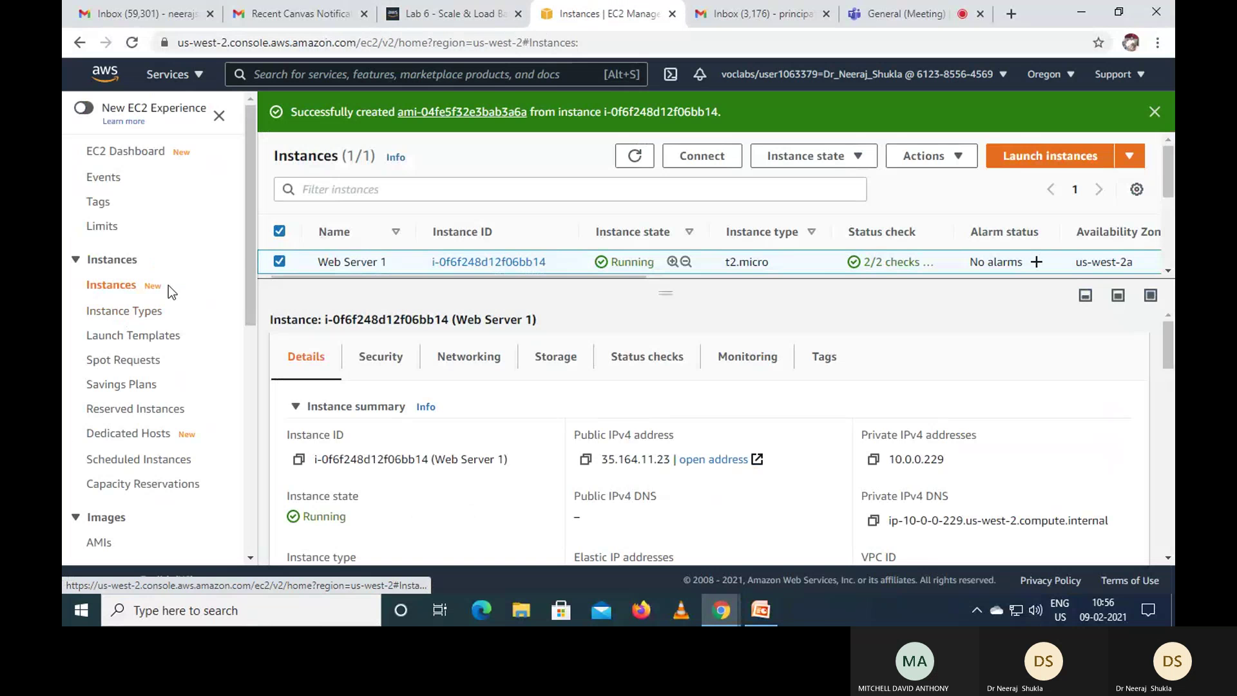
drag(252, 219, 266, 461)
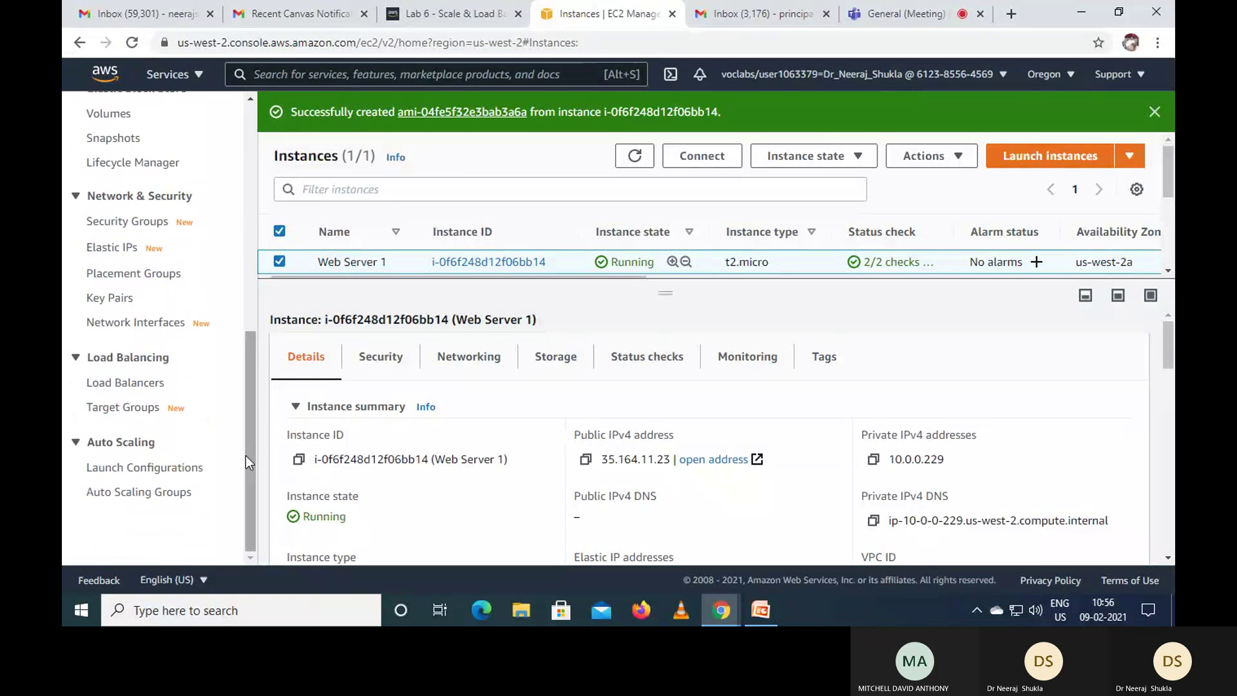
click(140, 385)
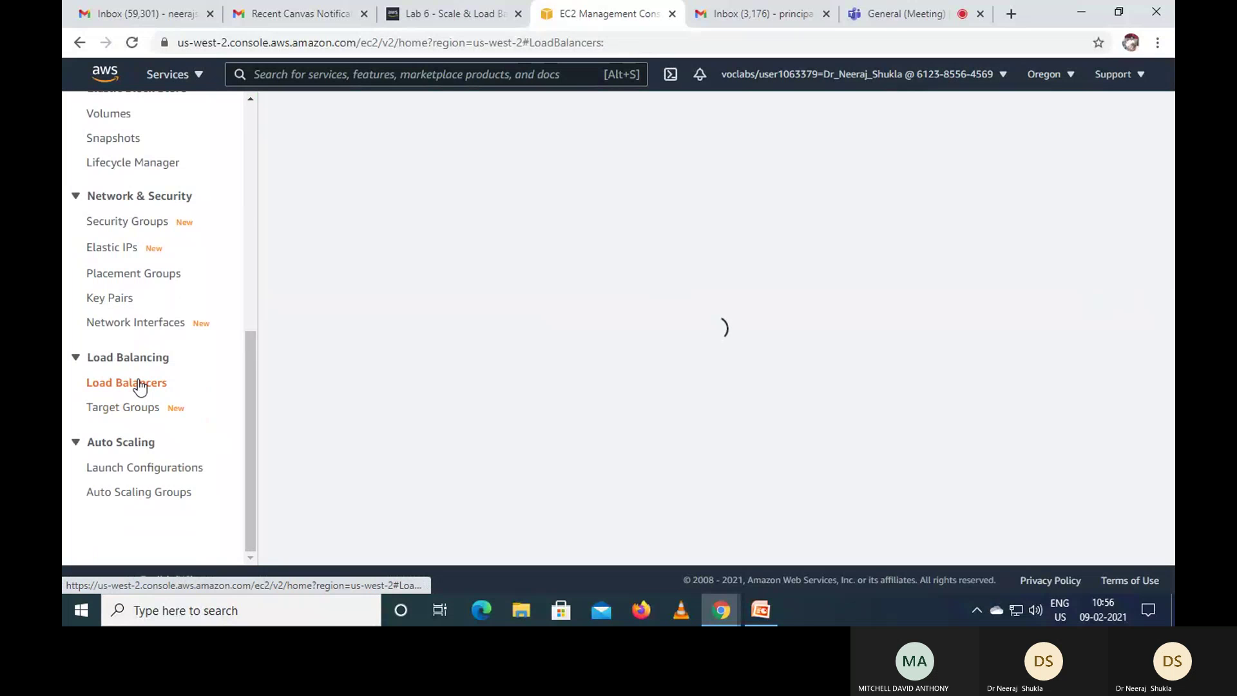
Step: Check the lab's step 12 and start creating a load balancer in the EC2 console
click(430, 13)
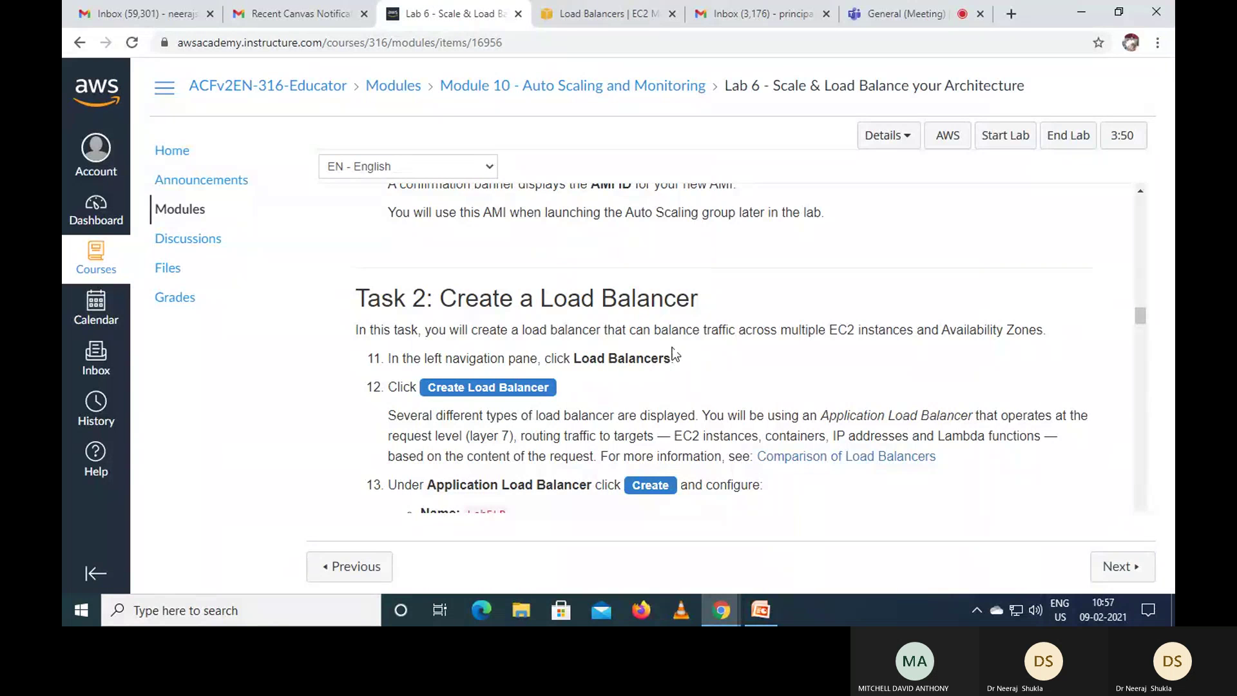
scroll(694, 342, down, 1)
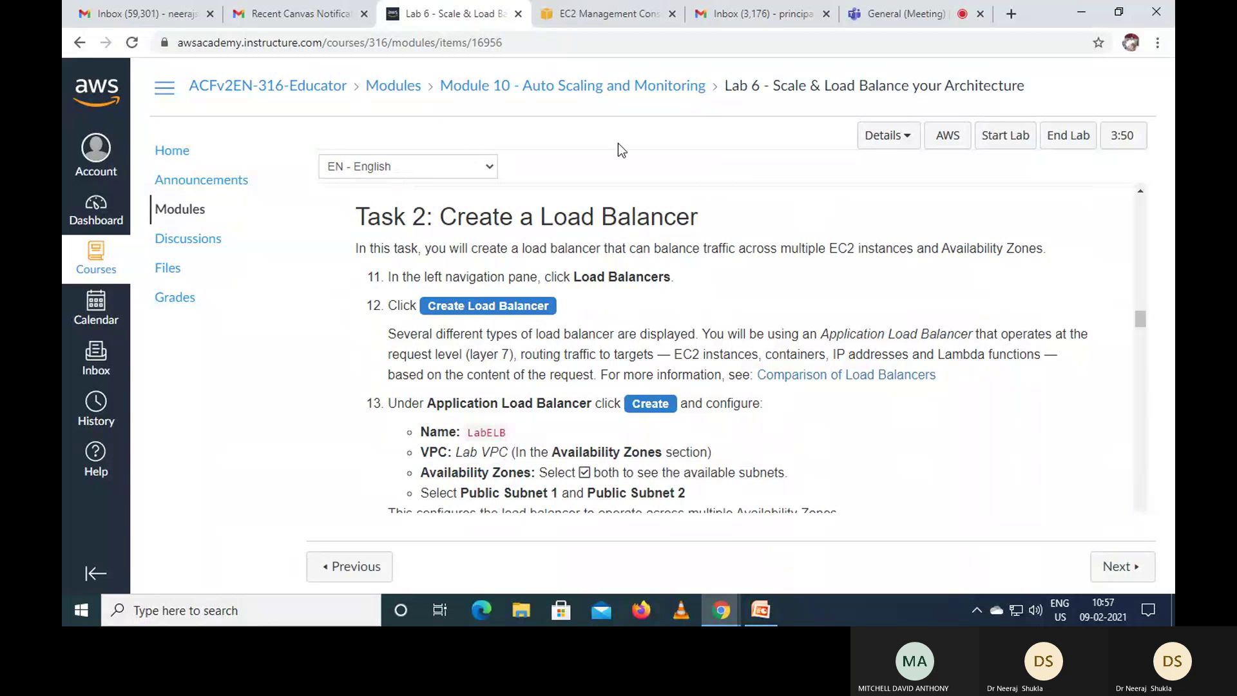
click(601, 15)
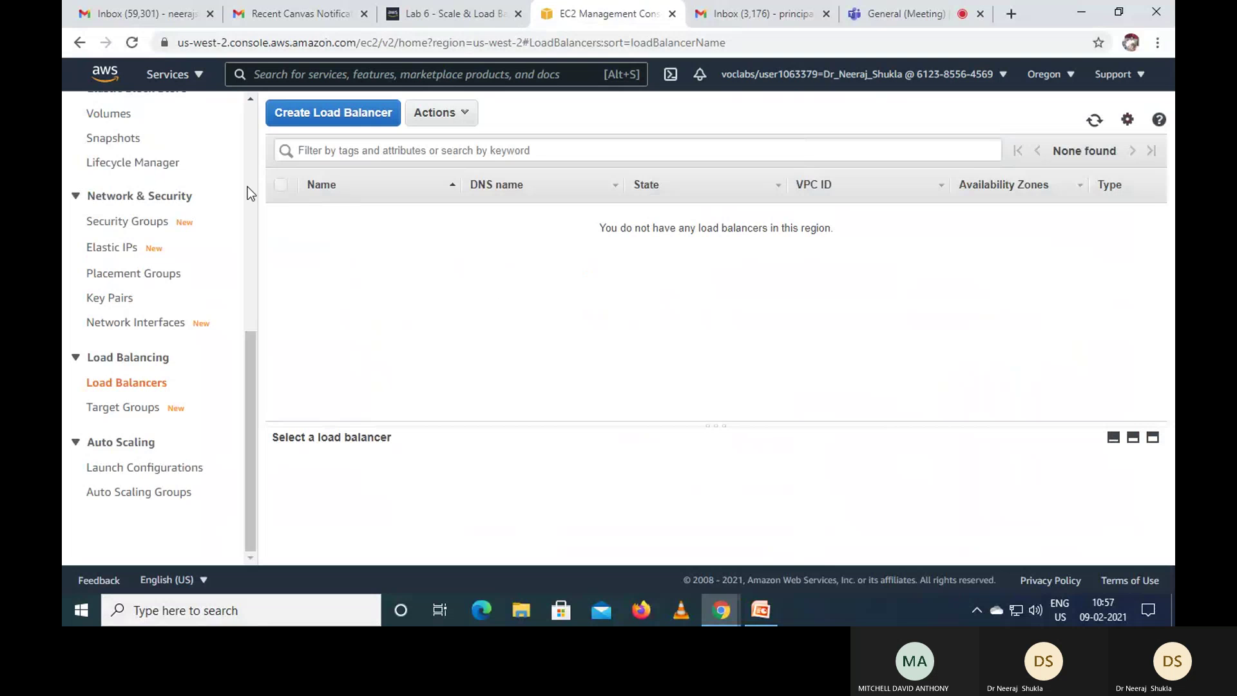
click(356, 114)
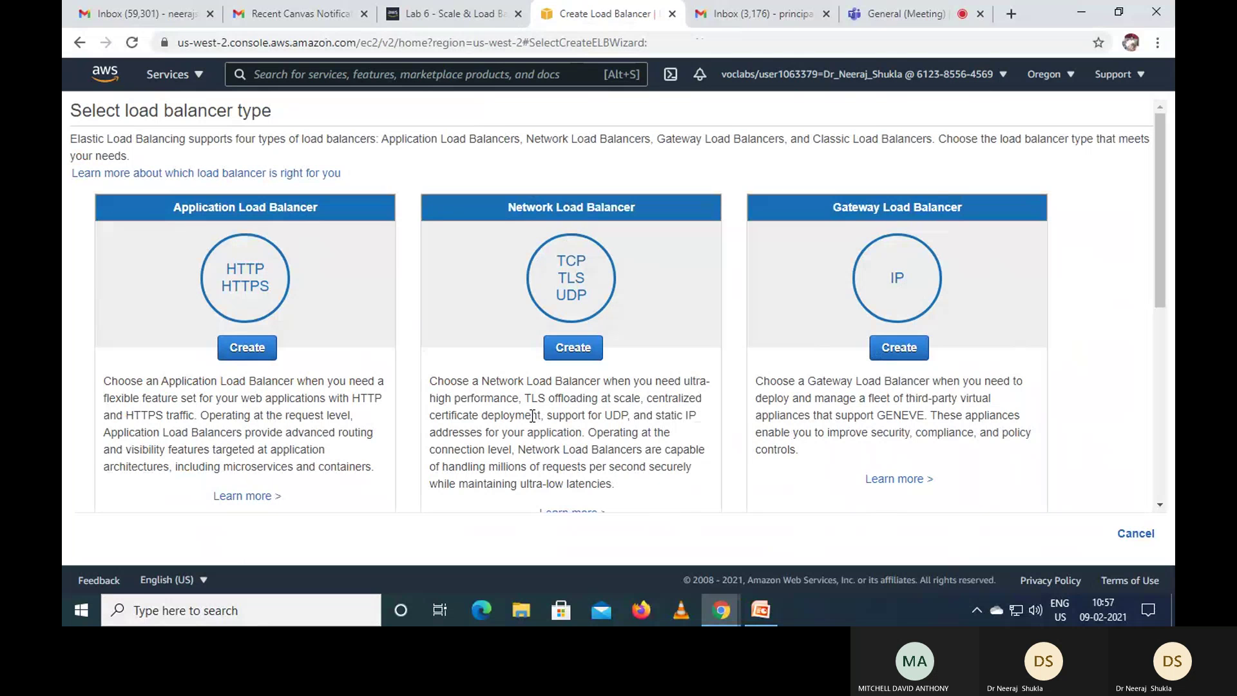
Step: Read the lab's load balancer type instructions and choose to create an Application Load Balancer
click(457, 17)
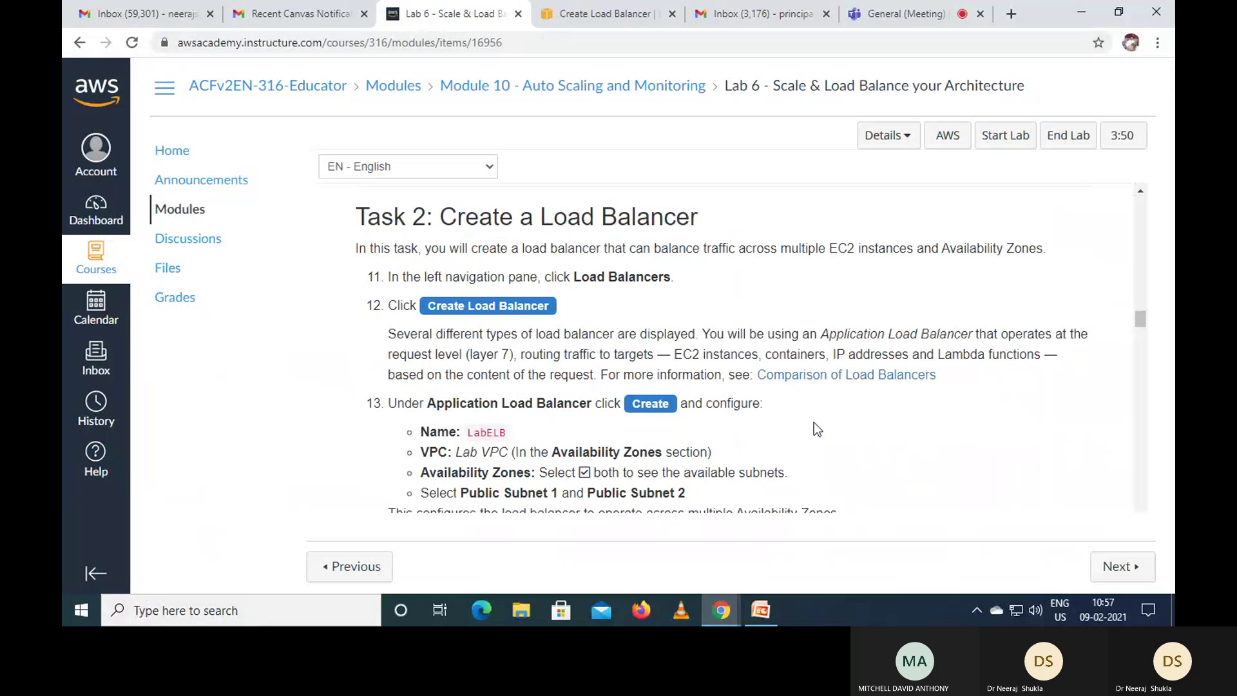
scroll(813, 423, down, 1)
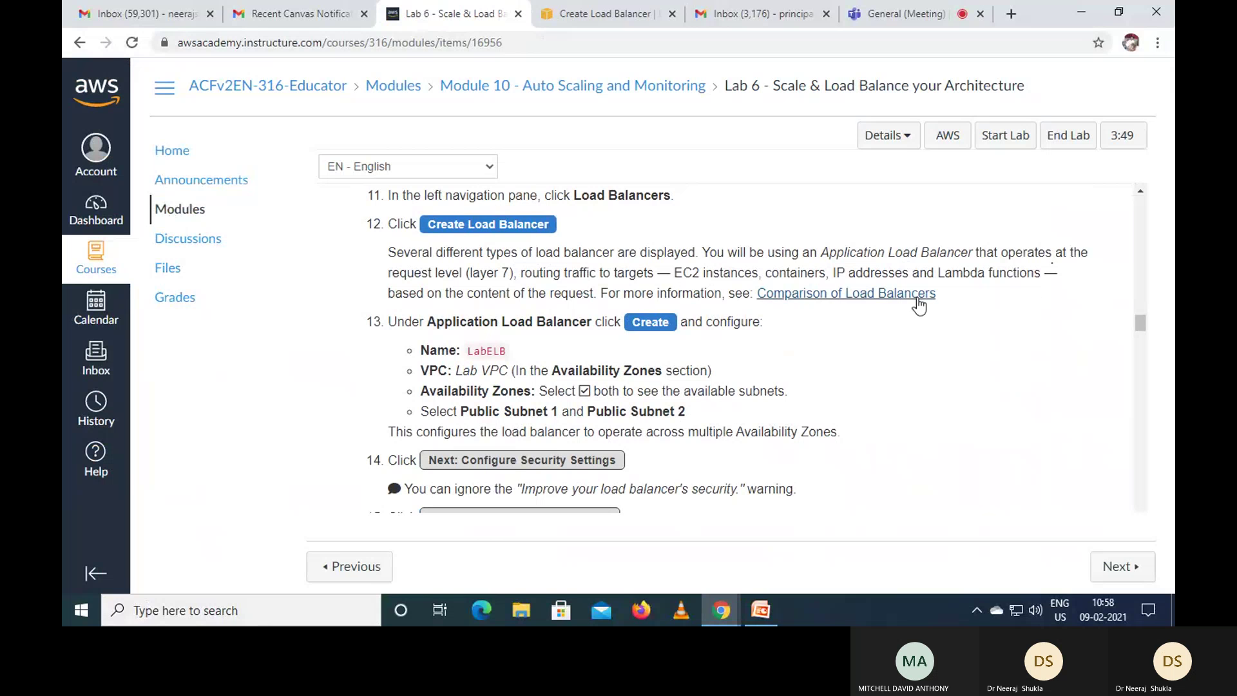
click(596, 14)
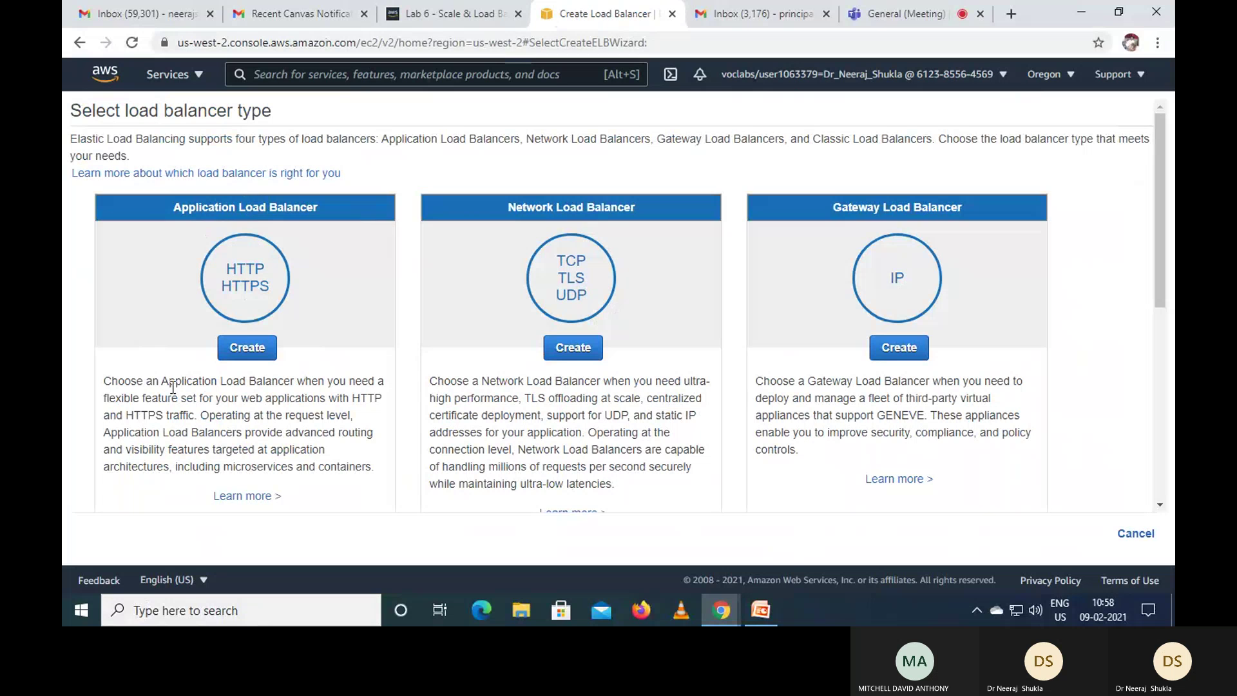
click(246, 350)
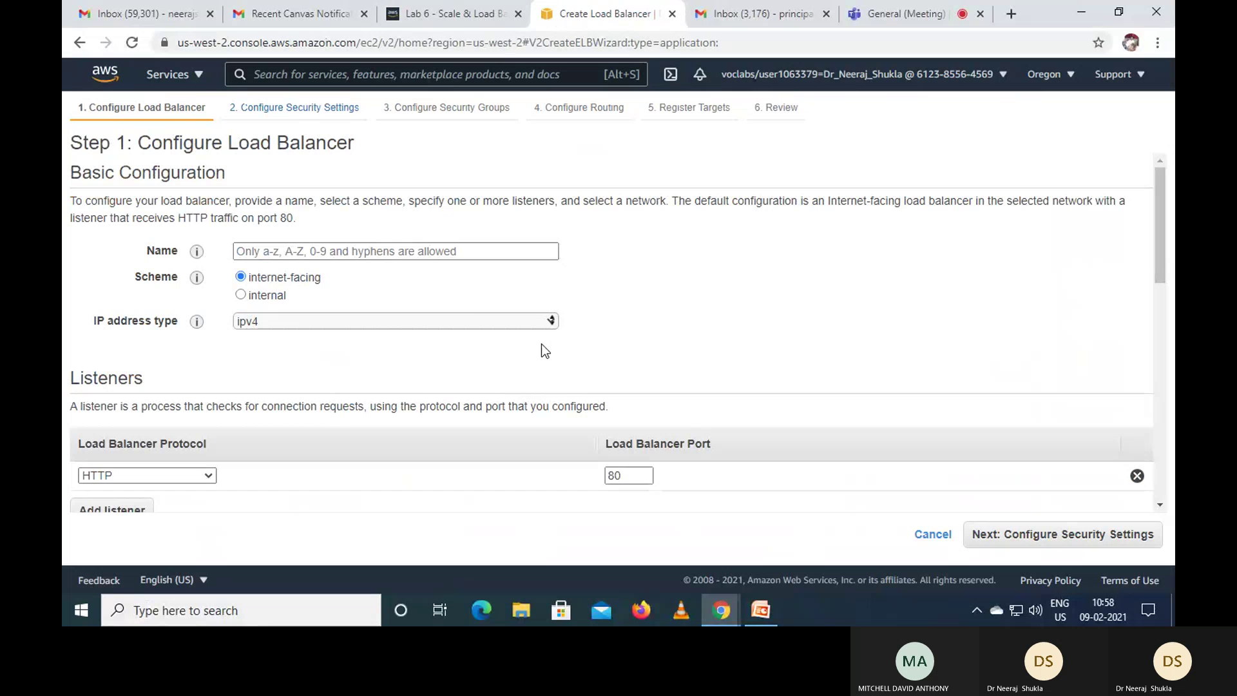
Step: Copy the name LabELB from the lab's step 13 and enter it as the load balancer's name
click(454, 19)
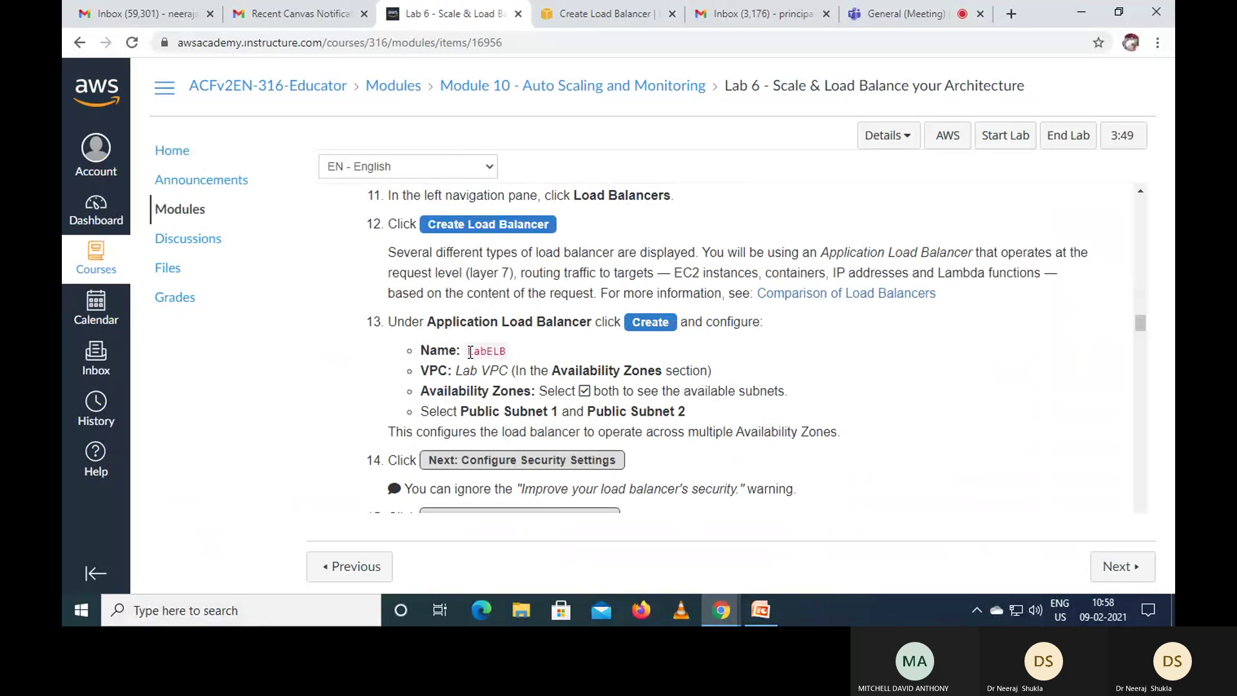
drag(469, 351, 511, 355)
right_click(481, 355)
click(496, 364)
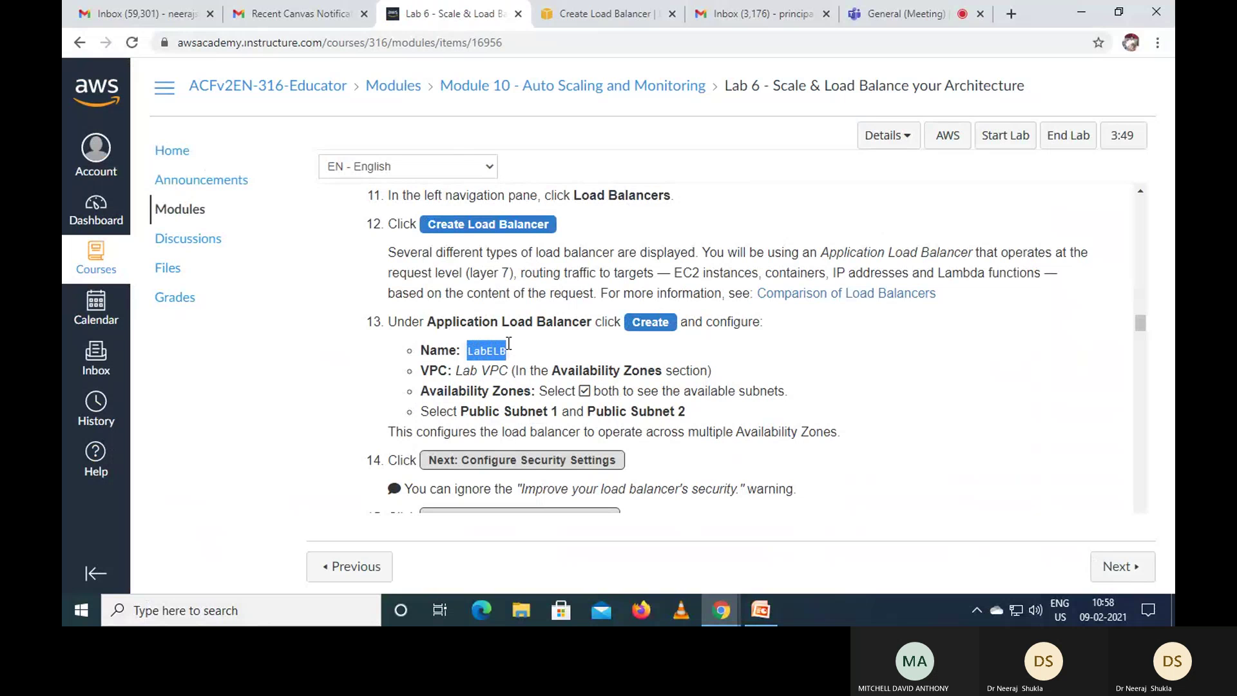
click(628, 14)
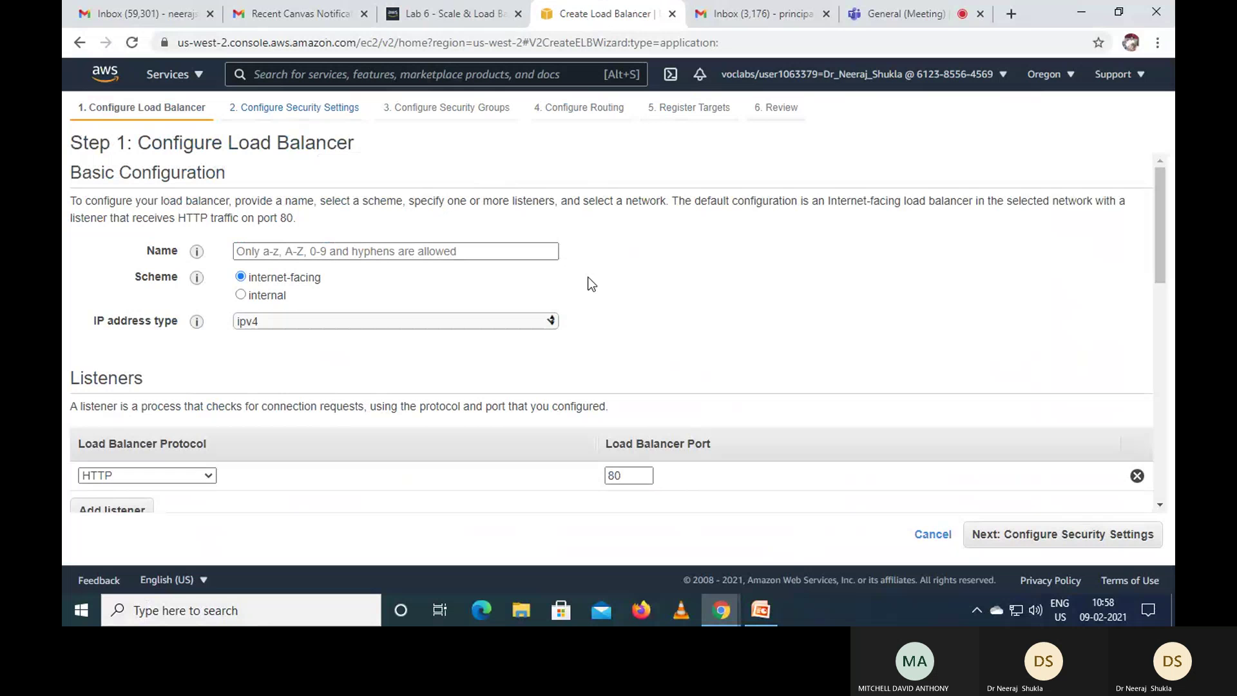
click(291, 252)
right_click(292, 252)
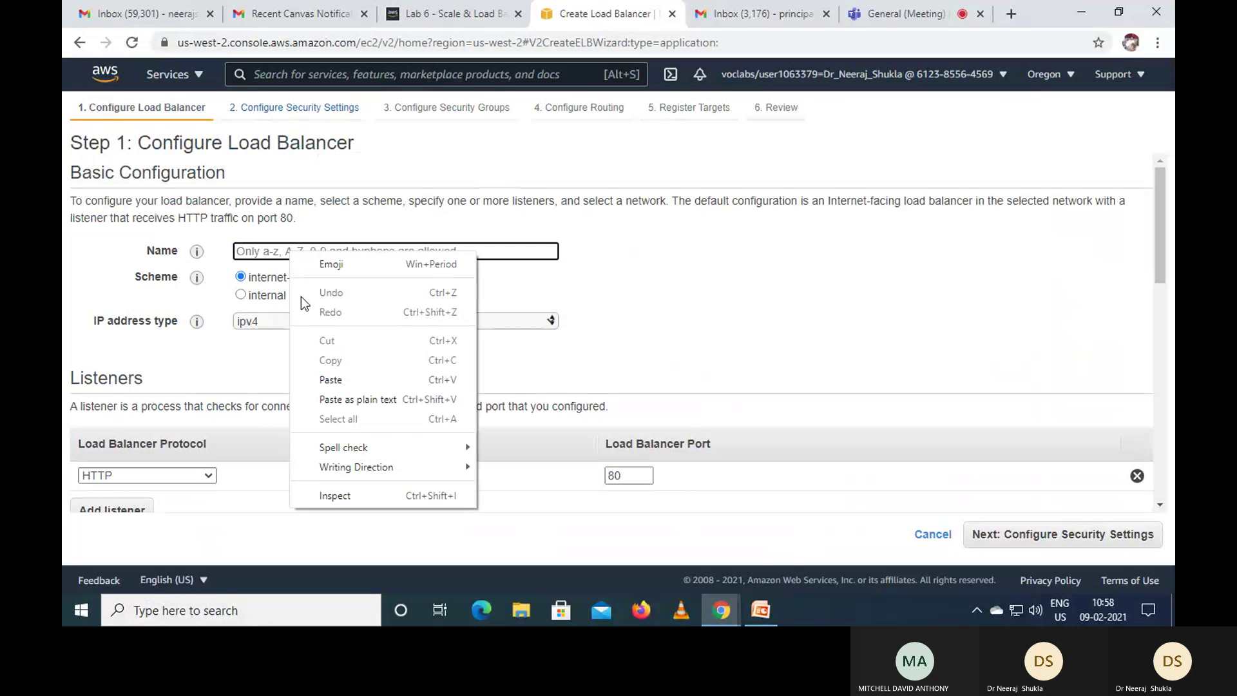
click(324, 380)
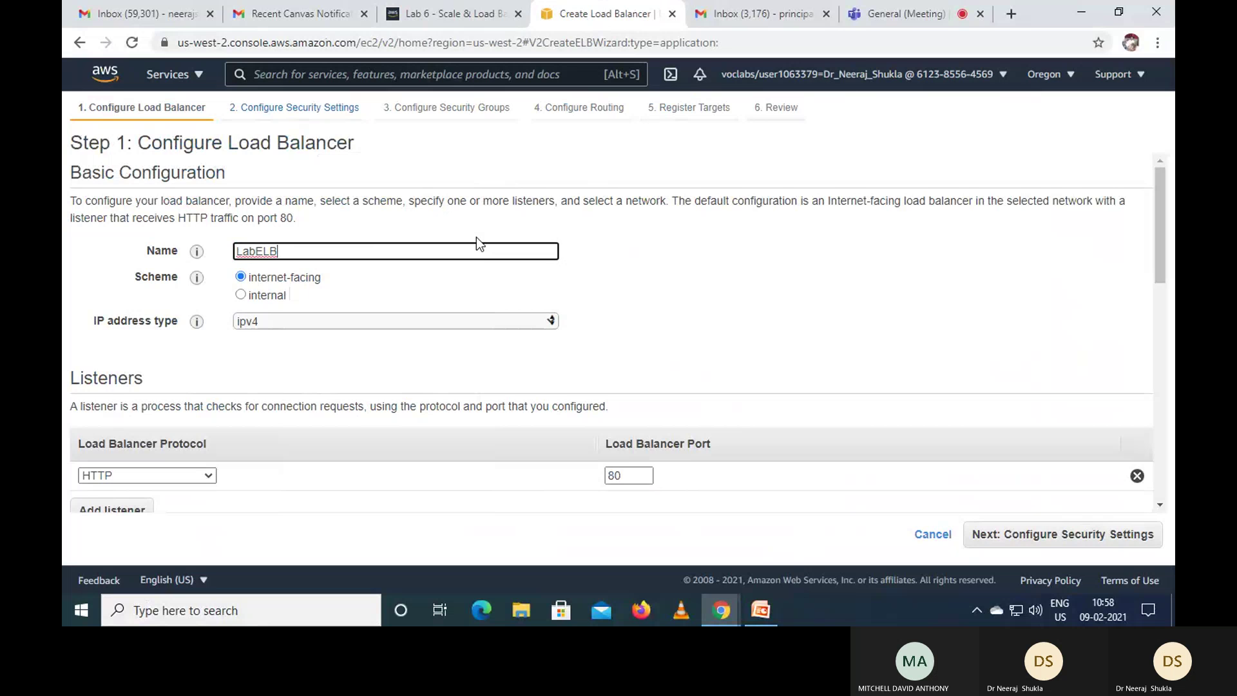
Step: Check the lab's VPC requirement and set the load balancer's VPC to Lab VPC in the Availability Zones section
click(432, 14)
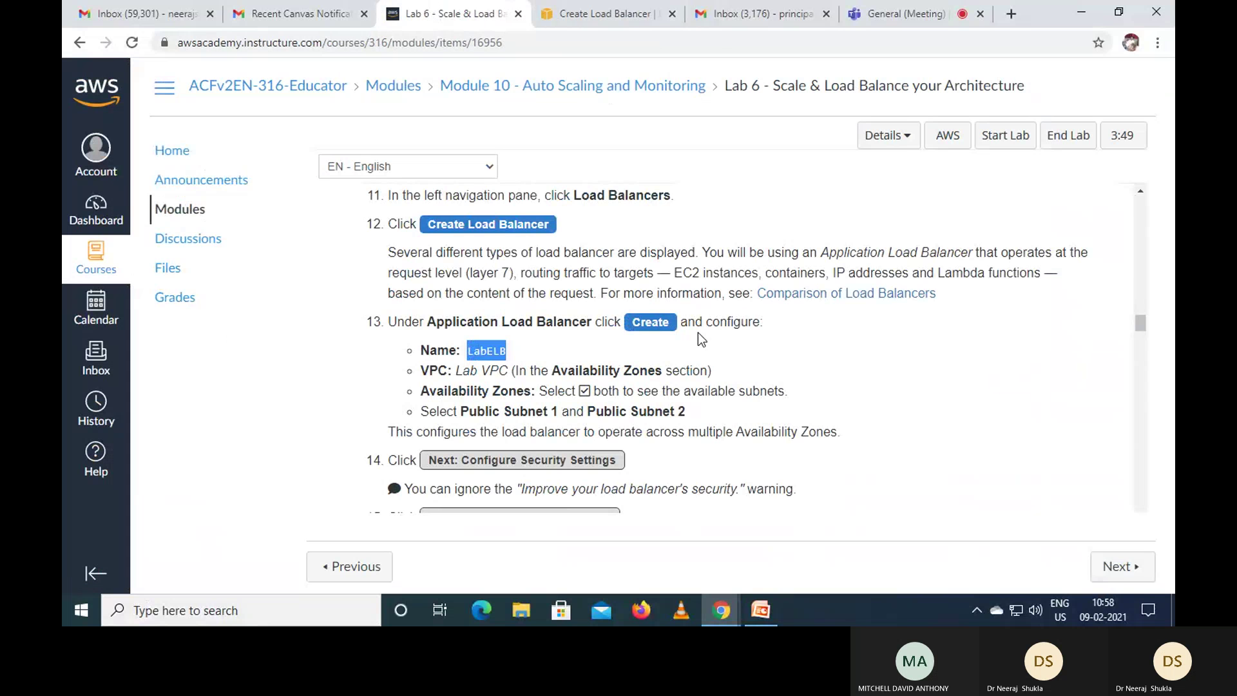
click(594, 9)
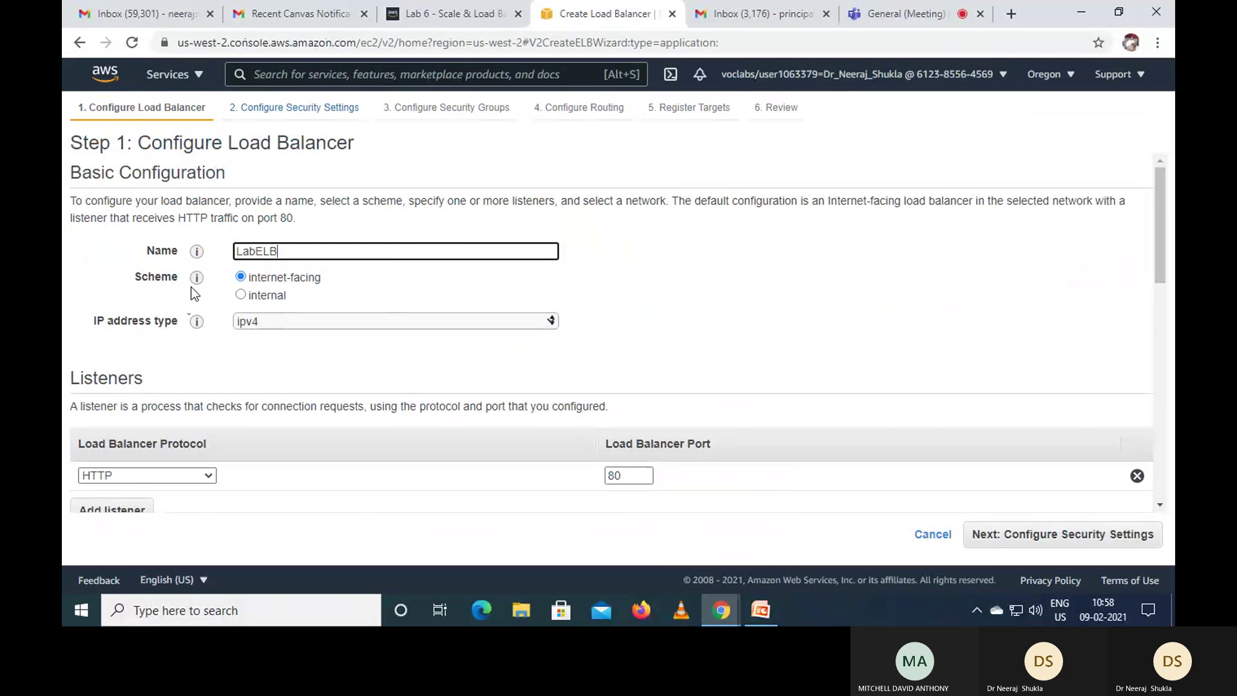
scroll(669, 270, down, 3)
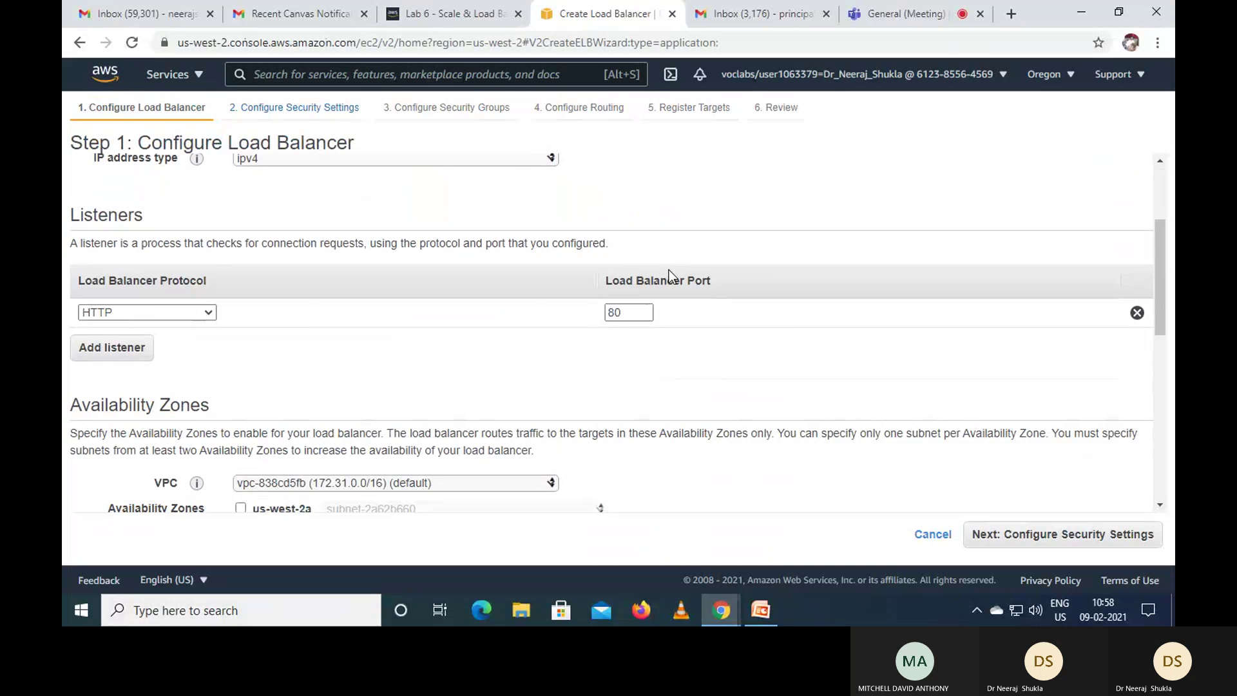
scroll(668, 269, up, 3)
scroll(670, 276, down, 3)
scroll(669, 270, down, 2)
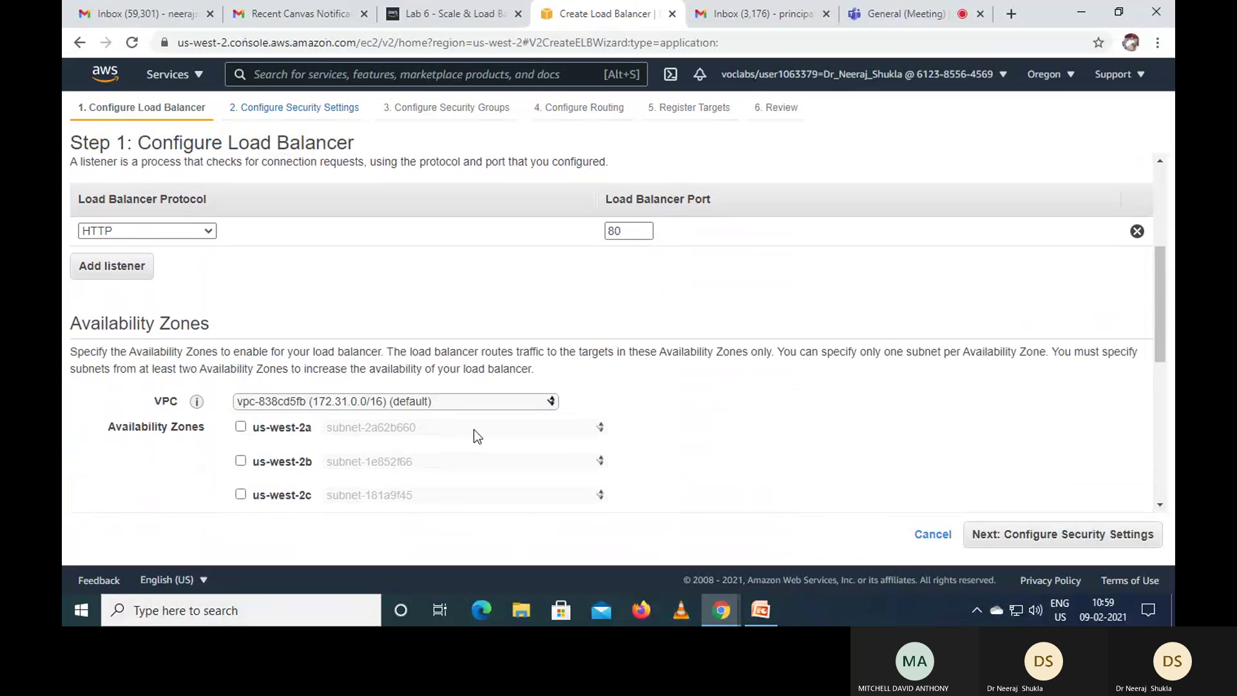
click(449, 14)
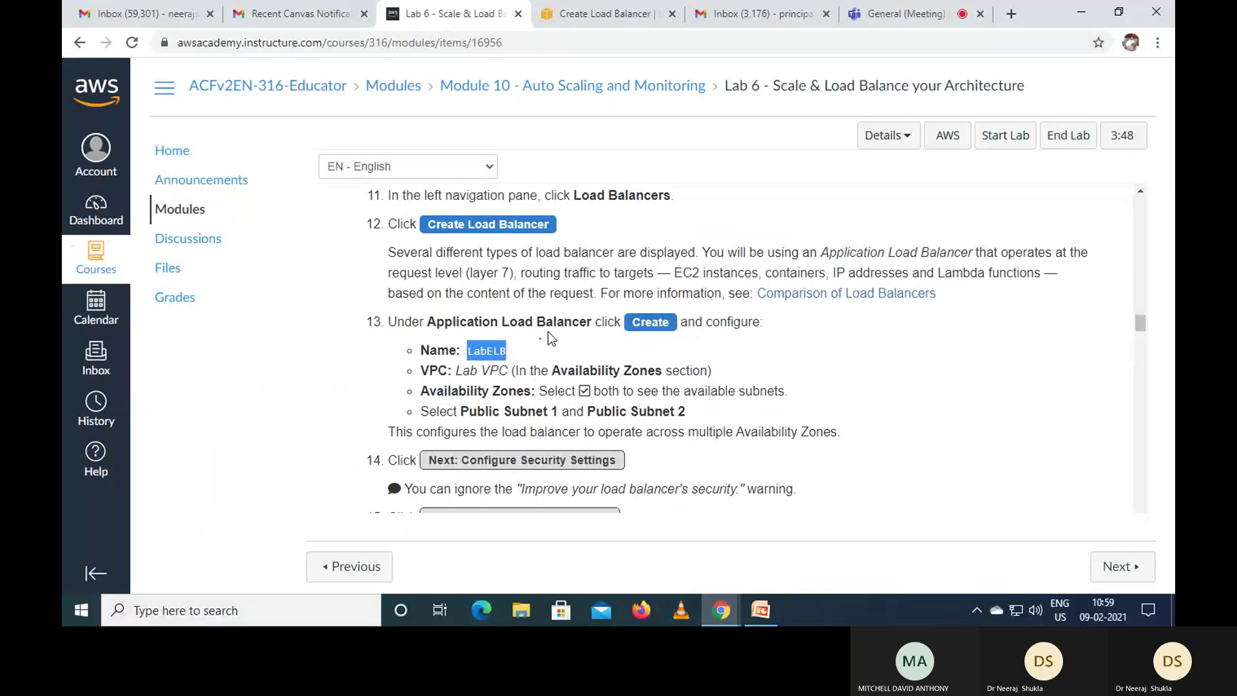
click(584, 14)
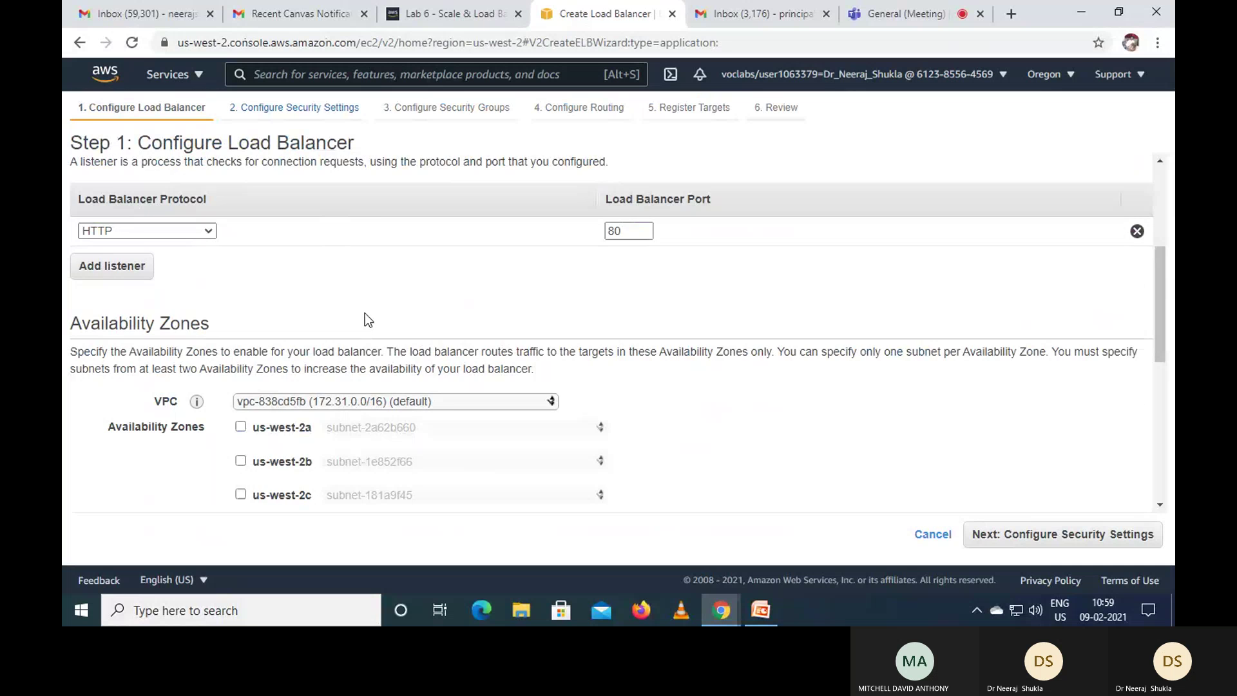
scroll(364, 313, up, 4)
scroll(365, 313, down, 5)
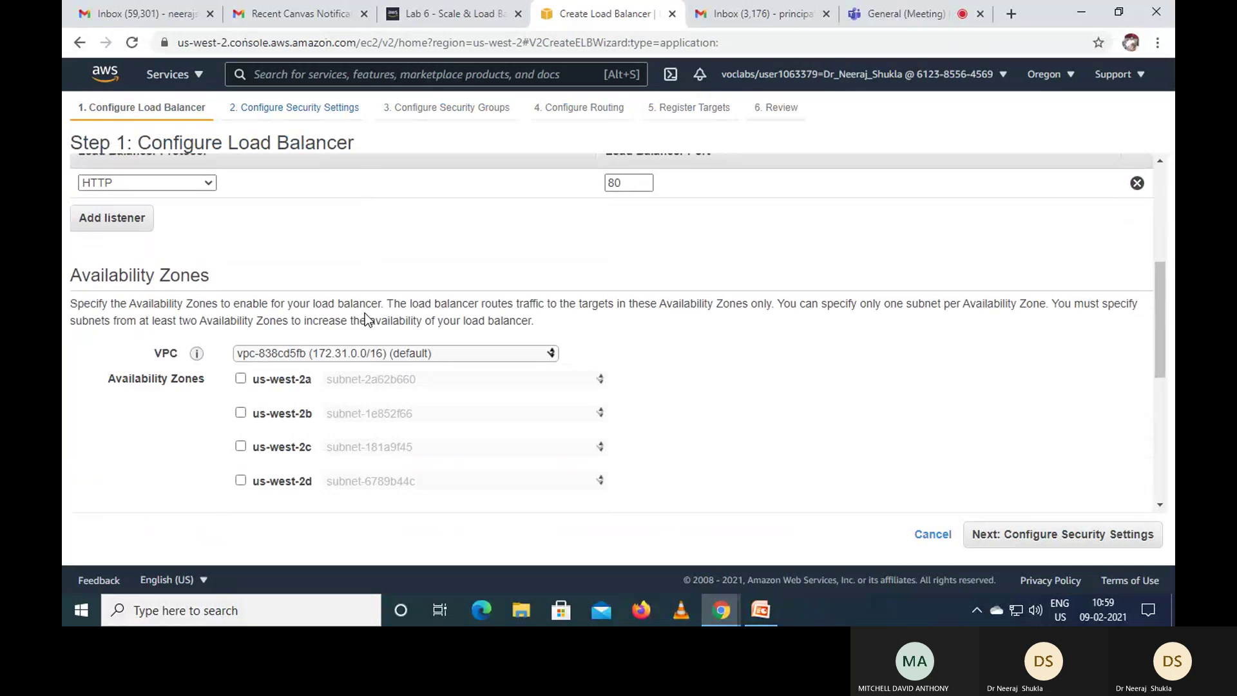
click(510, 322)
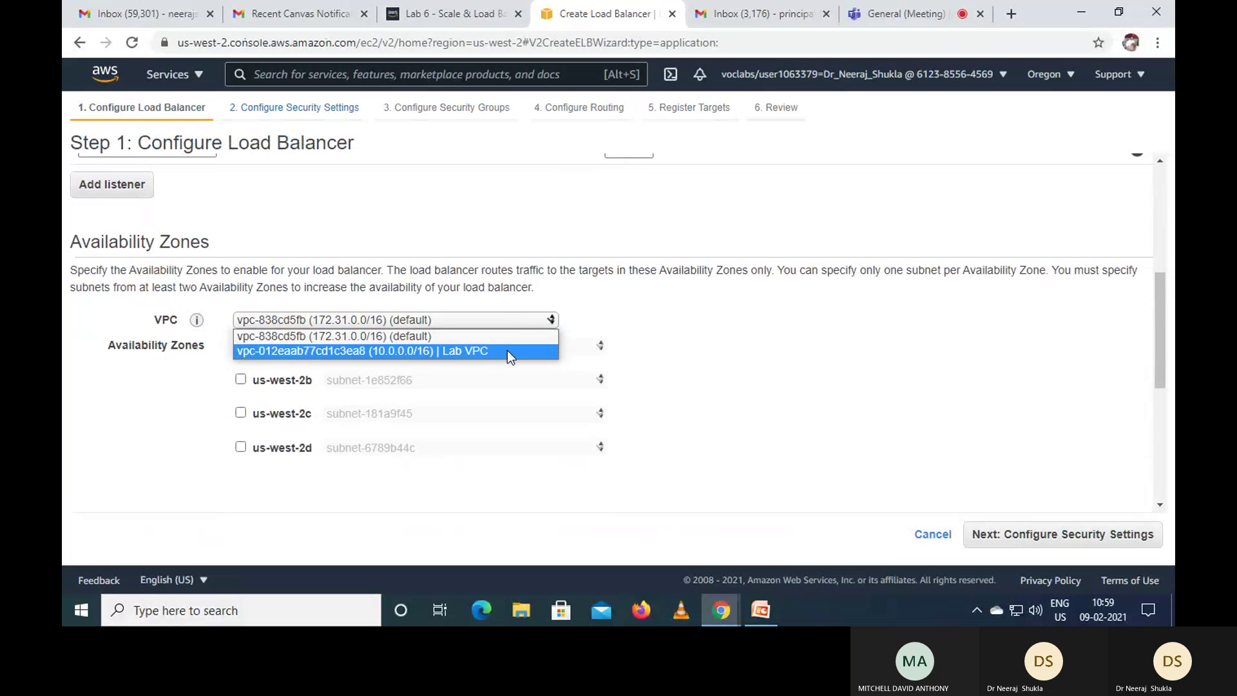
click(508, 350)
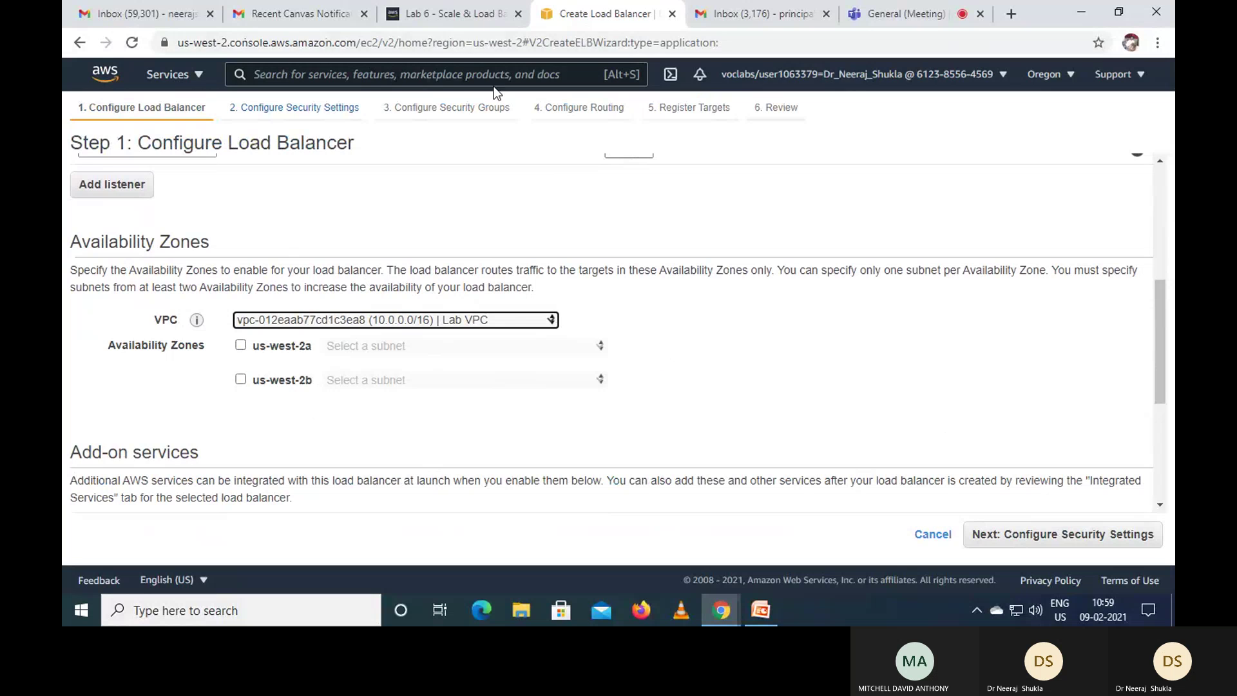
Step: Following the lab's Availability Zones instruction, enable both us-west-2a and us-west-2b for the load balancer
click(445, 14)
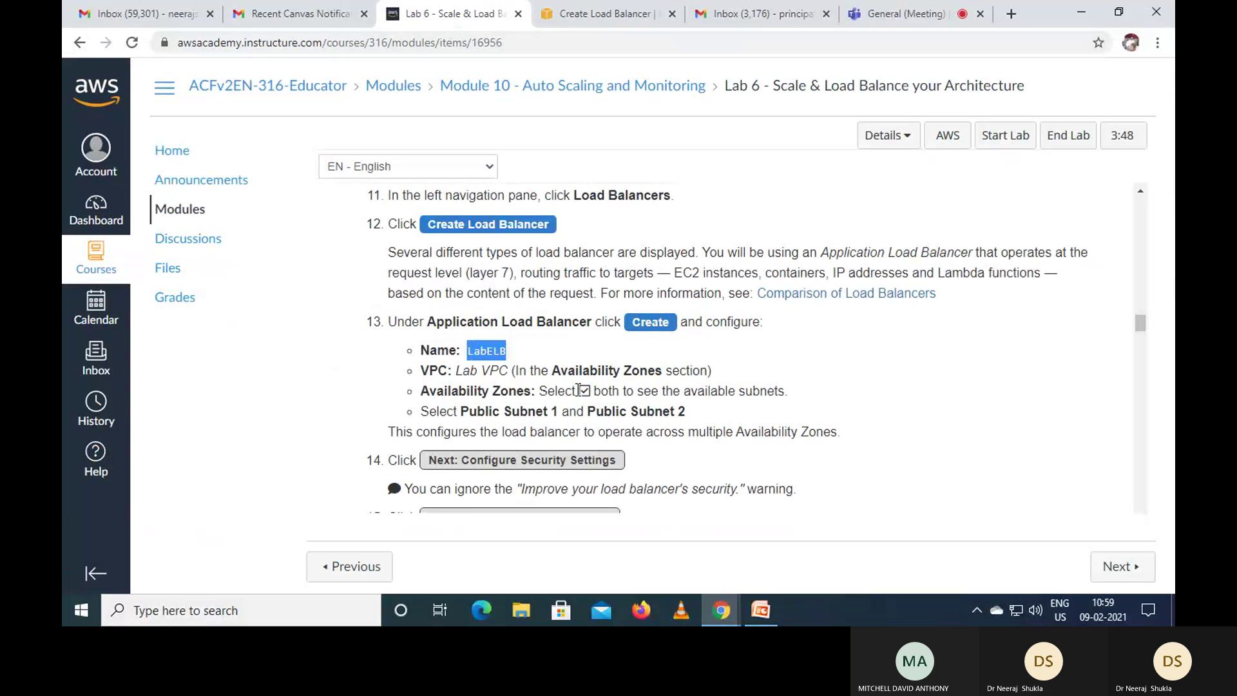
scroll(579, 390, down, 1)
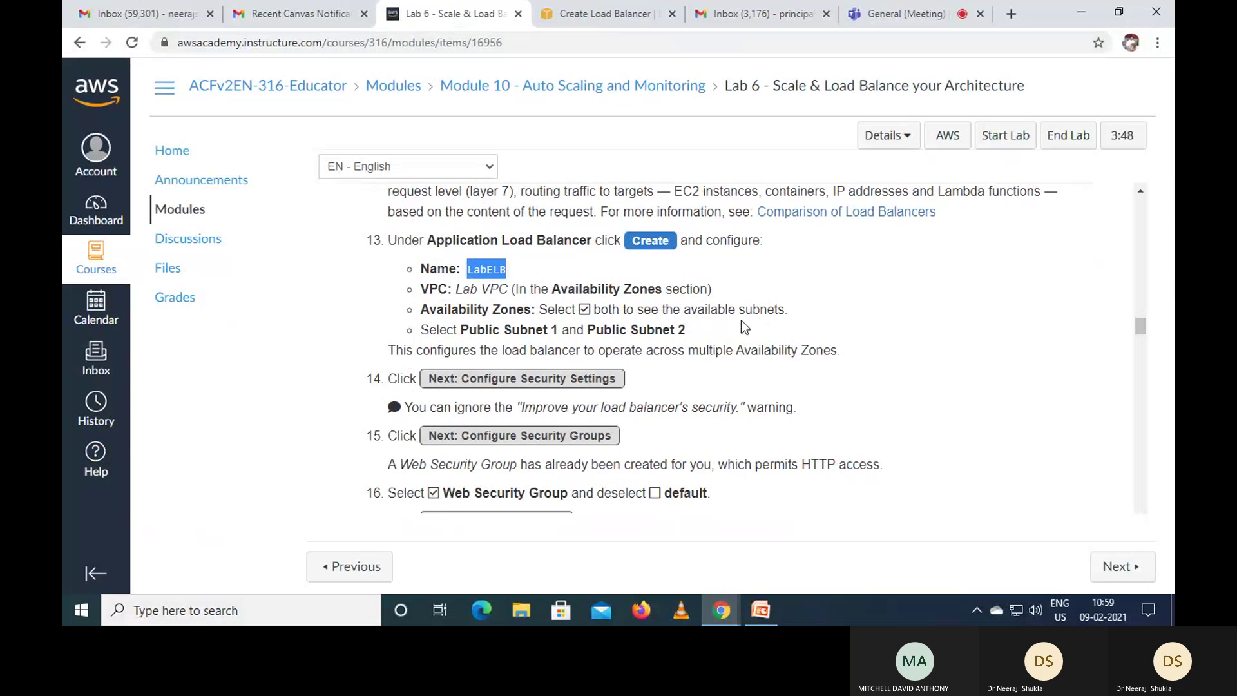
click(593, 18)
scroll(797, 222, down, 1)
scroll(798, 223, down, 1)
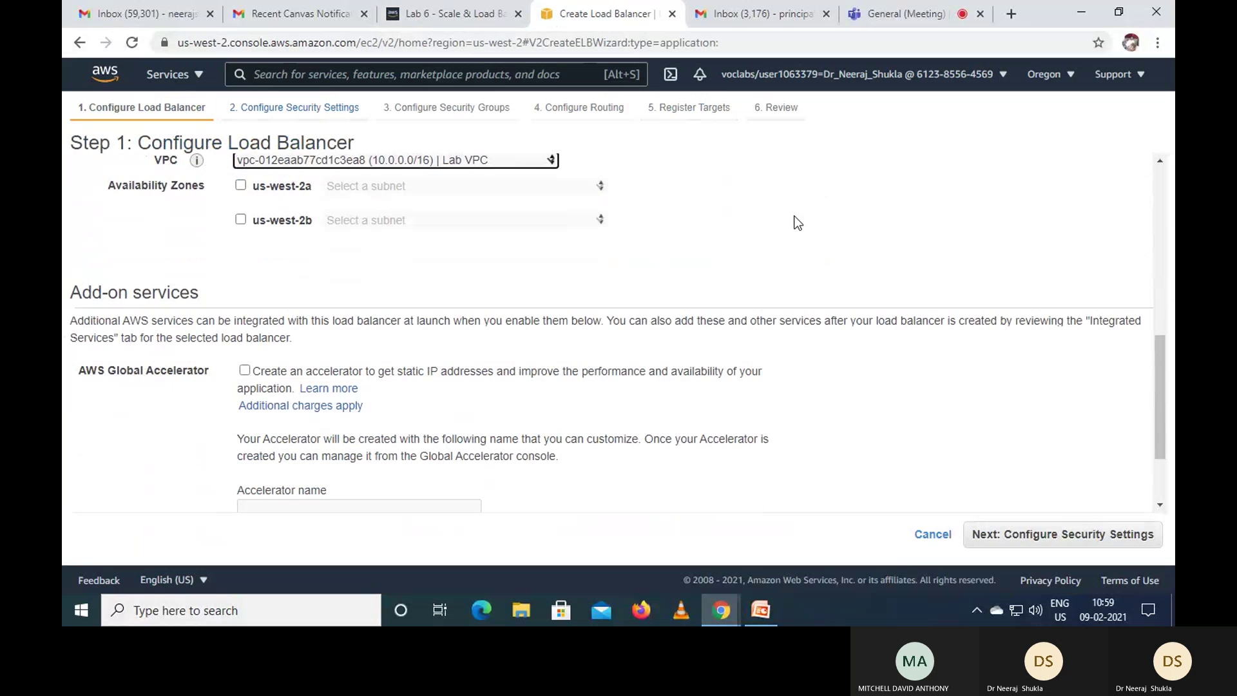
click(240, 182)
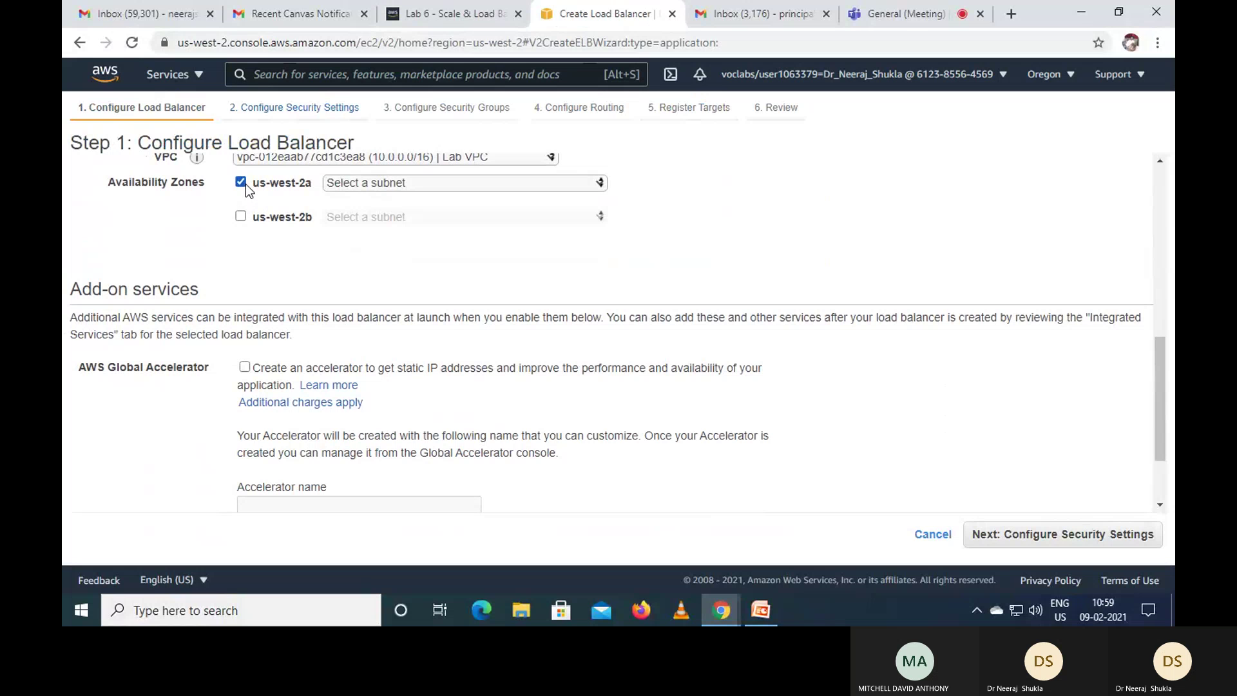
click(239, 216)
scroll(652, 238, up, 1)
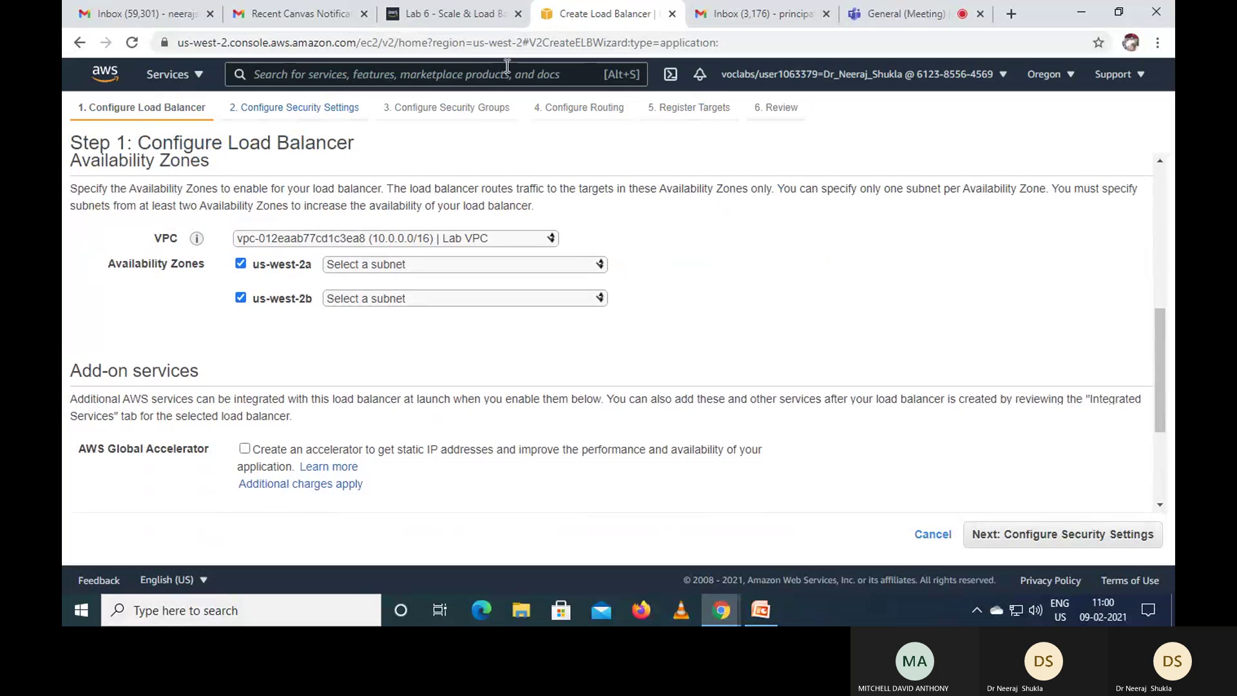
Step: Following the lab's subnet instruction, assign Public Subnet 1 to us-west-2a and Public Subnet 2 to us-west-2b
click(450, 13)
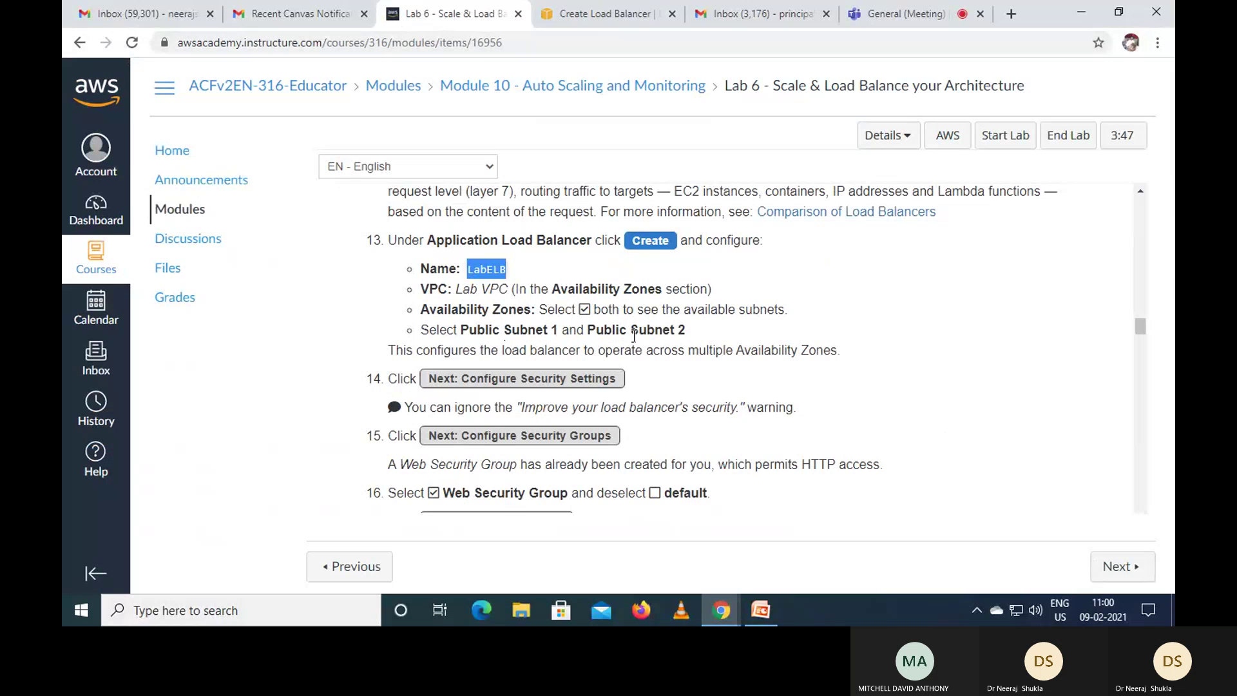
click(612, 14)
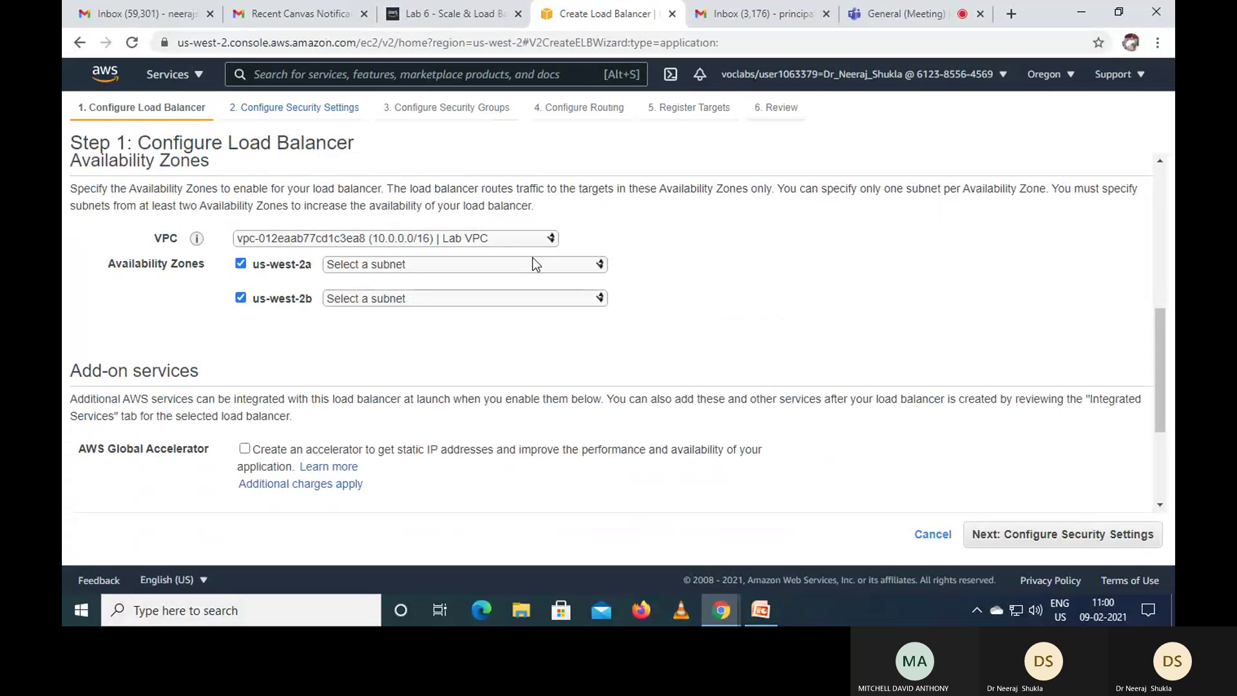
click(600, 265)
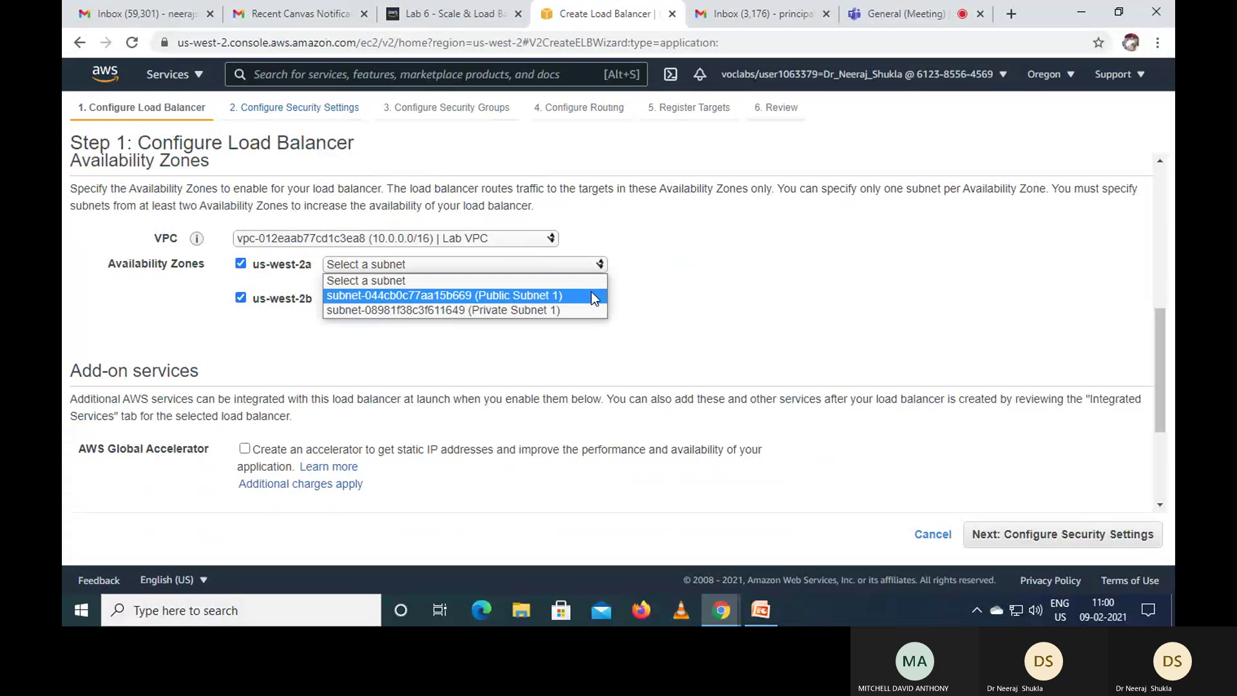
click(418, 295)
click(515, 325)
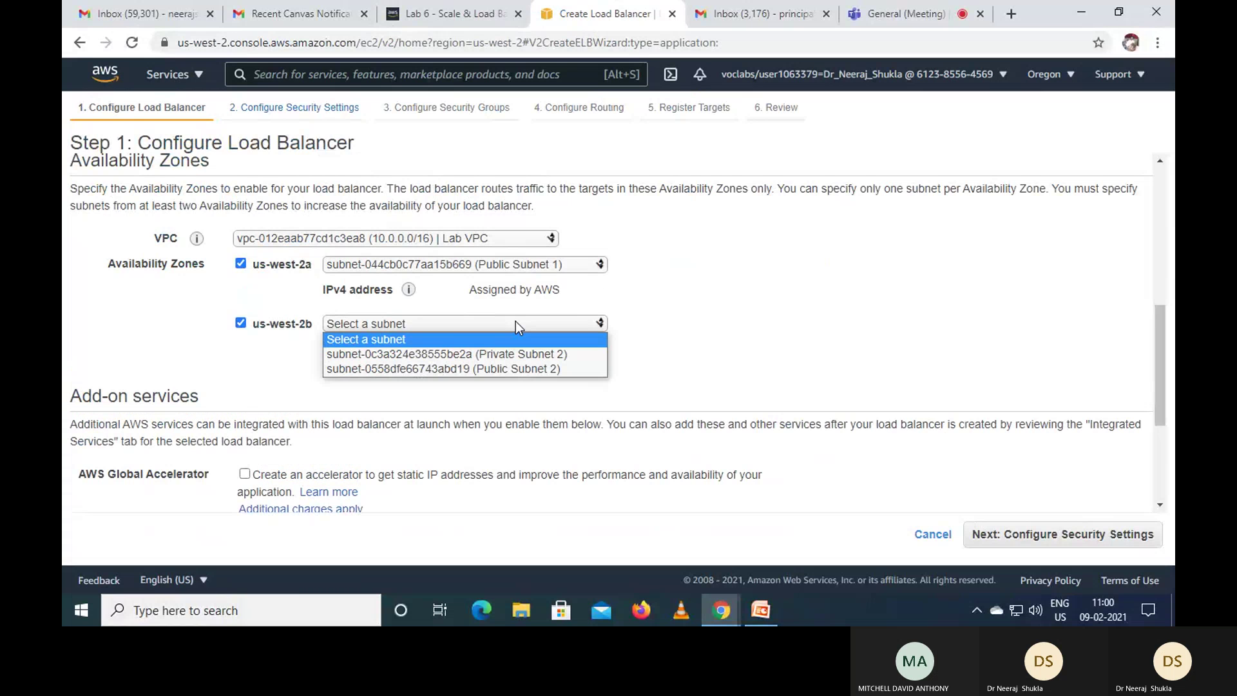
click(519, 369)
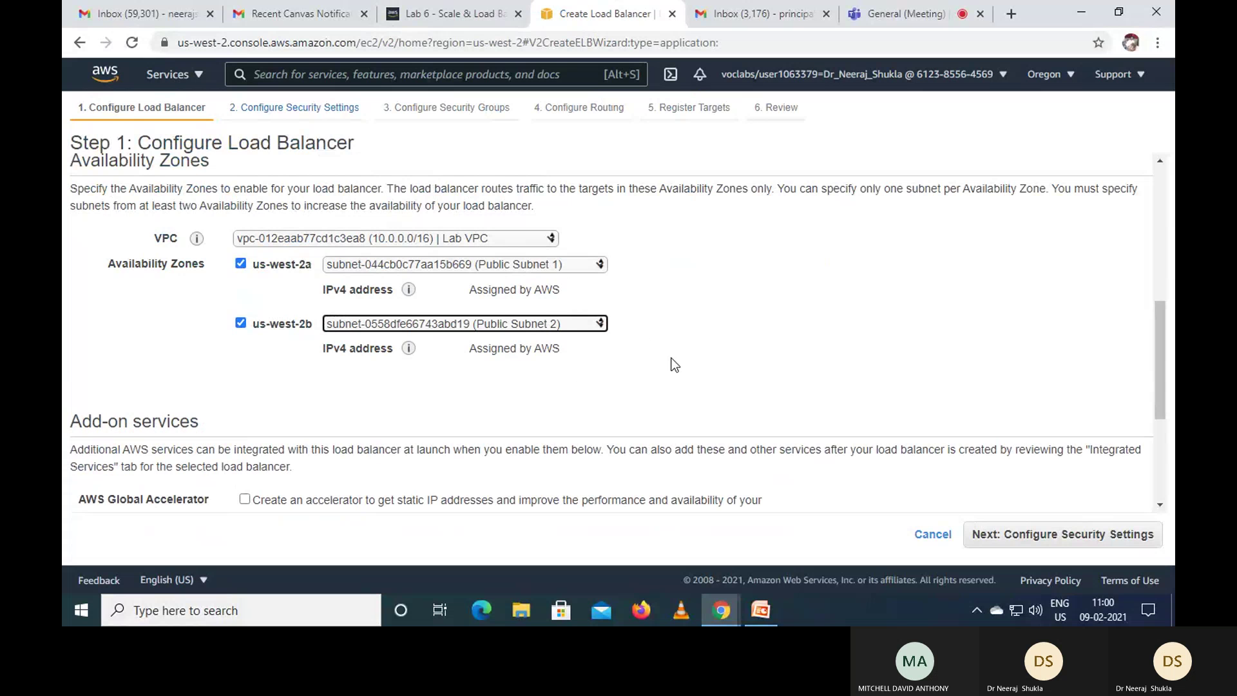
Step: Check the lab's step 14 and advance the load balancer wizard to Configure Security Settings
click(451, 13)
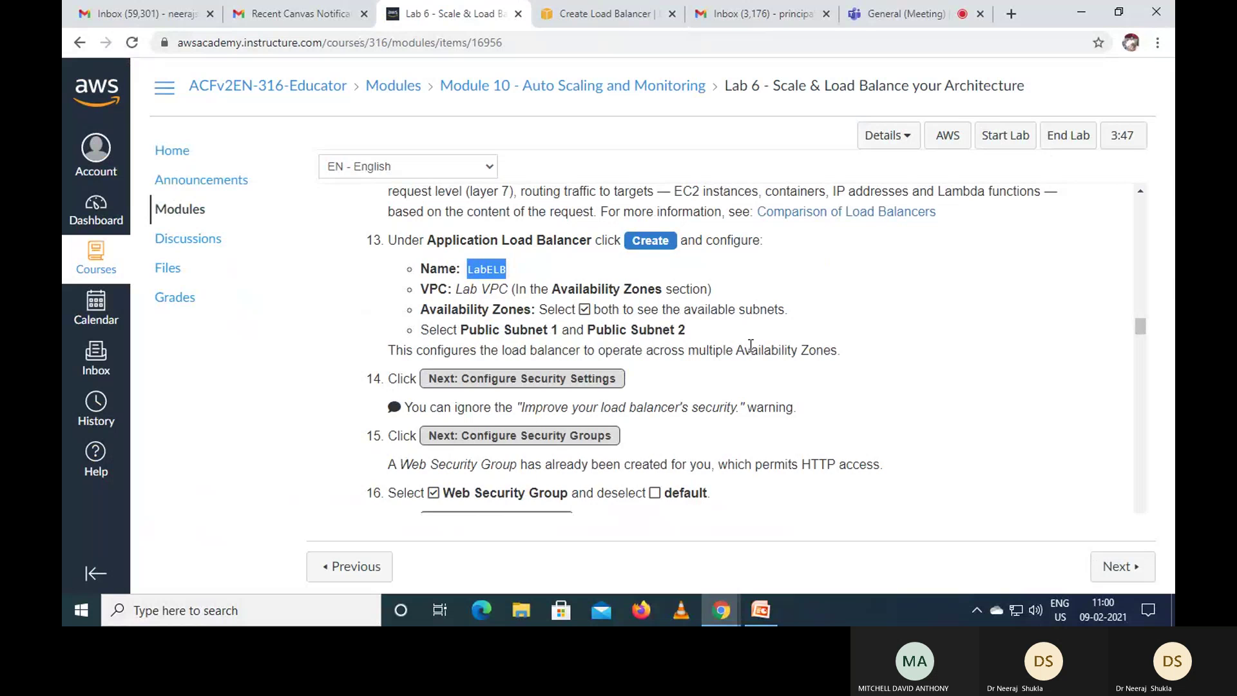
scroll(751, 346, down, 1)
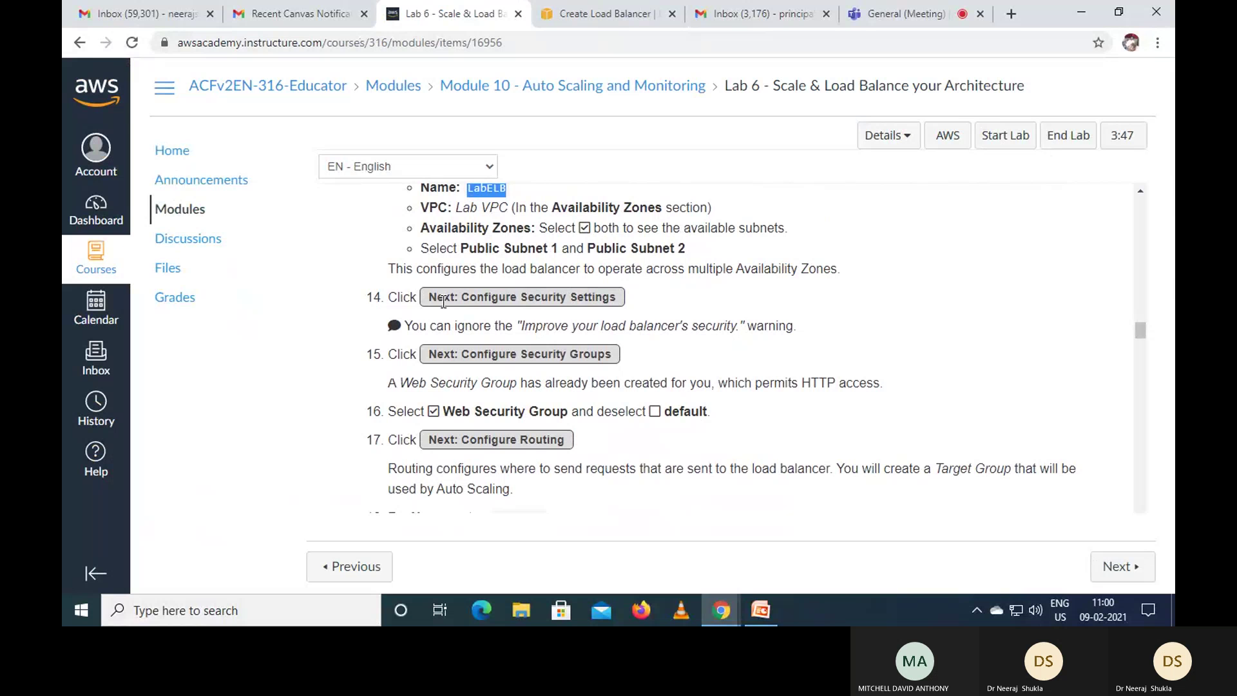
click(608, 5)
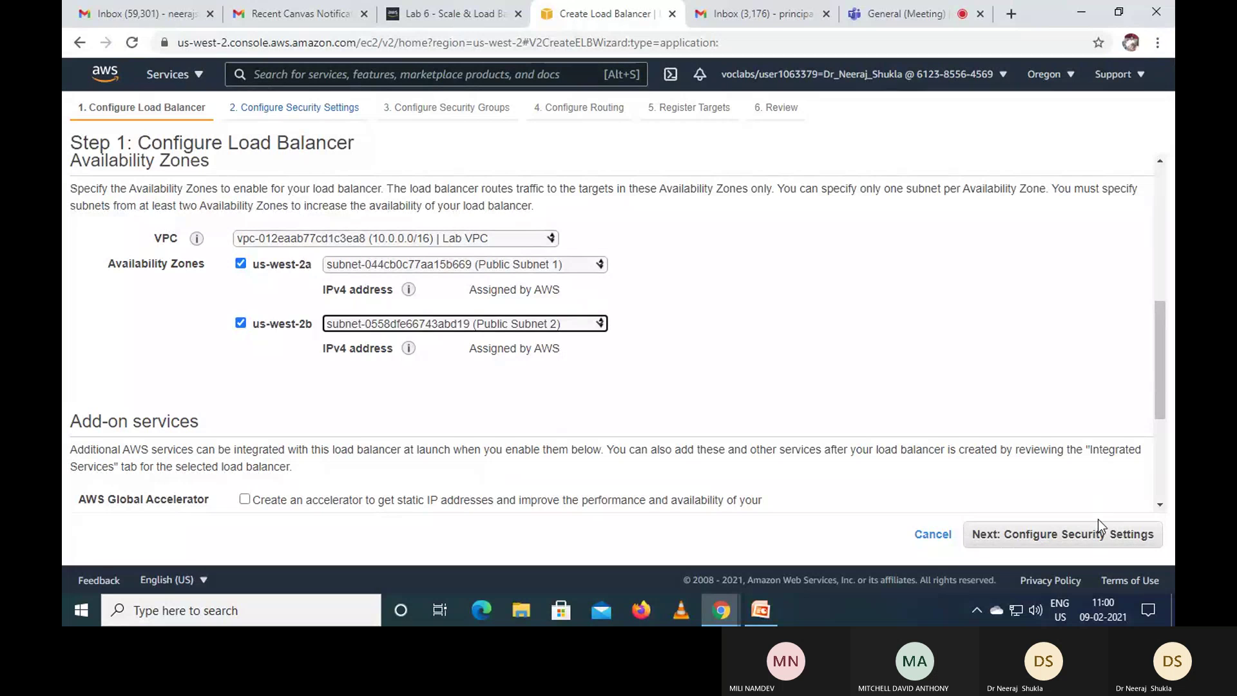
click(1091, 536)
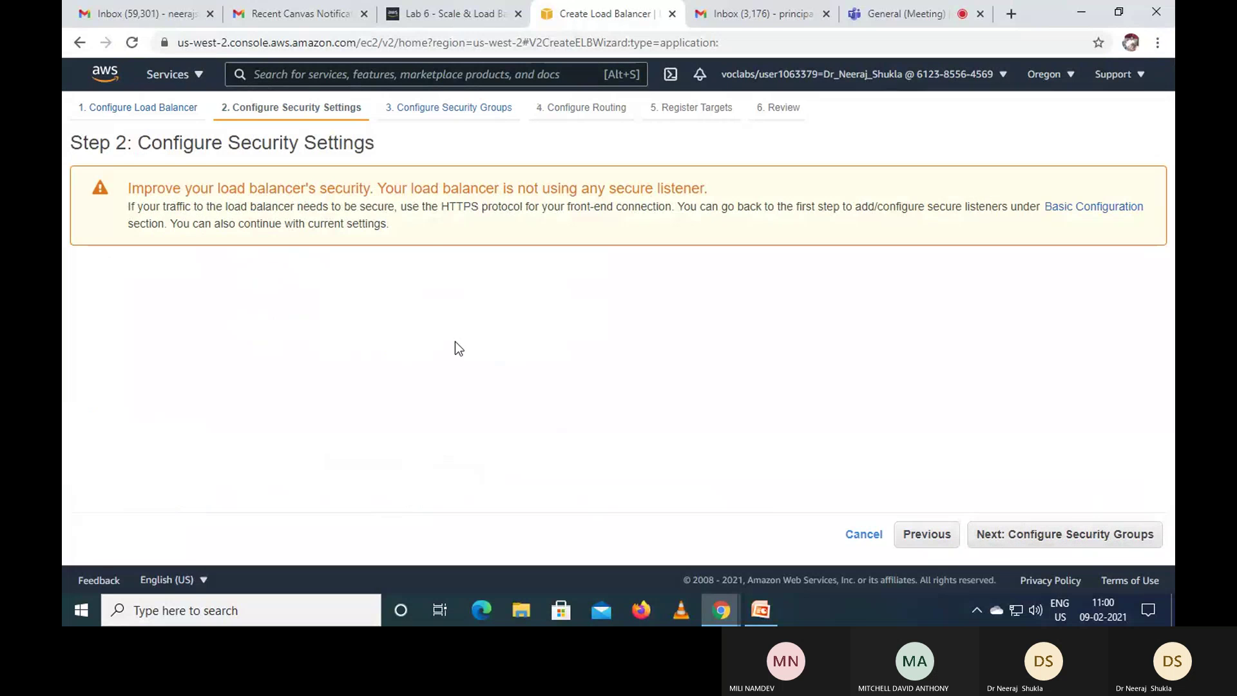
Step: Check the lab's step 15 and continue to Configure Security Groups without adding a secure listener
click(433, 15)
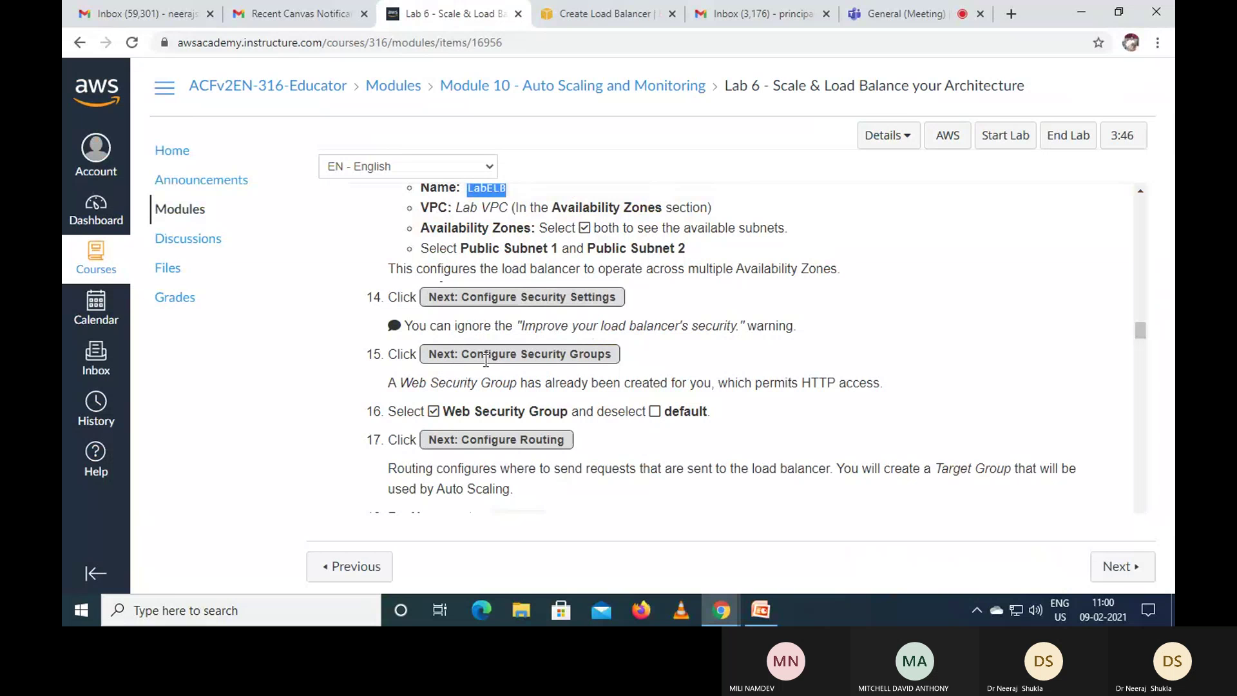
click(573, 18)
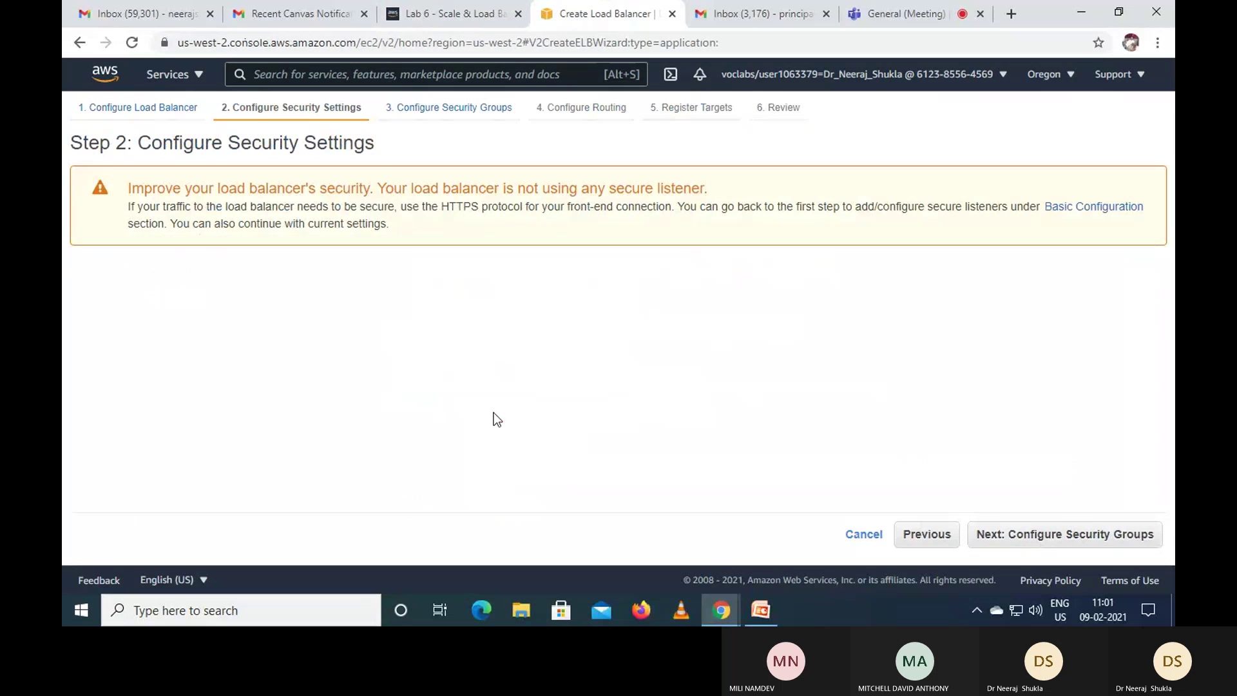
click(1018, 534)
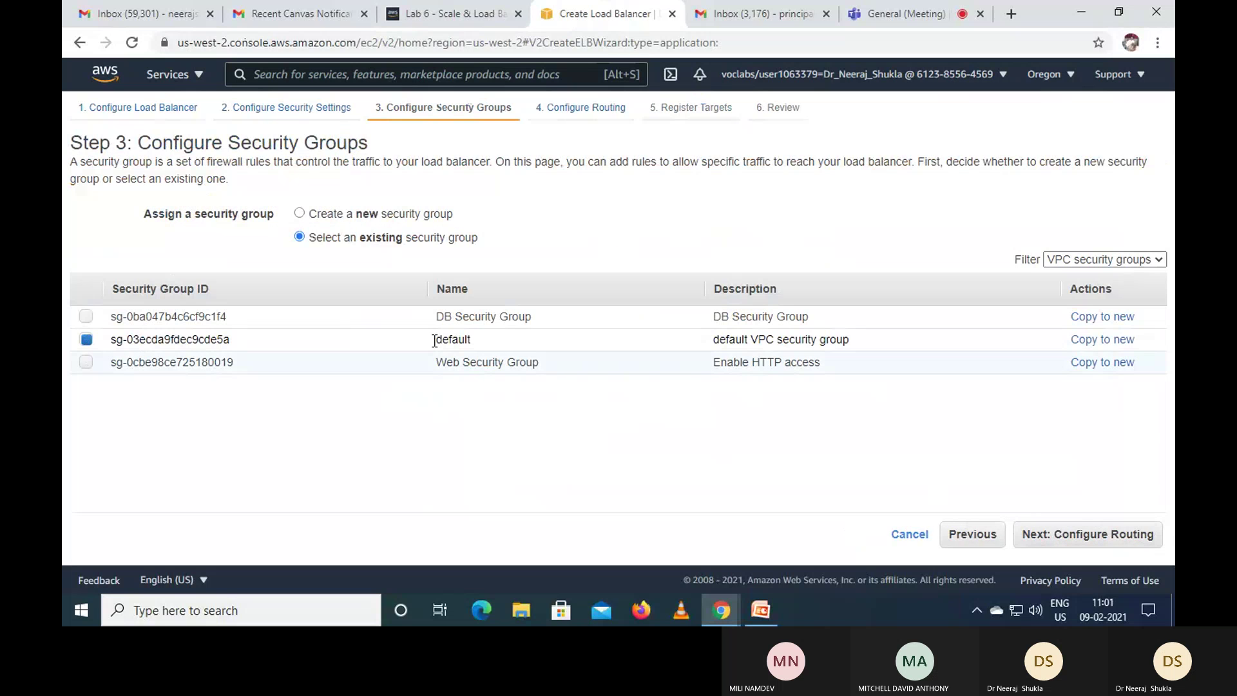
Step: Following the lab's step 16, deselect the default security group and select the existing Web Security Group
click(393, 240)
click(454, 8)
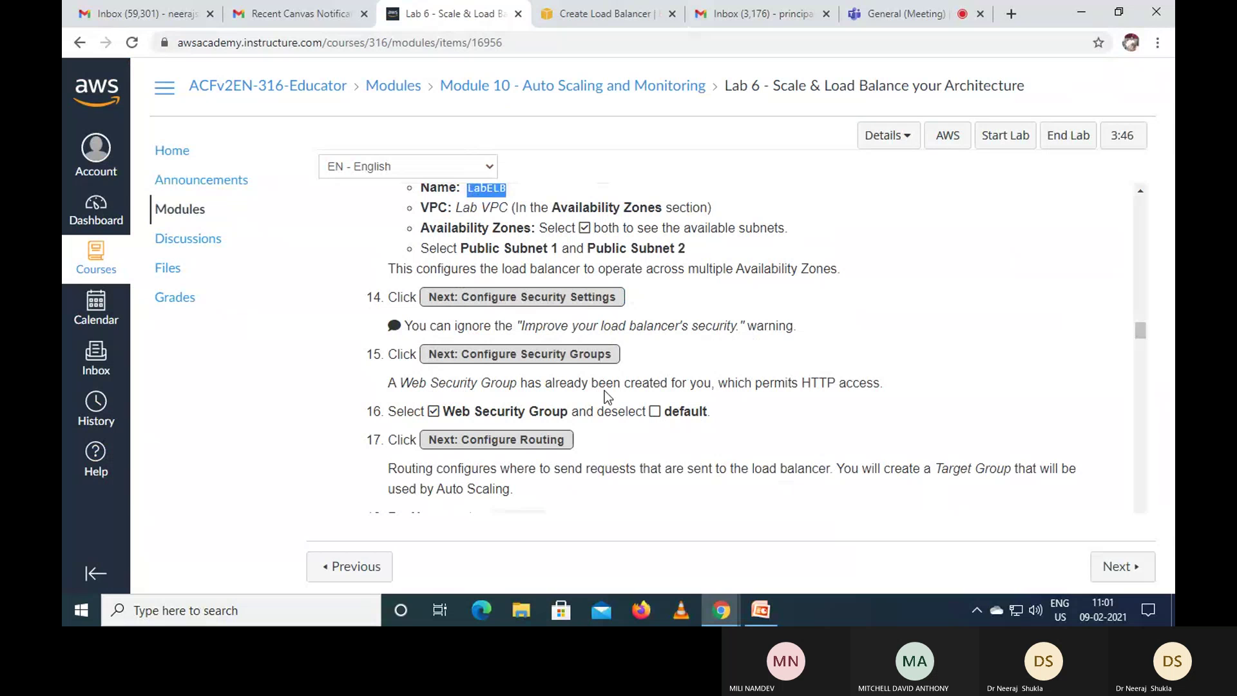
click(602, 9)
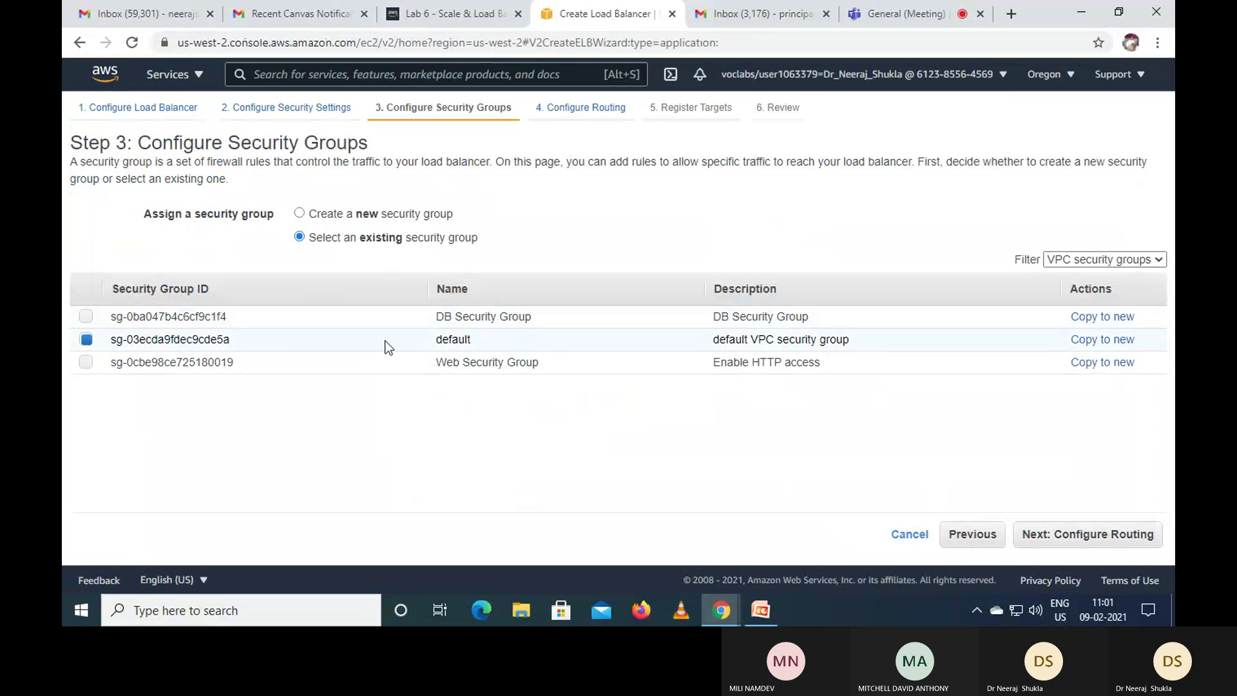
click(470, 13)
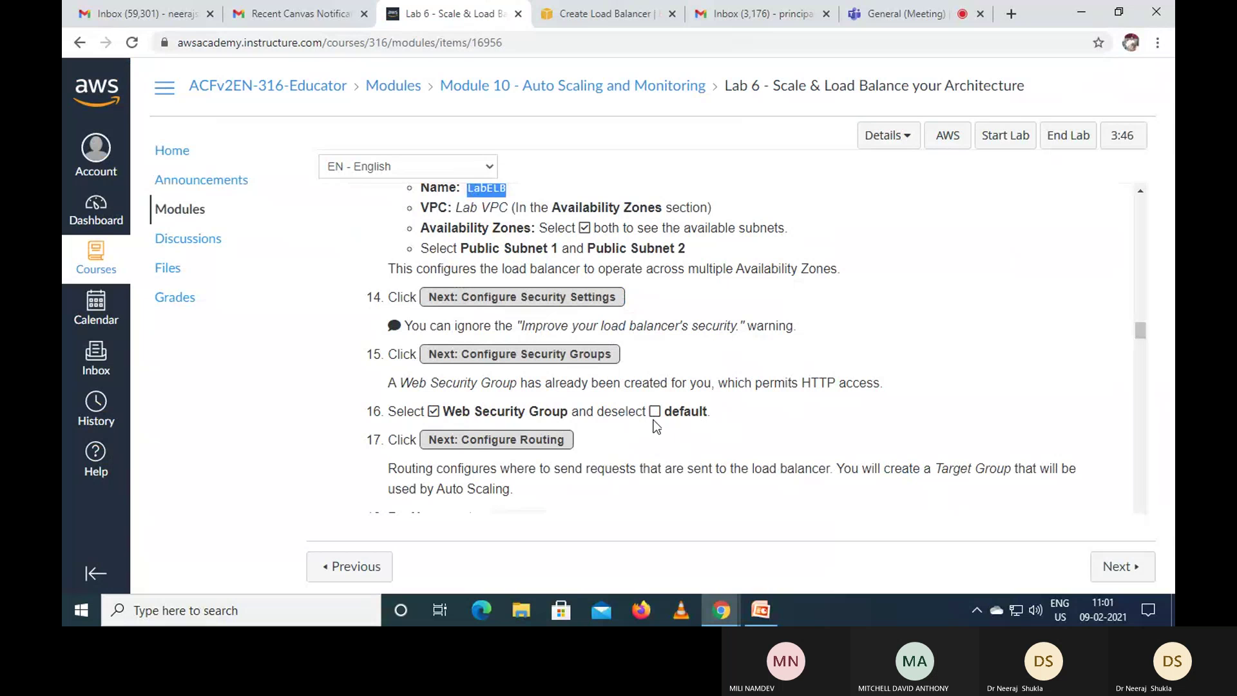
click(605, 14)
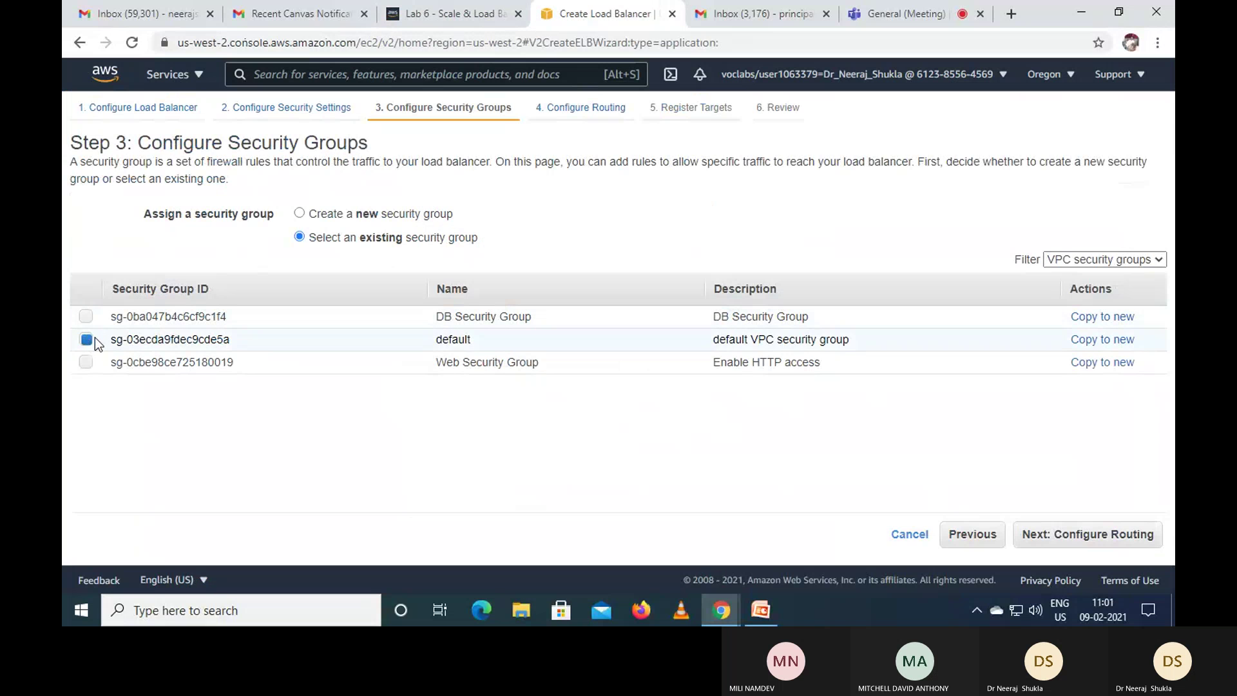
click(88, 342)
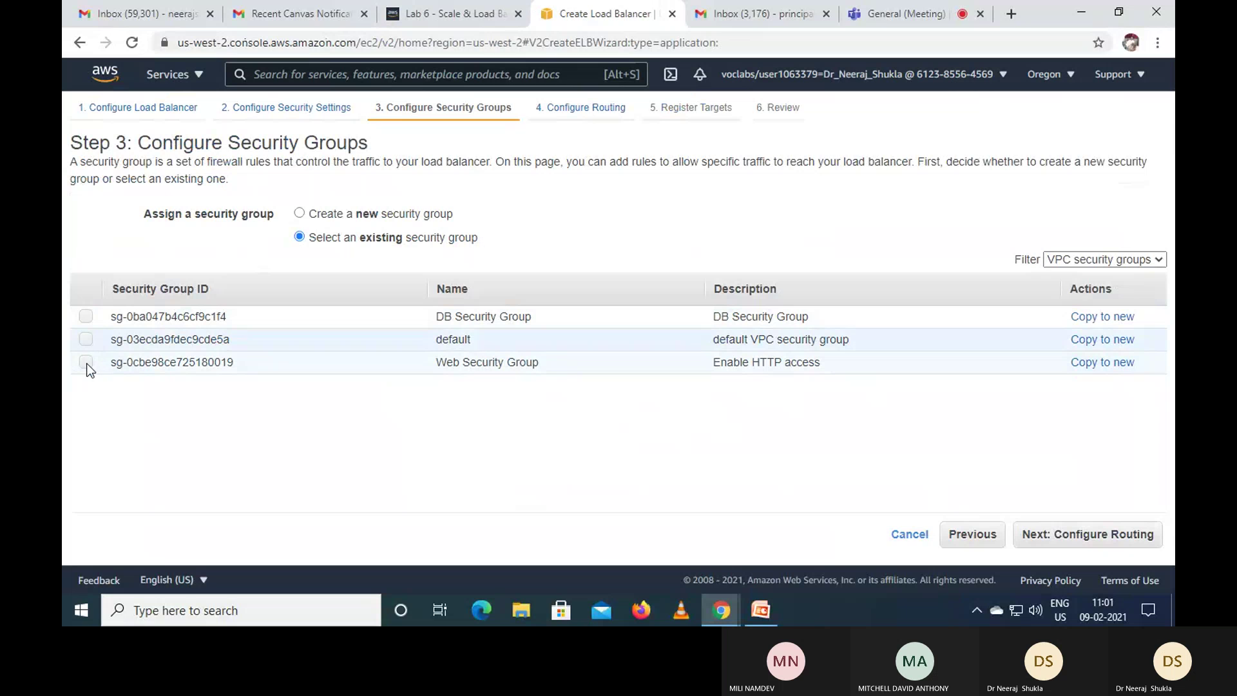
click(86, 363)
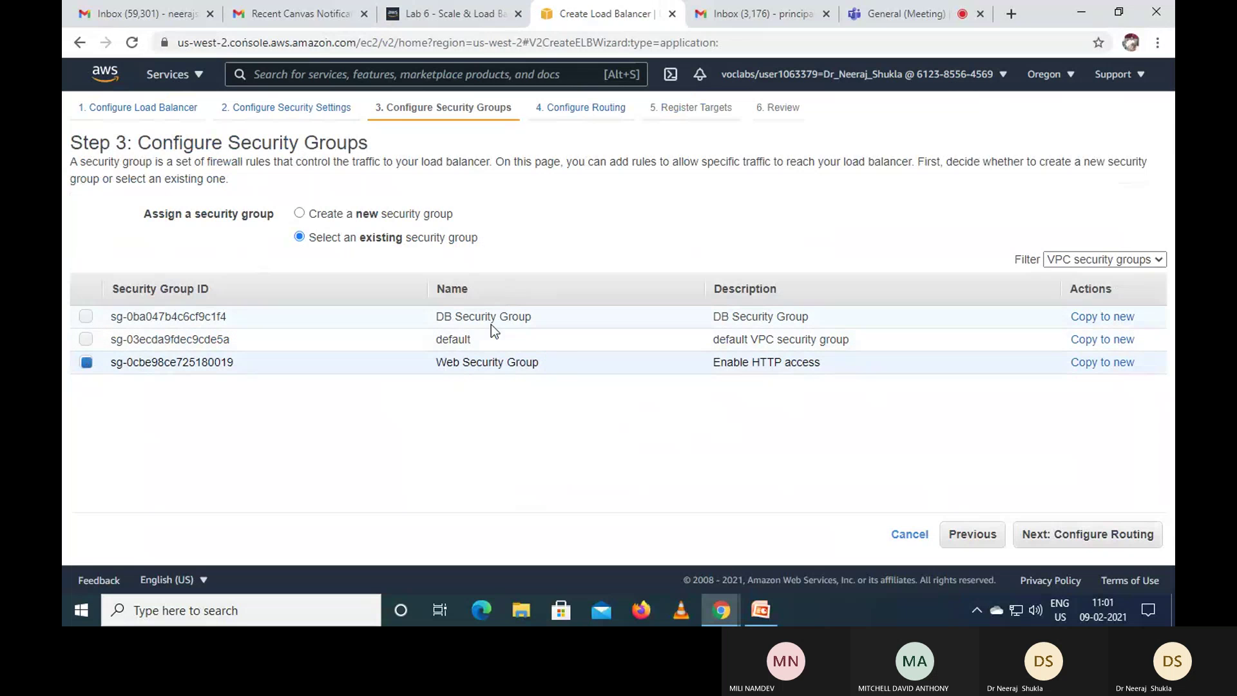
Step: Check the lab's step 17 and advance the load balancer wizard to Configure Routing
click(474, 9)
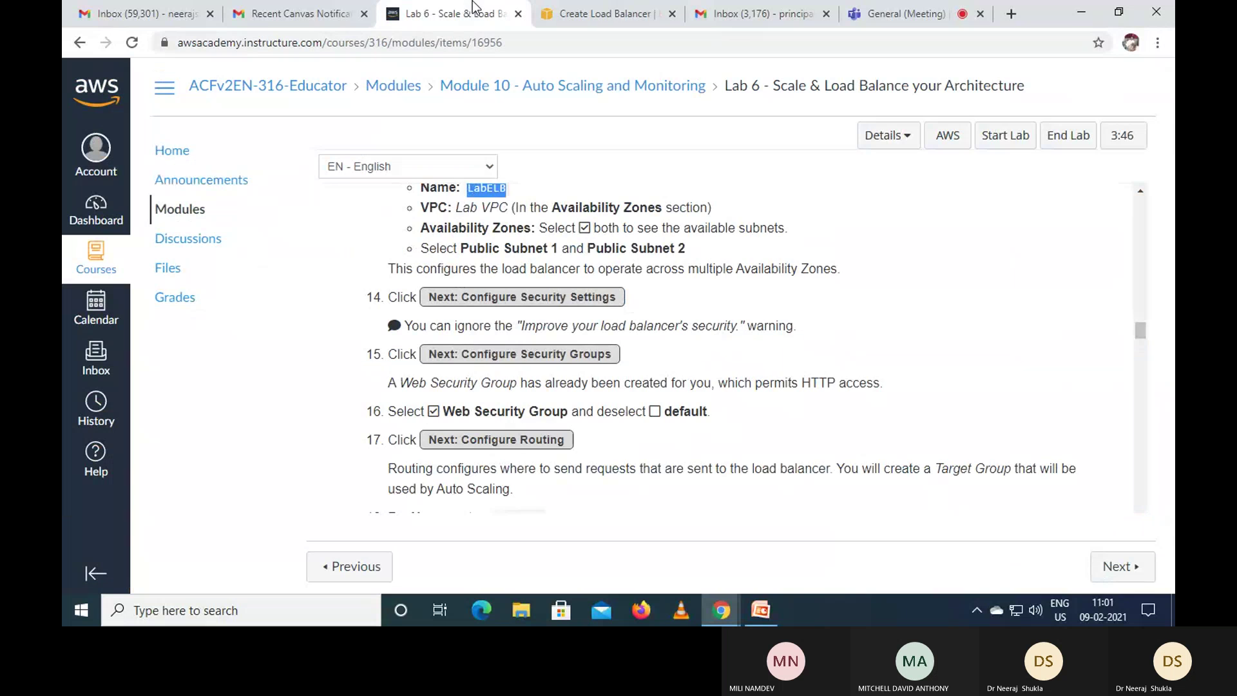
scroll(686, 385, down, 1)
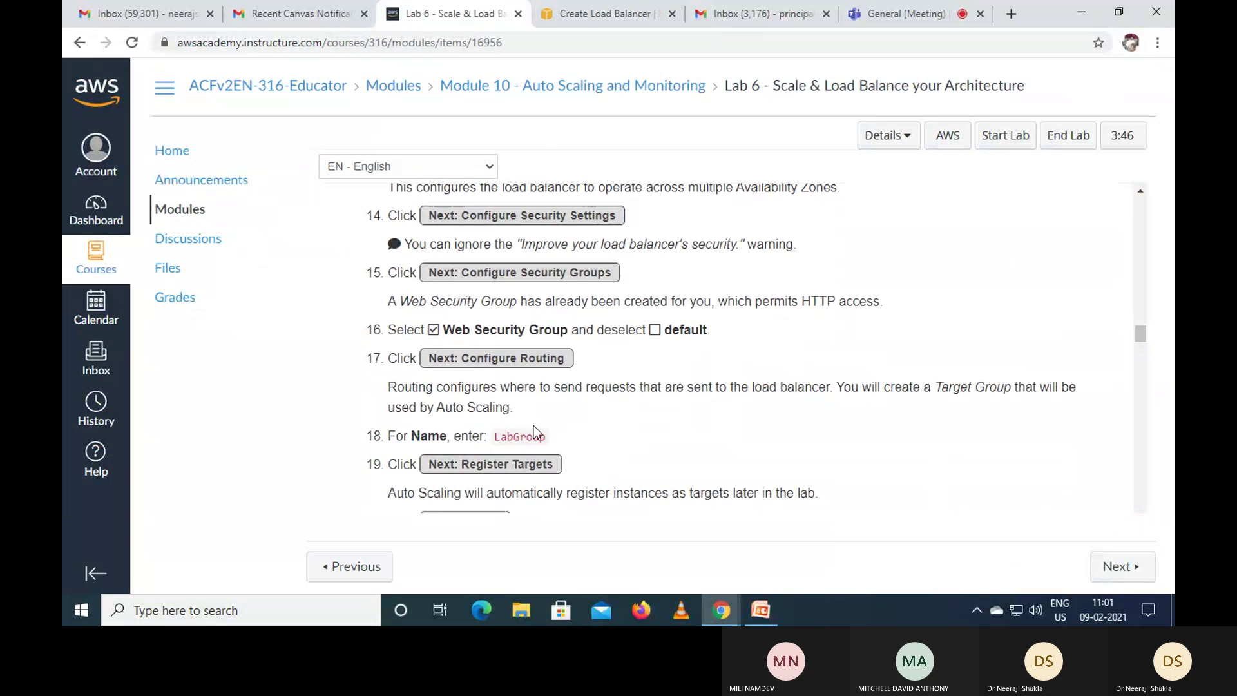
click(617, 18)
click(1071, 534)
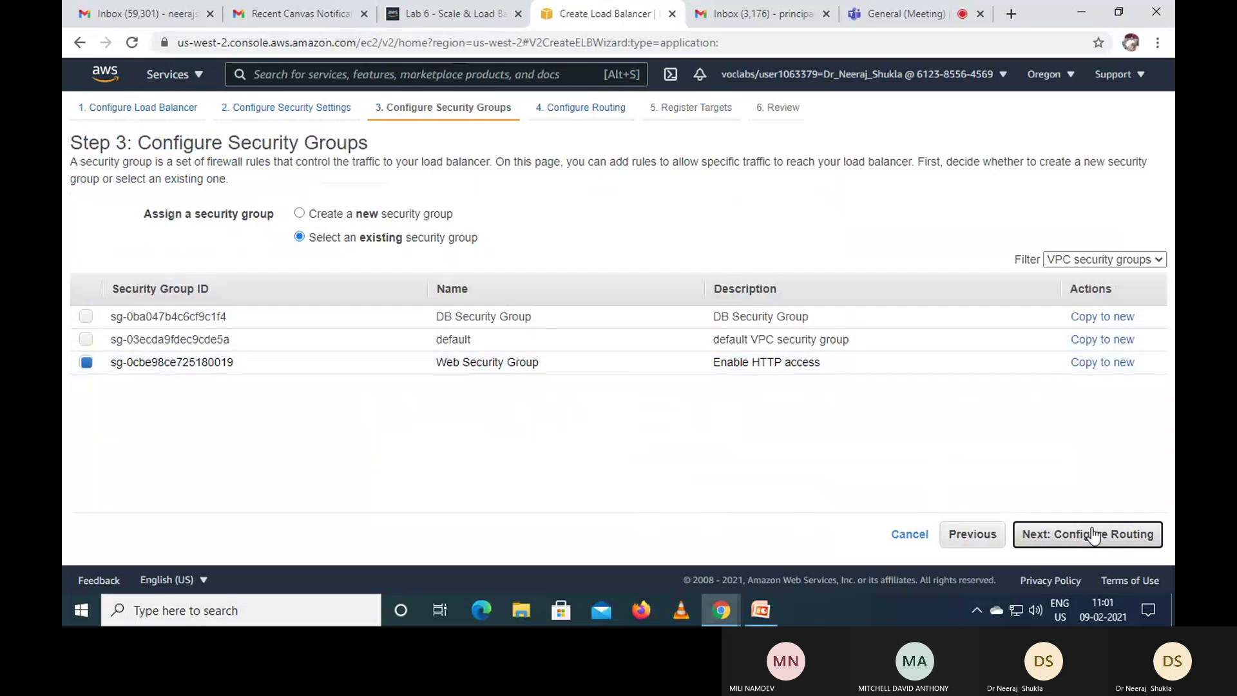
Step: Copy the name LabGroup from the lab's step 18 and enter it as the new target group's name
click(415, 14)
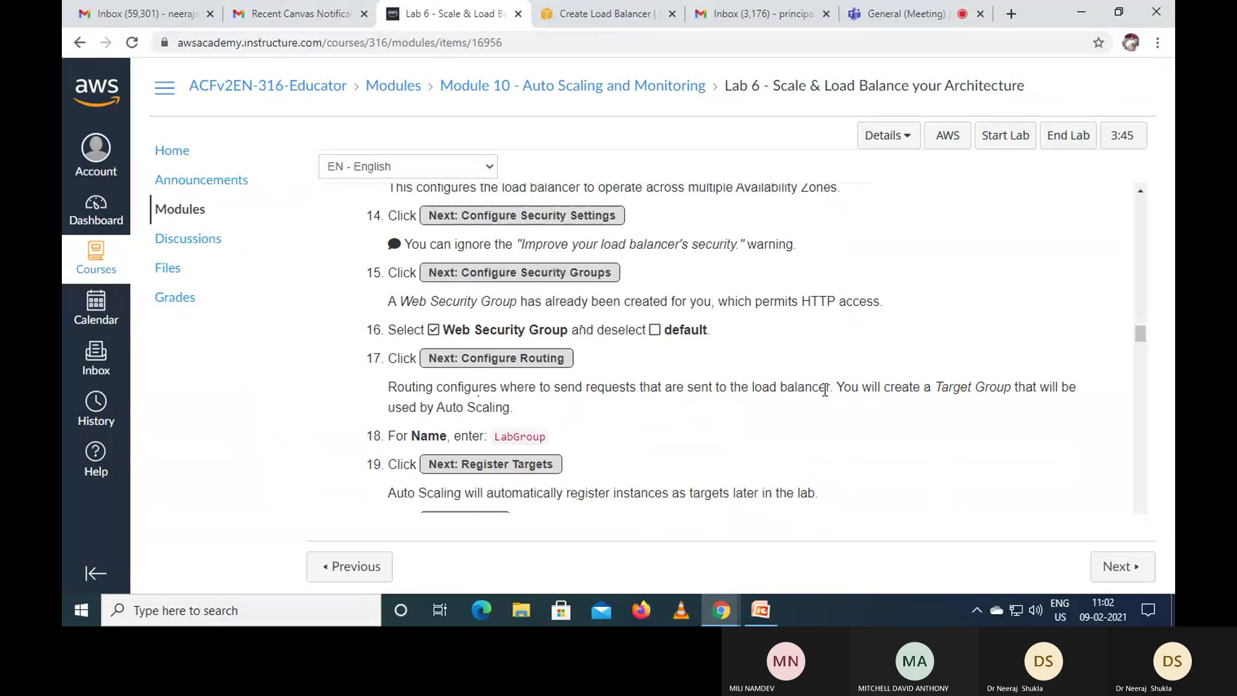
scroll(892, 404, down, 1)
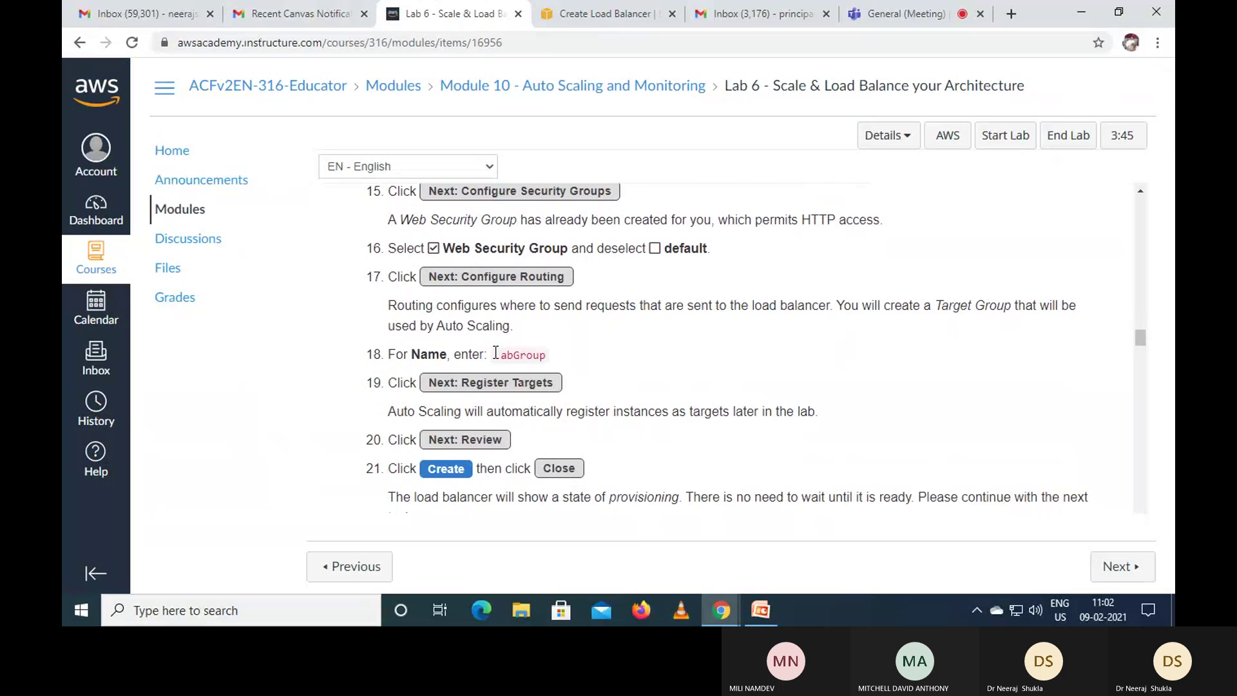
drag(495, 354, 546, 355)
right_click(525, 359)
click(547, 366)
click(584, 10)
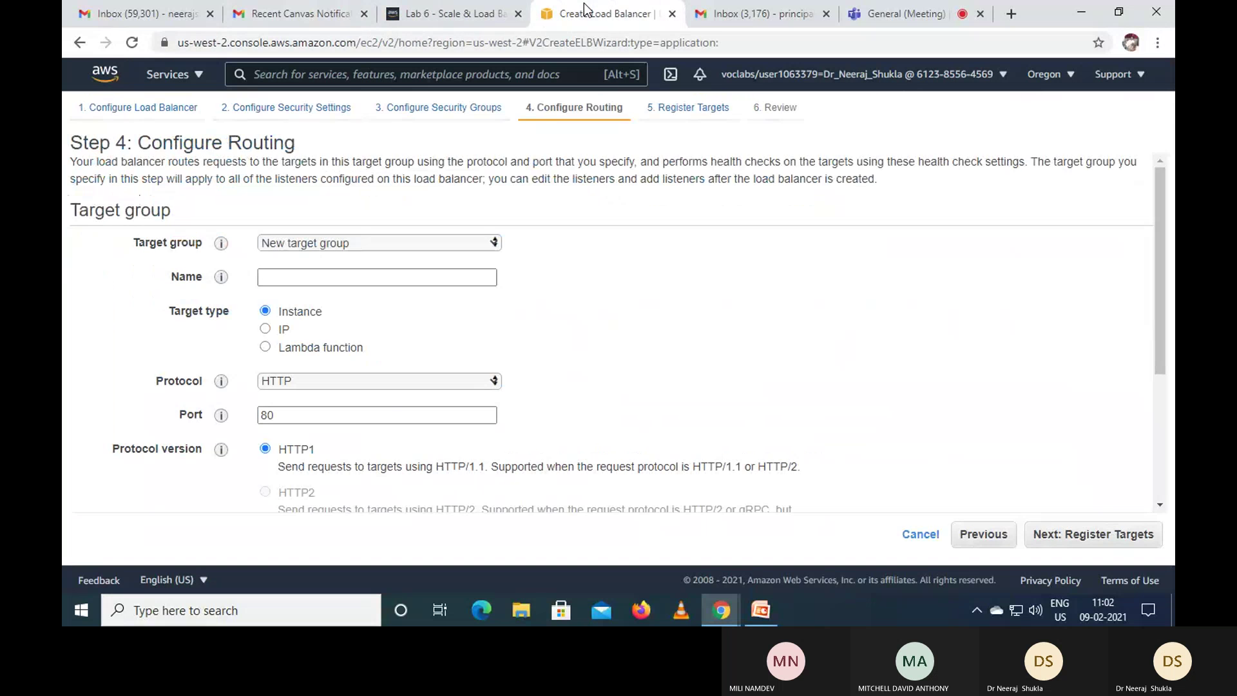
click(334, 278)
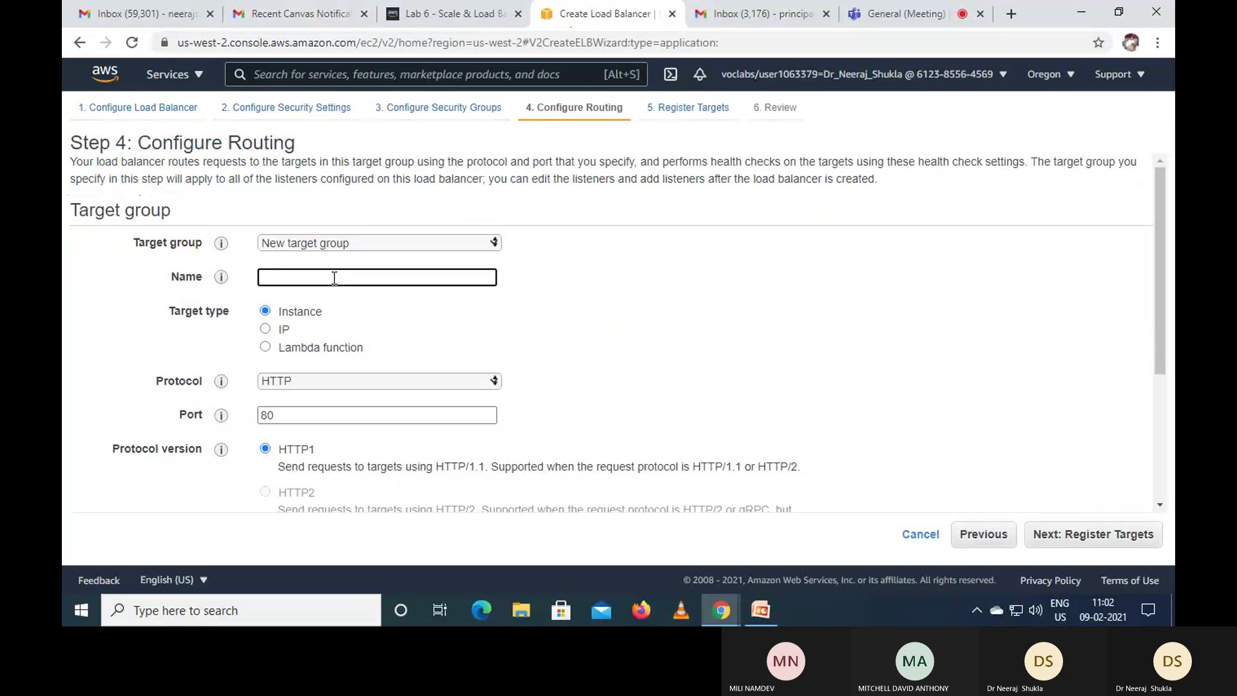
right_click(334, 278)
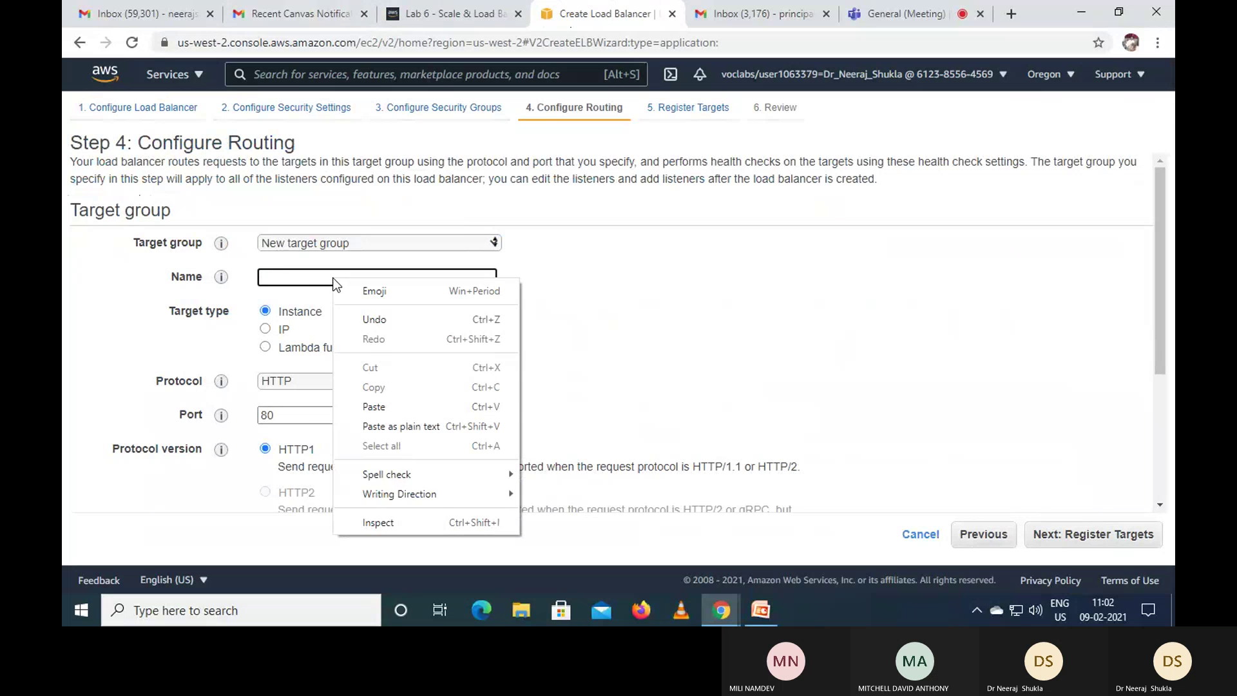
click(394, 407)
Step: Check the lab's step 19 and advance the load balancer wizard to Register Targets
click(445, 14)
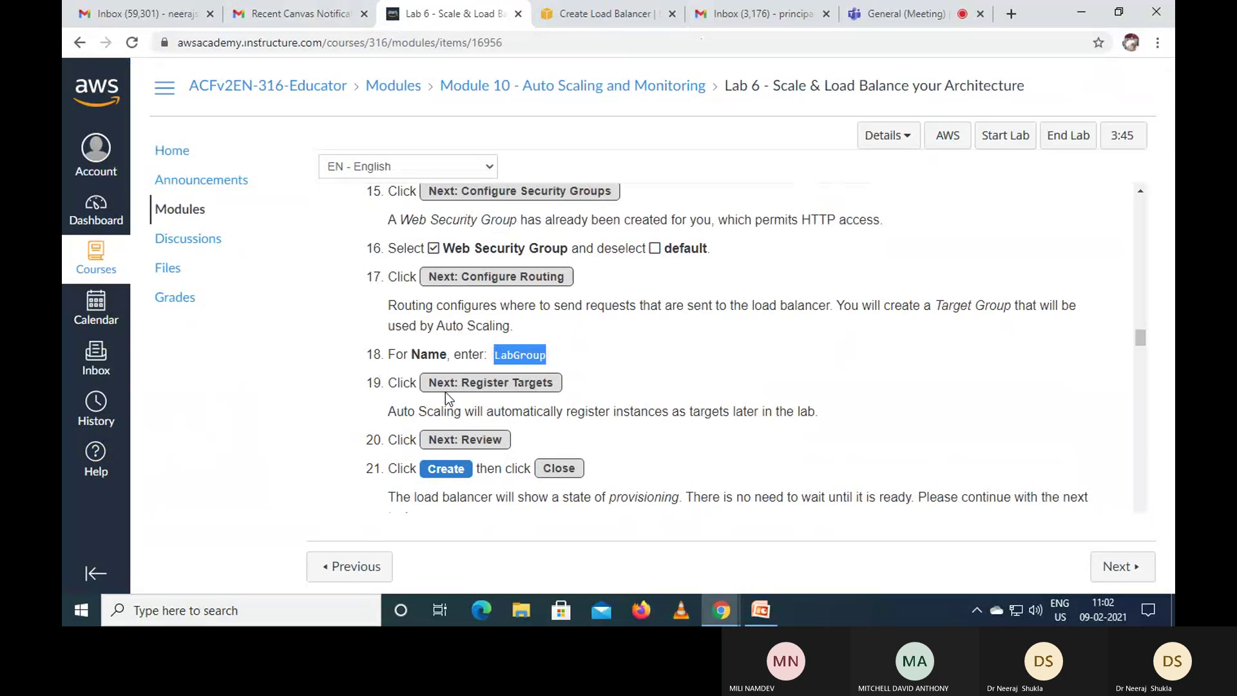
click(621, 18)
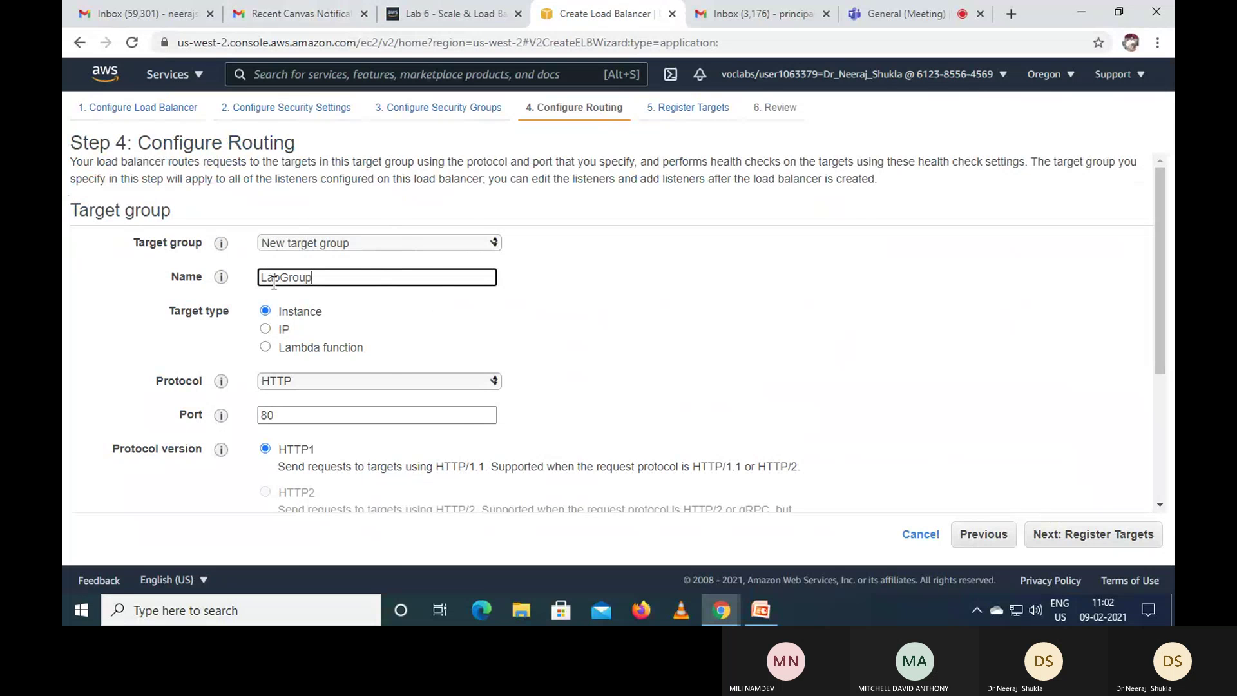
click(454, 14)
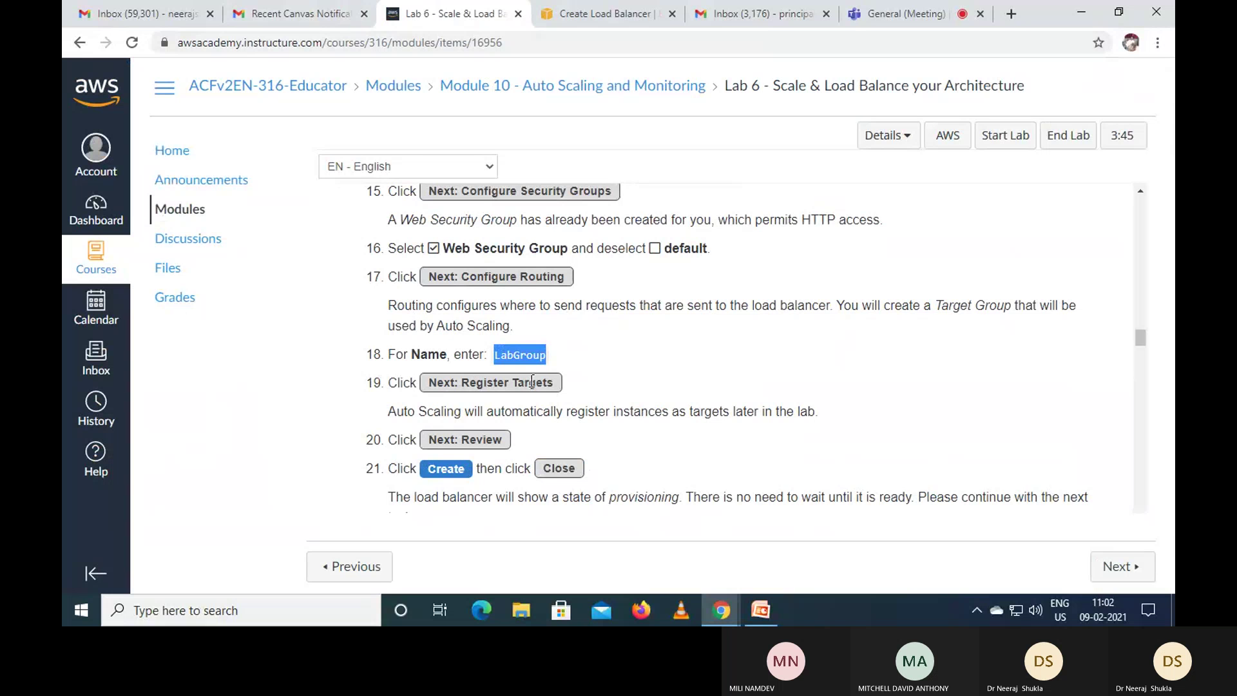
click(602, 13)
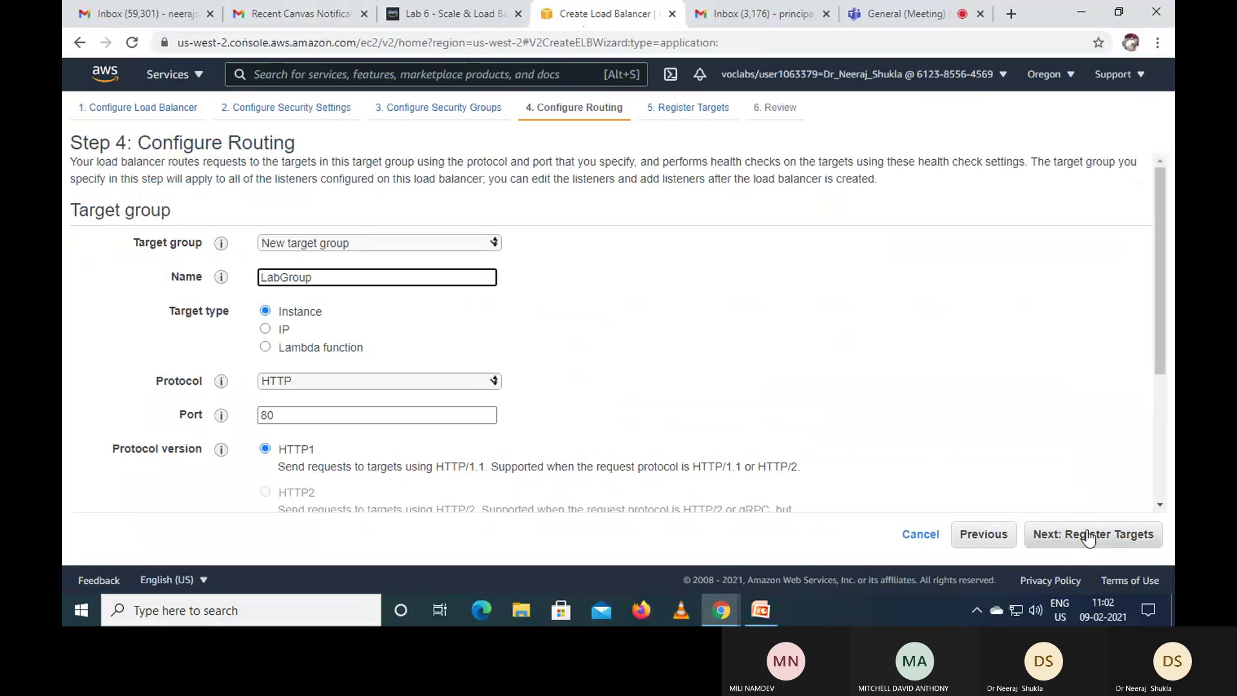
click(1087, 536)
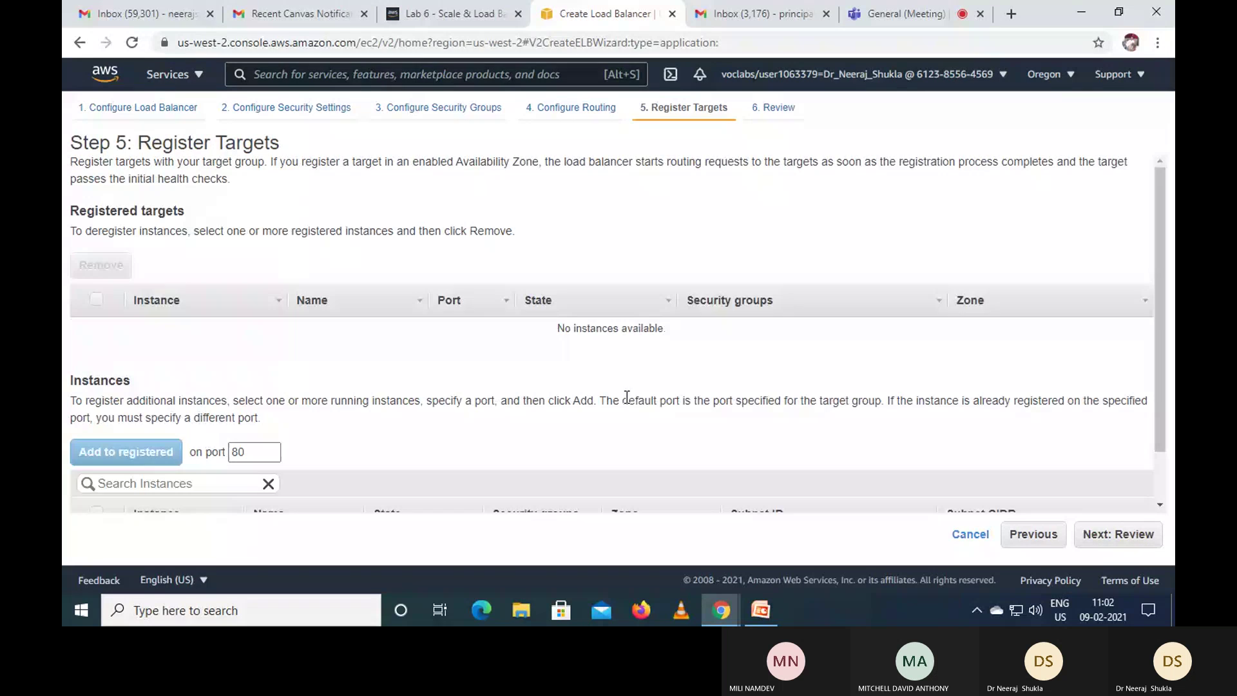
Step: Read the lab's steps 20 and 21 and continue to the load balancer's Review page without registering any instances
click(449, 16)
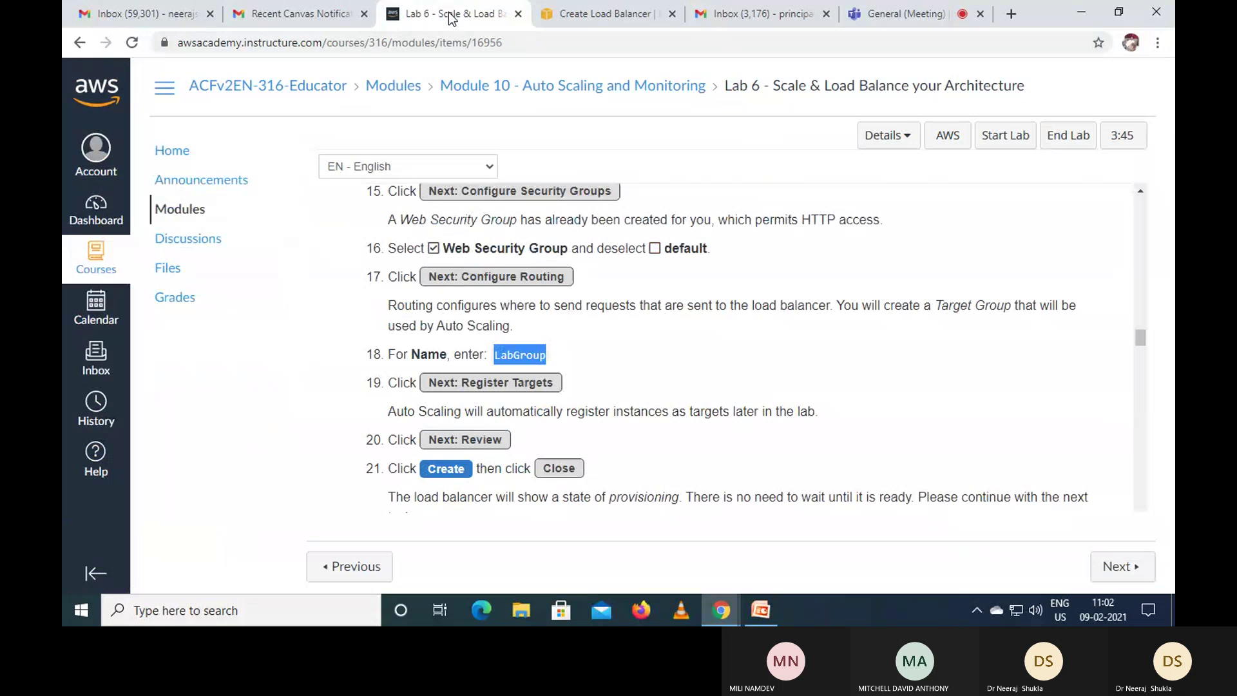
scroll(624, 381, down, 2)
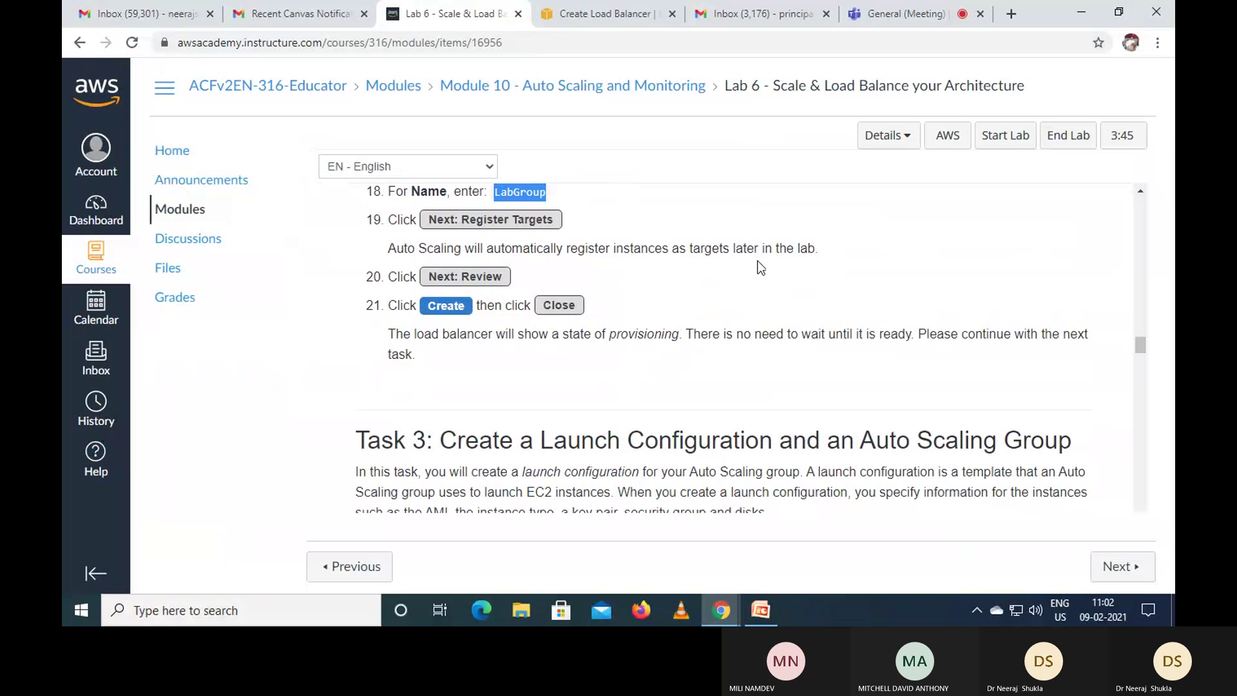
click(615, 15)
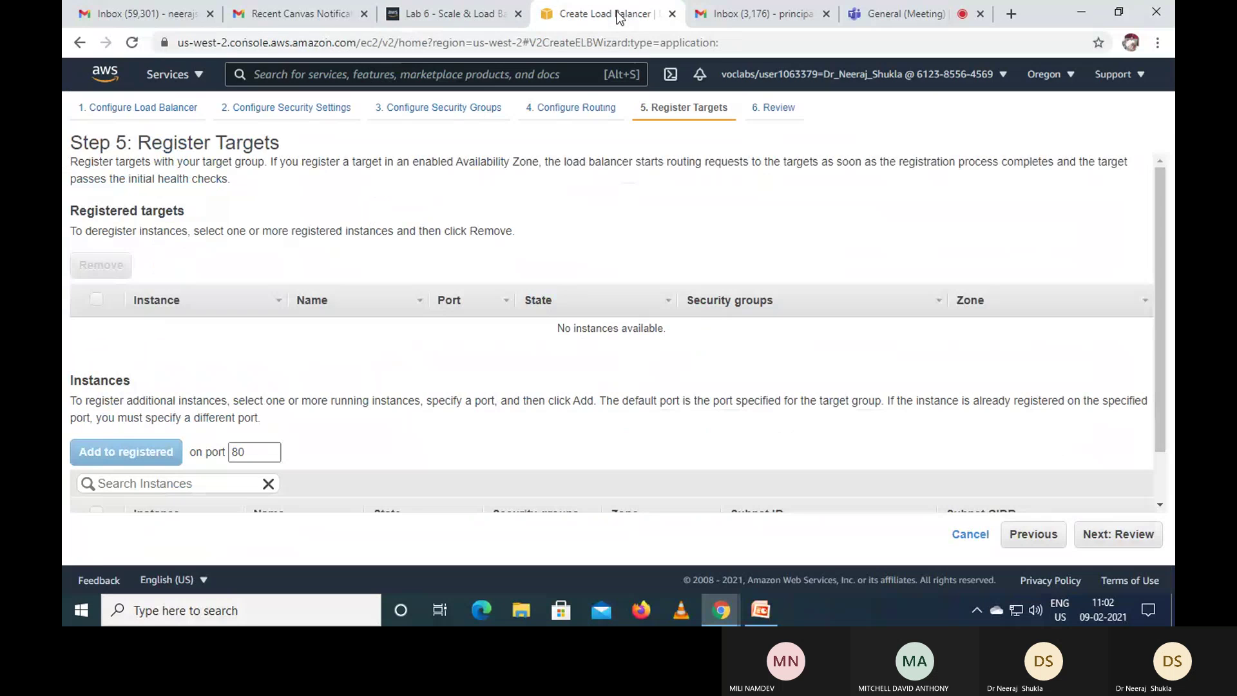
click(1132, 541)
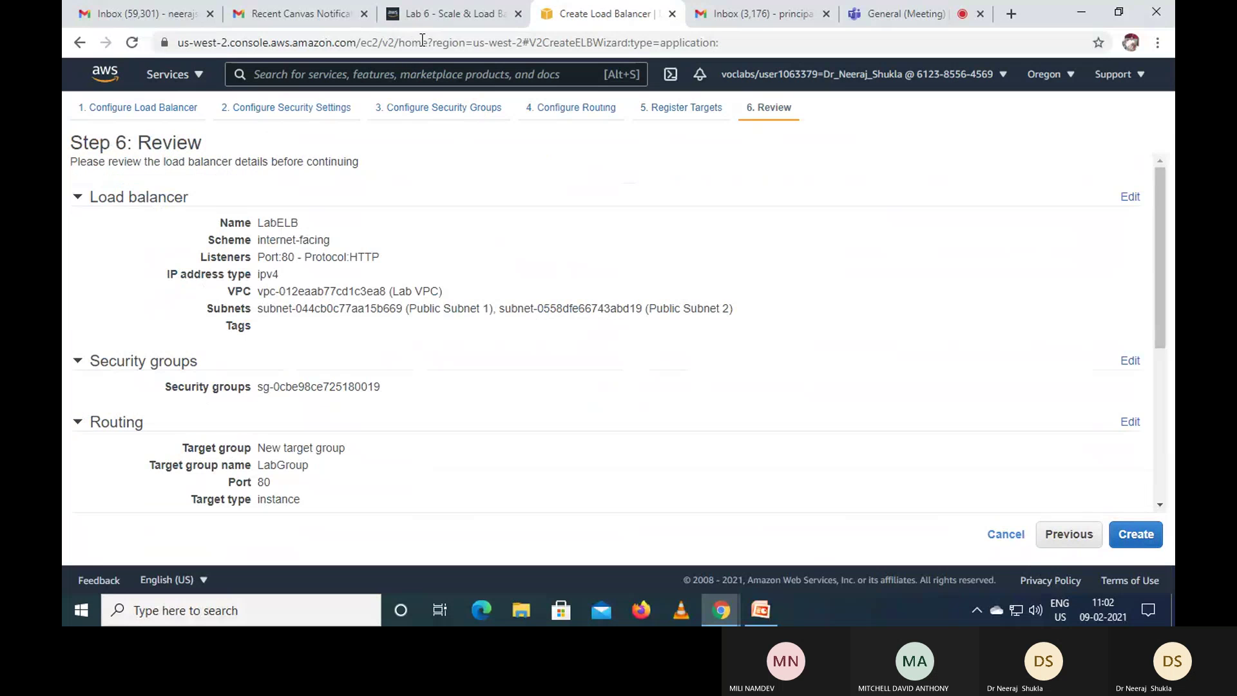
Step: Check the lab's step 21, create the LabELB load balancer and close its creation status page
click(426, 15)
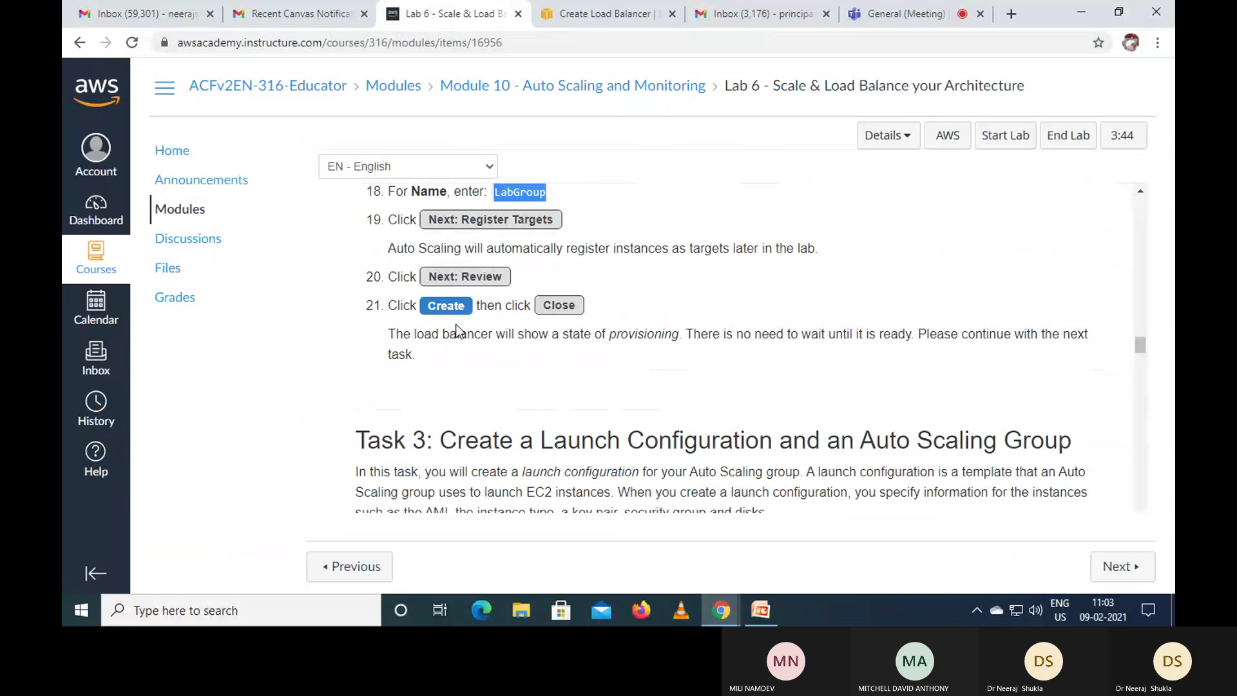
click(605, 15)
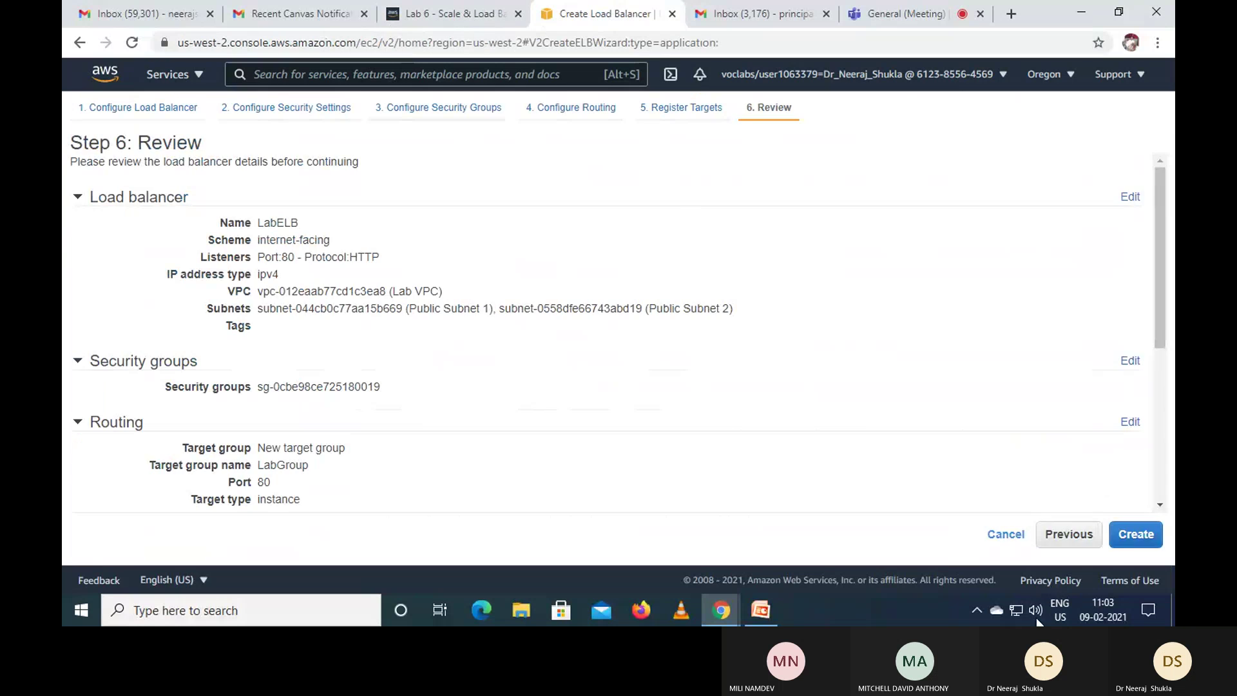
click(1153, 540)
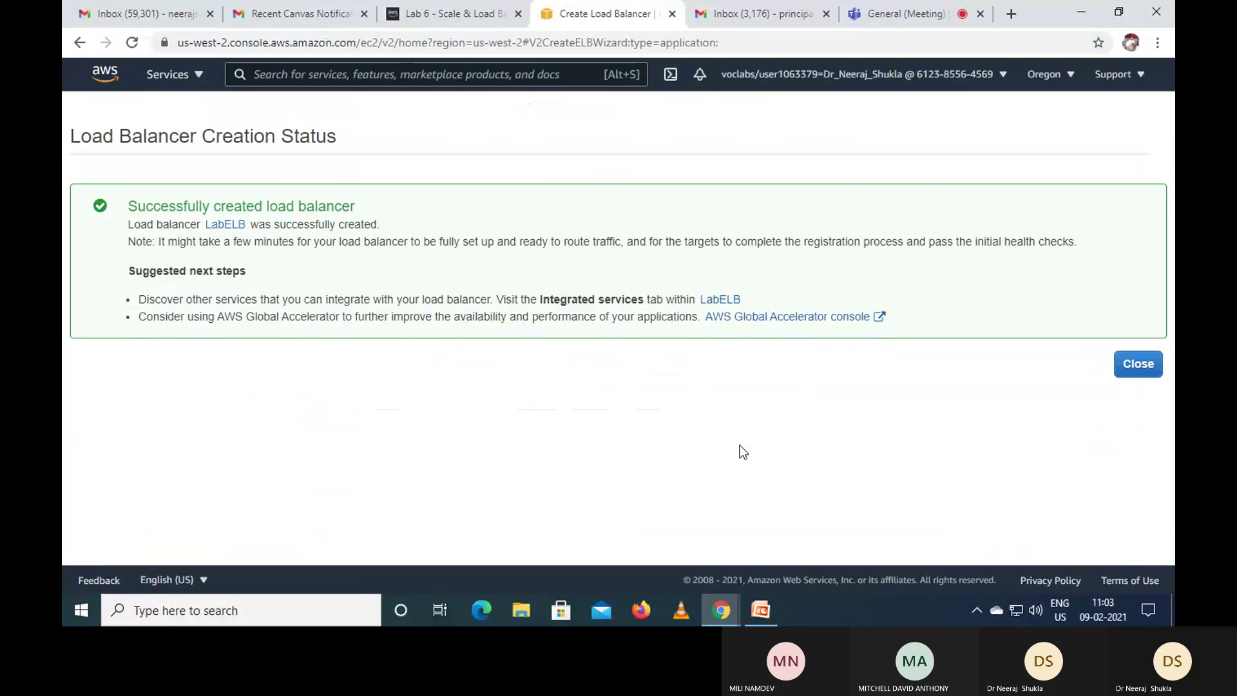
click(442, 17)
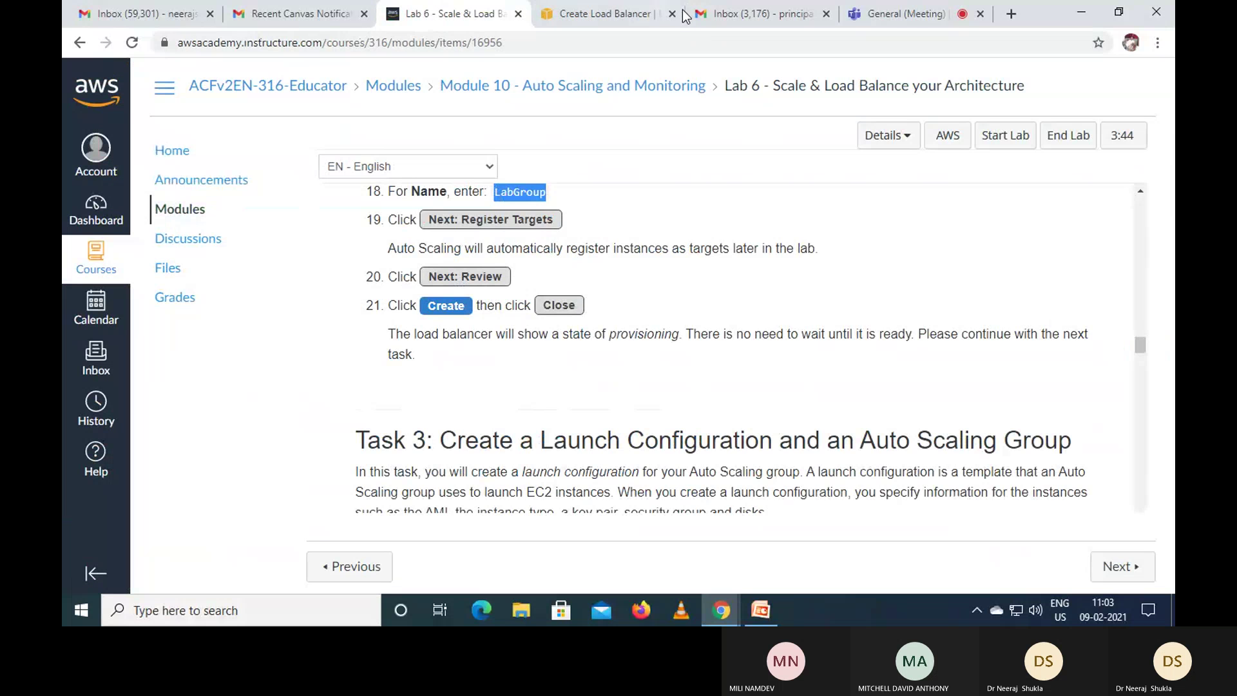
click(647, 13)
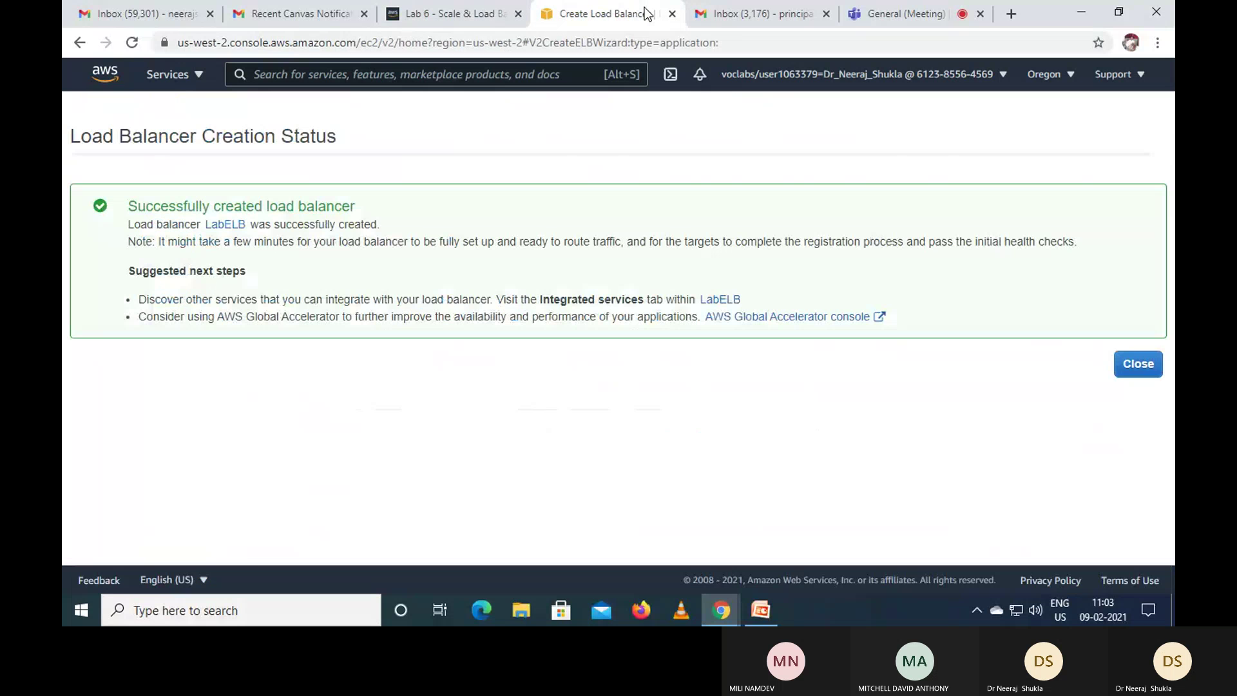
click(1138, 363)
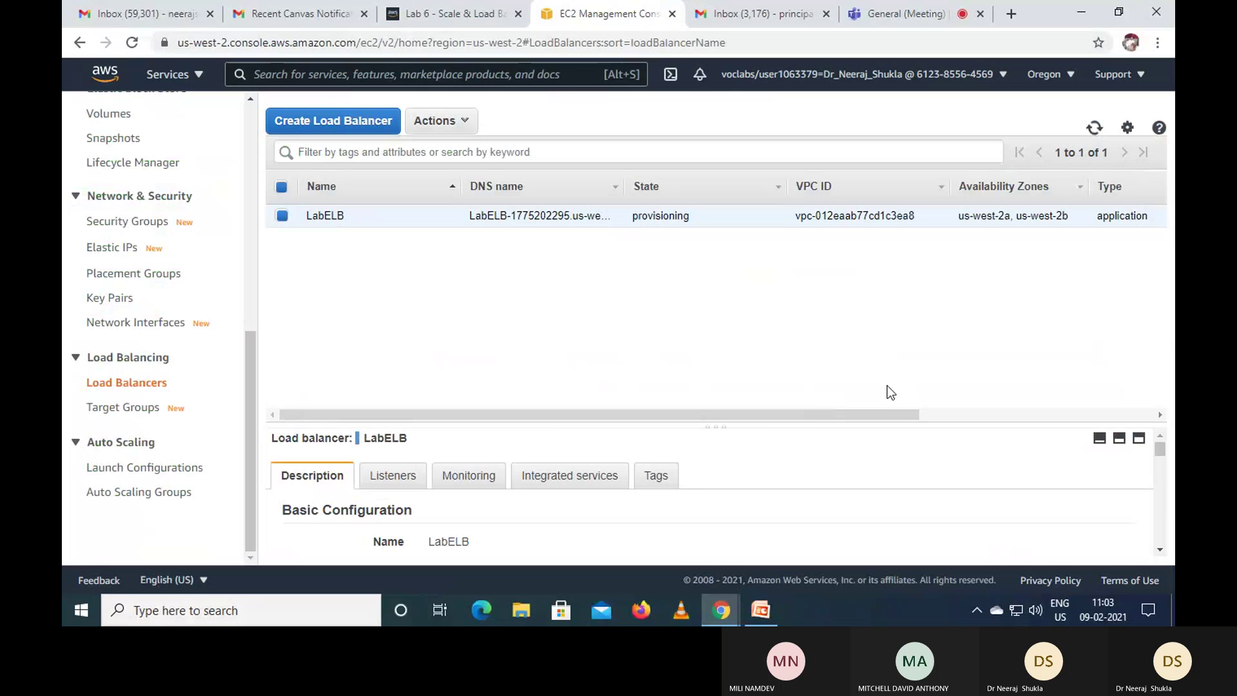
Step: Read the lab's Task 3 introduction and step 22, and open the EC2 Launch Configurations page
click(469, 19)
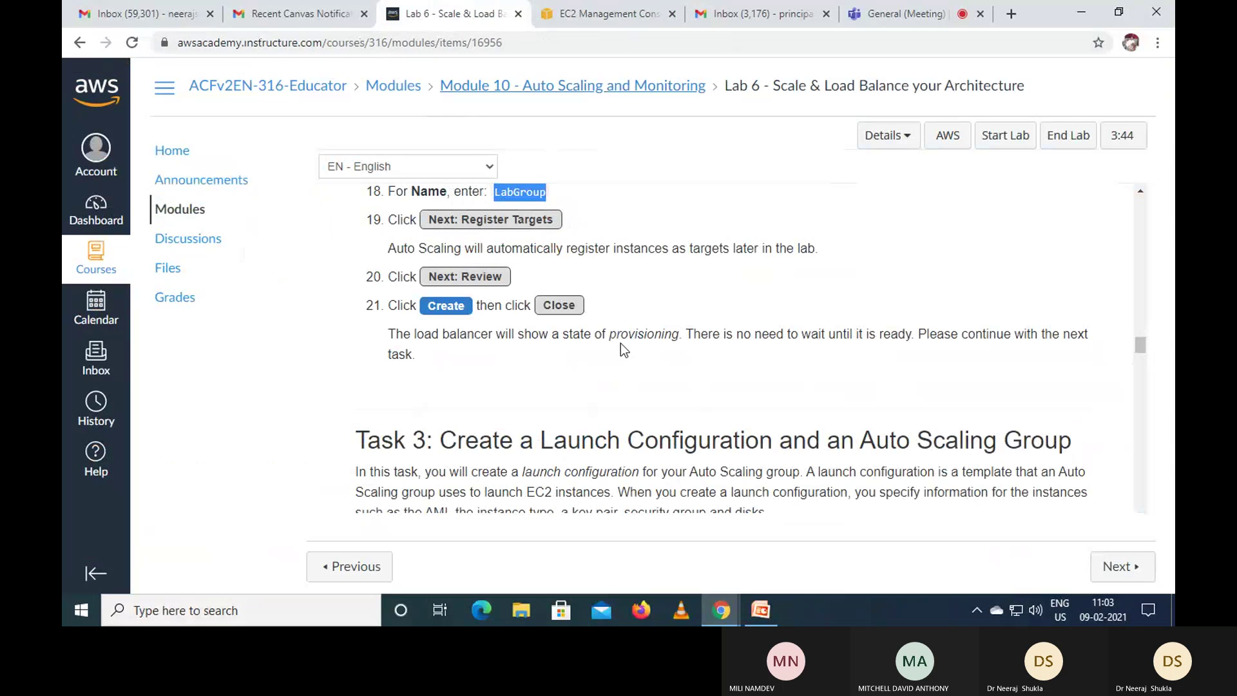
scroll(708, 418, down, 1)
scroll(583, 385, down, 1)
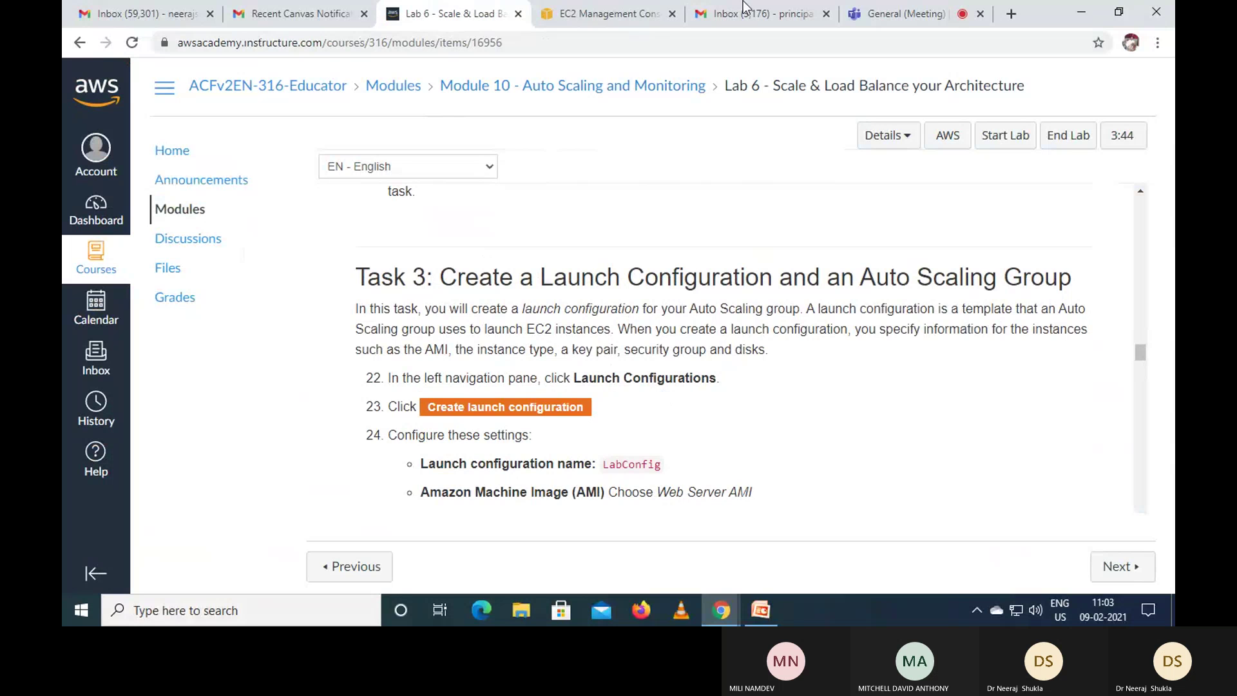
click(594, 15)
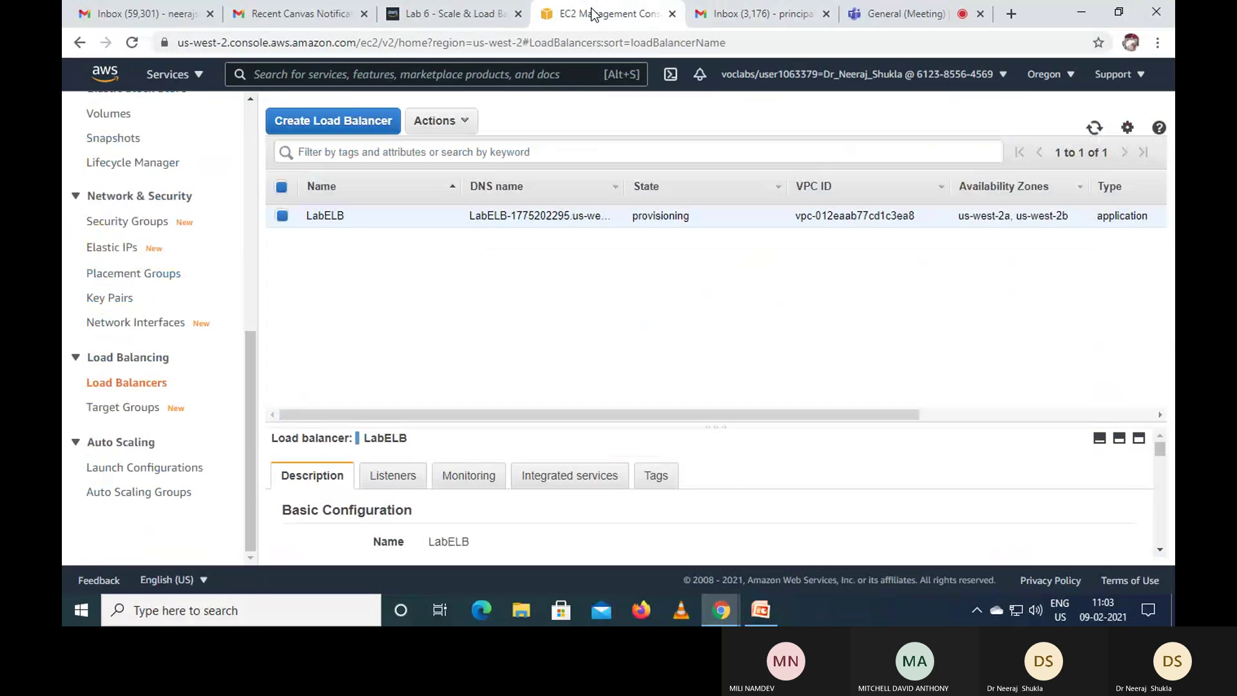
click(183, 473)
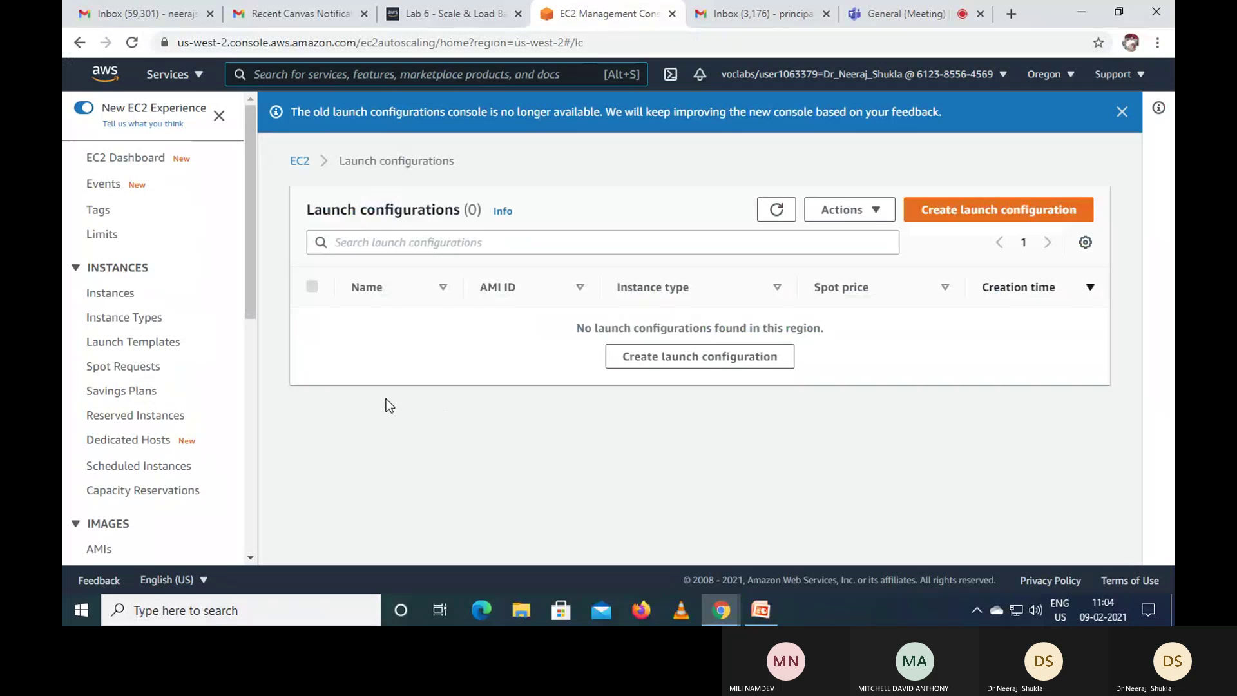
Step: Check the lab's steps 23 and 24 and start creating a new launch configuration
click(441, 14)
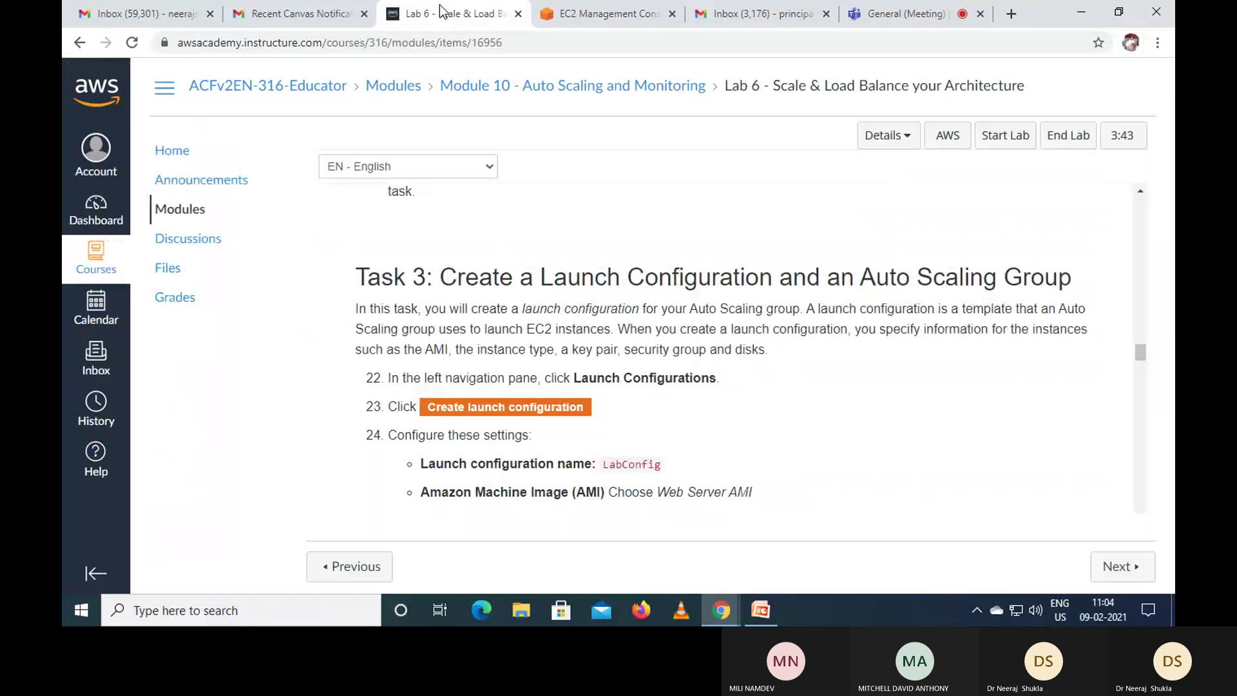
scroll(702, 458, down, 3)
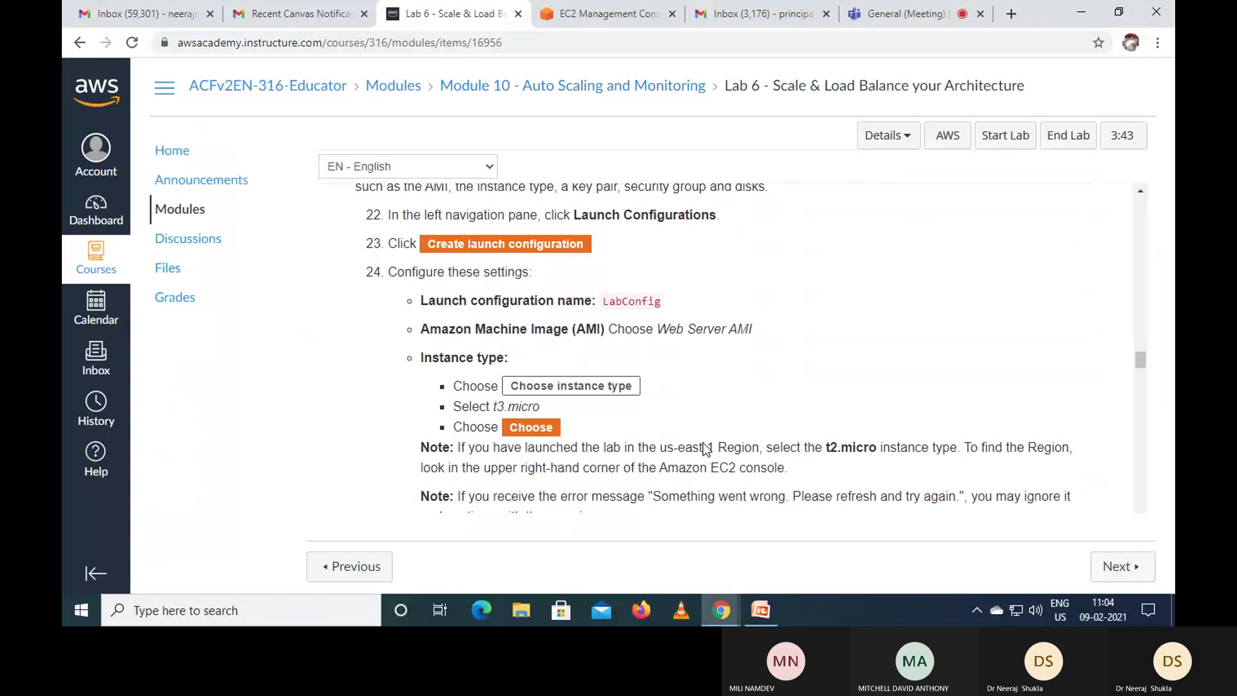
click(613, 8)
click(1030, 213)
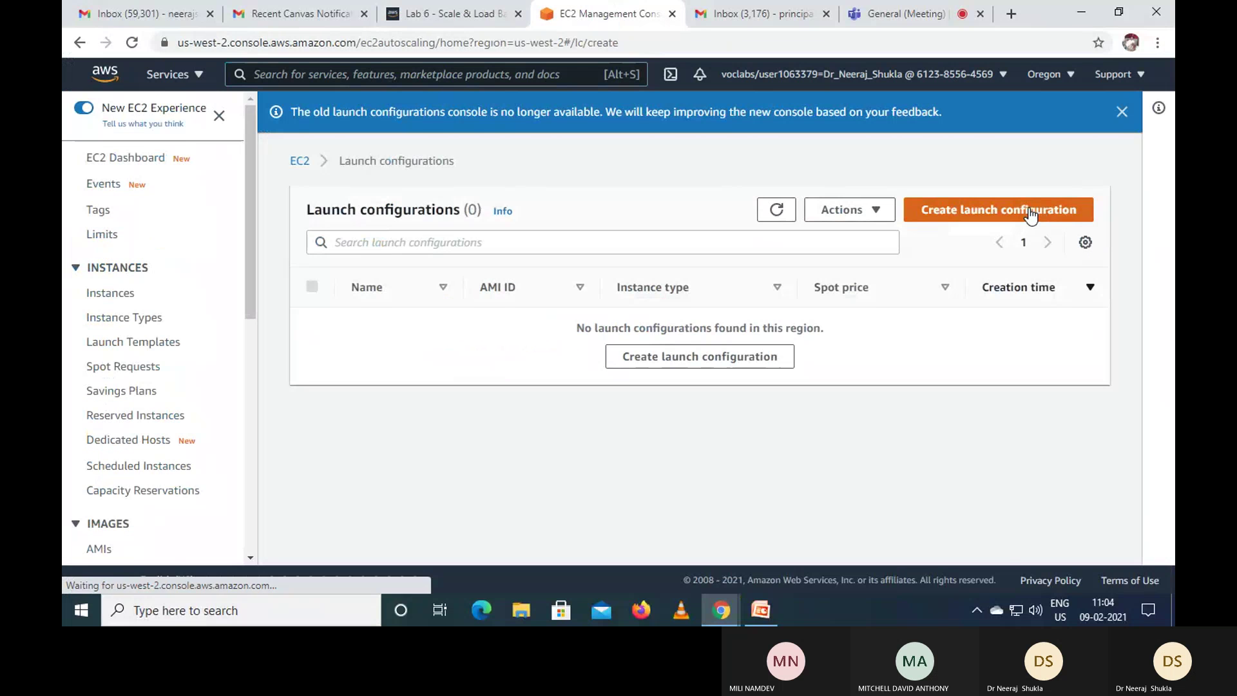
Step: Copy the name LabConfig from the lab's step 24 and enter it as the launch configuration's name
click(470, 14)
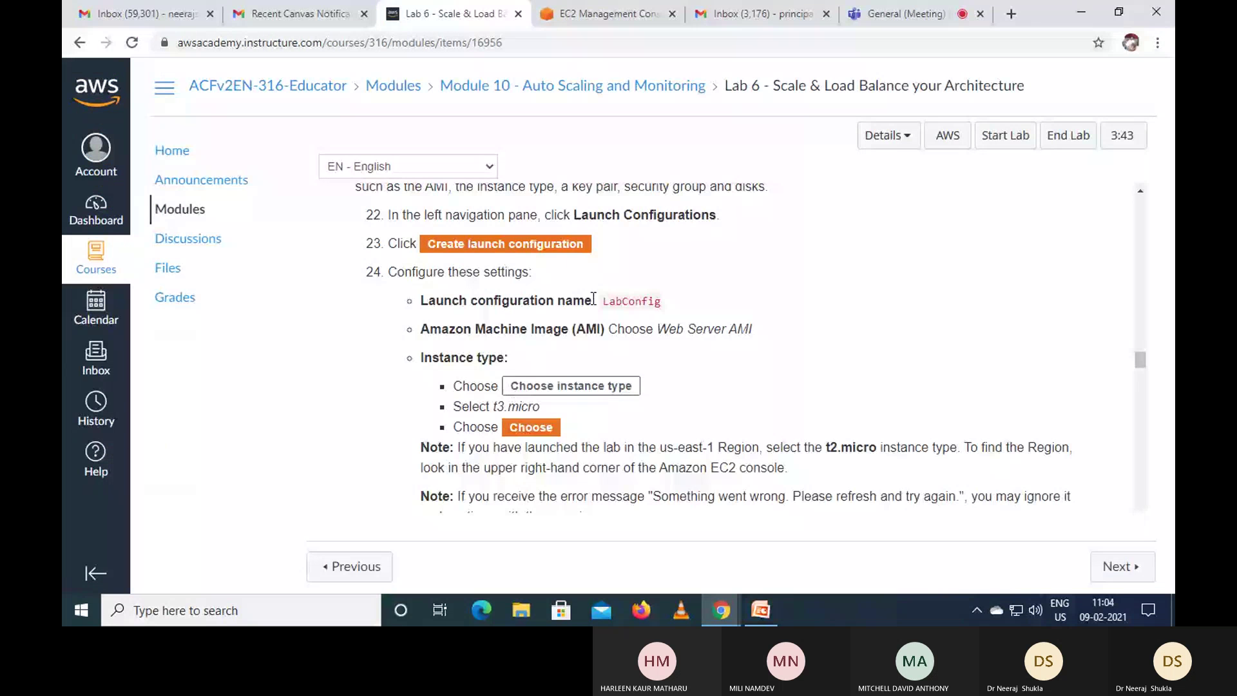
drag(603, 301, 664, 312)
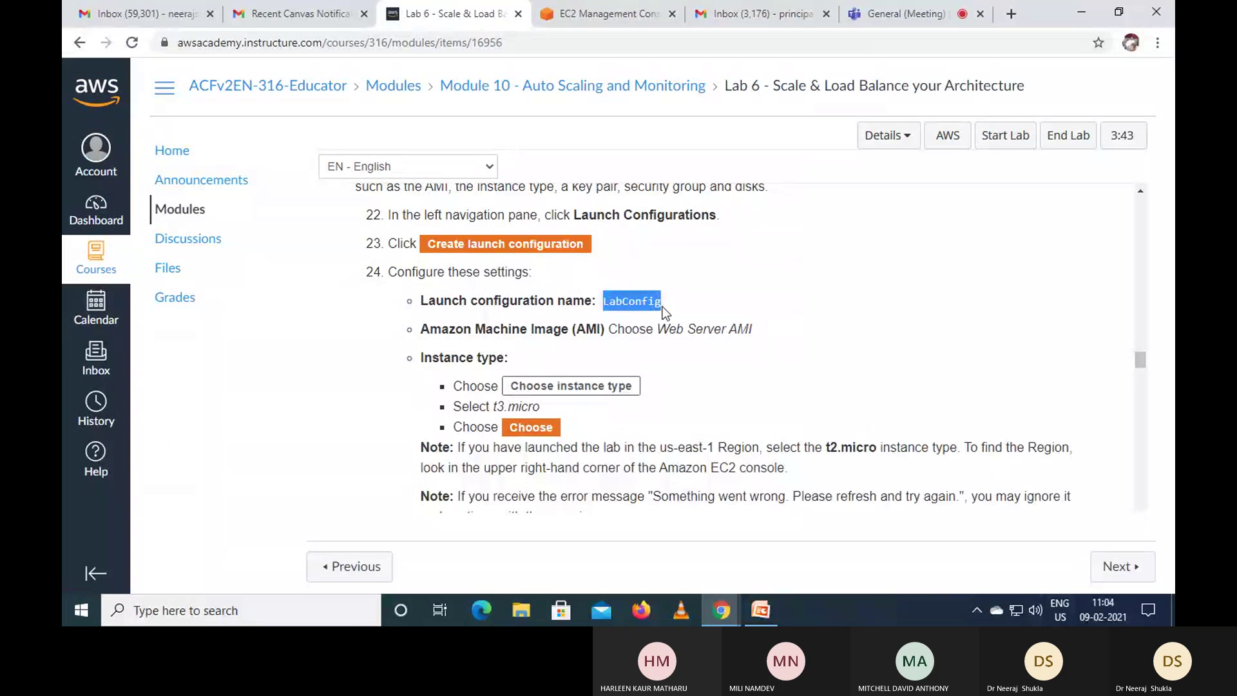
right_click(648, 306)
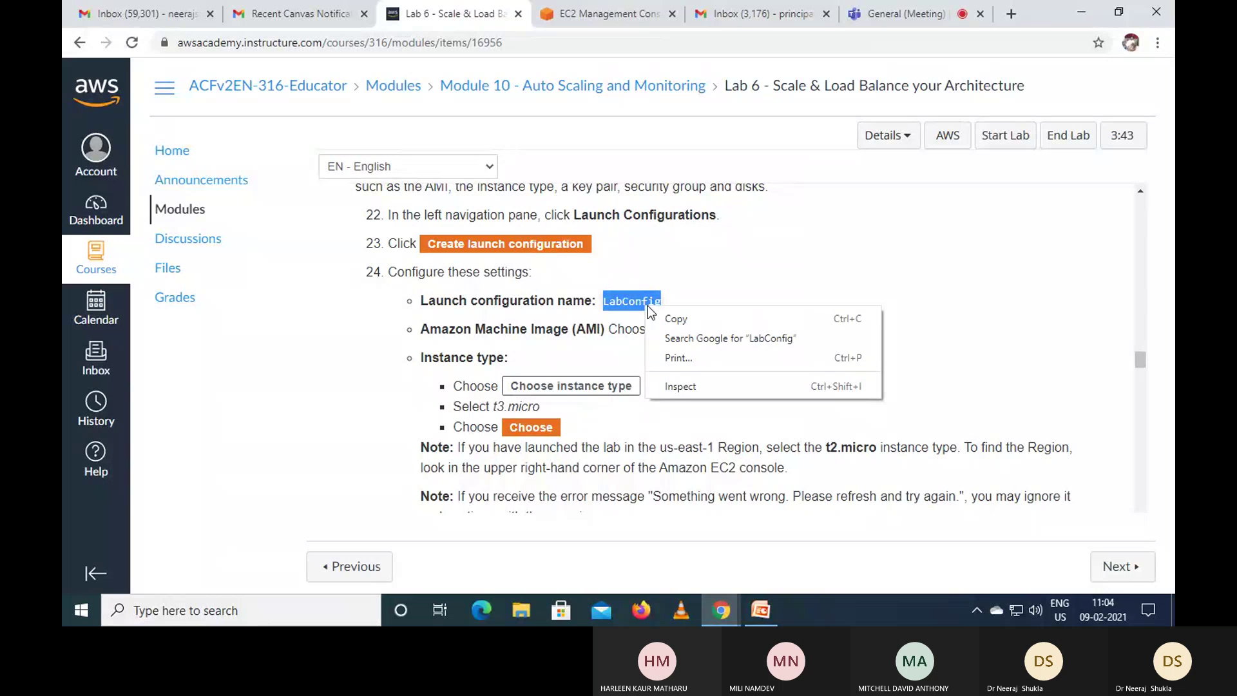
click(679, 315)
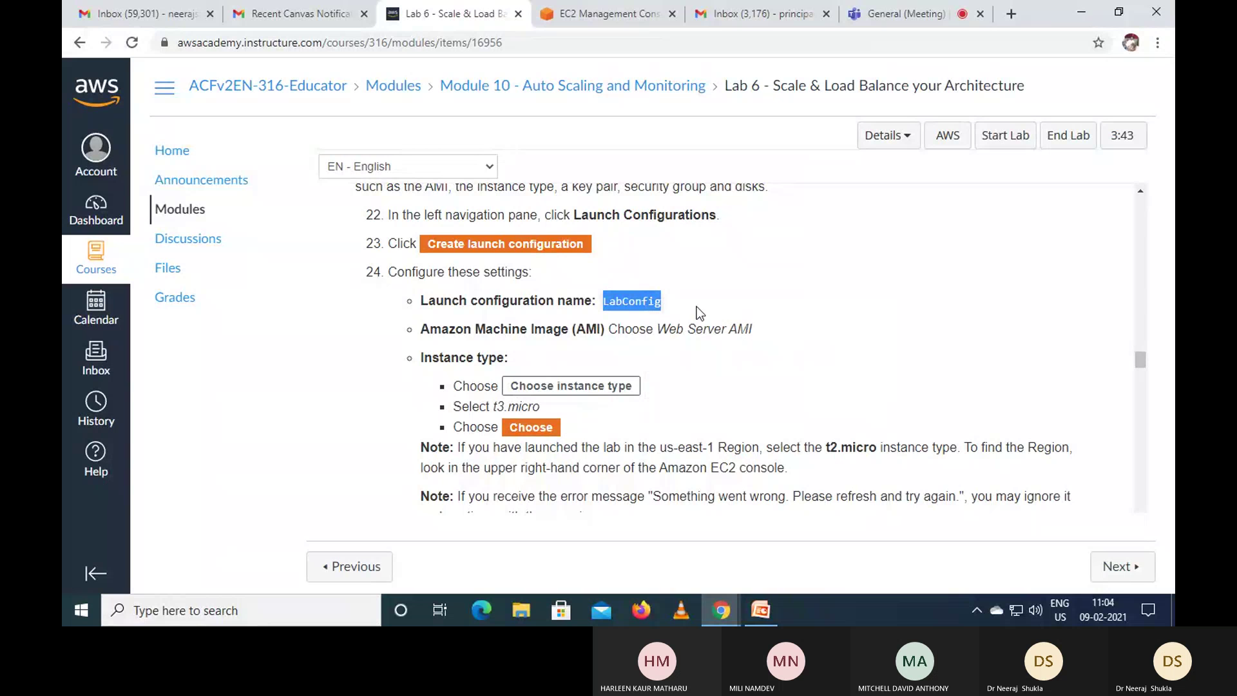
click(595, 18)
click(293, 325)
right_click(291, 325)
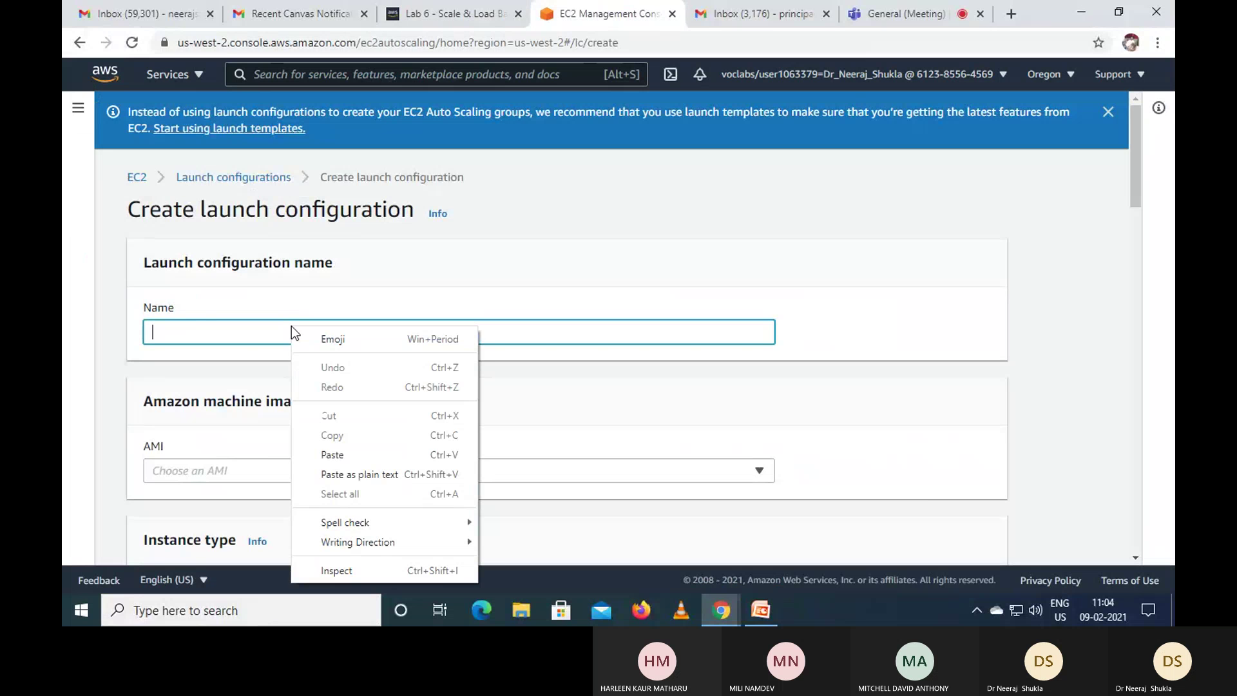
click(378, 455)
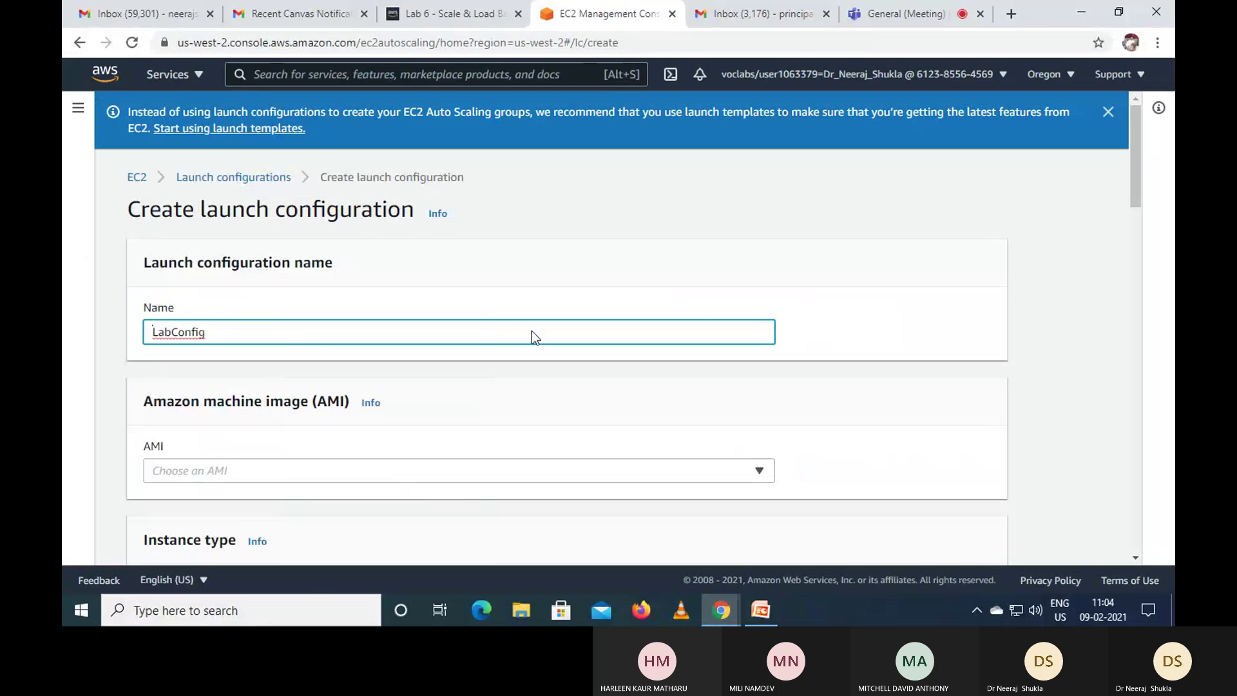
Step: Check the lab's AMI setting and select WebServerAMI as the launch configuration's Amazon machine image
click(455, 13)
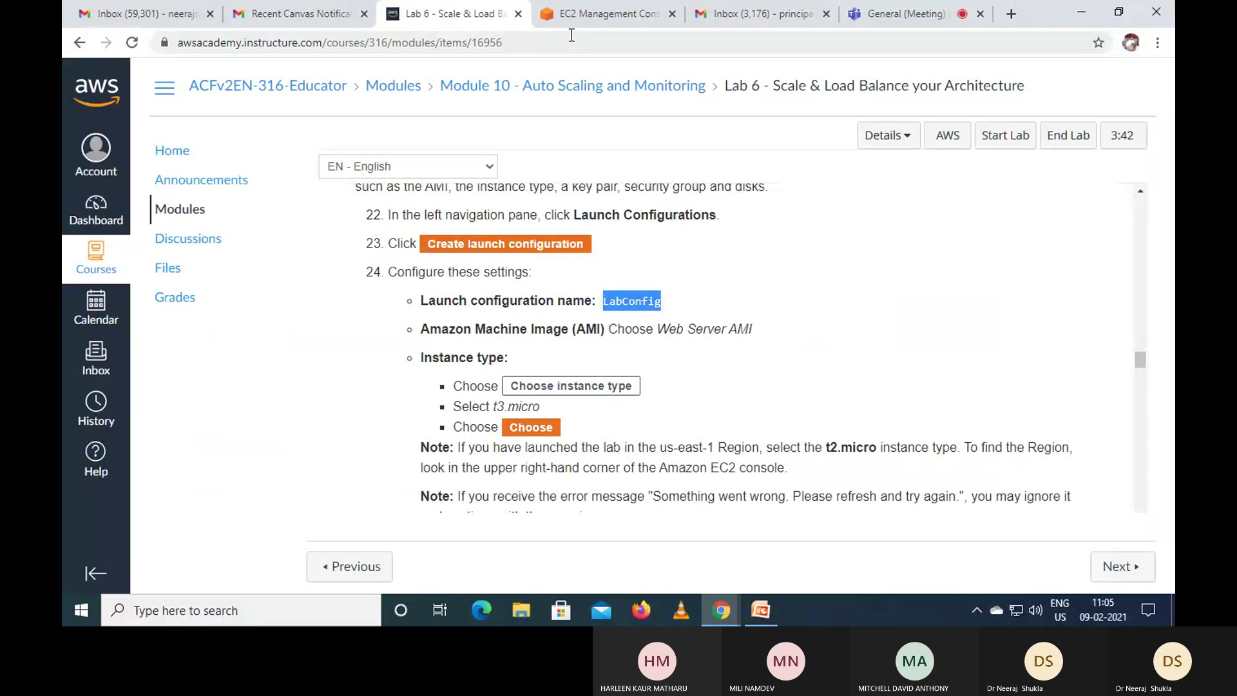
click(598, 15)
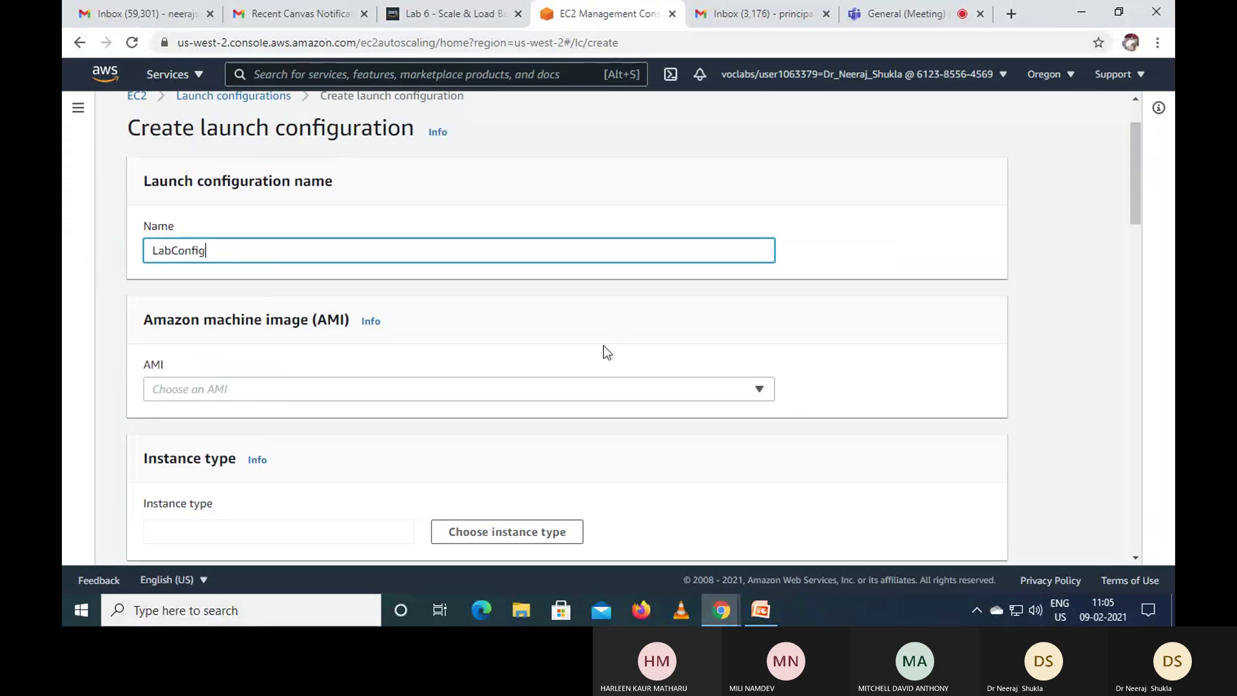
click(764, 392)
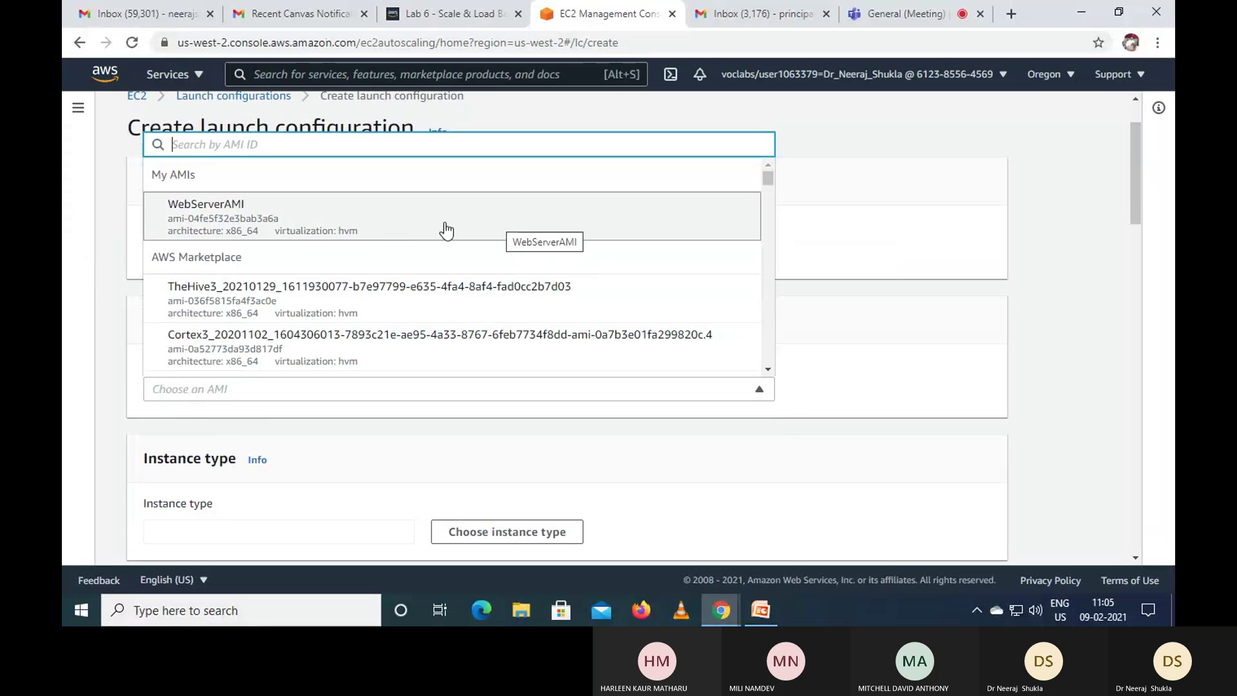
click(408, 229)
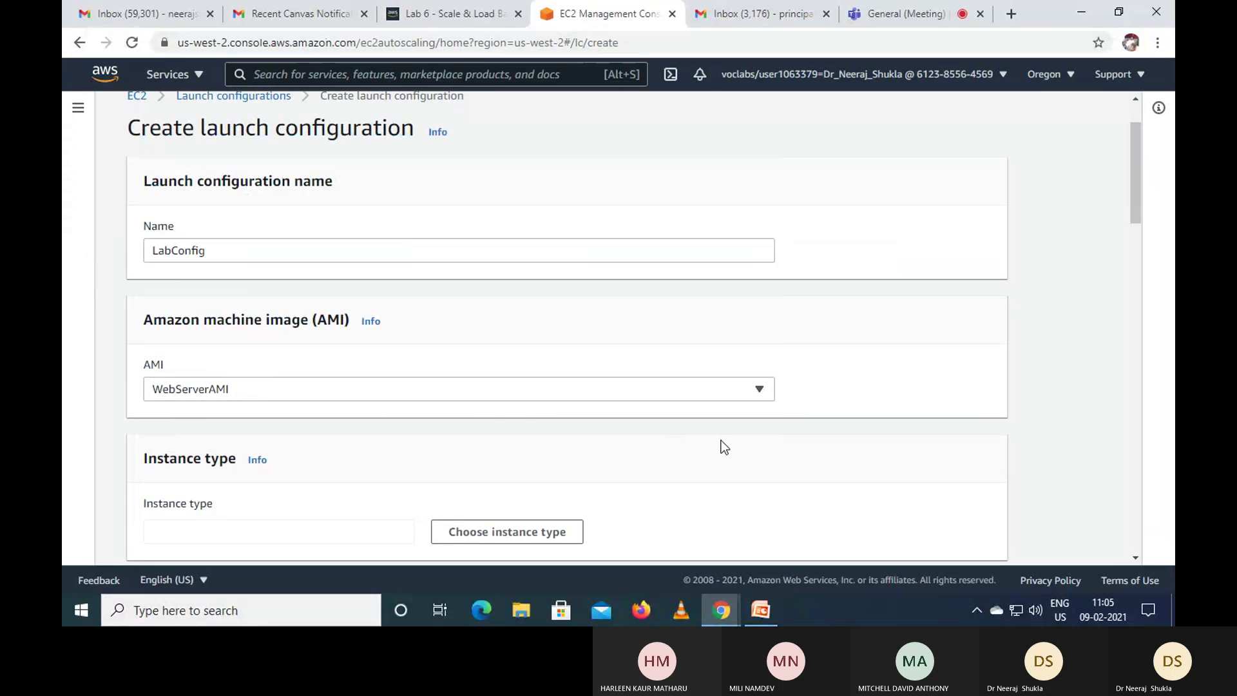
Step: Check the lab's instance type setting, filter the instance types by t3 and choose t3.micro
click(446, 12)
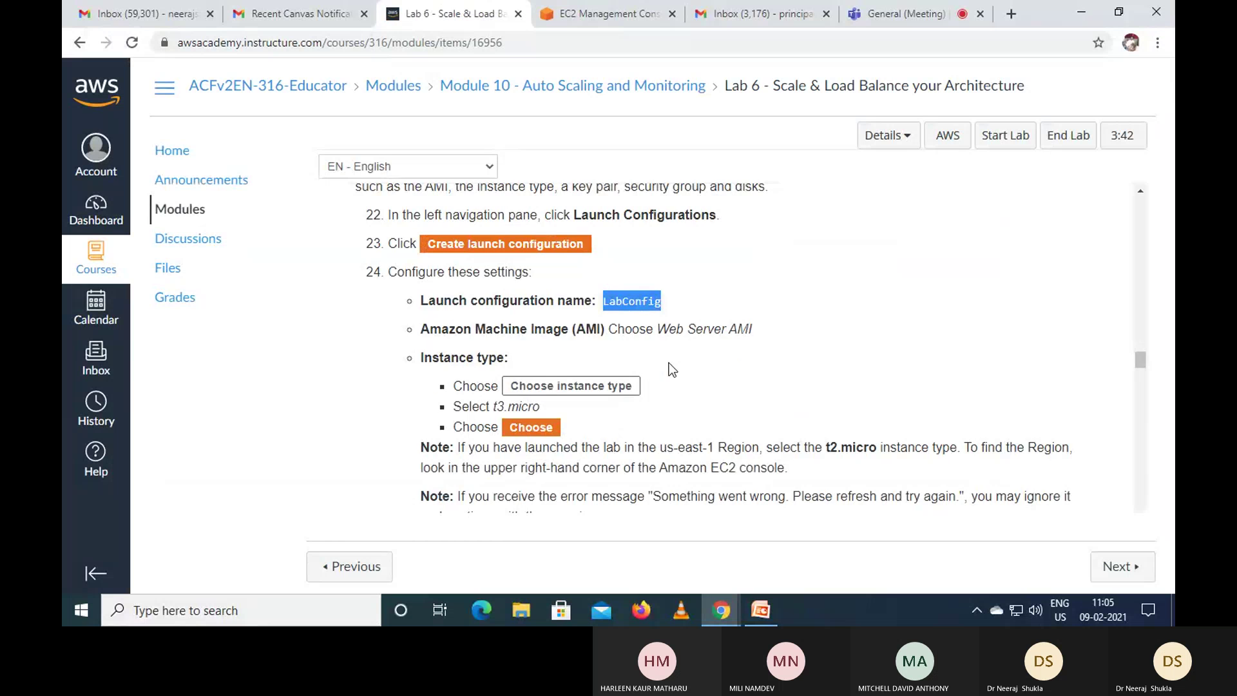
scroll(668, 362, down, 1)
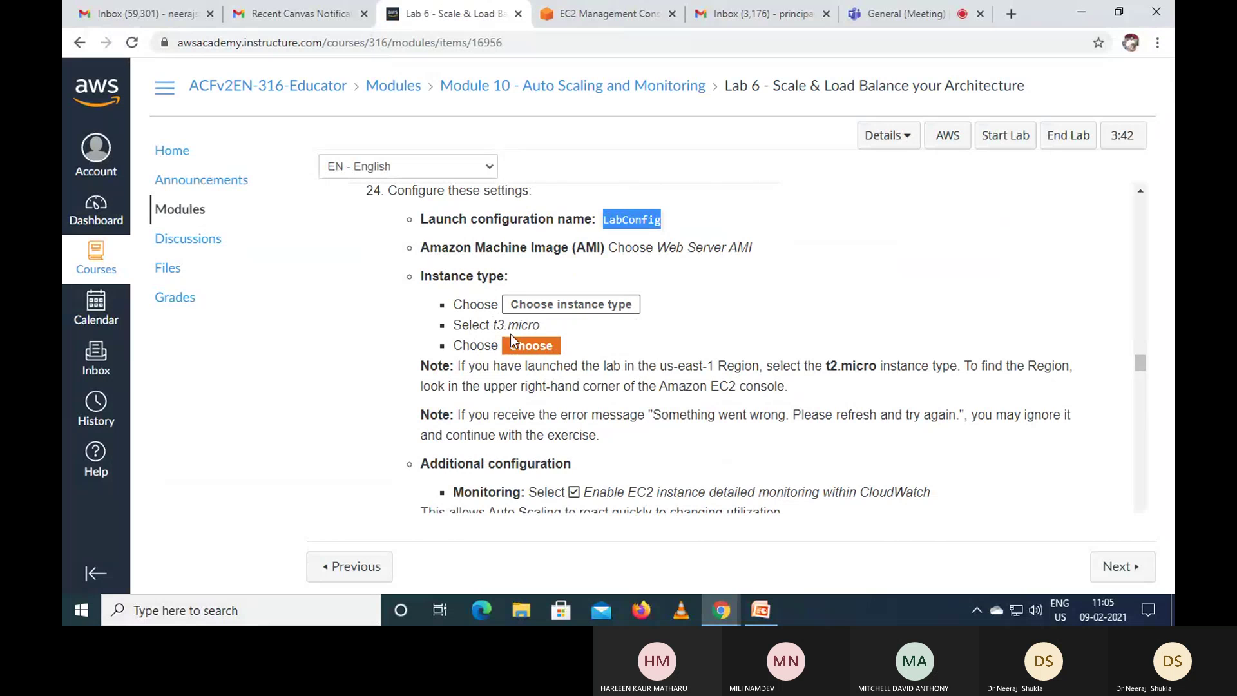
click(610, 2)
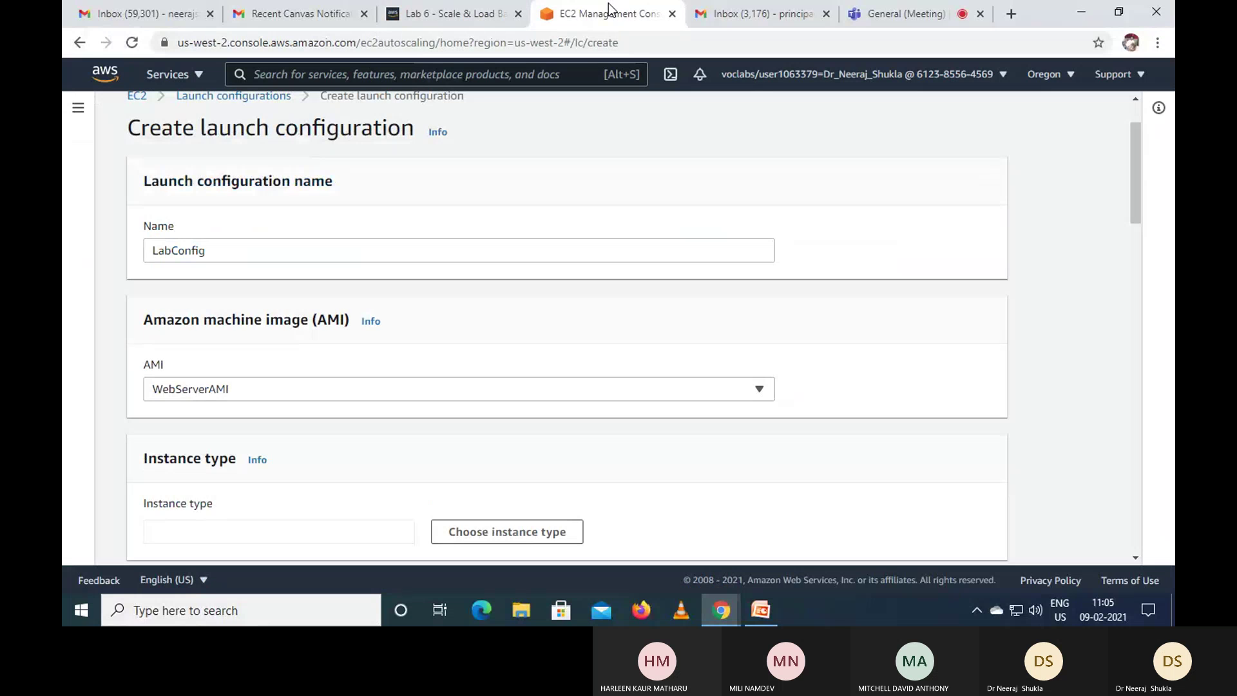
scroll(1099, 391, down, 1)
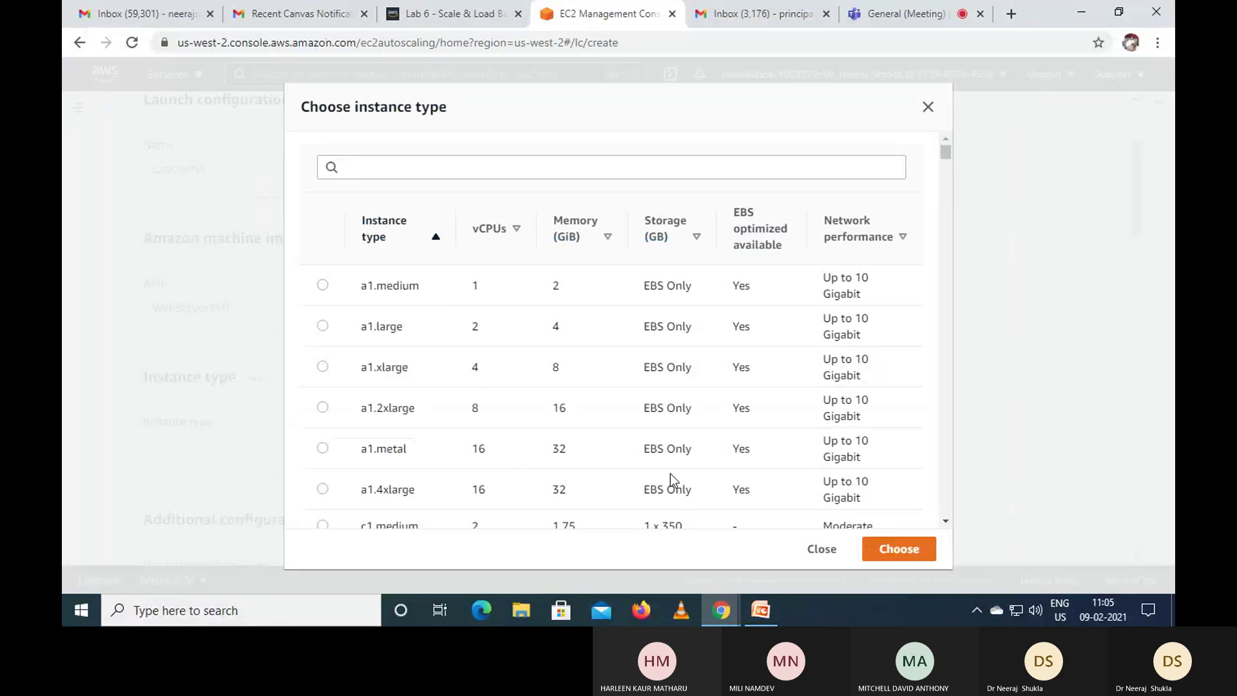
scroll(552, 378, down, 4)
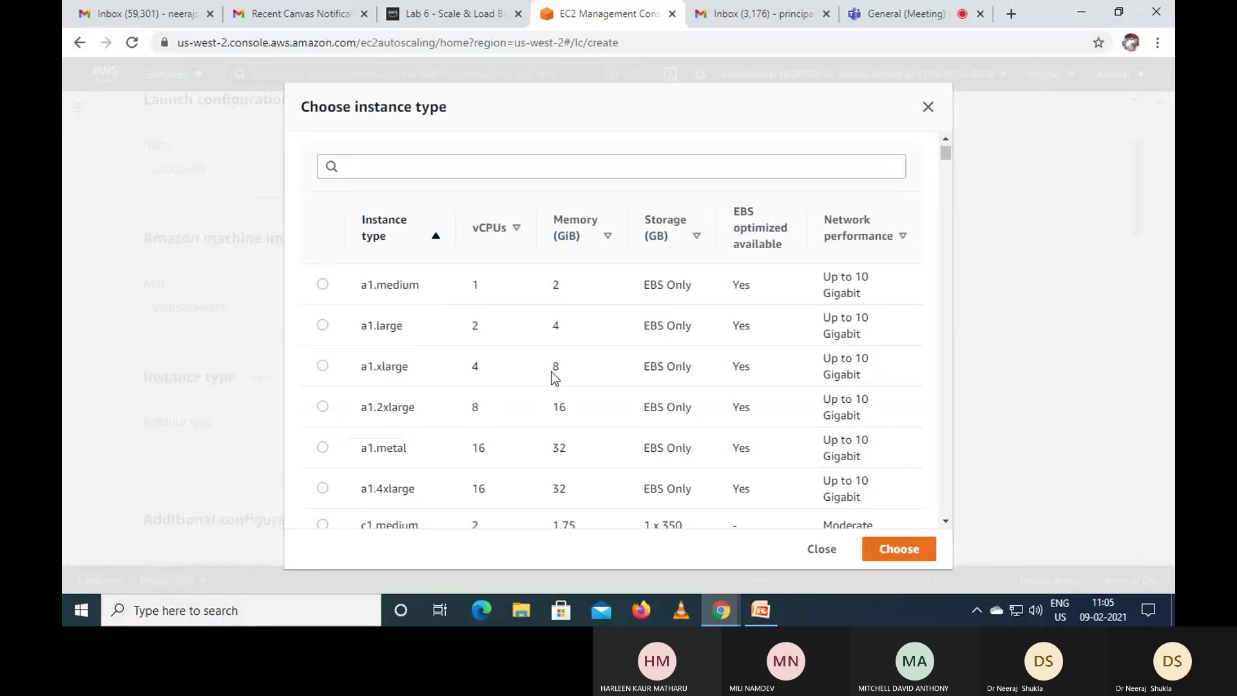
scroll(552, 378, down, 4)
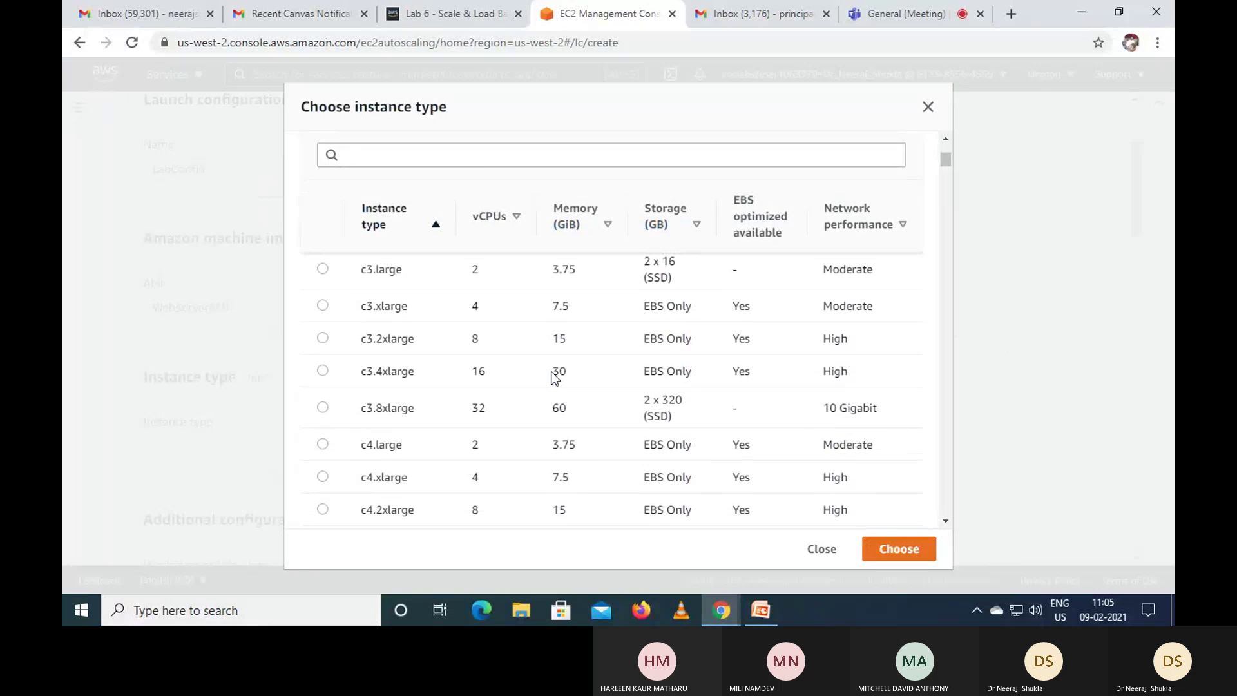
click(492, 159)
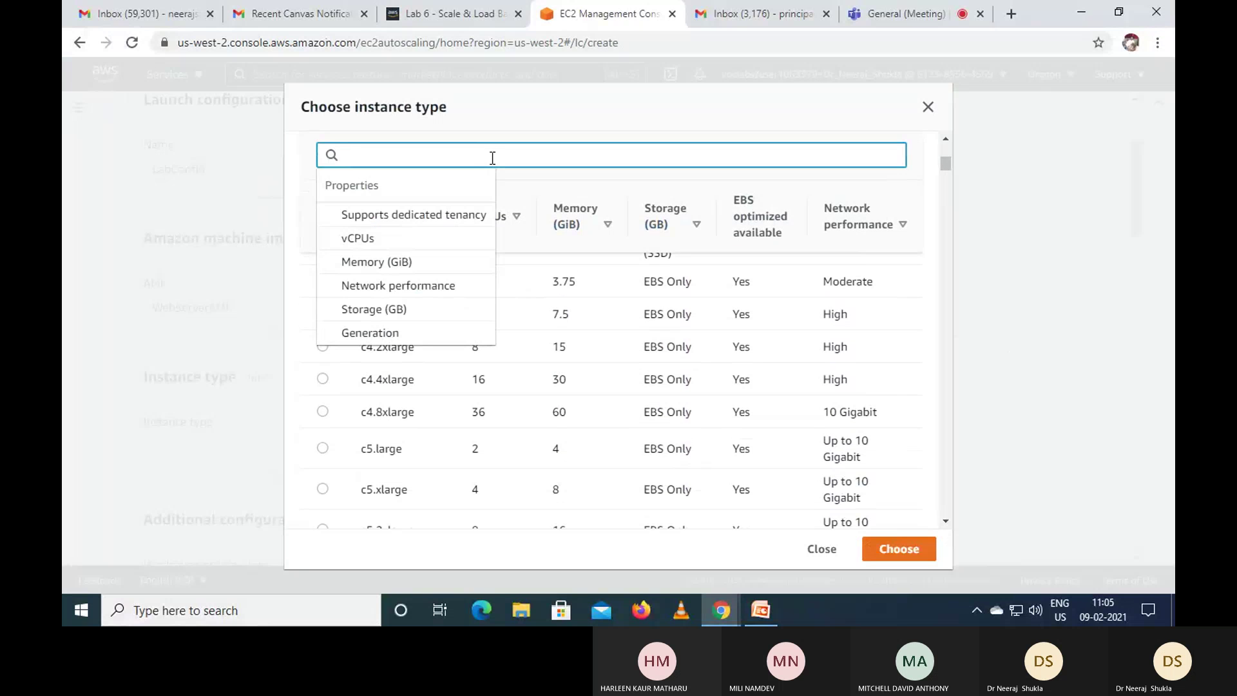
text(t3)
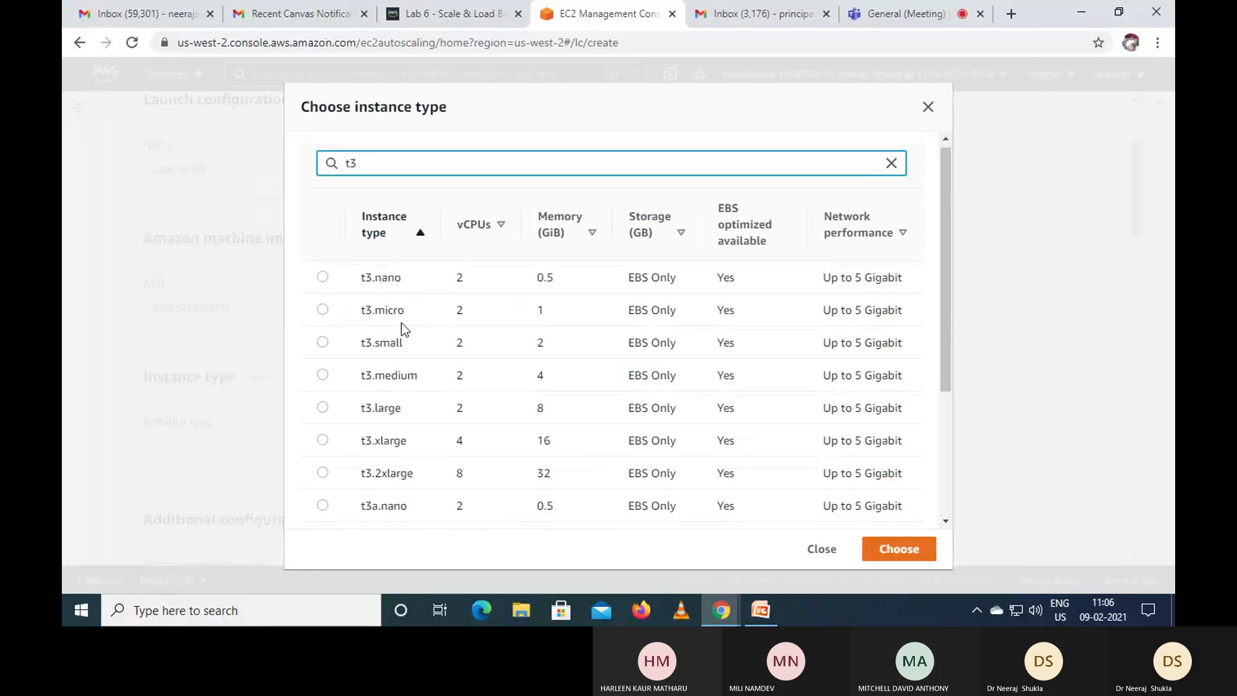
click(323, 310)
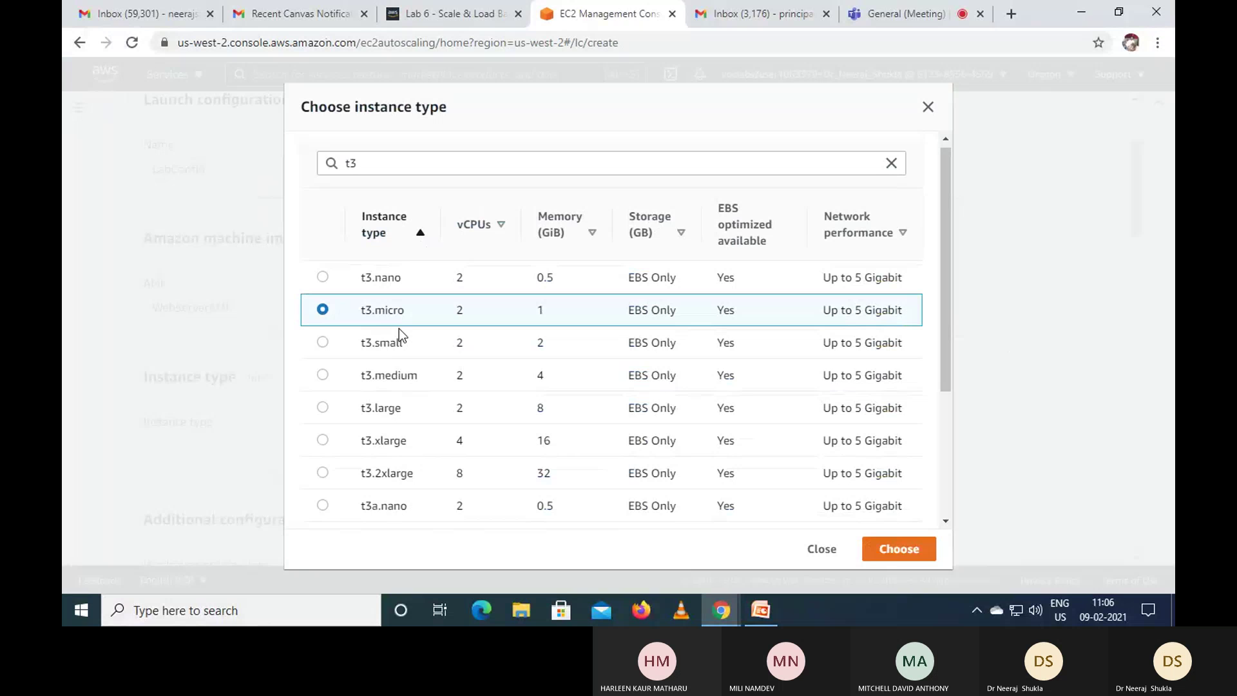
click(897, 548)
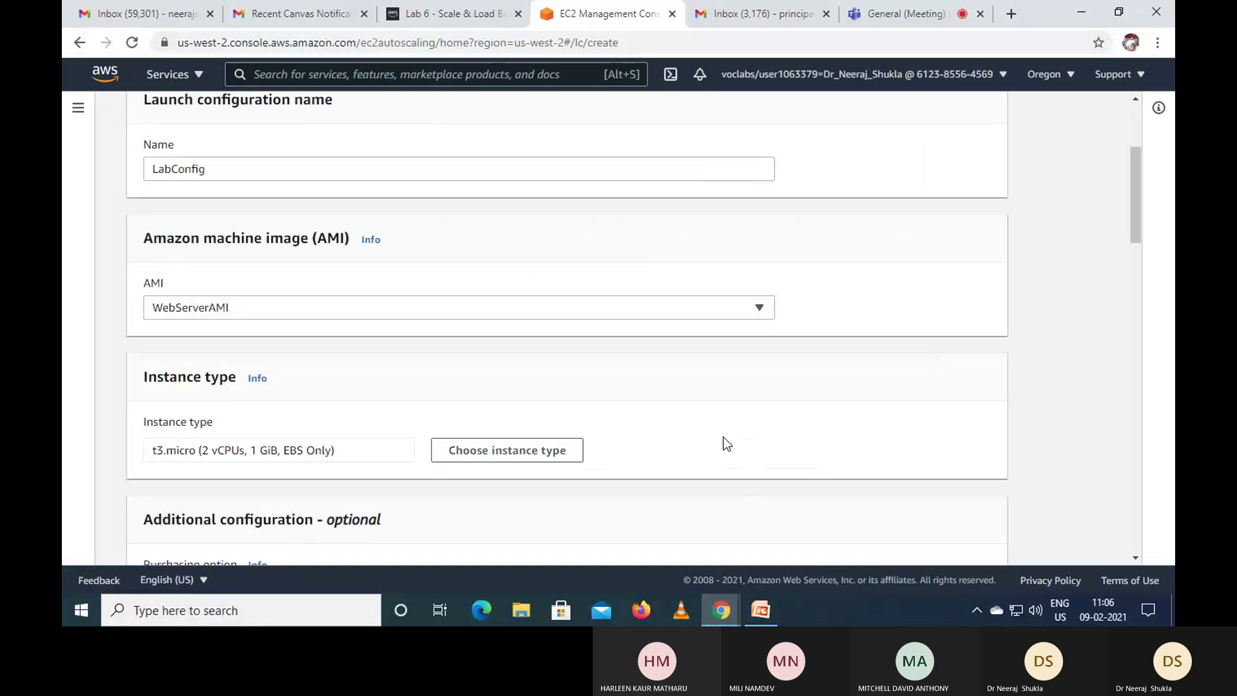
Step: Check the lab's monitoring setting and enable EC2 instance detailed monitoring within CloudWatch for the launch configuration
scroll(727, 443, down, 2)
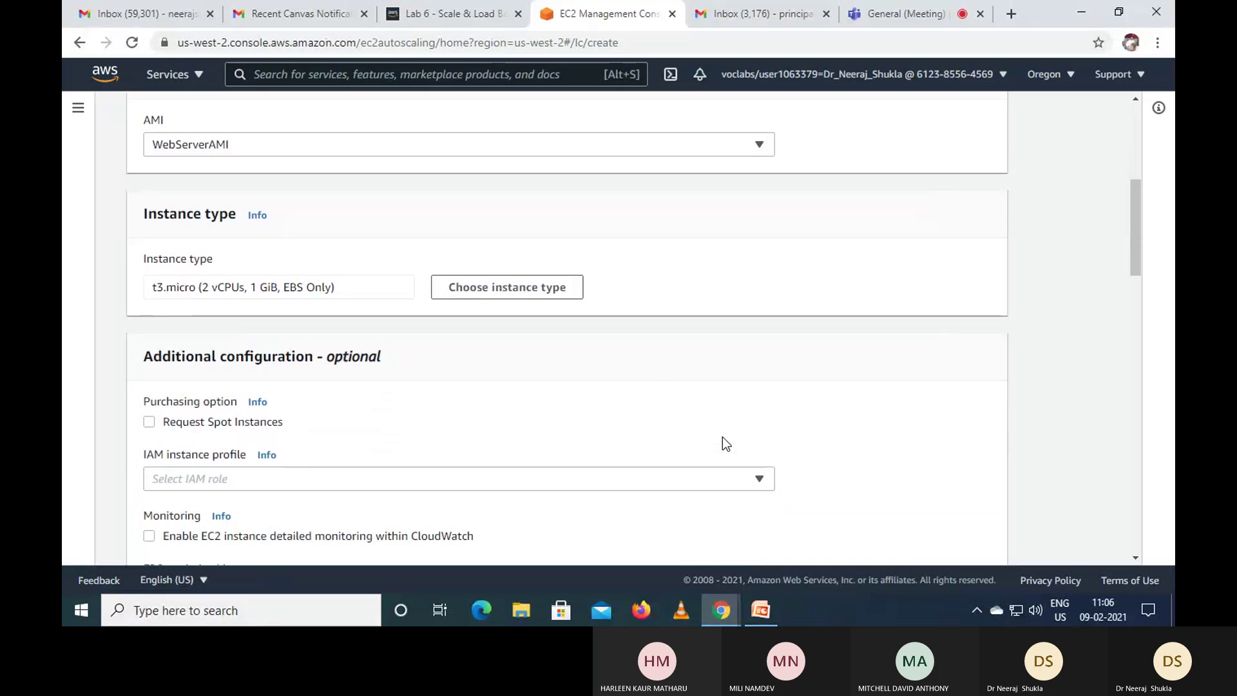
click(425, 14)
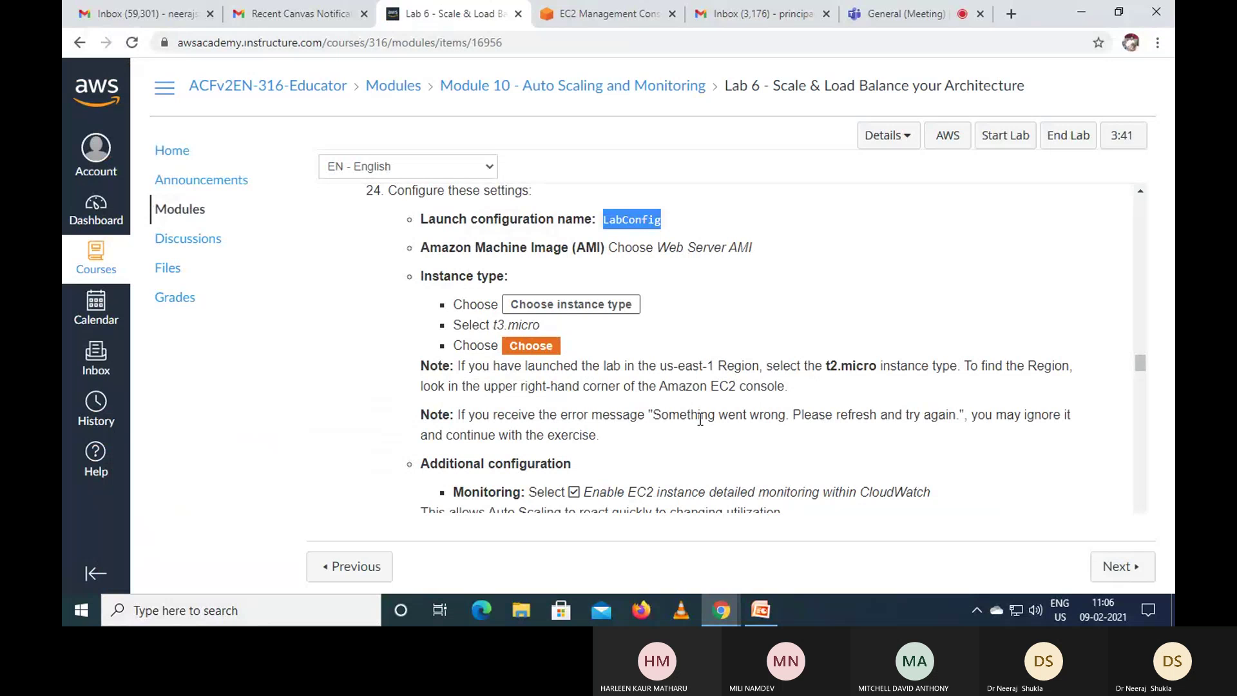
scroll(597, 408, down, 1)
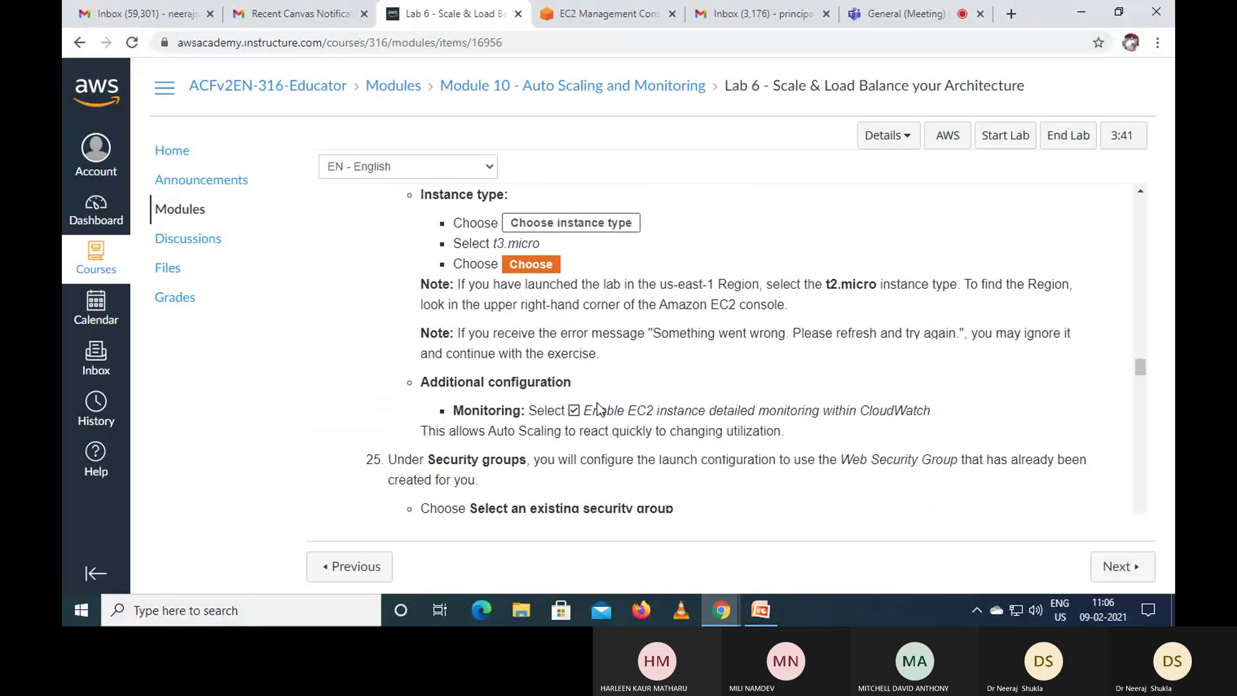
scroll(584, 385, down, 1)
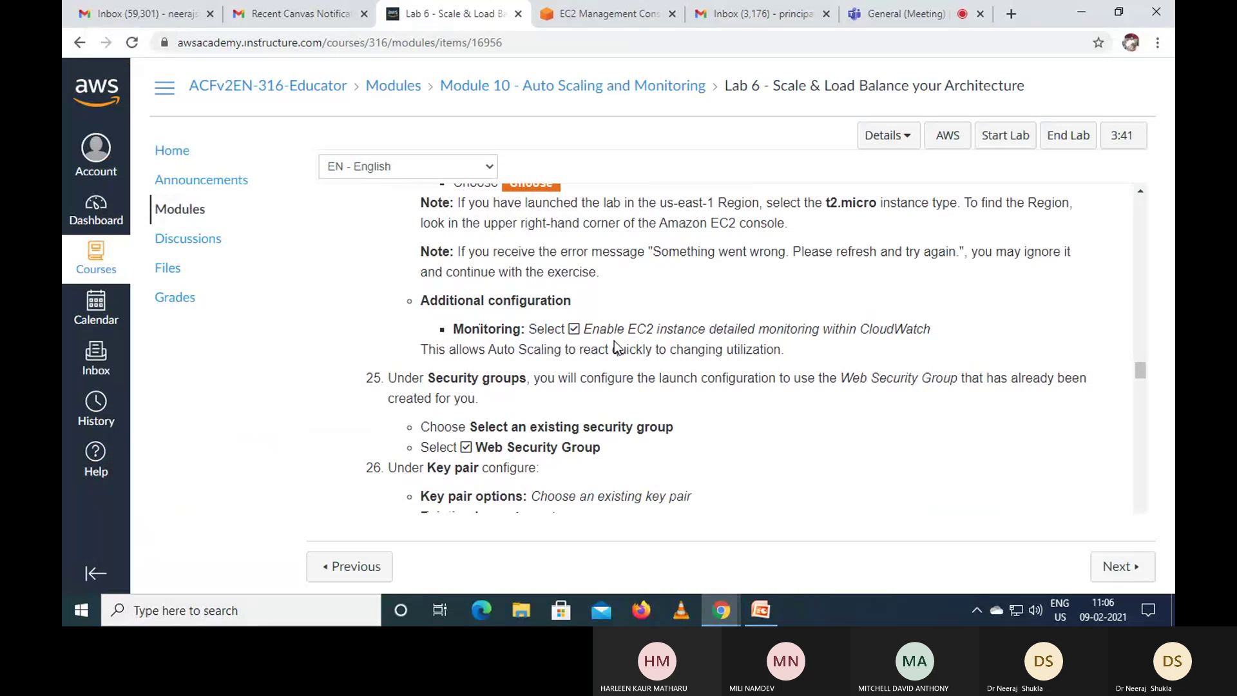
click(596, 14)
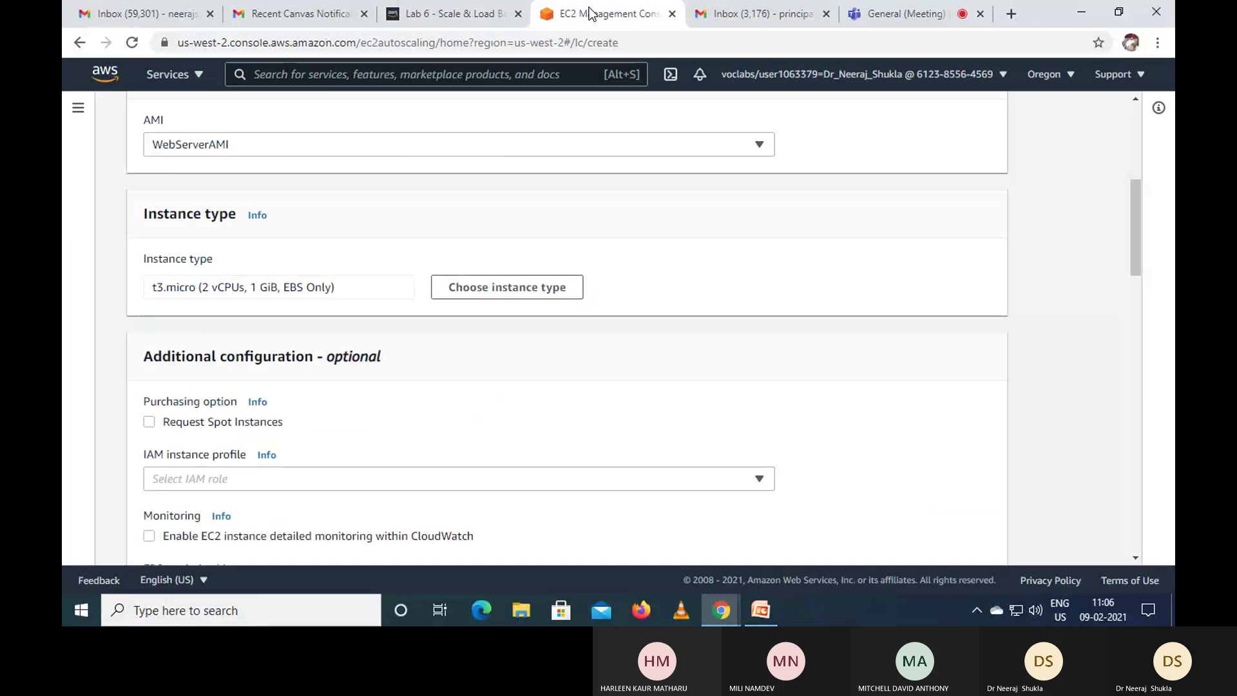
scroll(682, 427, down, 1)
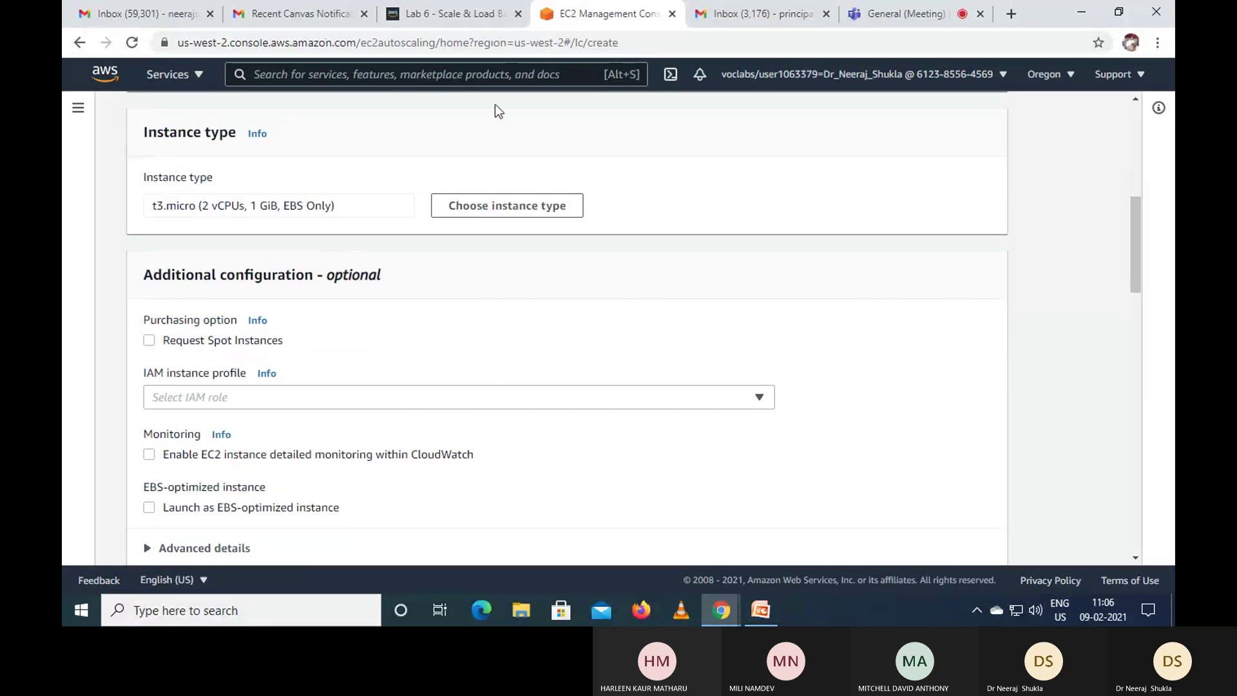
click(426, 13)
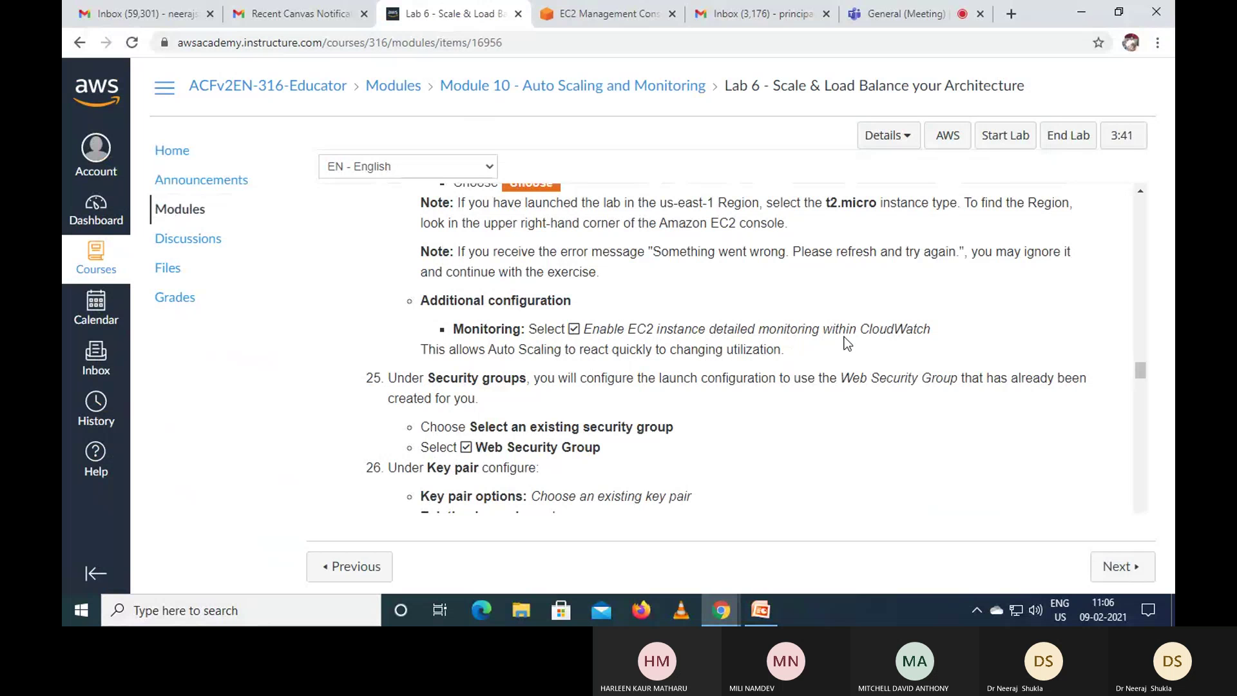
click(608, 19)
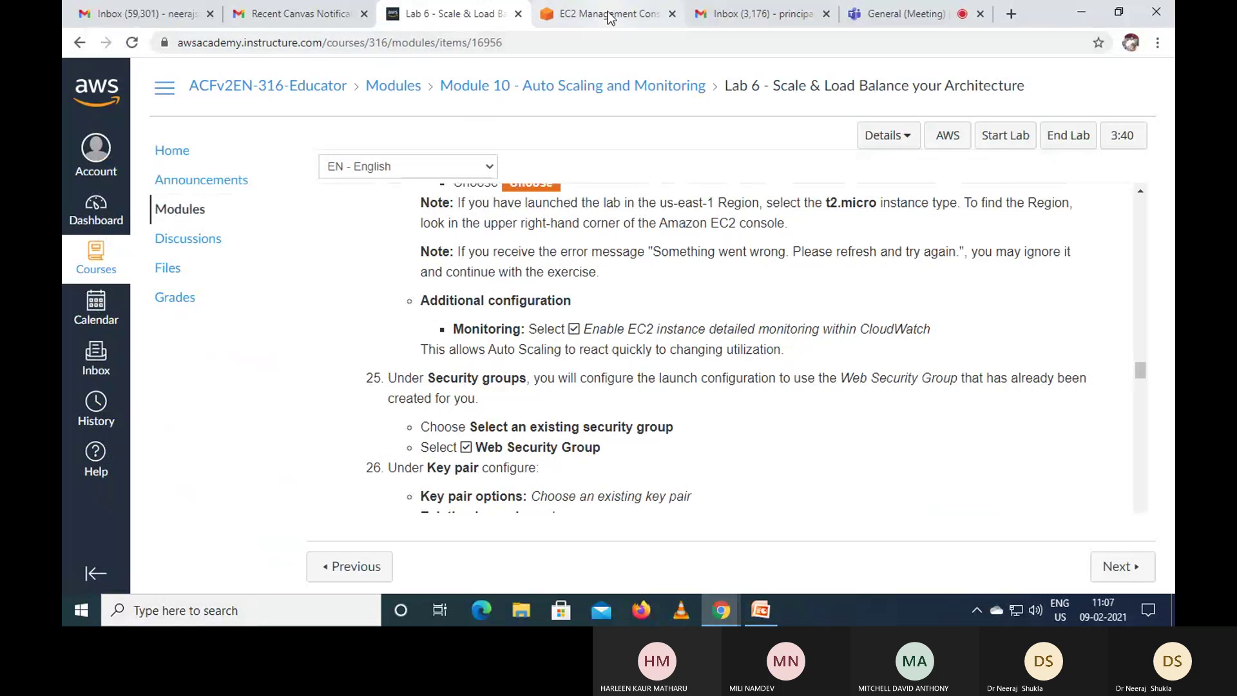
scroll(374, 423, down, 3)
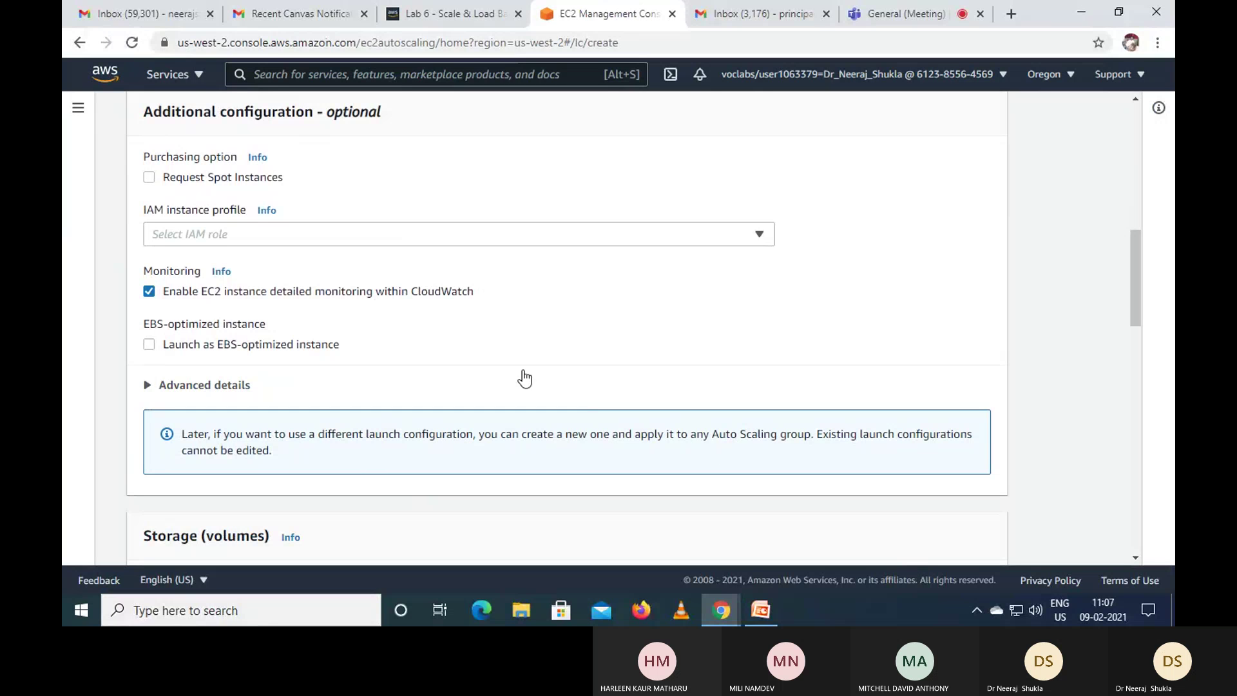
Step: Check the lab's step 25 and assign the existing Web Security Group to the launch configuration
click(455, 15)
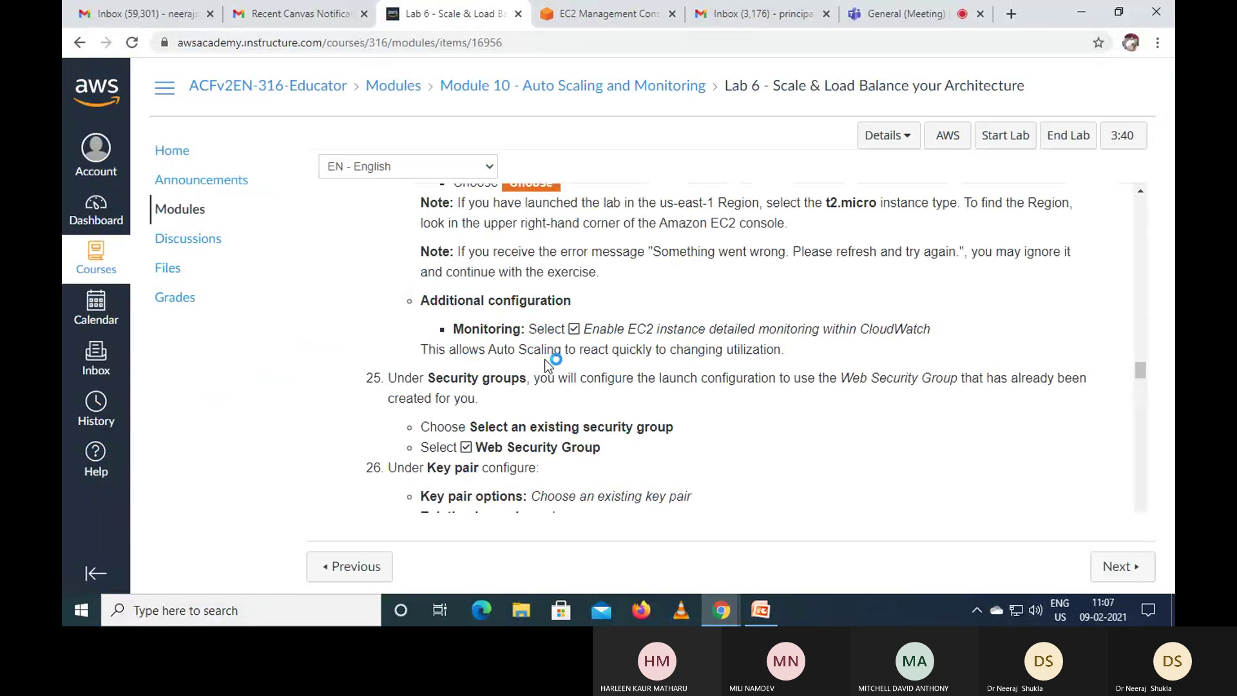
scroll(551, 368, down, 1)
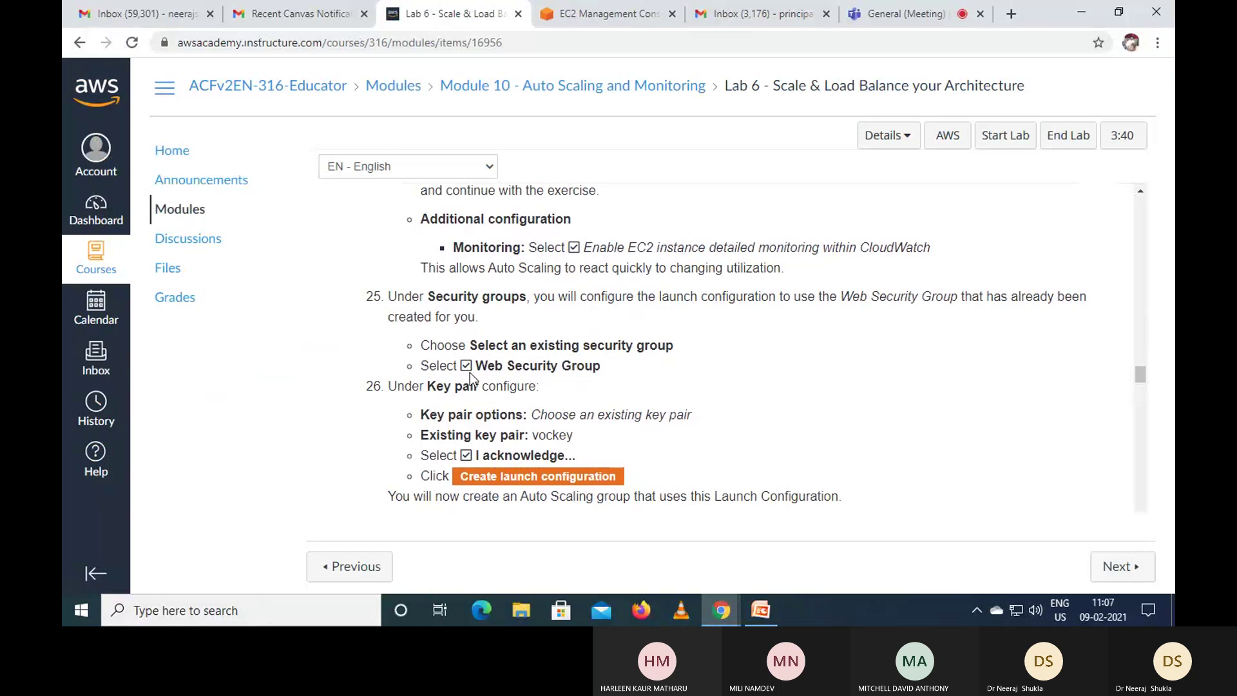
click(614, 18)
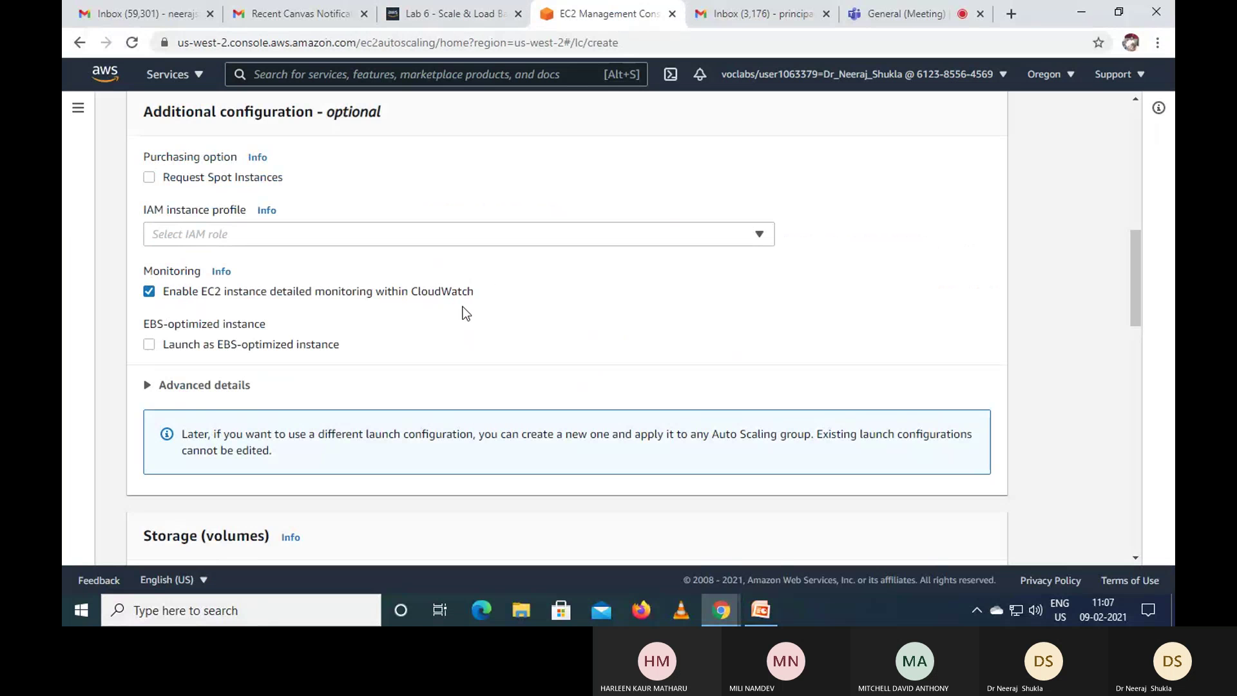
scroll(465, 313, down, 5)
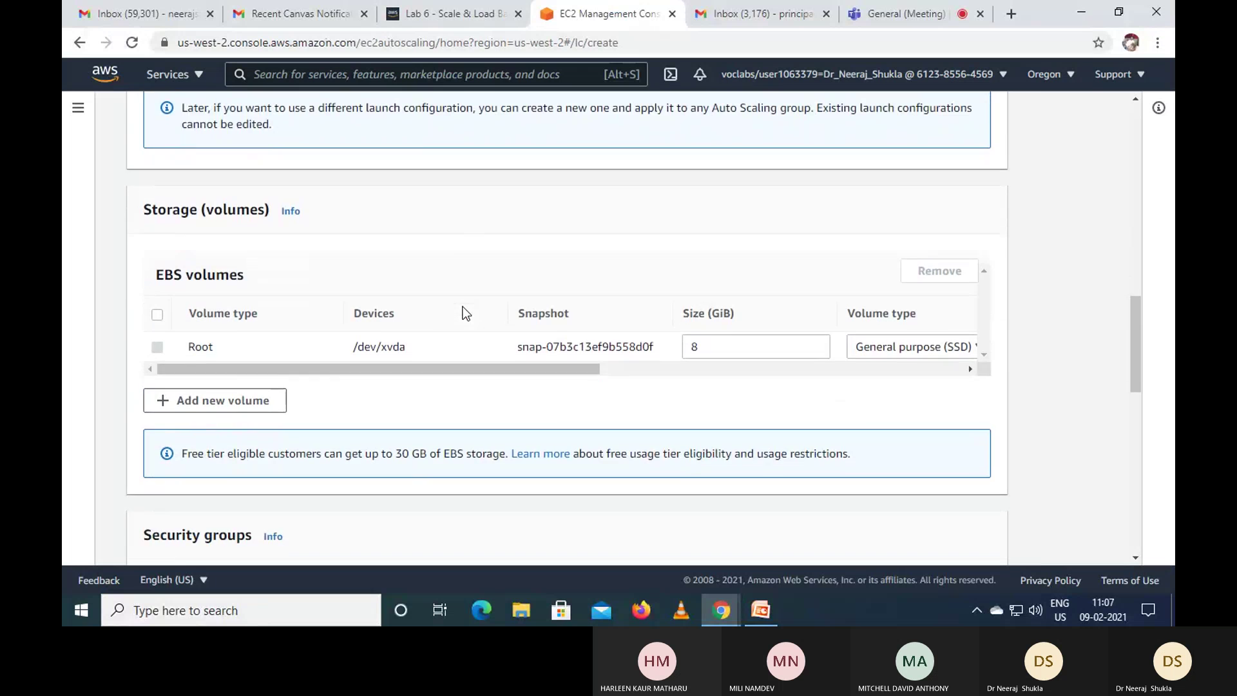
scroll(465, 314, down, 5)
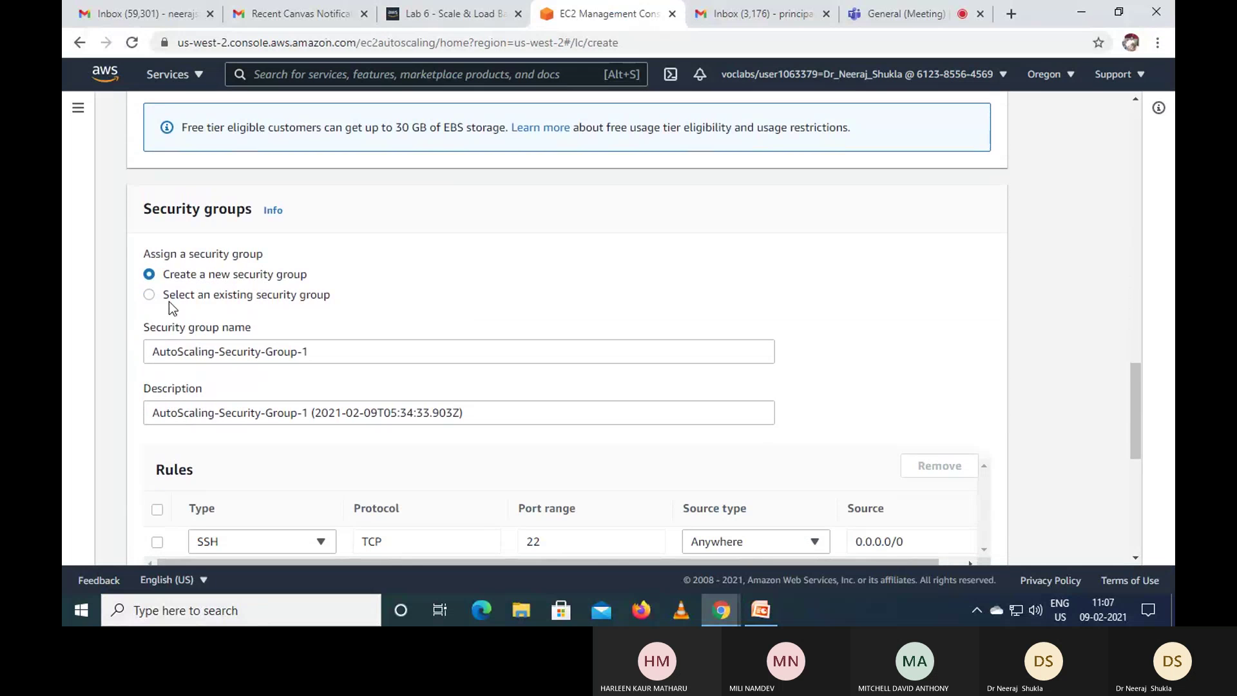
click(150, 296)
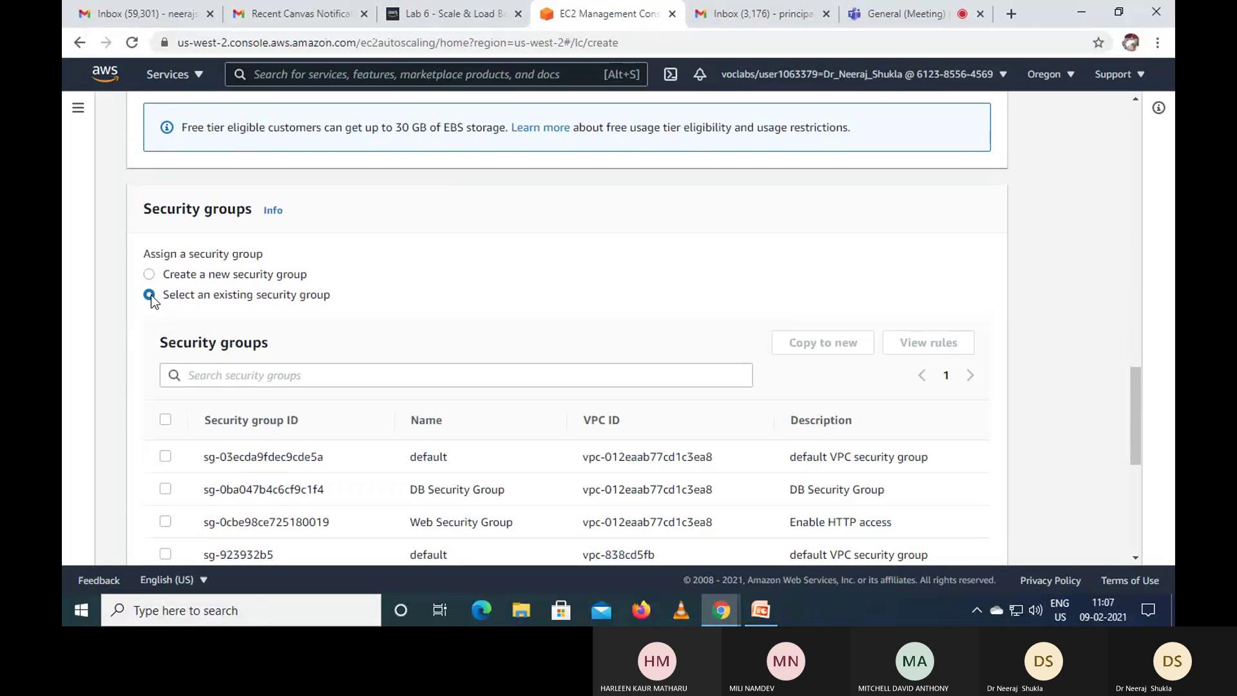
scroll(362, 324, down, 1)
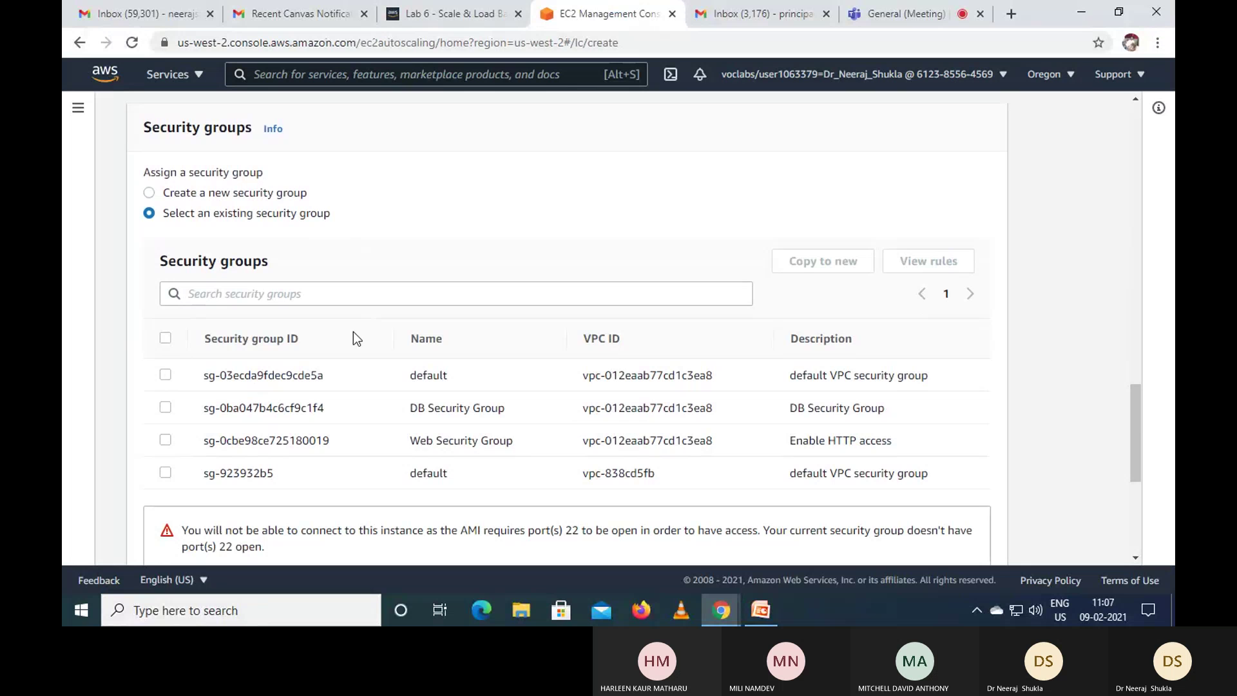
click(165, 440)
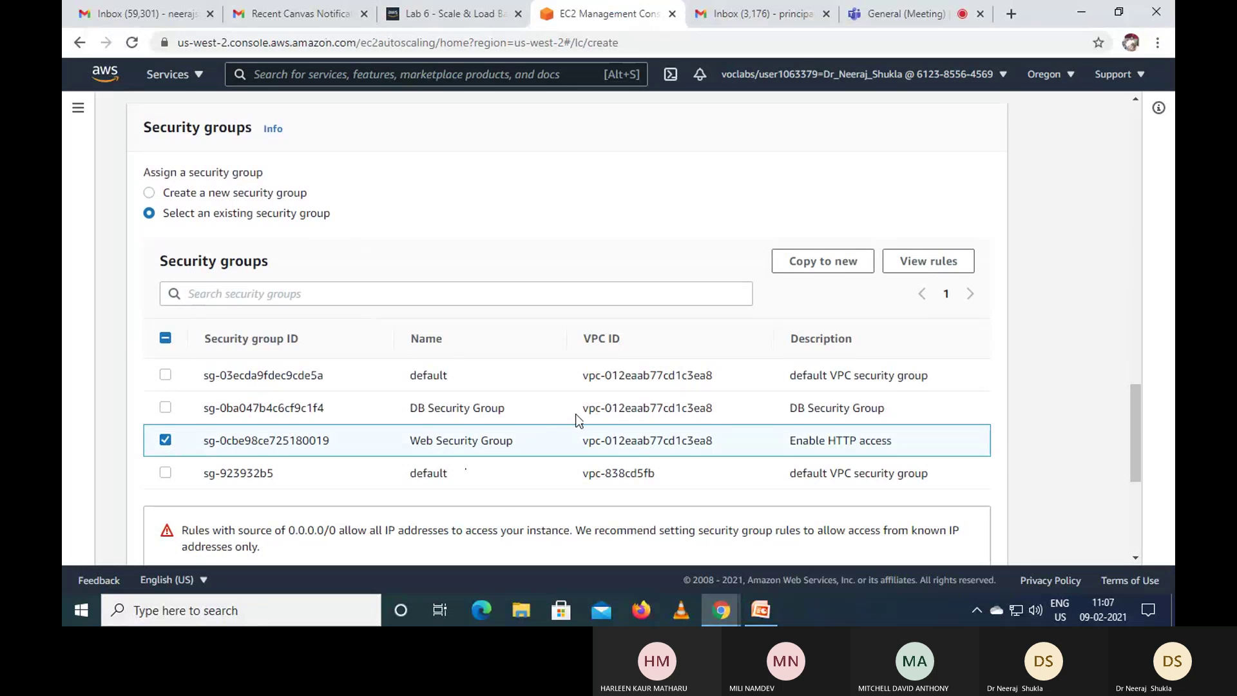
scroll(578, 420, down, 1)
Step: Check the lab's step 26 and choose vockey as the existing key pair for the launch configuration
click(434, 6)
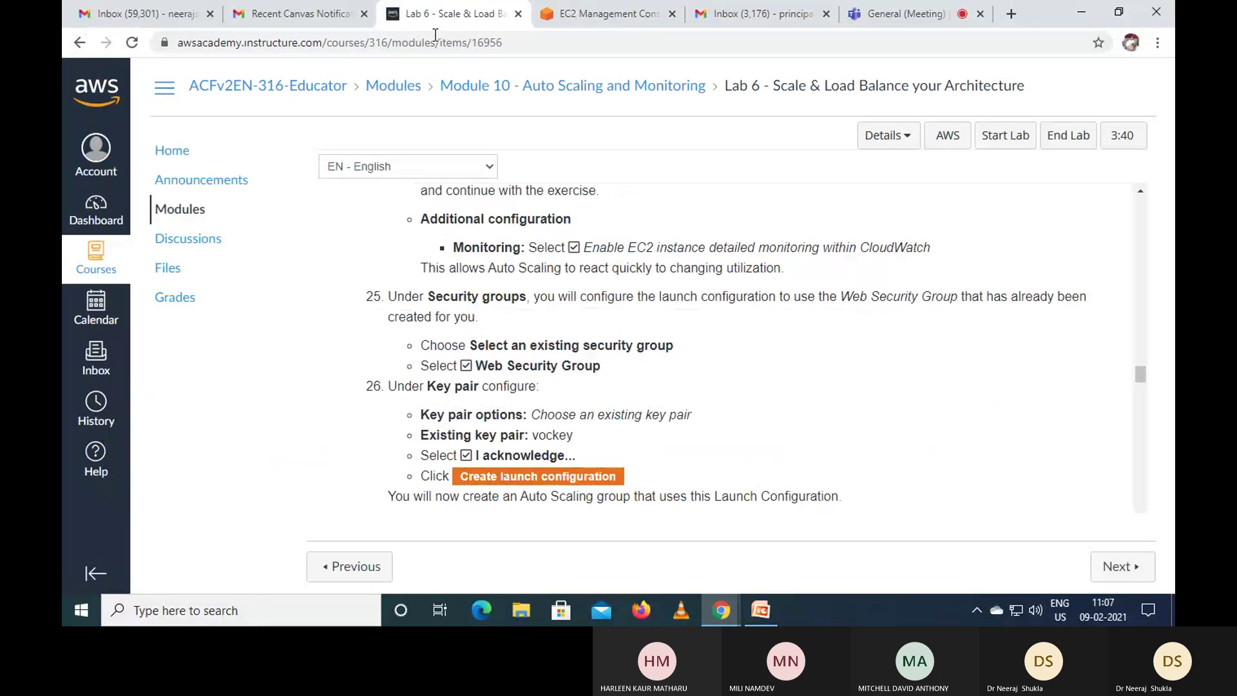
scroll(470, 340, down, 1)
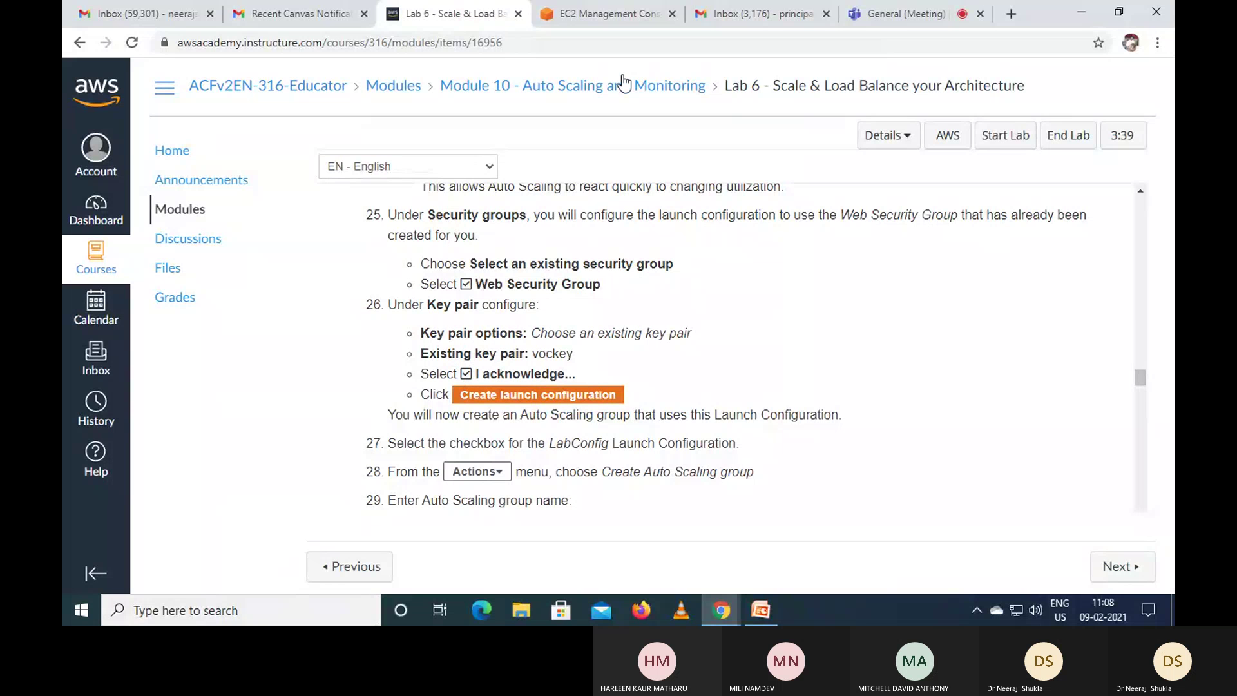
click(617, 11)
scroll(507, 417, down, 4)
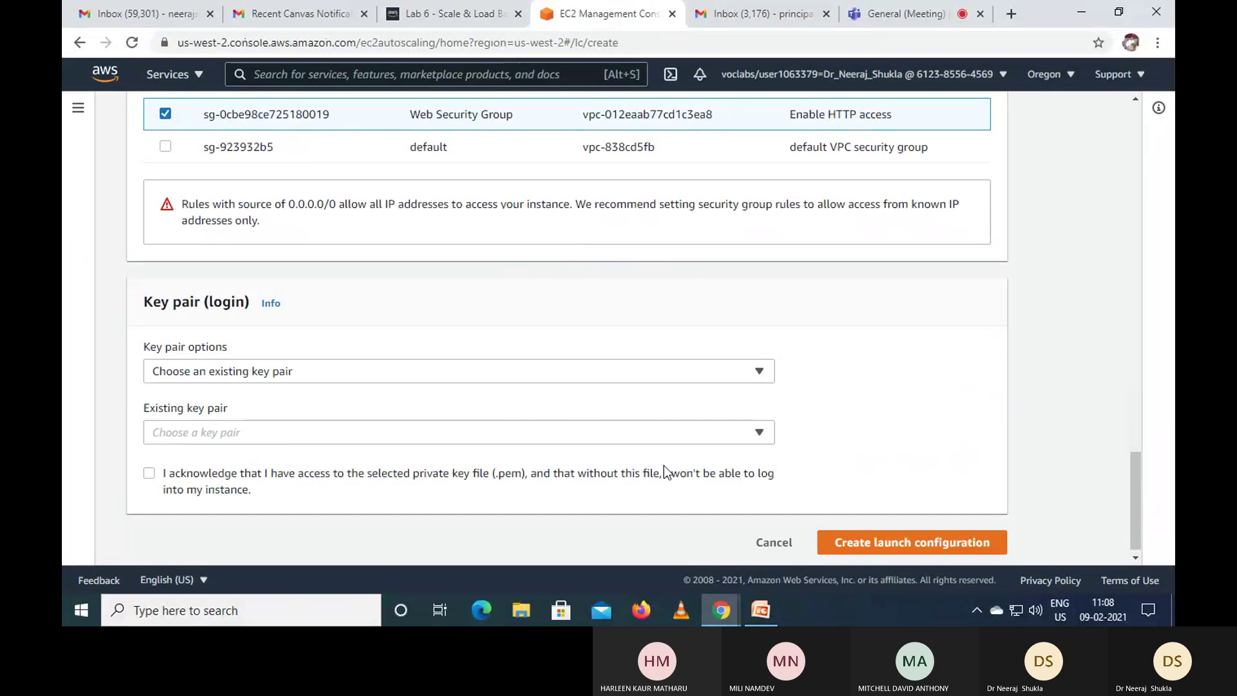
click(753, 441)
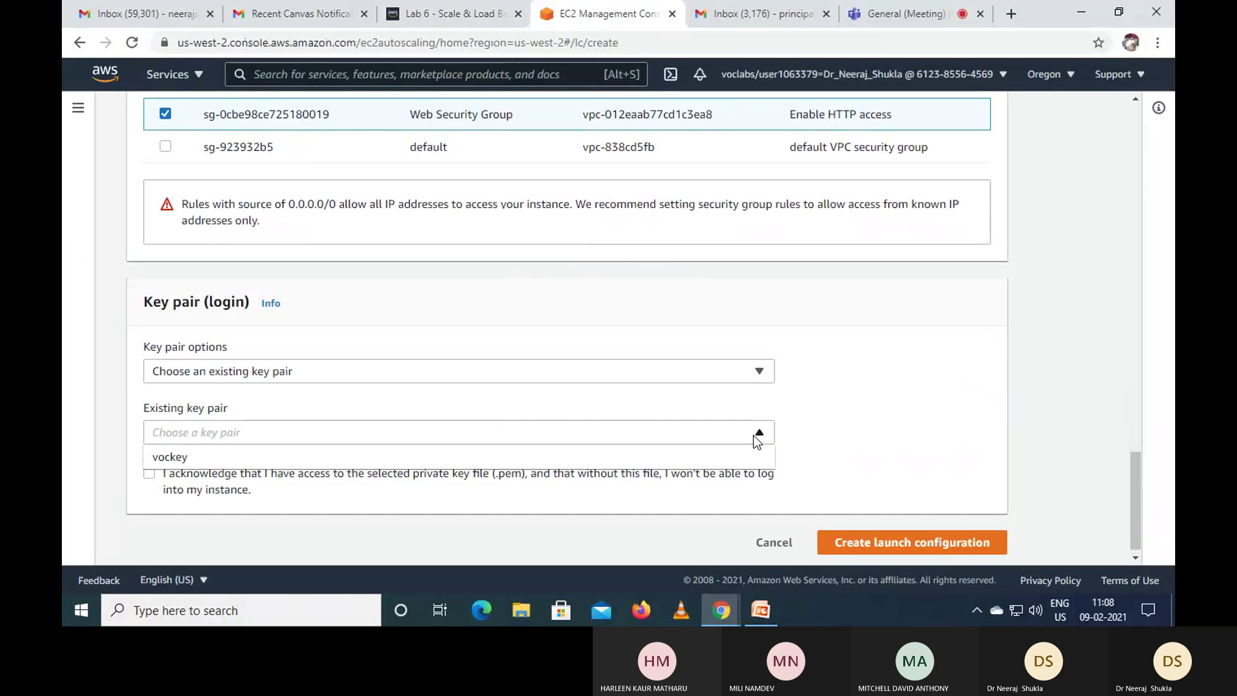
click(673, 462)
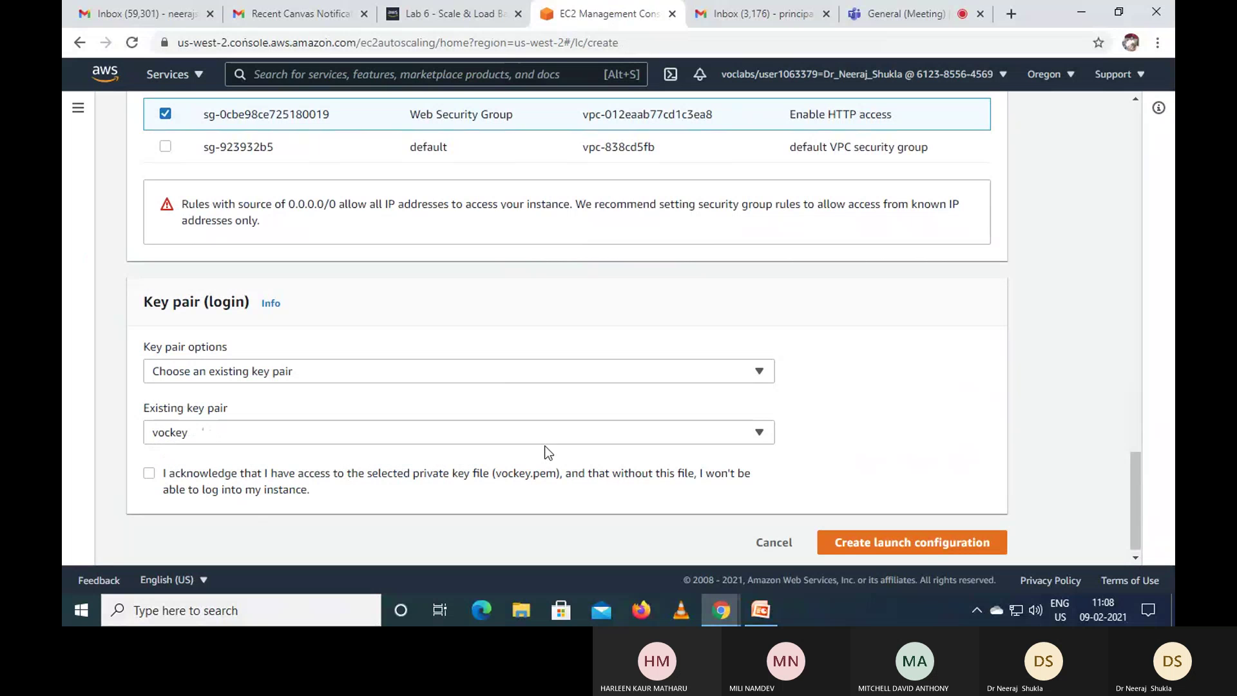
Step: Check the lab's remaining key pair instructions, acknowledge access to the private key file and create the launch configuration
click(480, 17)
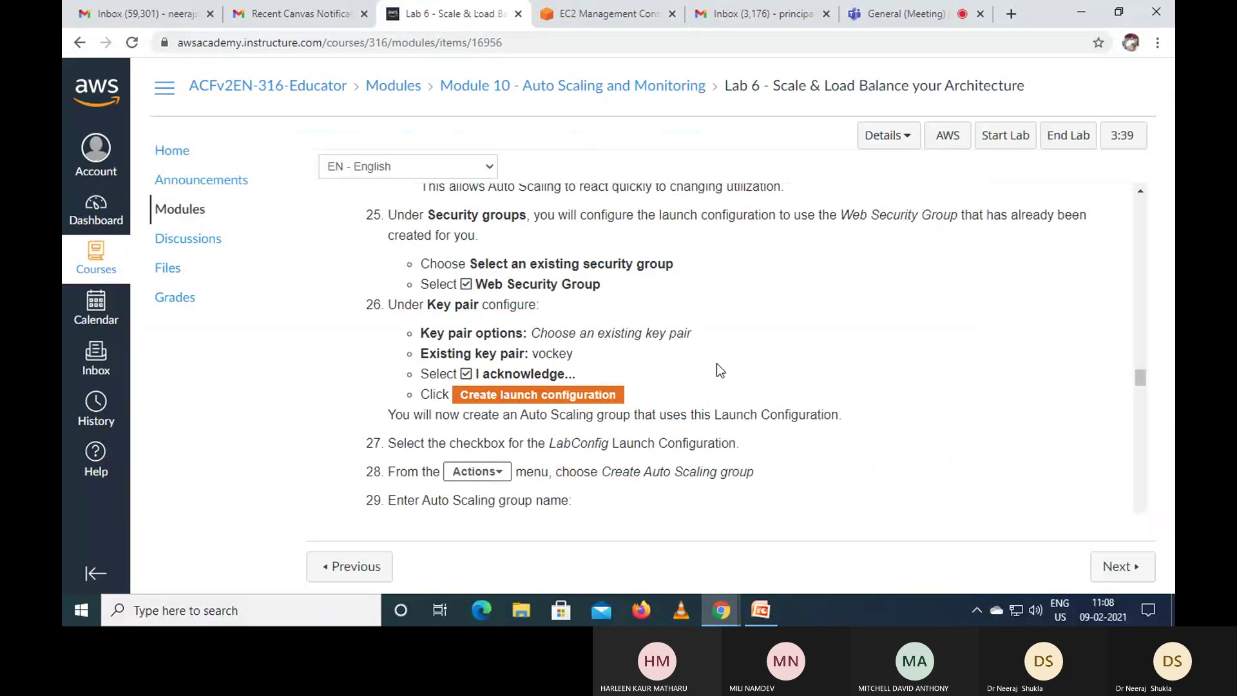
click(583, 14)
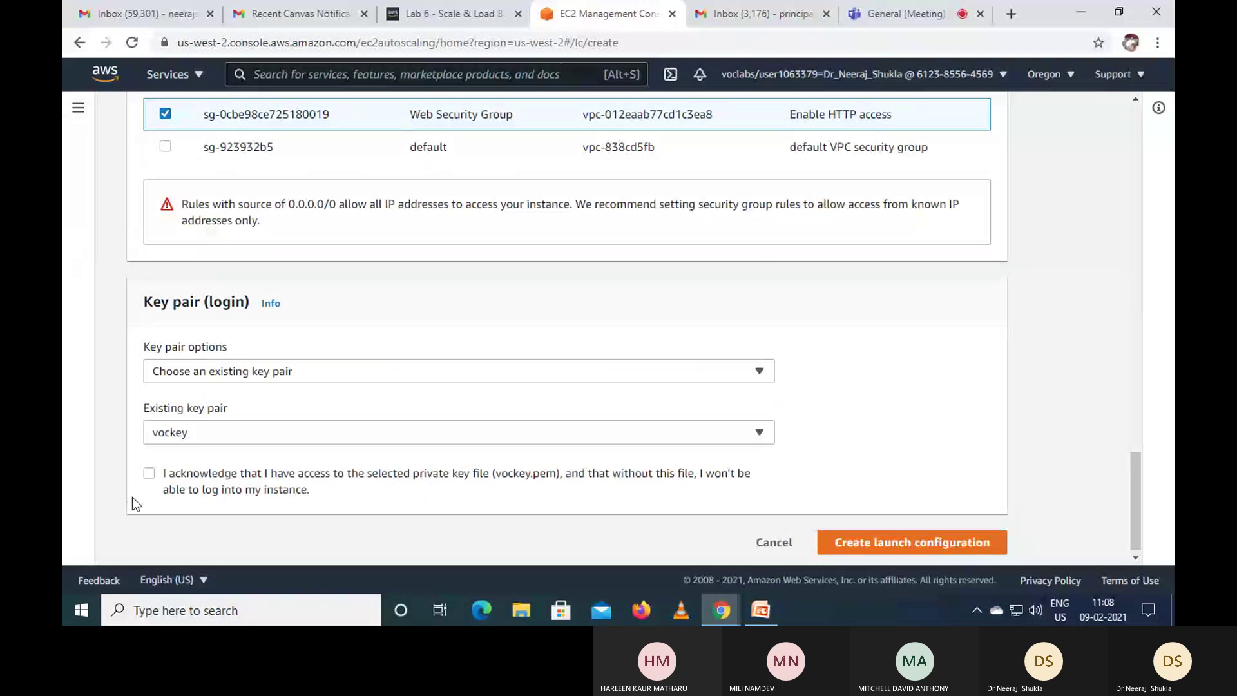
click(149, 474)
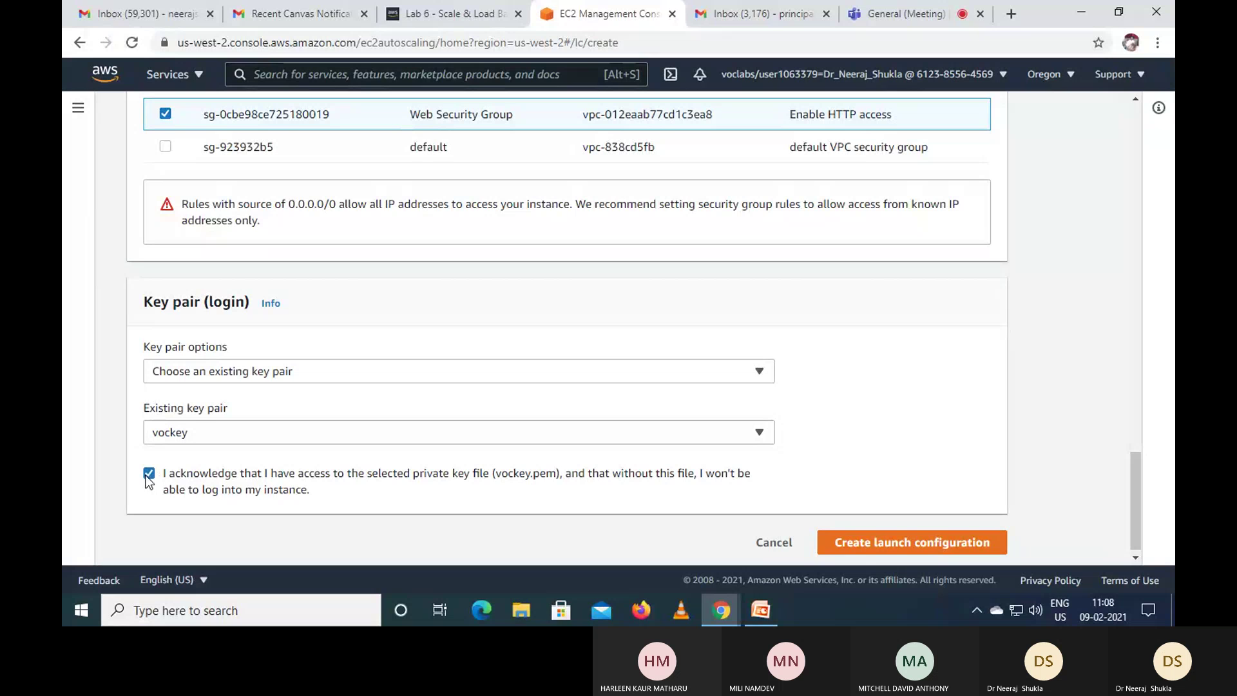
click(871, 545)
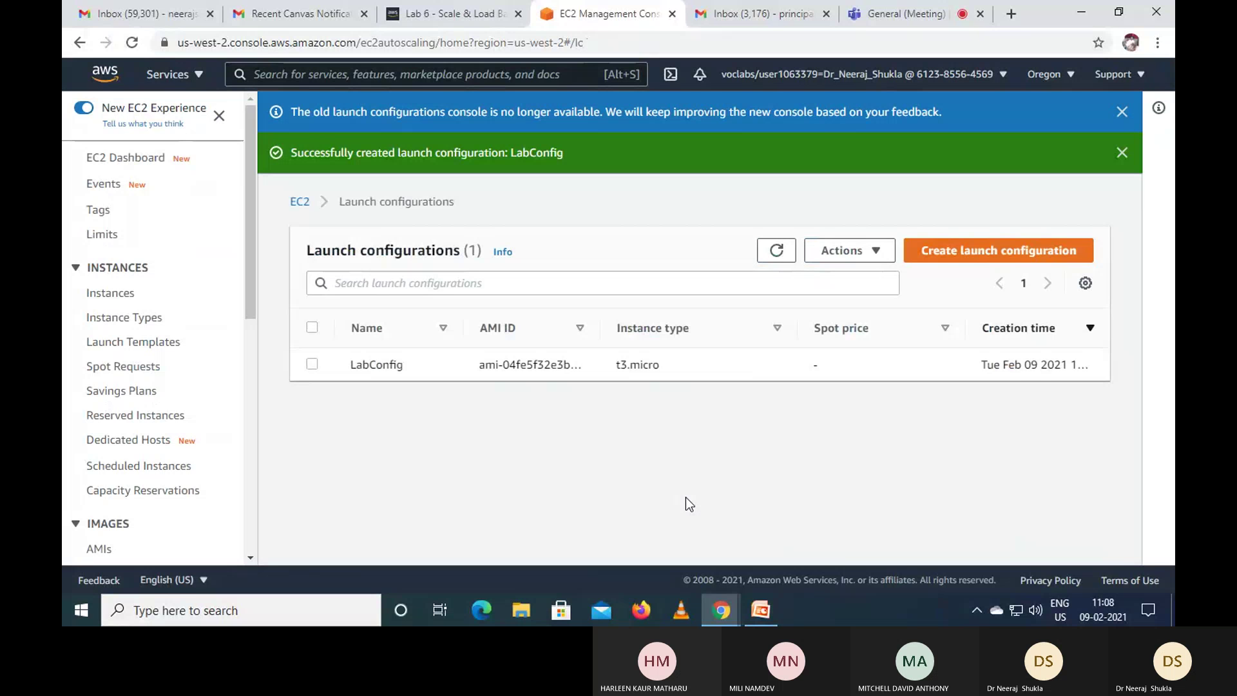
Step: Check the lab's step 27, select the LabConfig launch configuration and dismiss the notices above the list
click(471, 14)
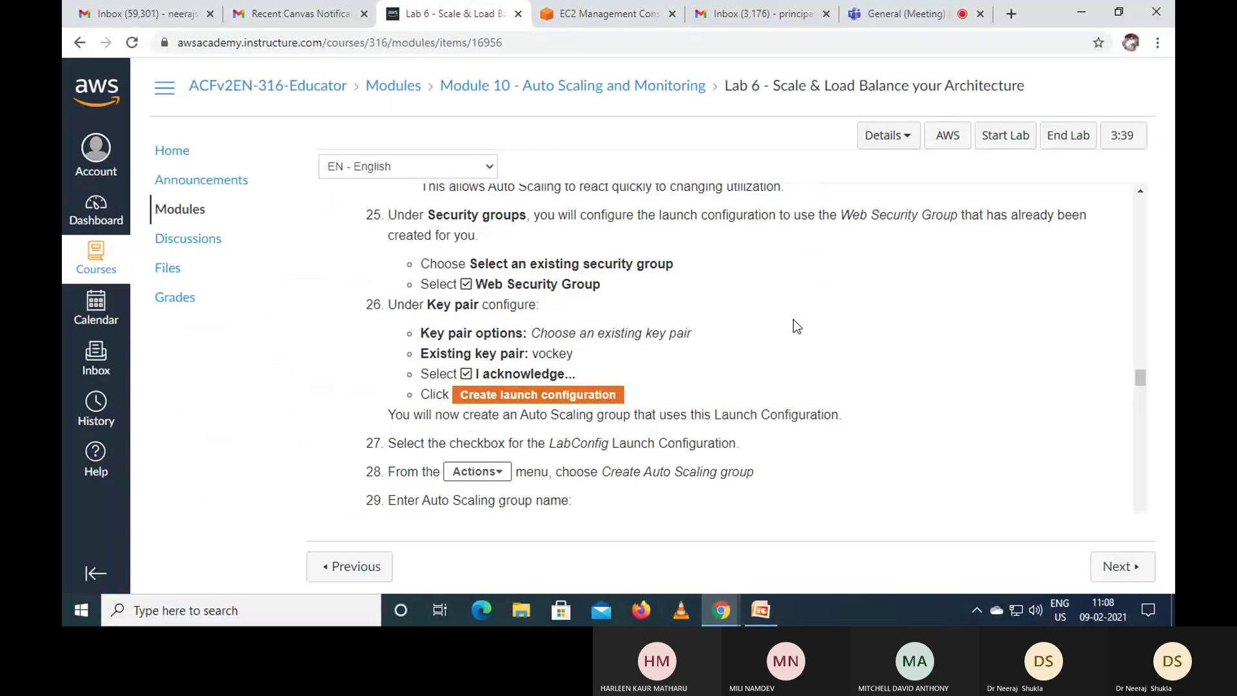
scroll(847, 346, down, 3)
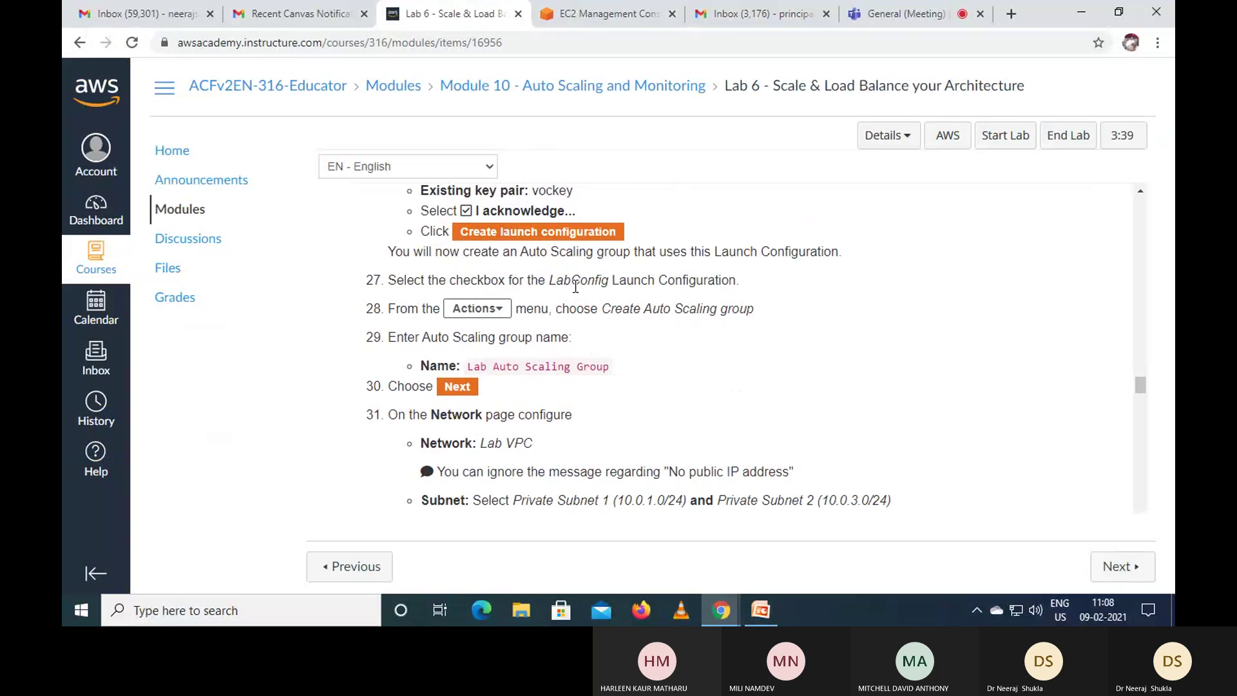
click(626, 5)
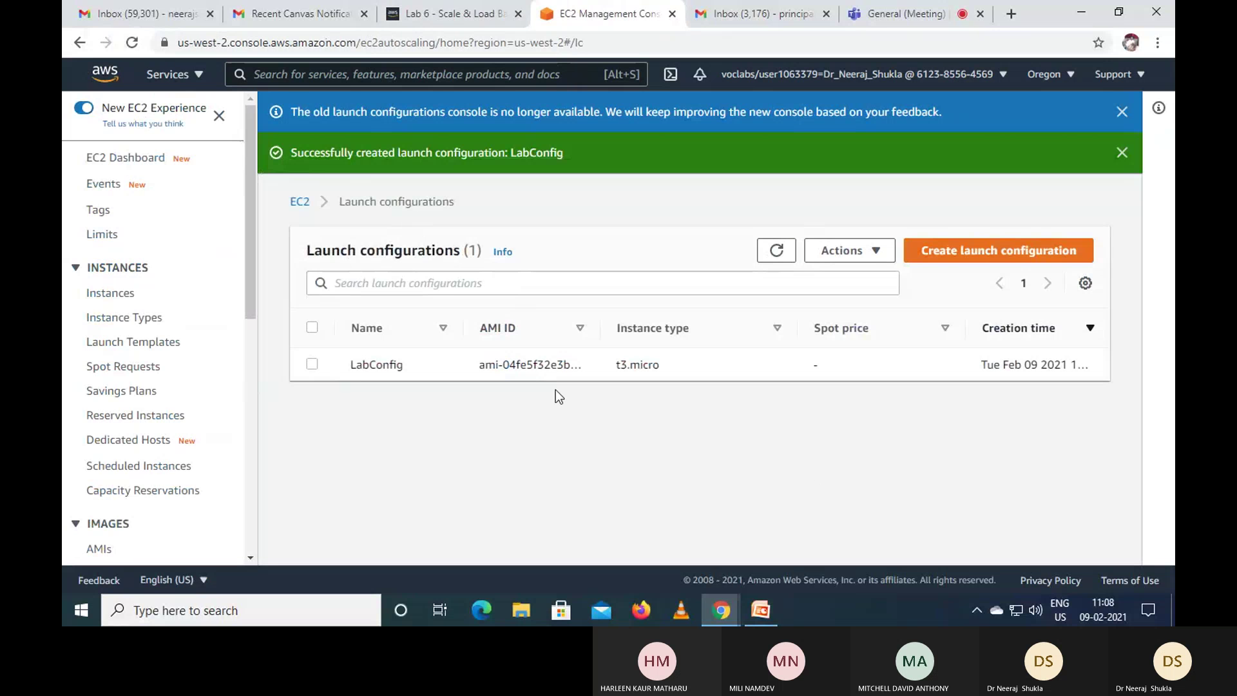
click(312, 364)
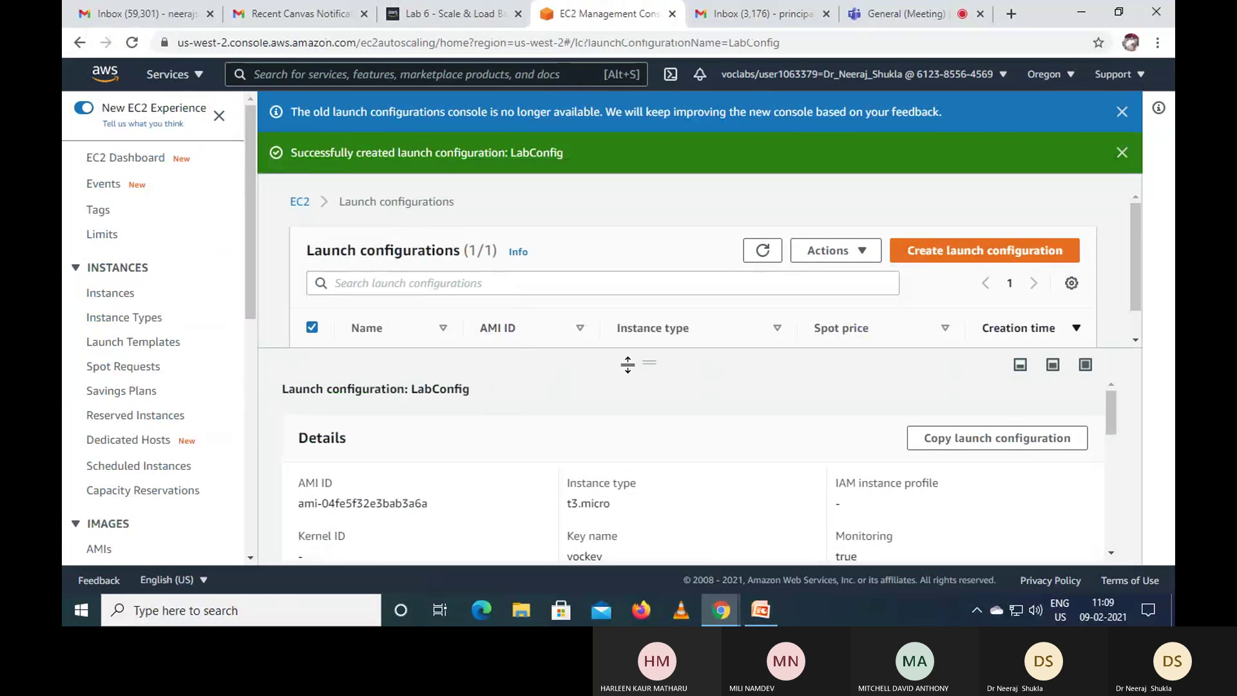
click(1121, 153)
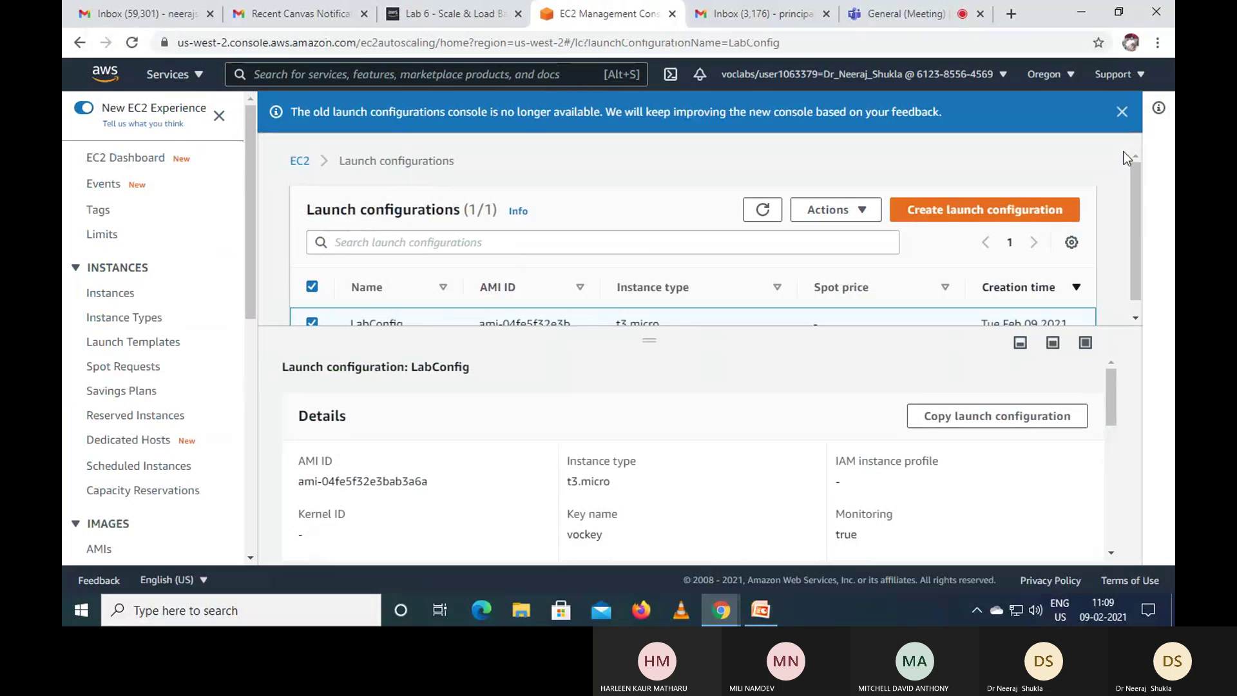
click(1122, 111)
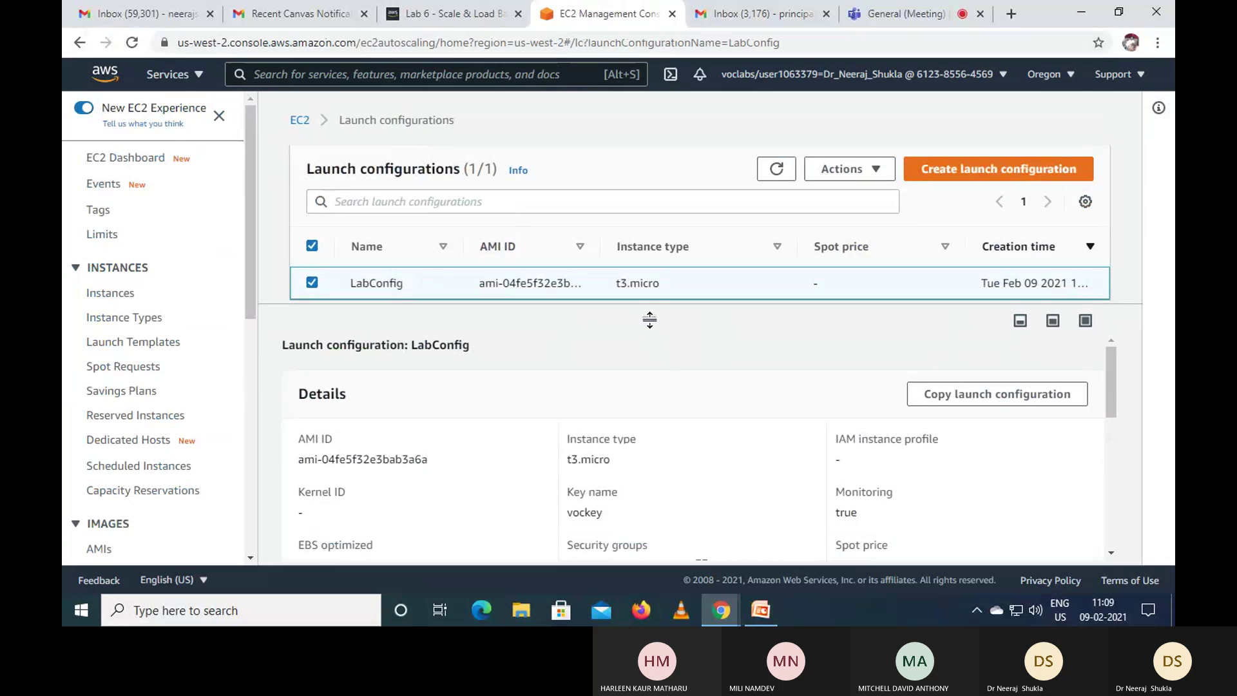
drag(649, 321, 651, 308)
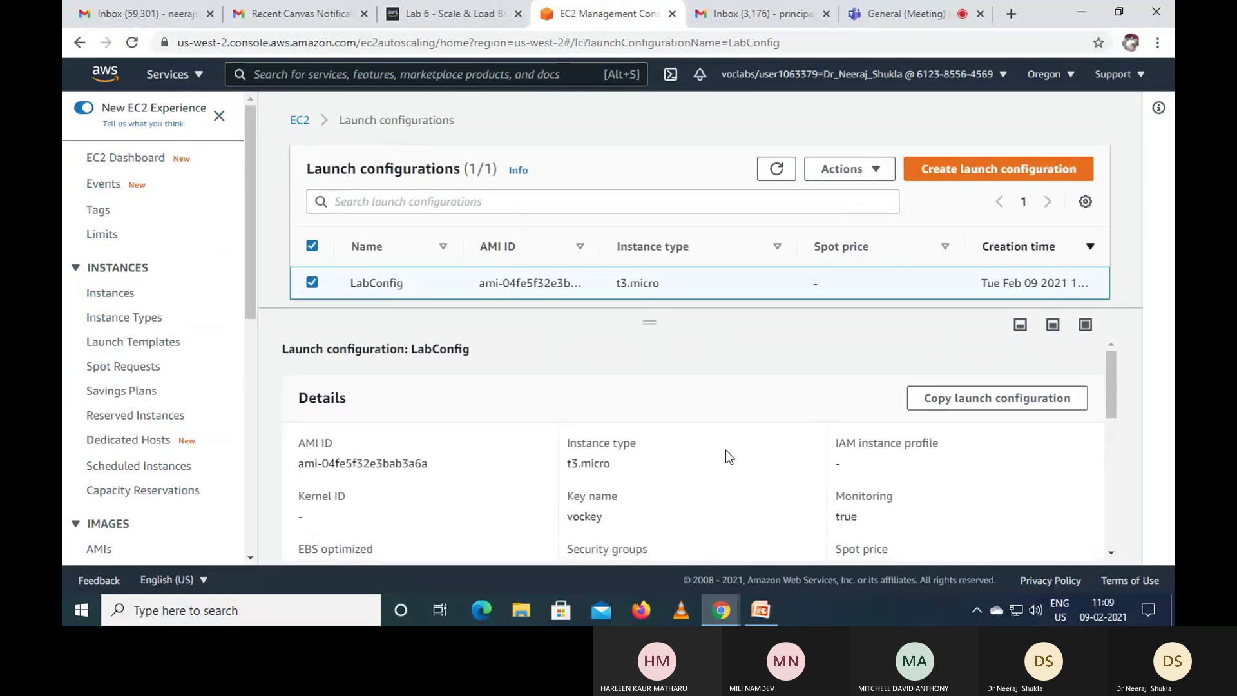
Step: Check the lab's step 28 and start creating an Auto Scaling group from the selected LabConfig launch configuration
click(423, 11)
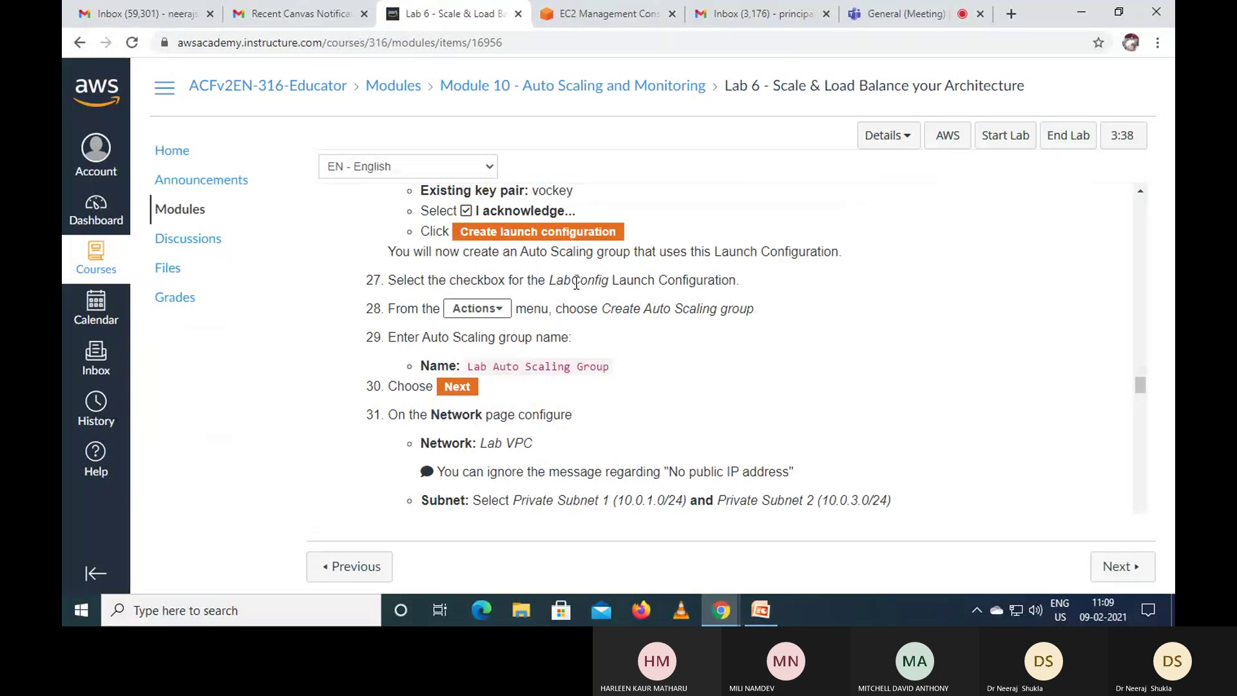
scroll(546, 363, down, 3)
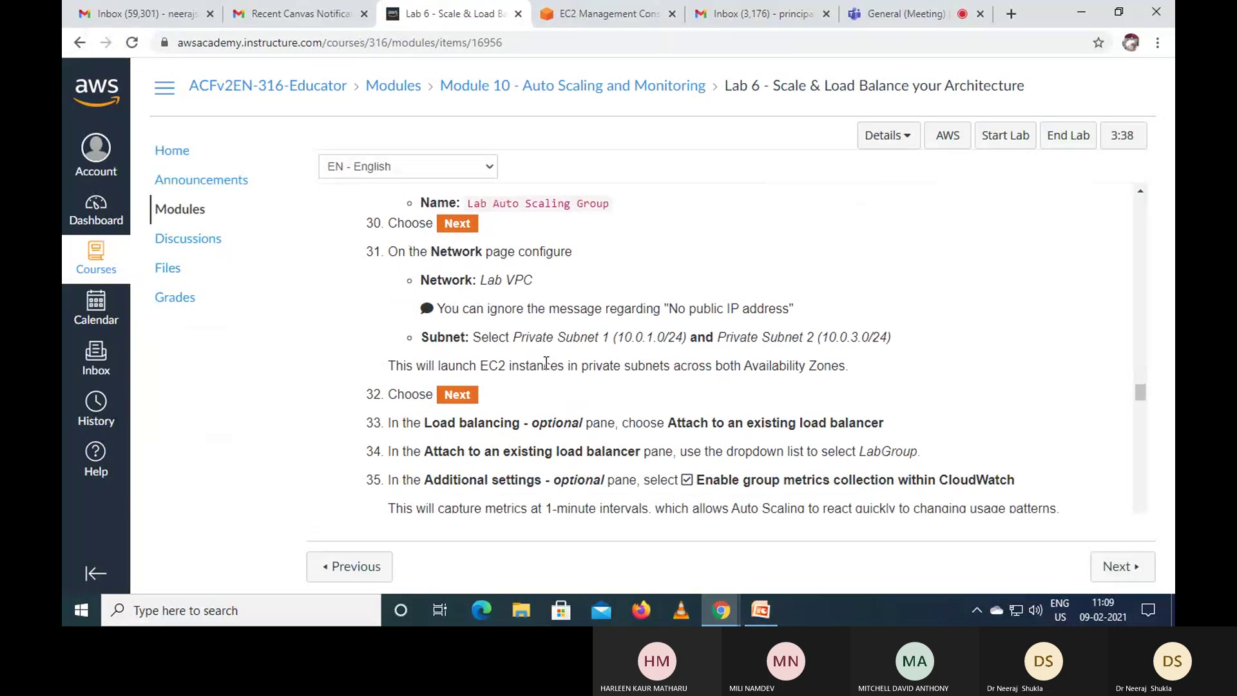
scroll(546, 362, up, 1)
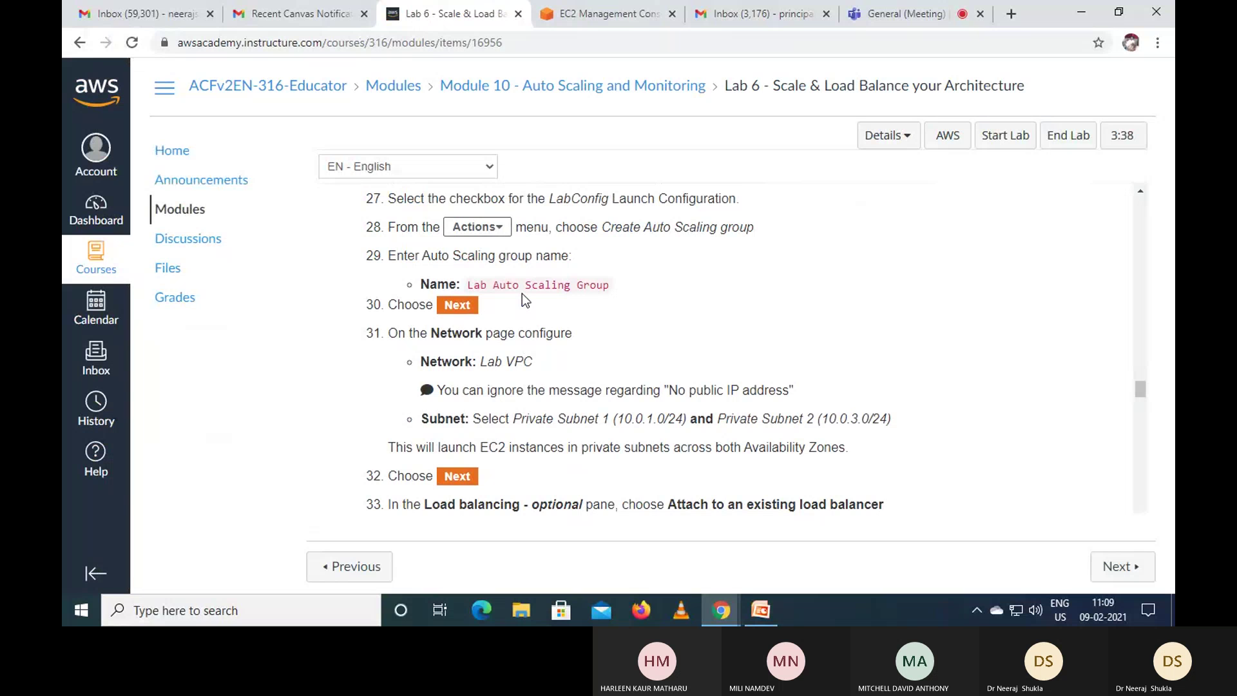
scroll(521, 292, up, 1)
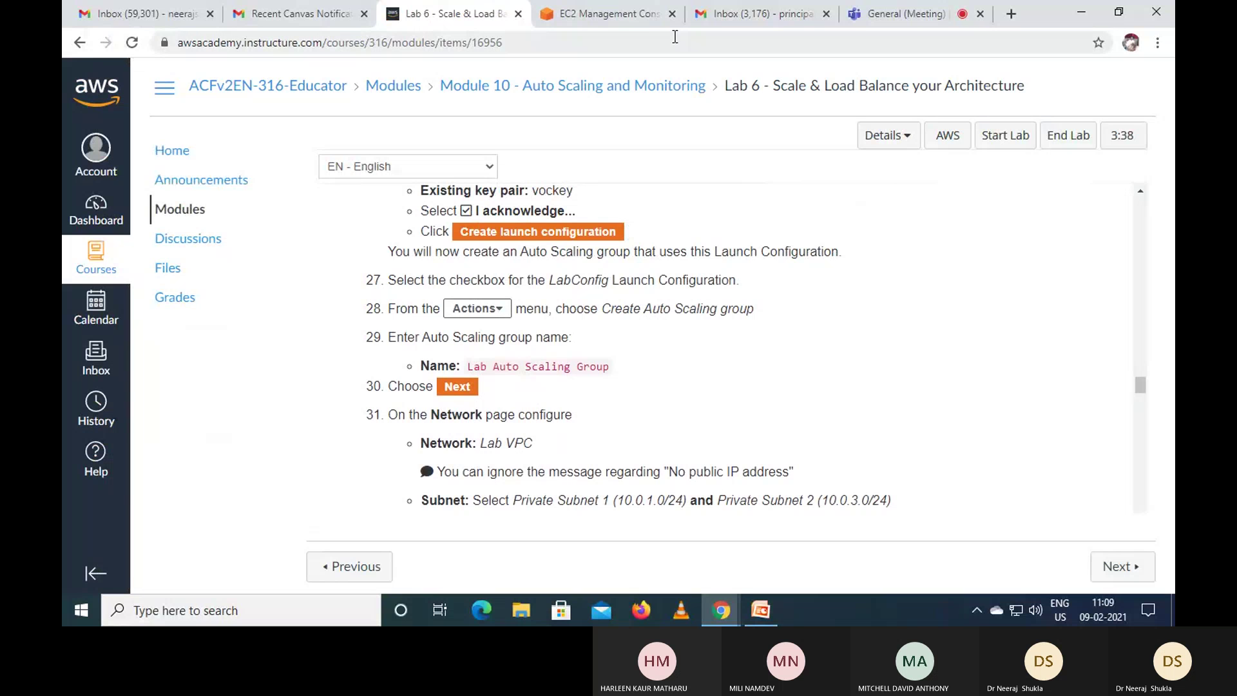
click(628, 16)
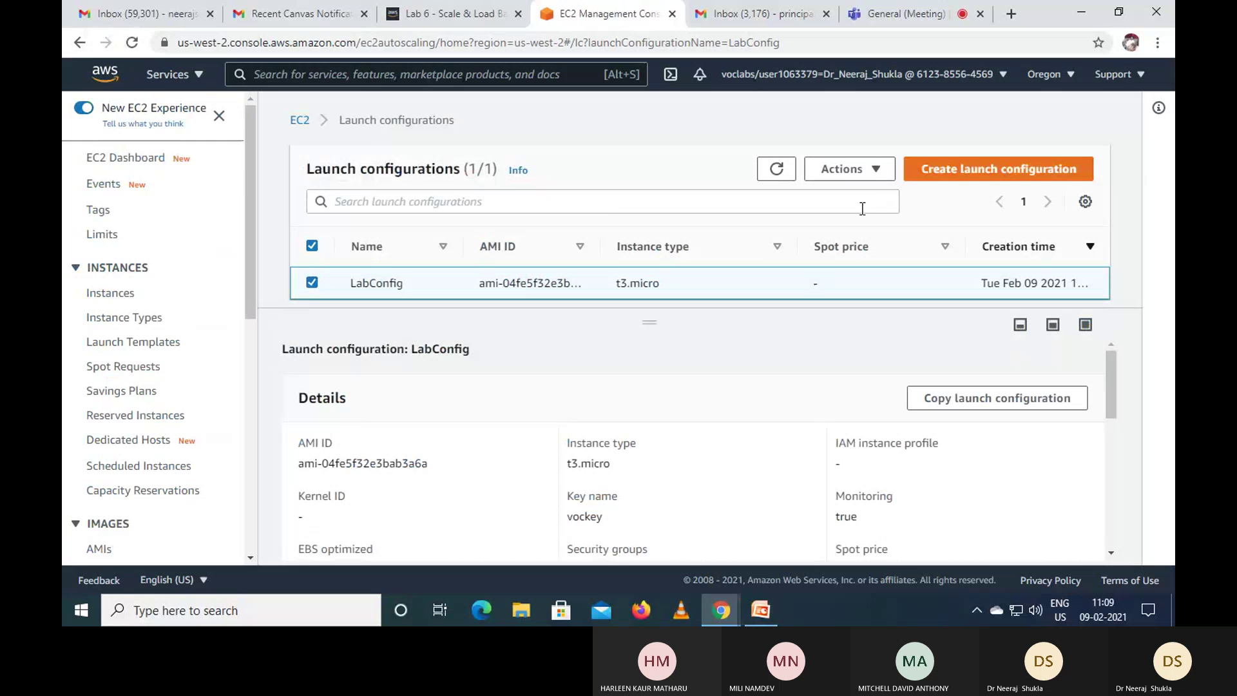
click(879, 173)
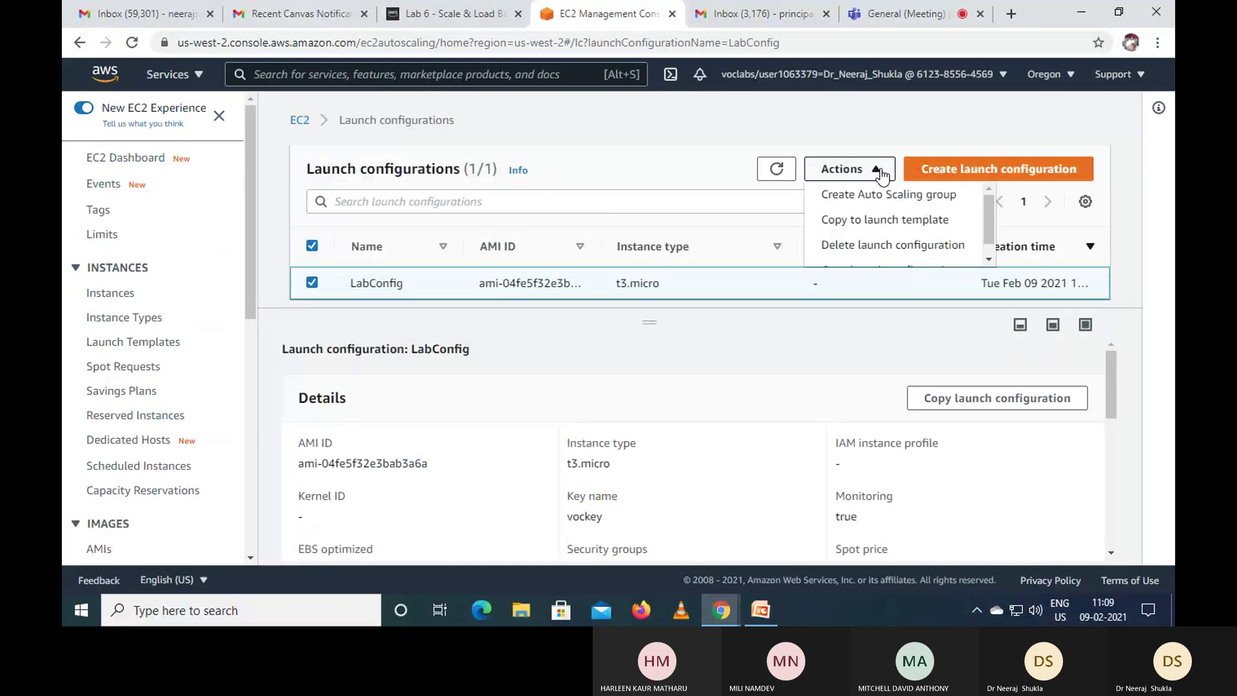
click(872, 193)
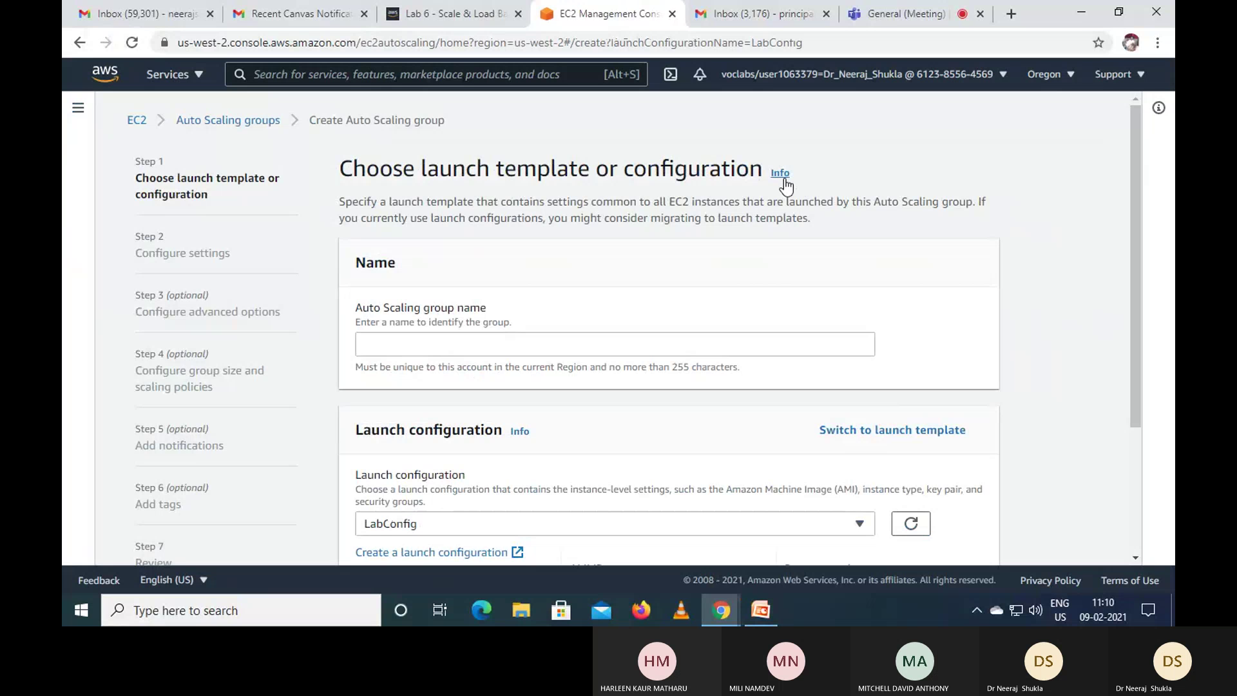
Step: Copy the group name from the lab's step 29 and name the Auto Scaling group Lab Auto Scaling Group
click(448, 16)
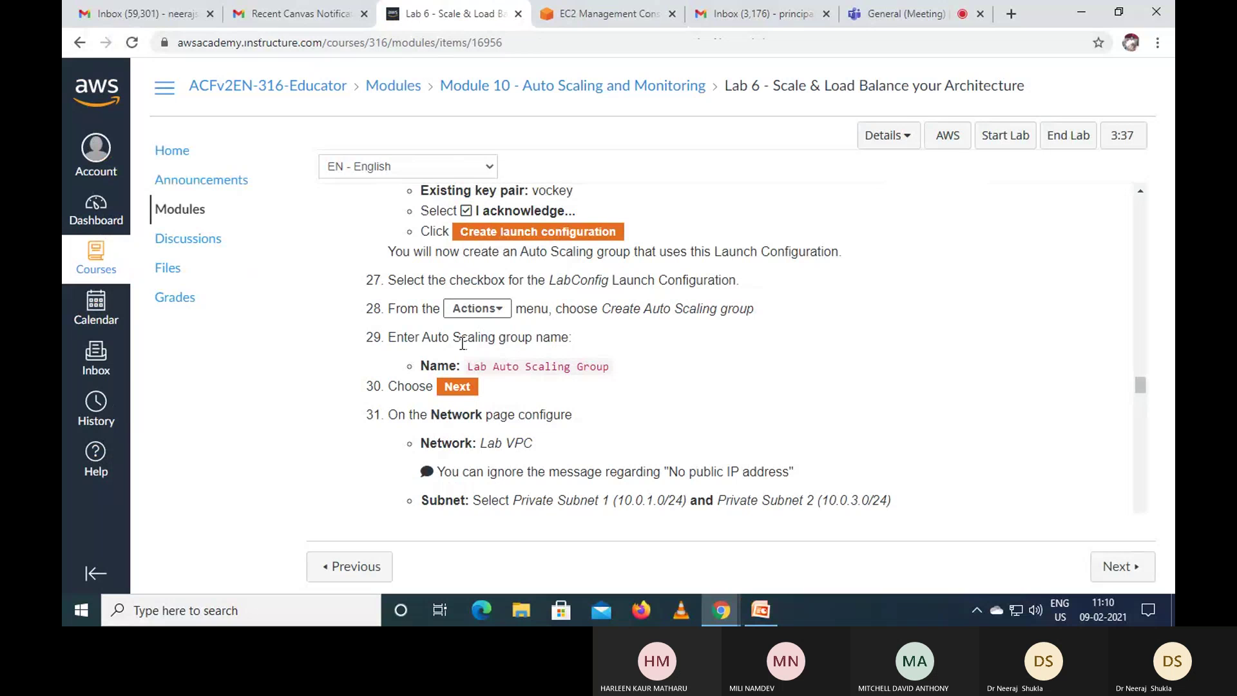
drag(468, 366, 621, 372)
right_click(561, 366)
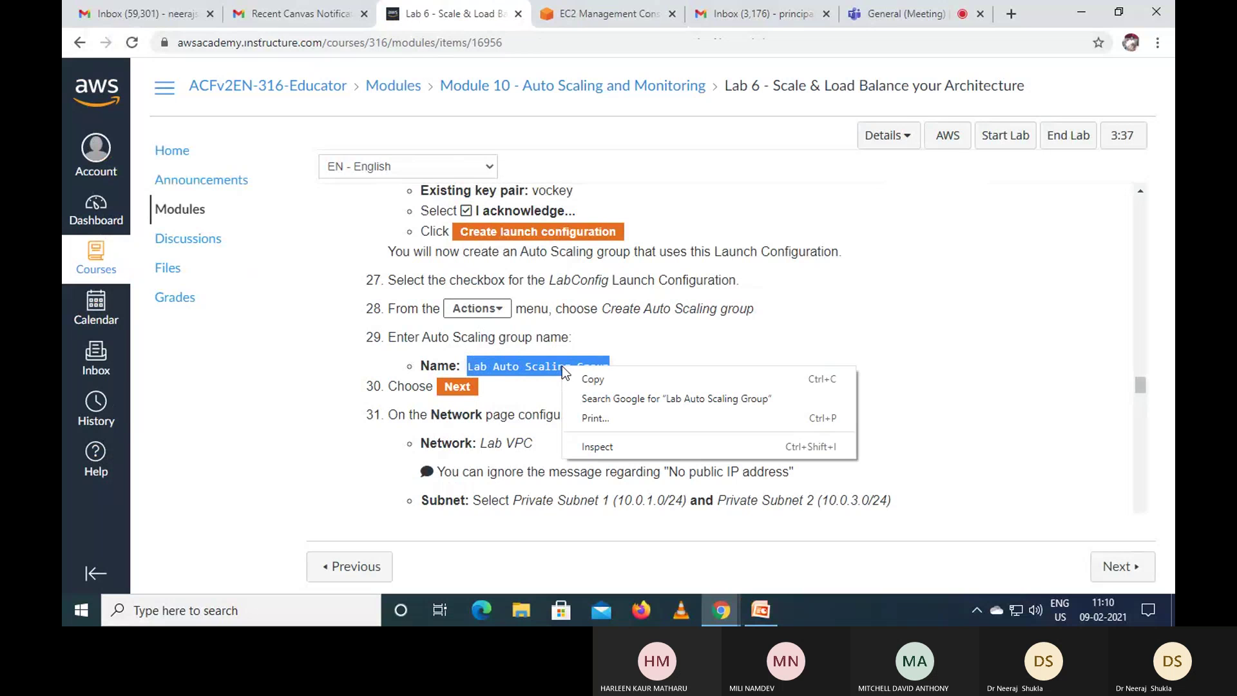
click(592, 380)
click(597, 15)
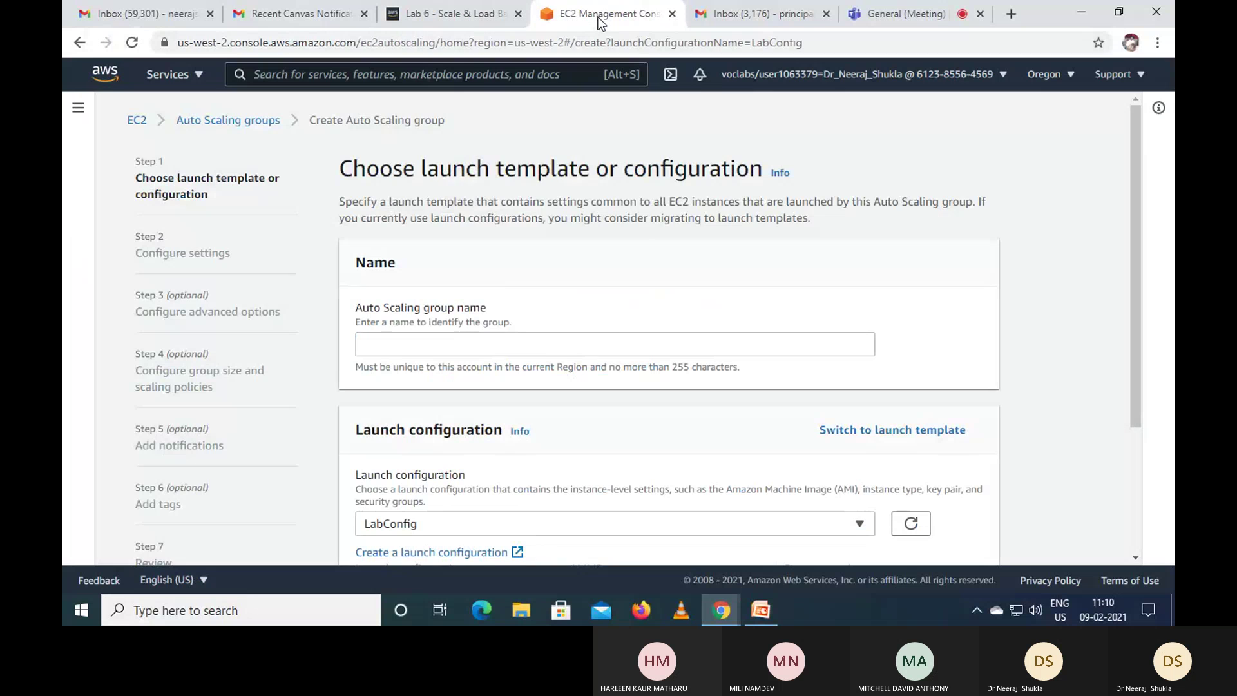
click(385, 341)
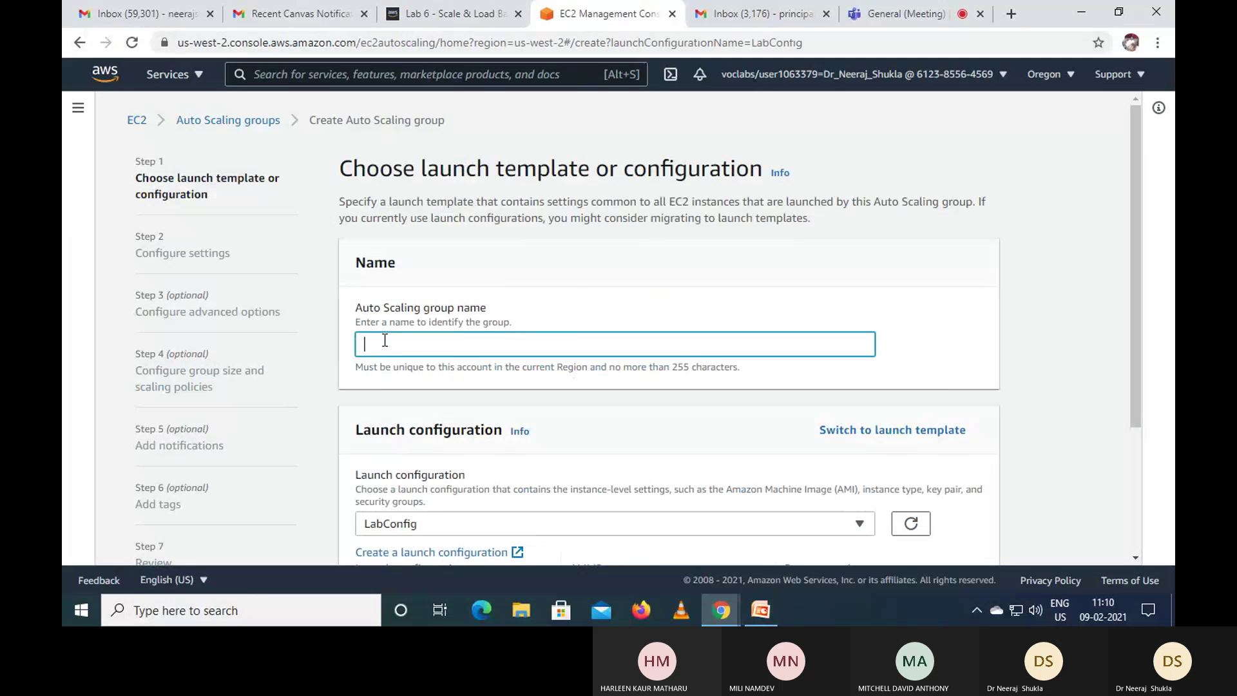
right_click(384, 342)
click(427, 230)
scroll(656, 430, down, 3)
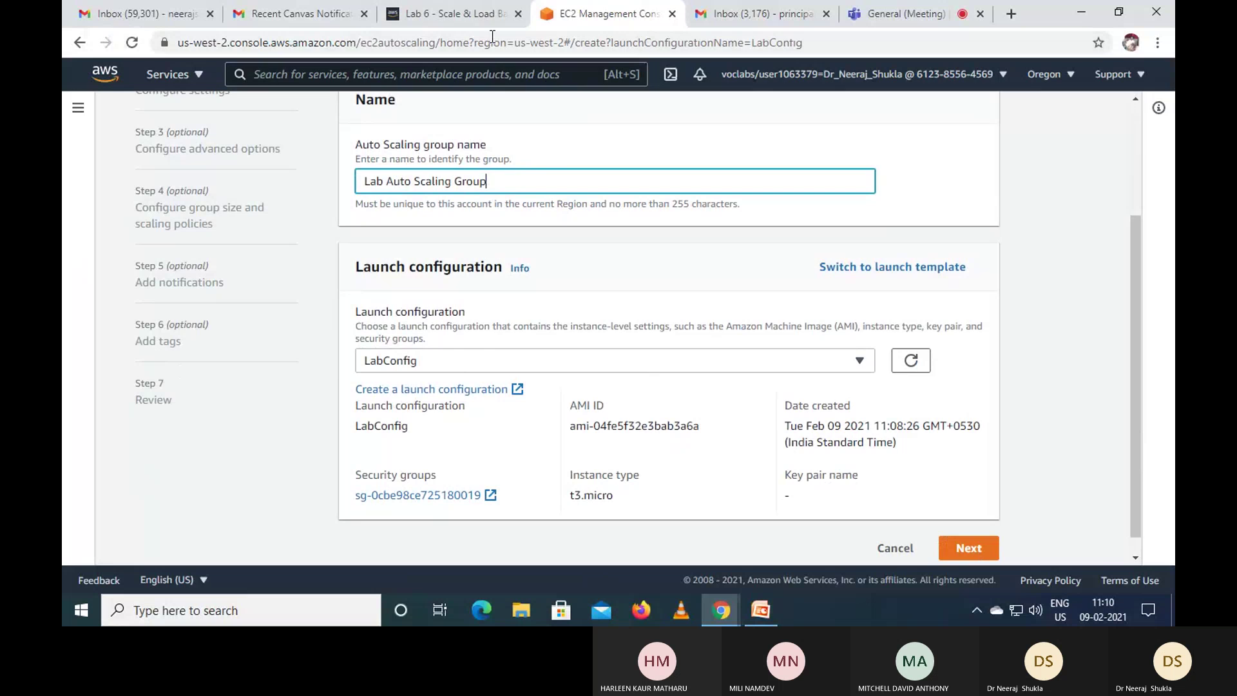
Step: Check the lab's step 30 and continue to the Auto Scaling group's network settings
click(477, 9)
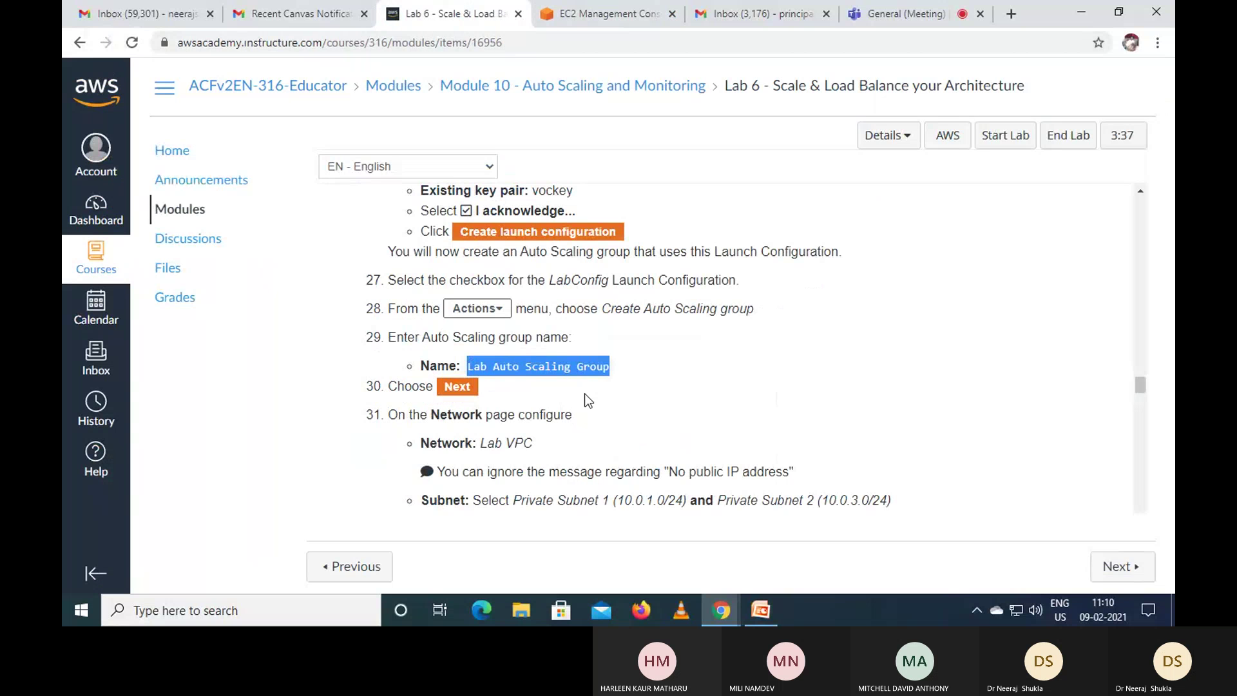
click(590, 15)
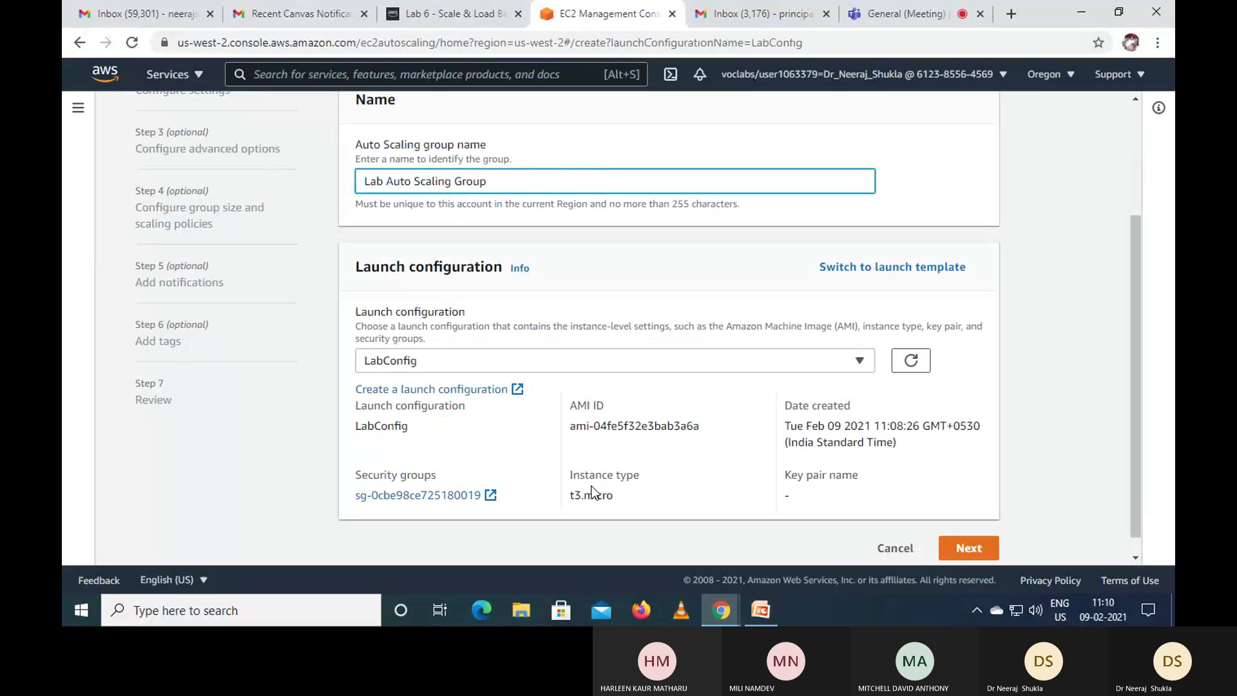
scroll(644, 493, down, 1)
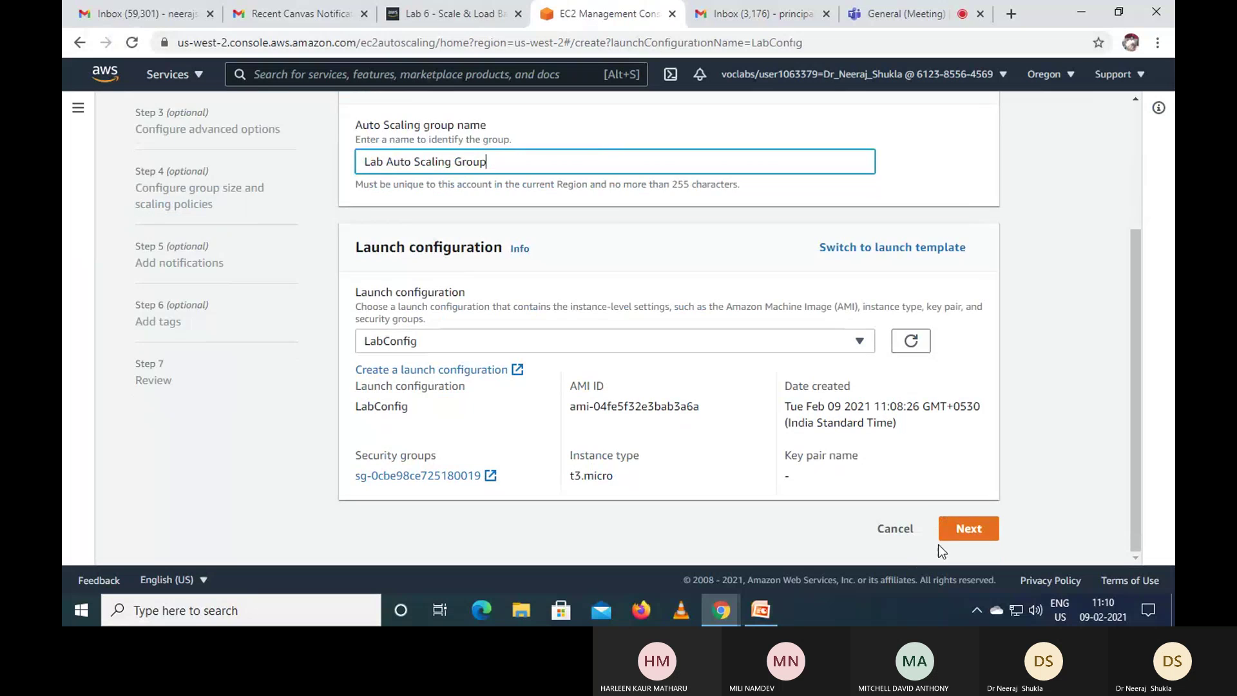
click(964, 536)
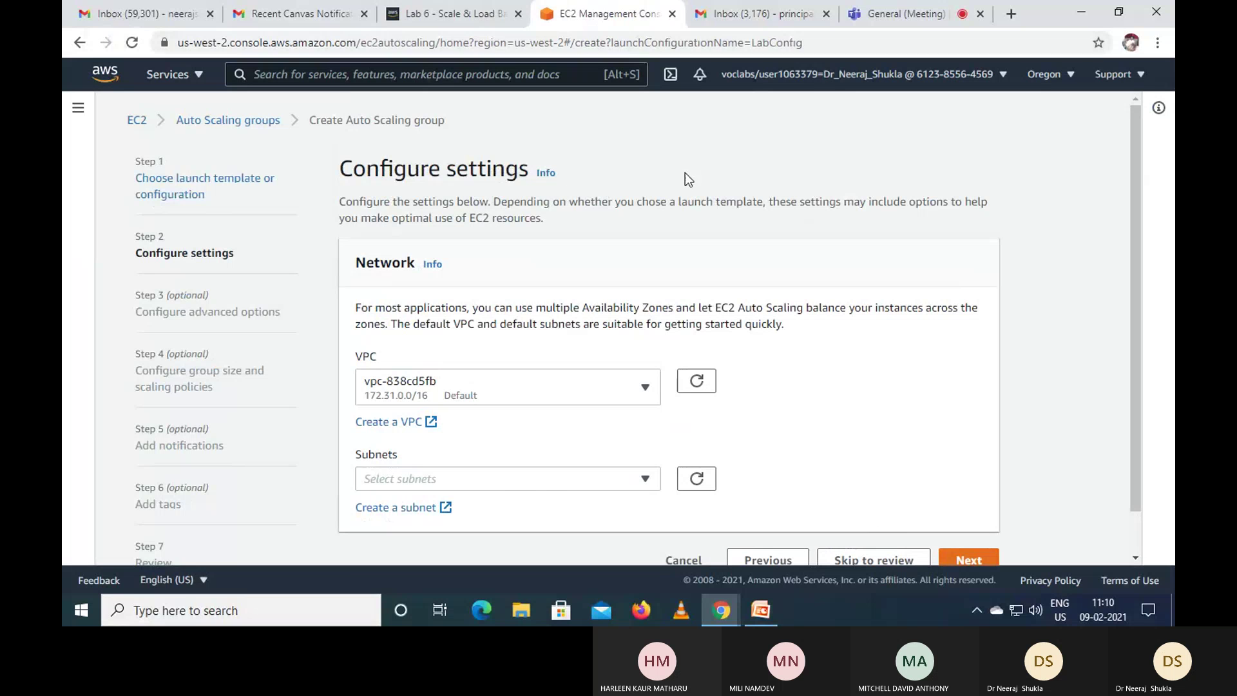
Step: Check the lab's step 31 and set the Auto Scaling group's VPC to Lab VPC
click(454, 14)
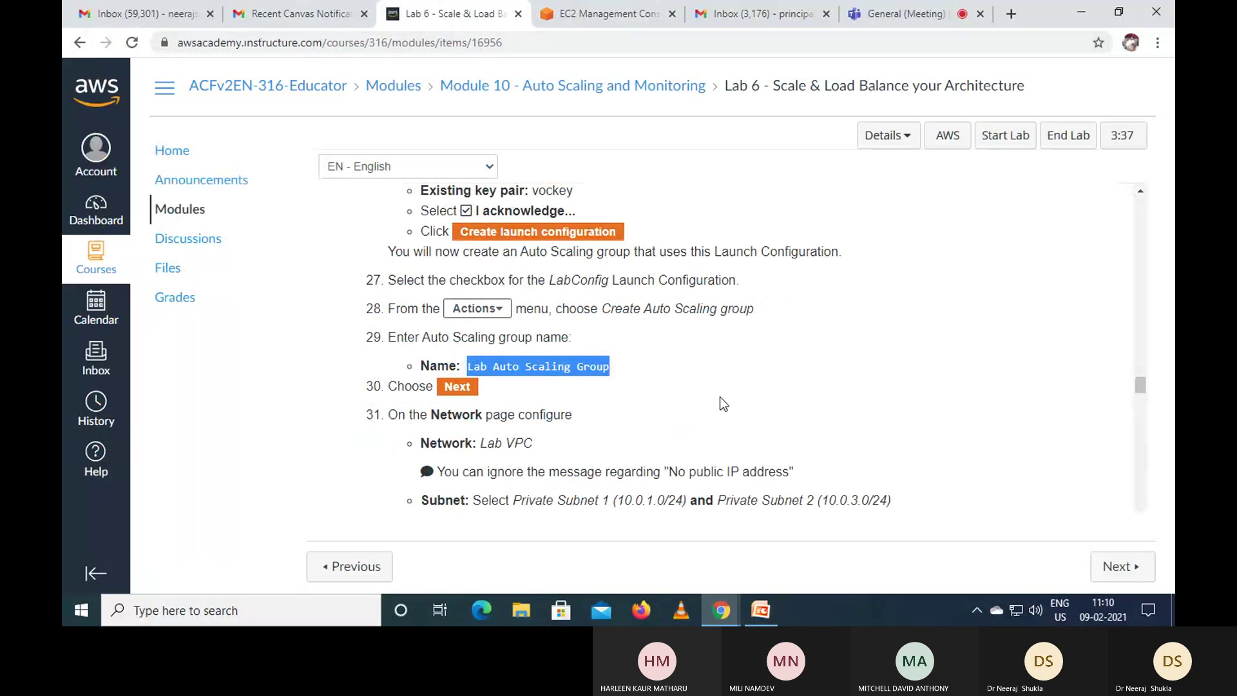
scroll(562, 394, down, 1)
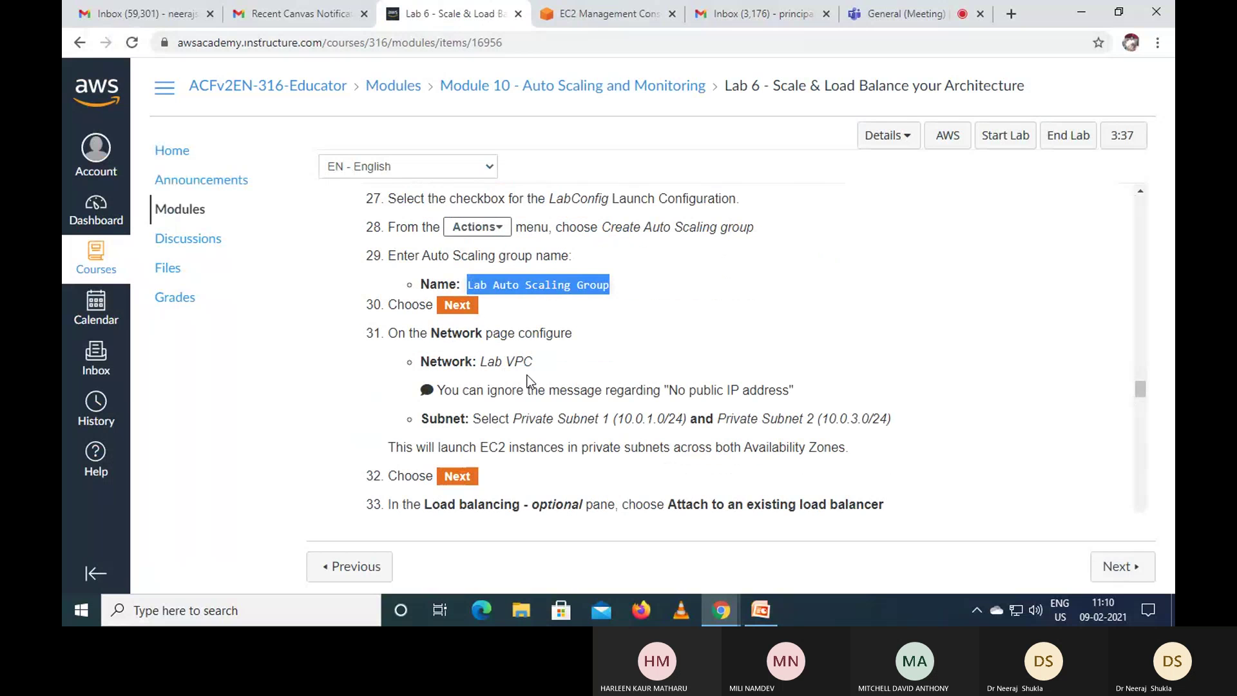
click(578, 15)
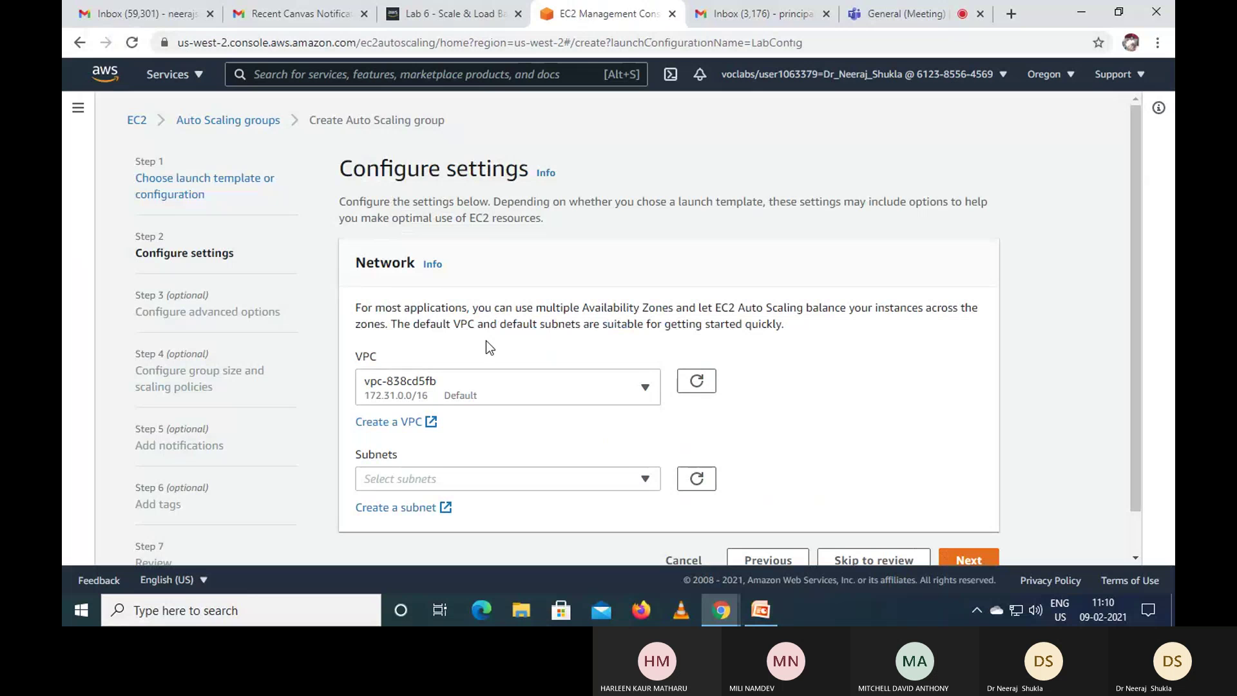
scroll(554, 326, down, 1)
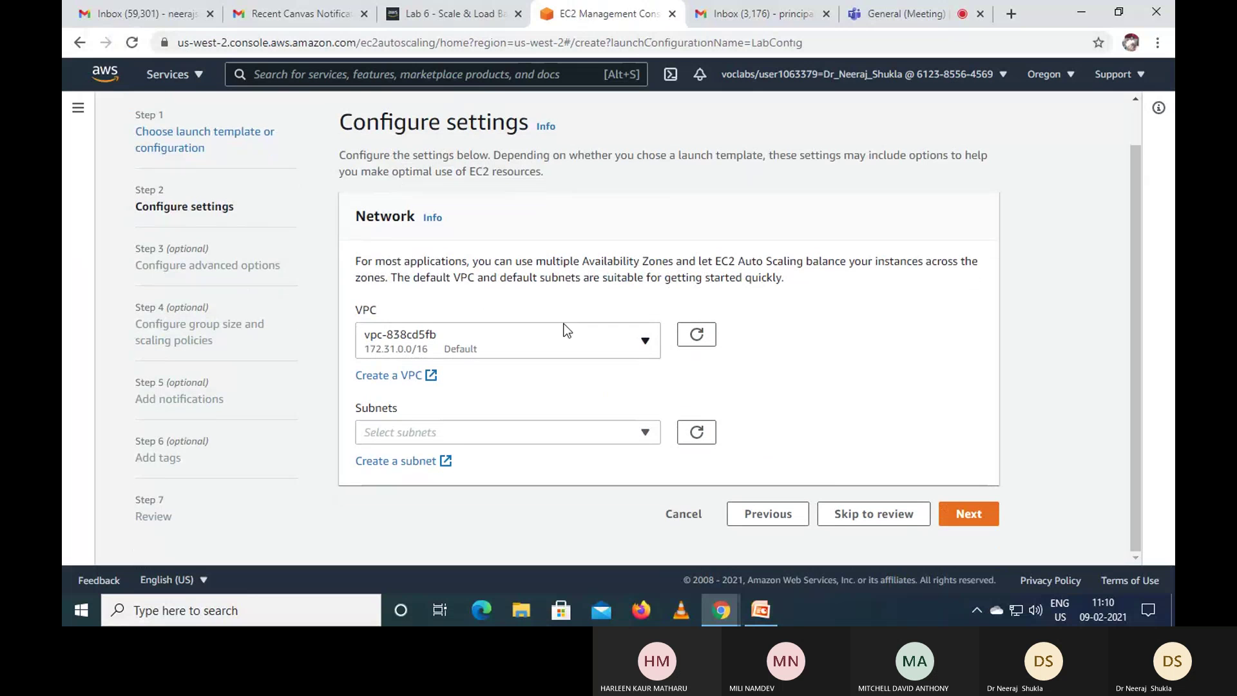
click(651, 348)
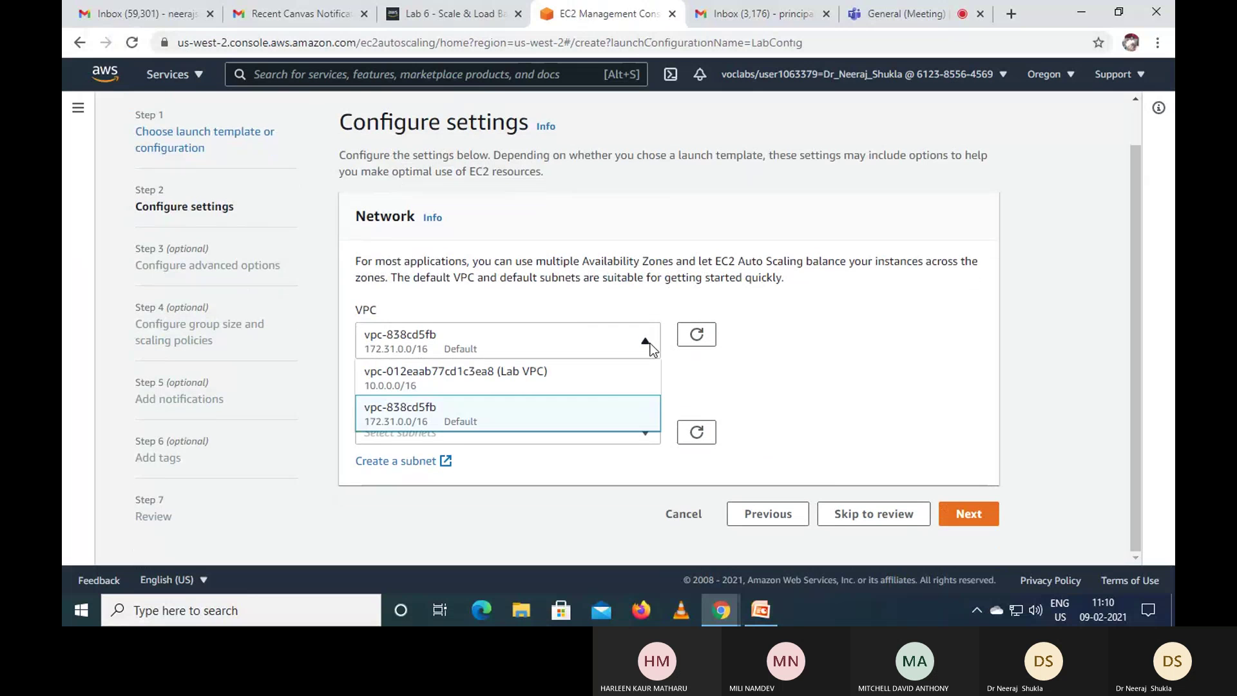
click(609, 375)
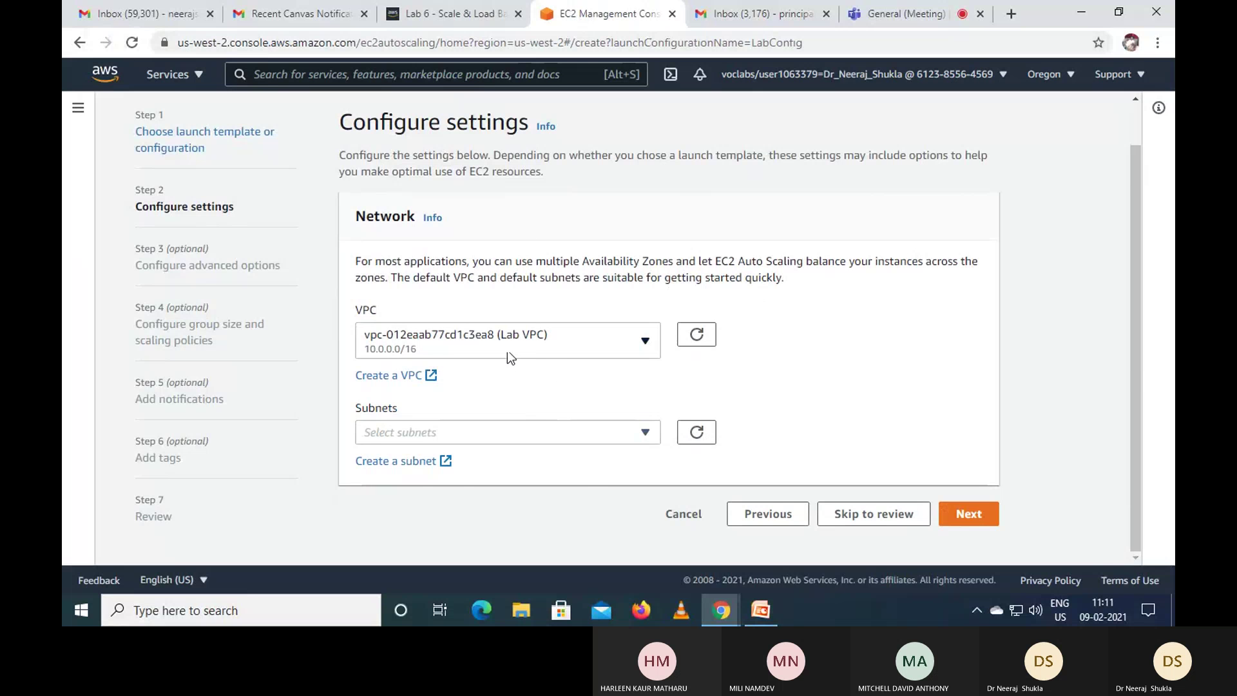
Step: Check the lab's subnet instruction and add Private Subnet 1 (10.0.1.0/24) and Private Subnet 2 (10.0.3.0/24) to the group
click(487, 15)
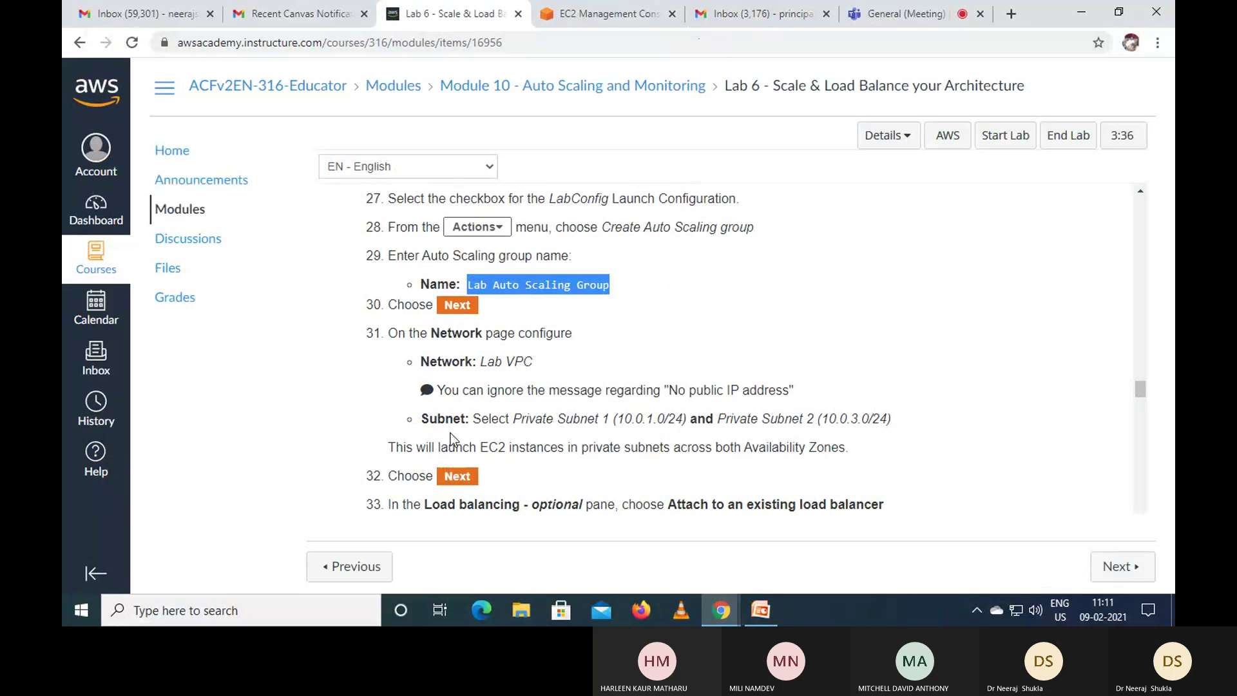
scroll(455, 419, down, 1)
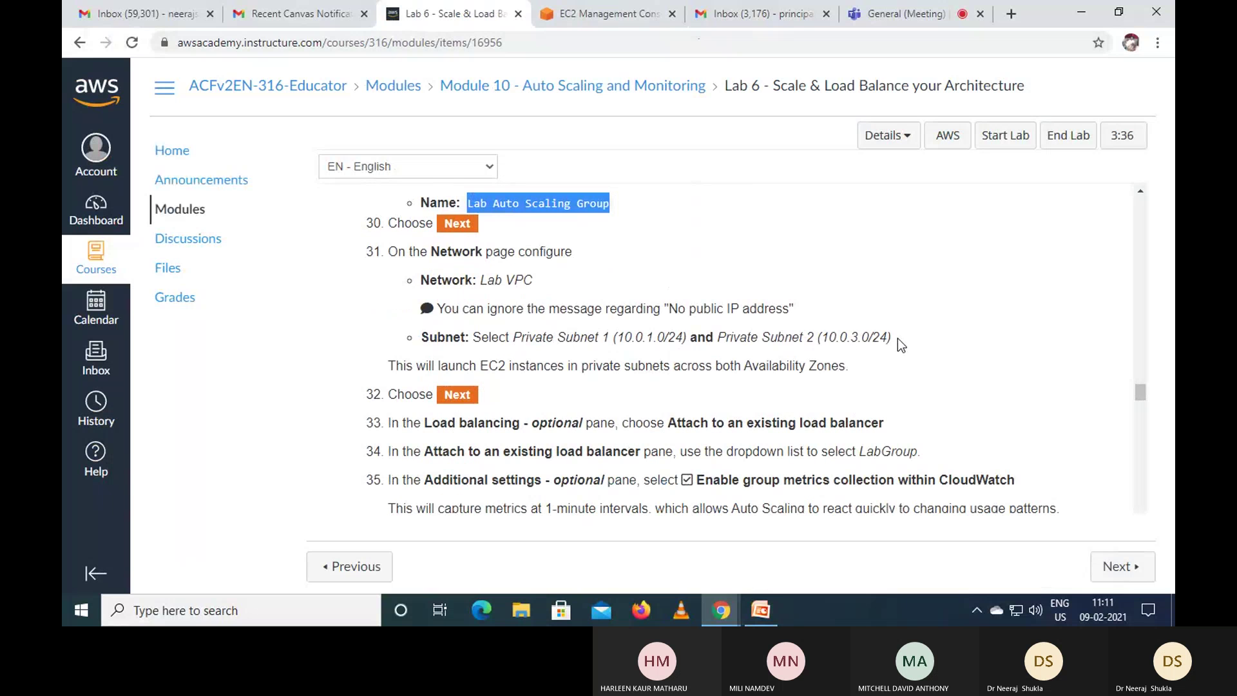
click(591, 13)
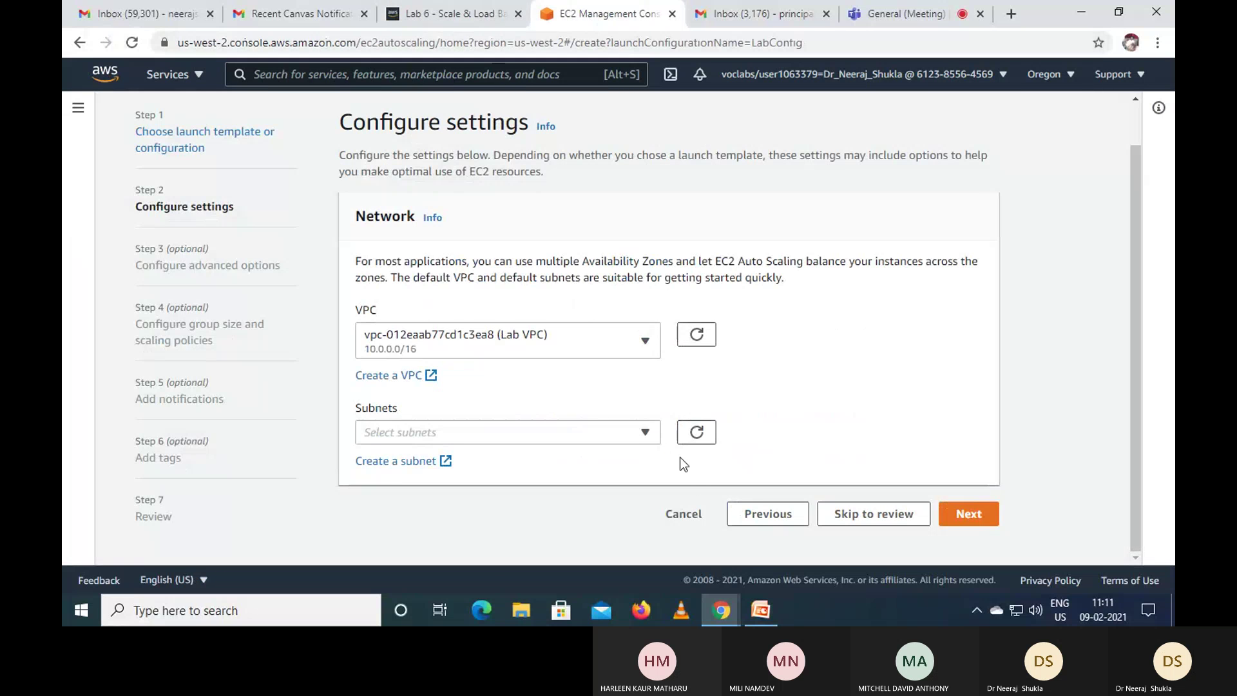
click(644, 436)
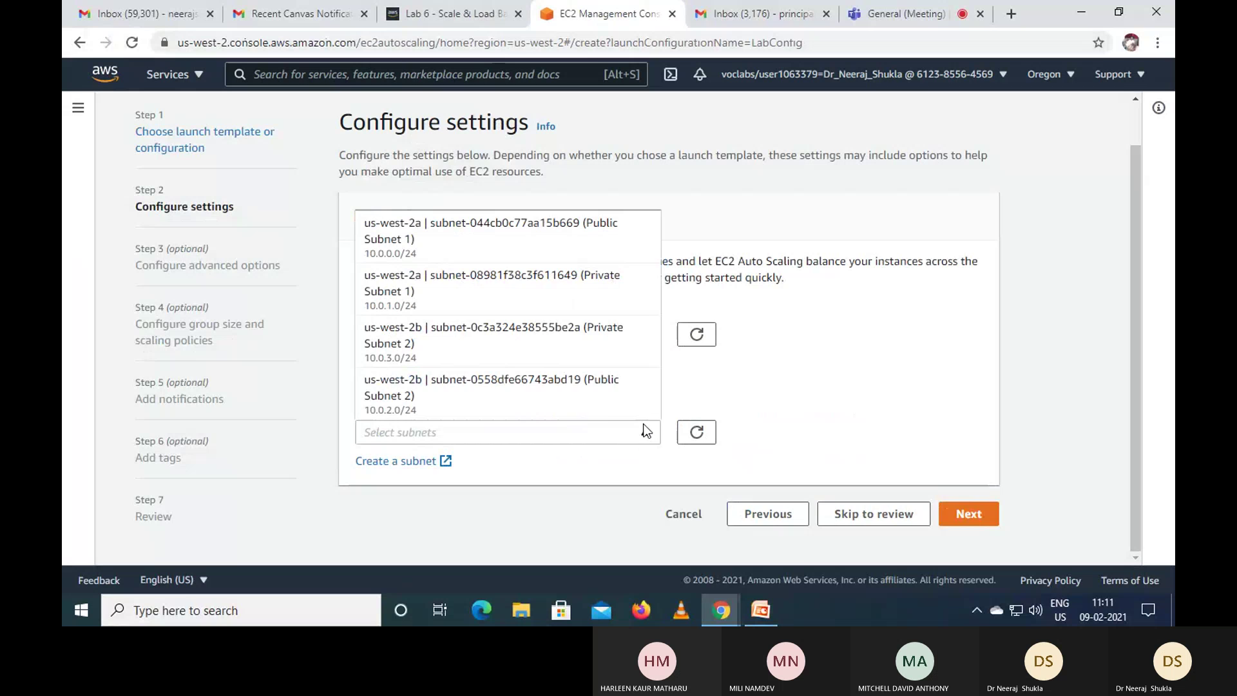
click(618, 307)
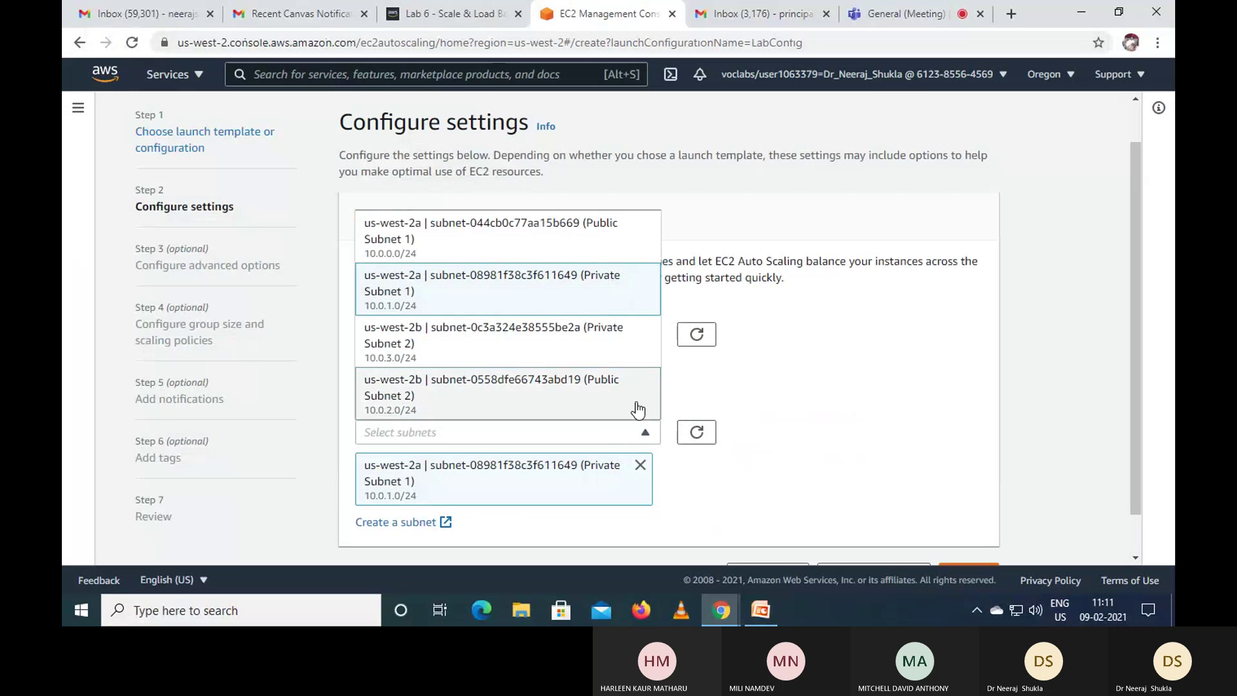
click(624, 351)
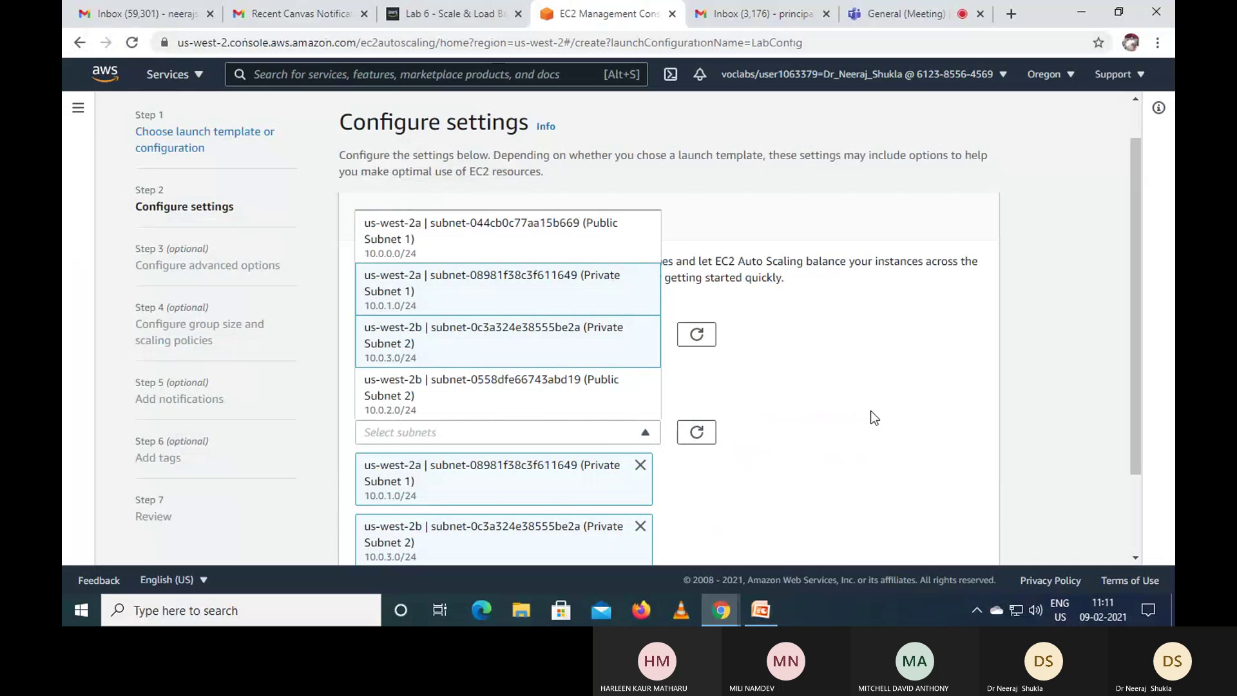
scroll(871, 417, down, 2)
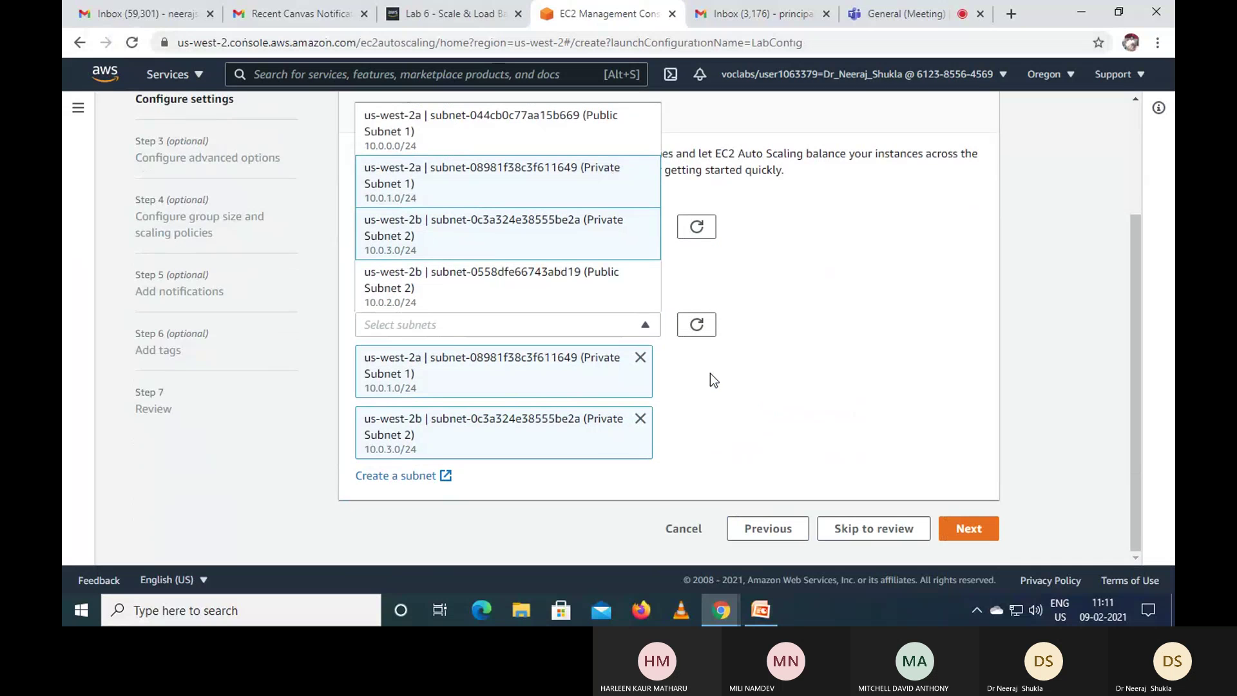
Step: Check the lab's step 32 and continue to the Auto Scaling group's advanced options
click(451, 13)
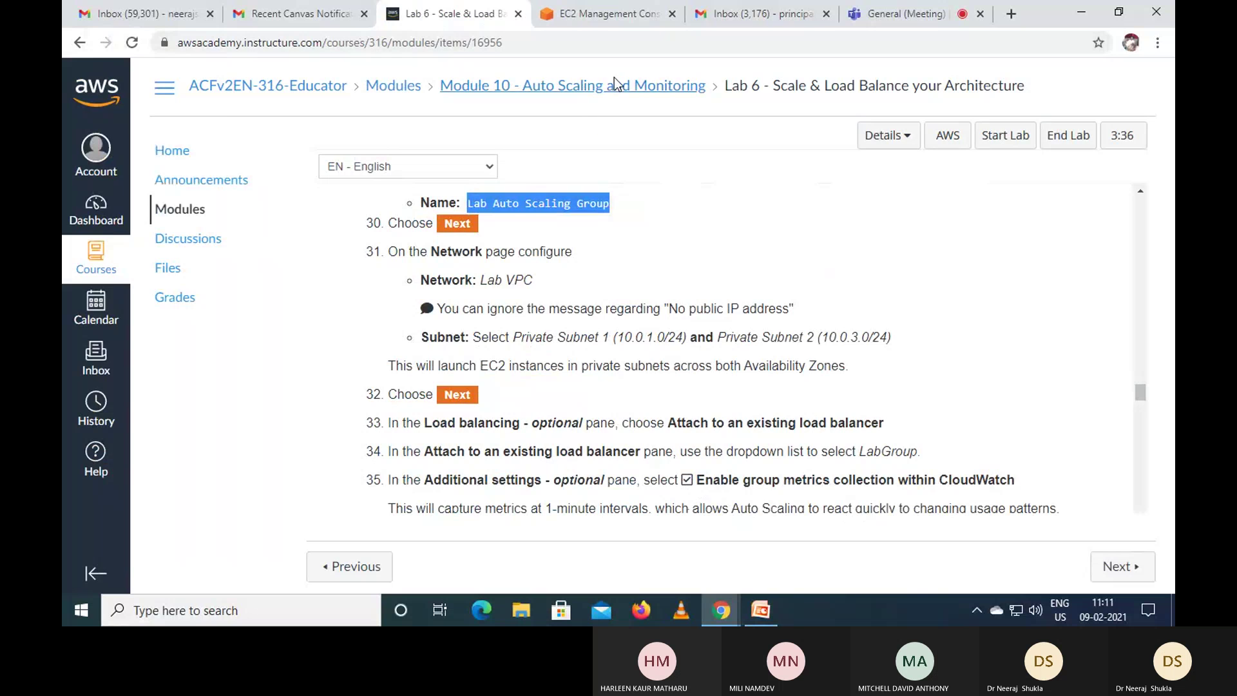
click(590, 20)
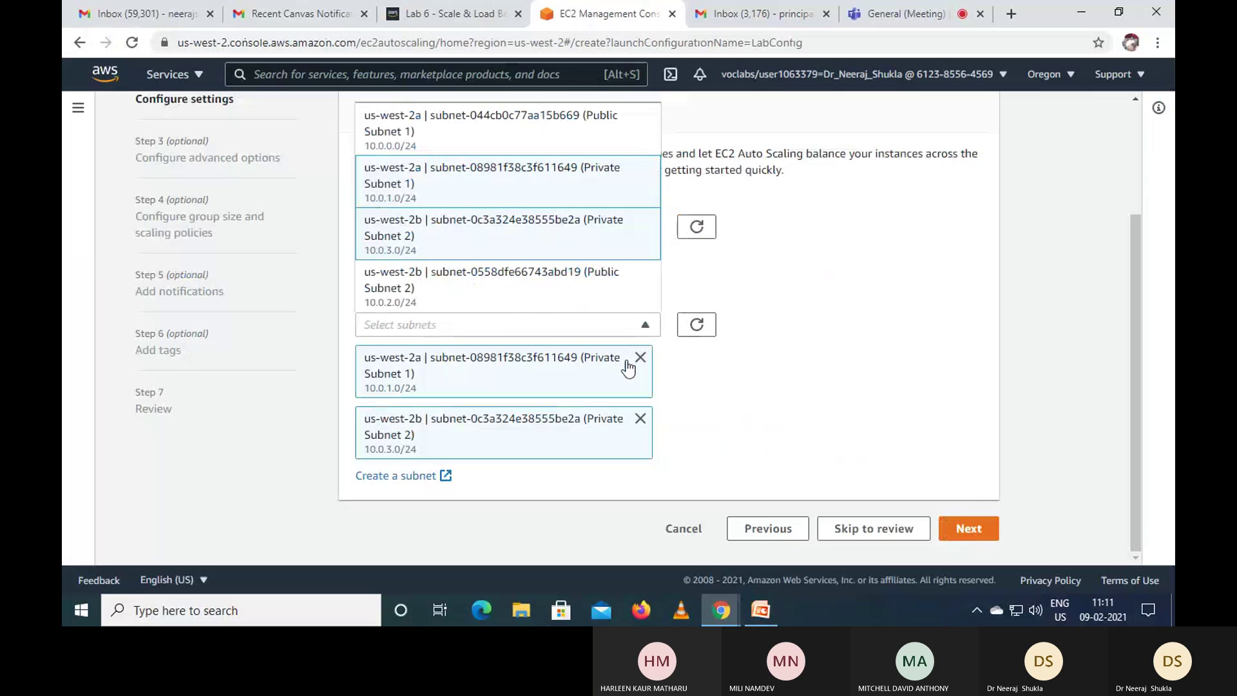
click(977, 531)
Step: Check the lab's step 33 and set load balancing to attach to an existing load balancer
key(ctrl+shift+Tab)
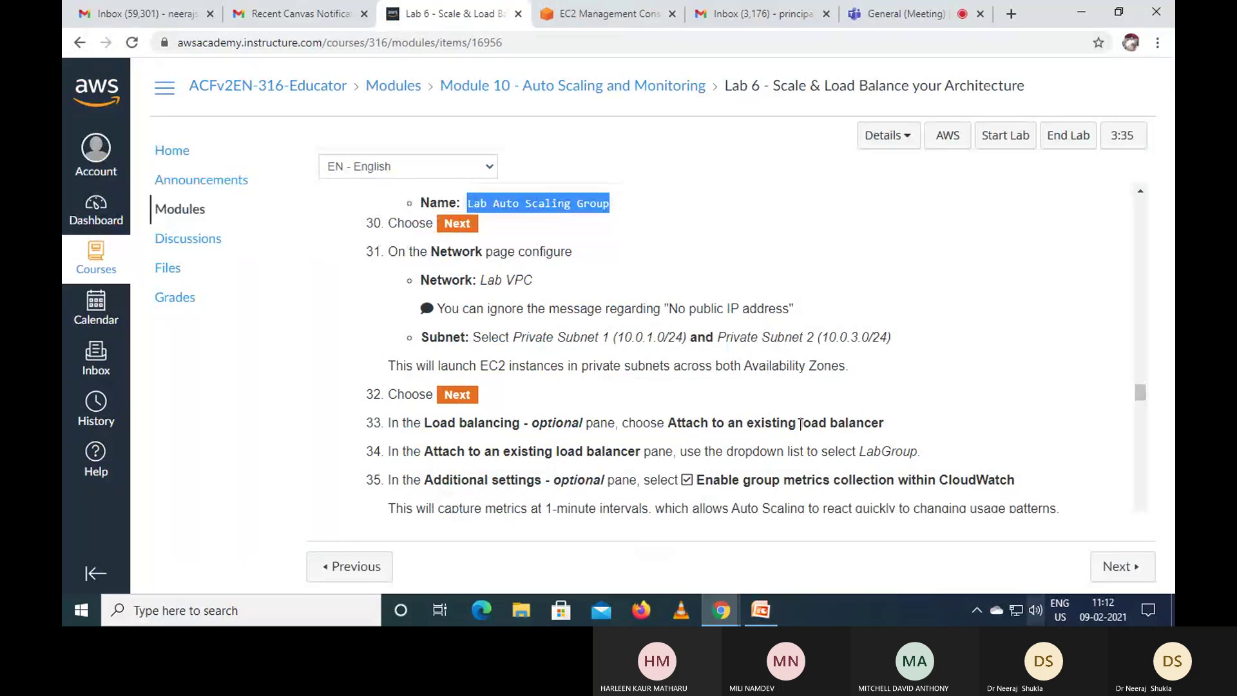
click(616, 14)
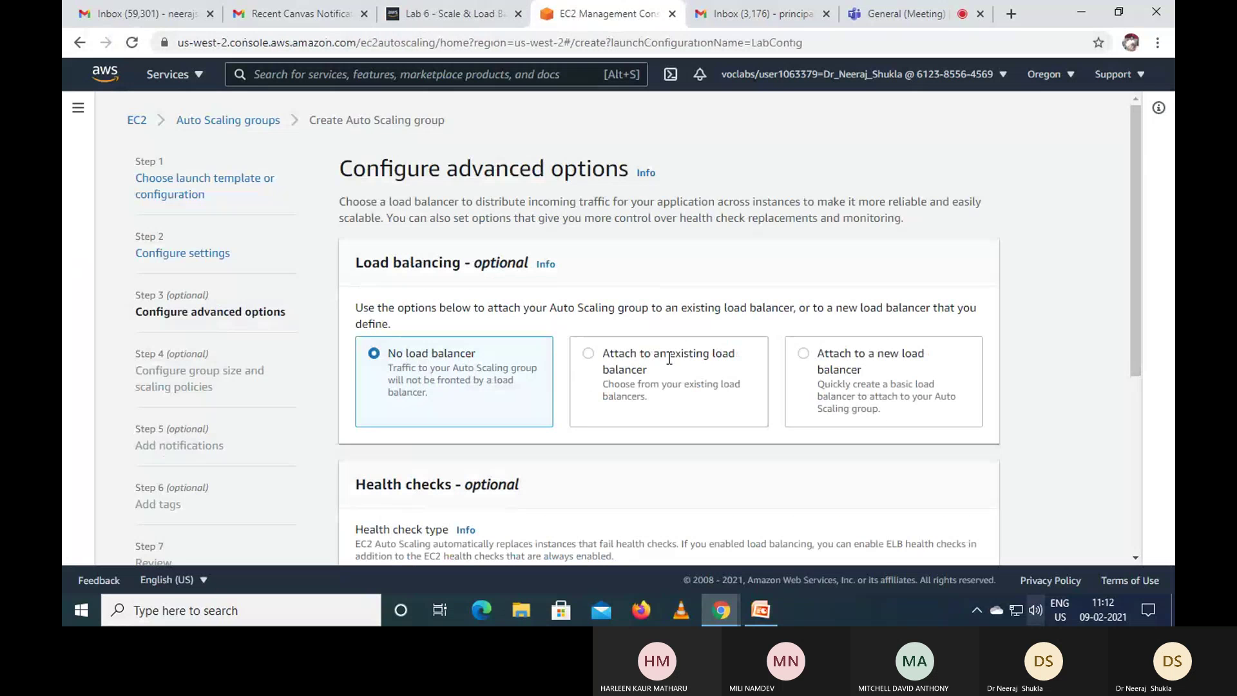
click(588, 354)
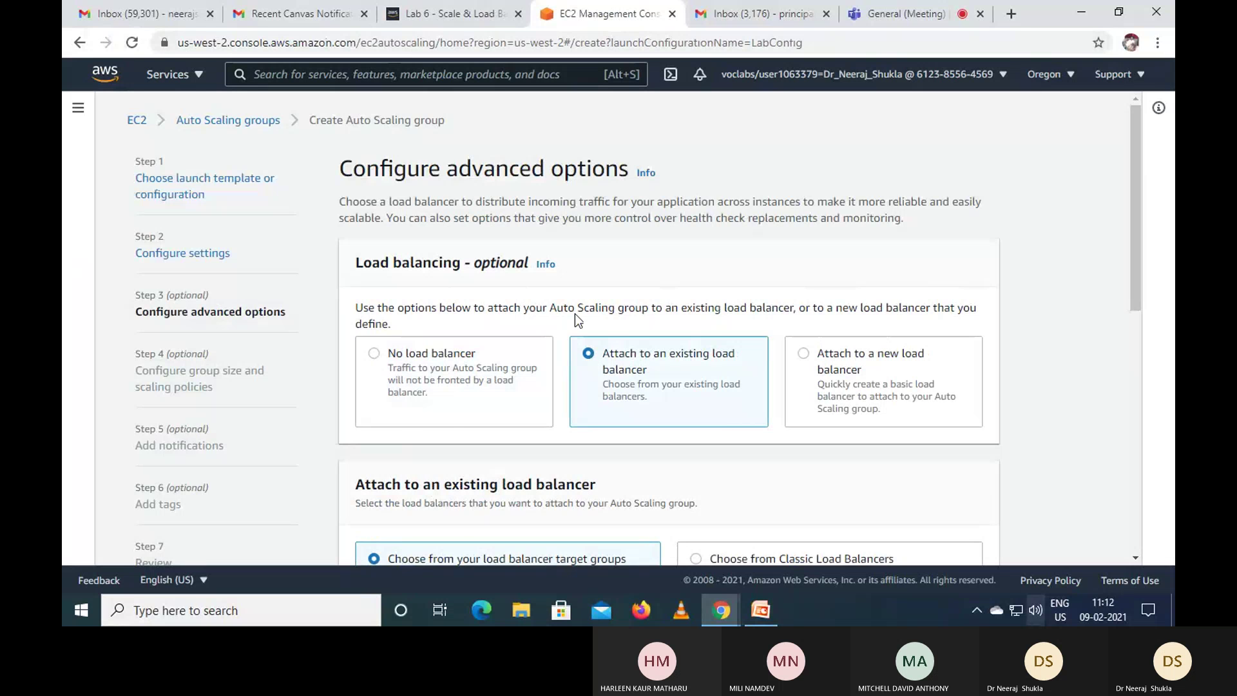
Step: Check the lab's step 34 and attach the existing LabGroup | HTTP target group to the Auto Scaling group
click(469, 11)
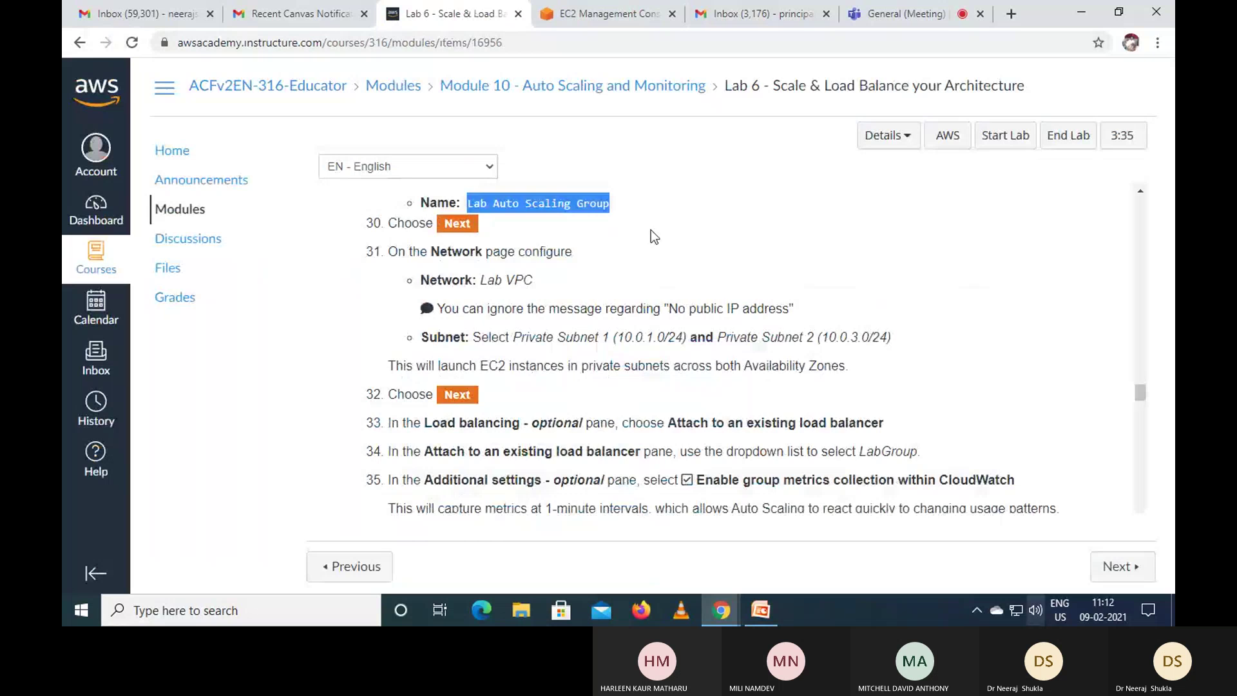
scroll(651, 229, down, 1)
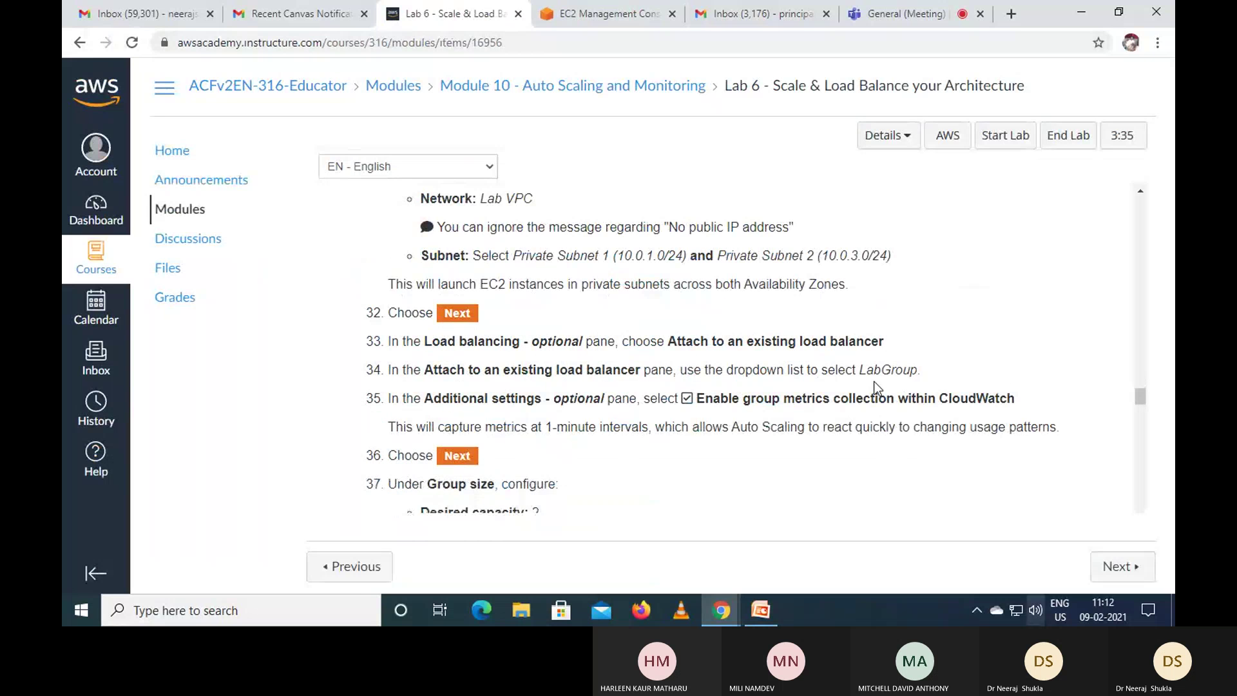
click(603, 16)
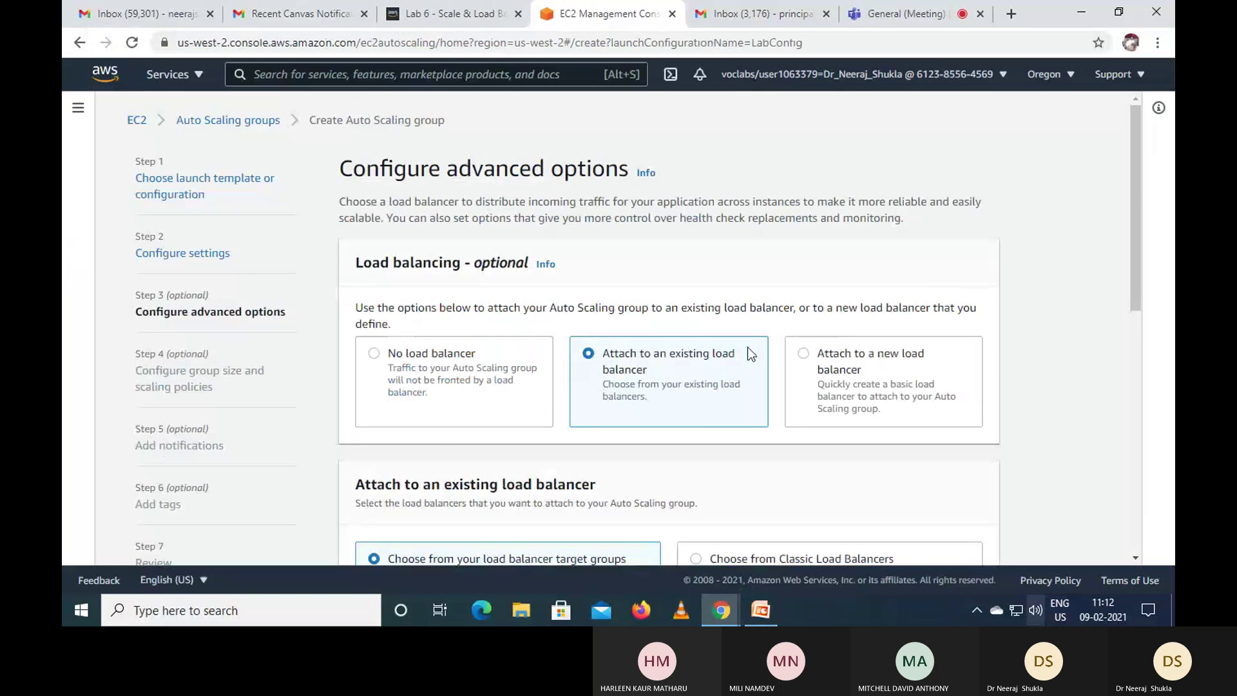
scroll(793, 378, down, 3)
scroll(793, 378, down, 1)
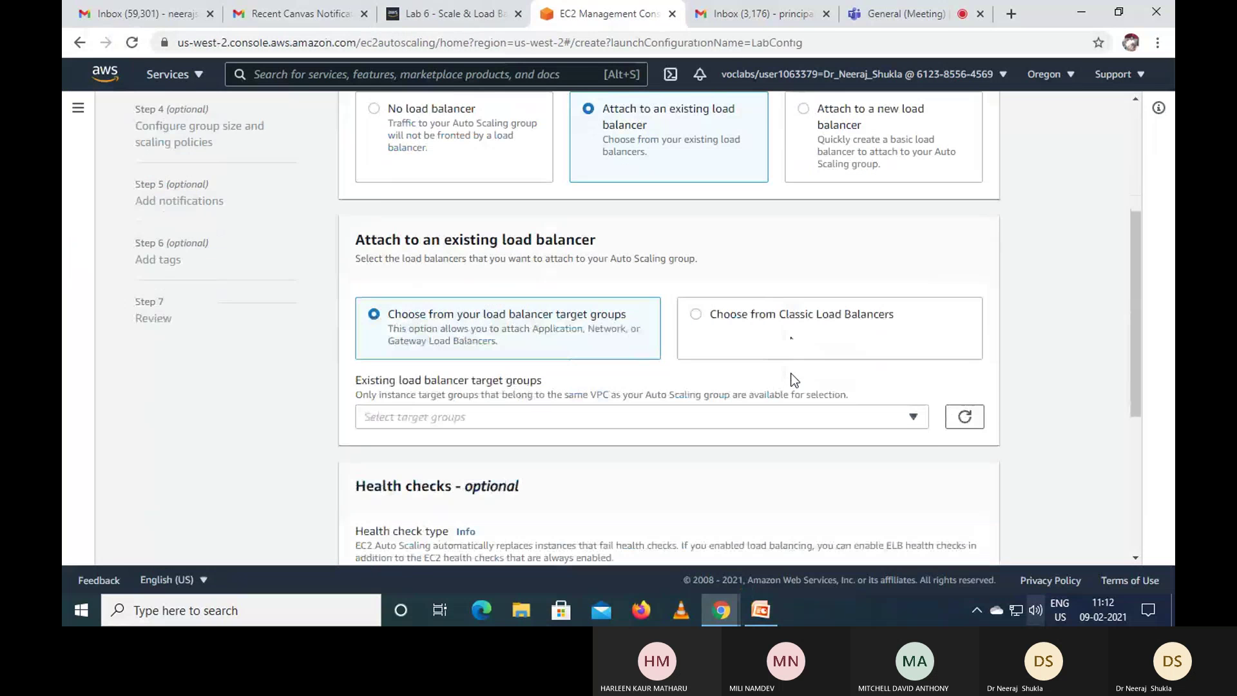
click(904, 419)
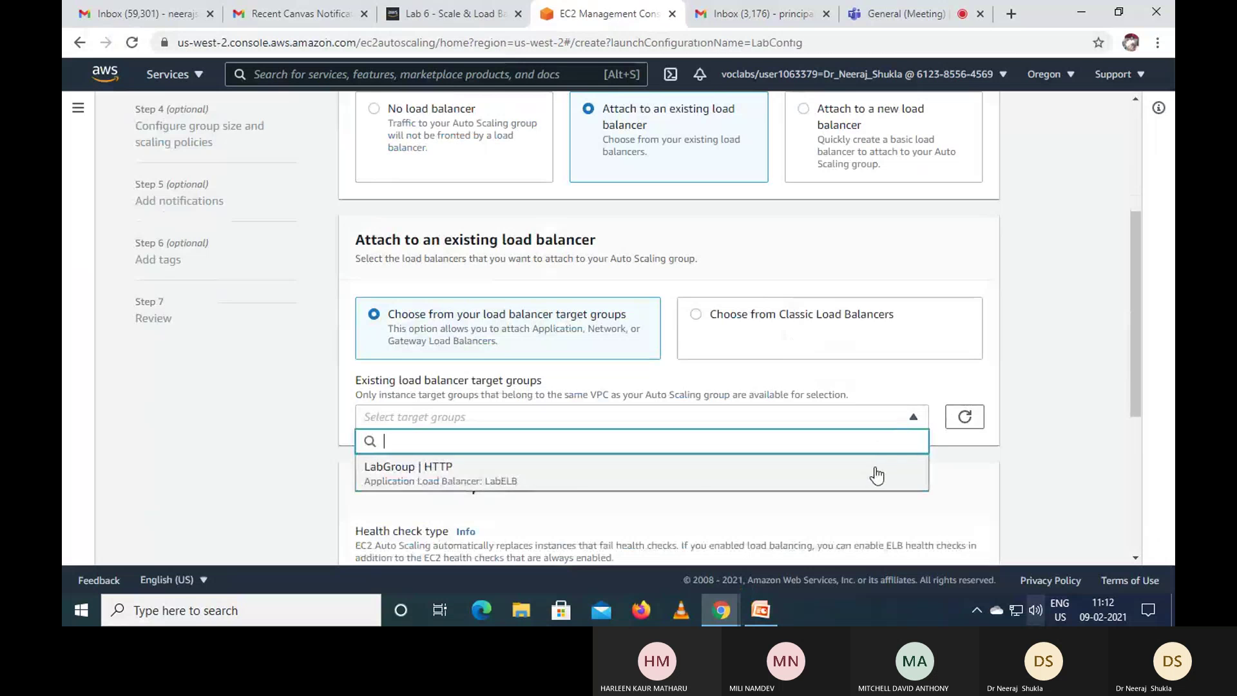
click(446, 487)
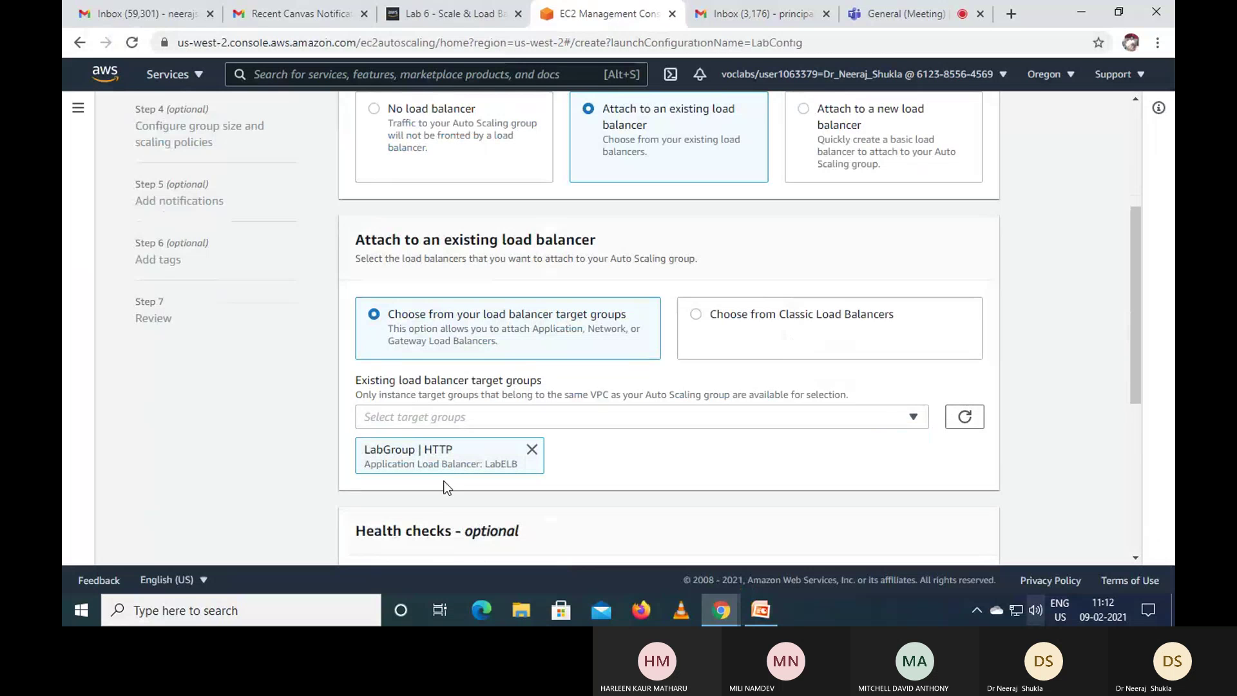
Step: Check the lab's step 35 and enable group metrics collection within CloudWatch for the Auto Scaling group
scroll(615, 471, down, 2)
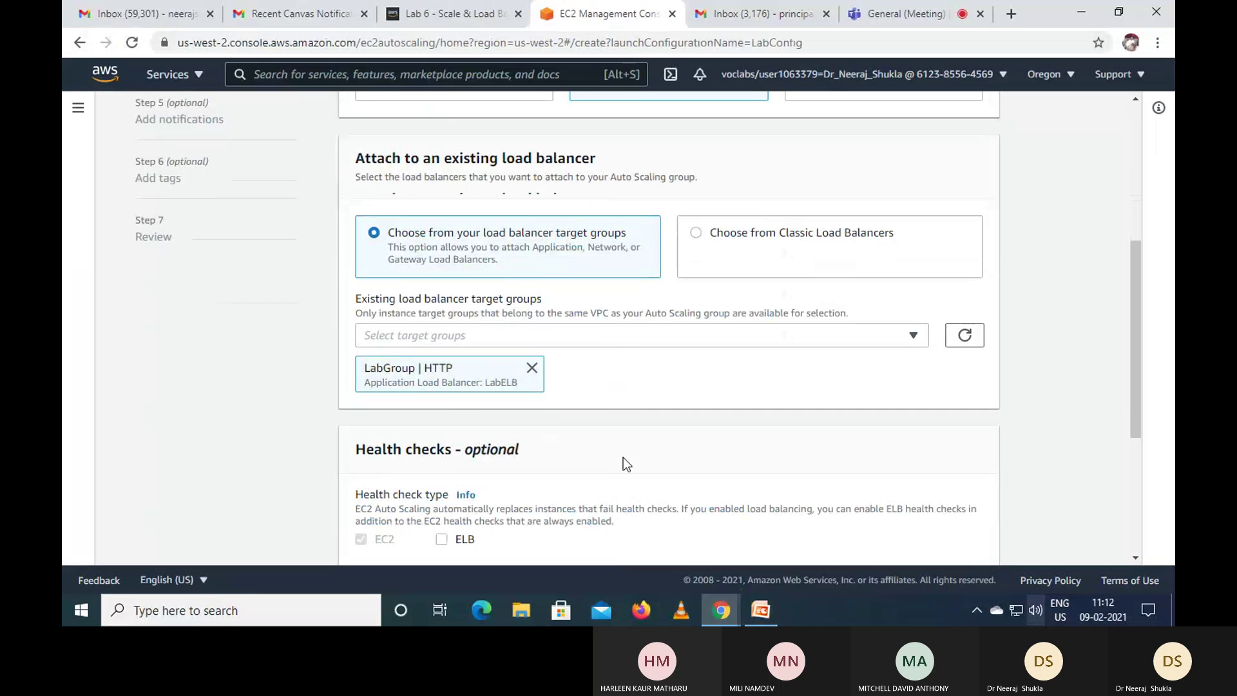
click(470, 9)
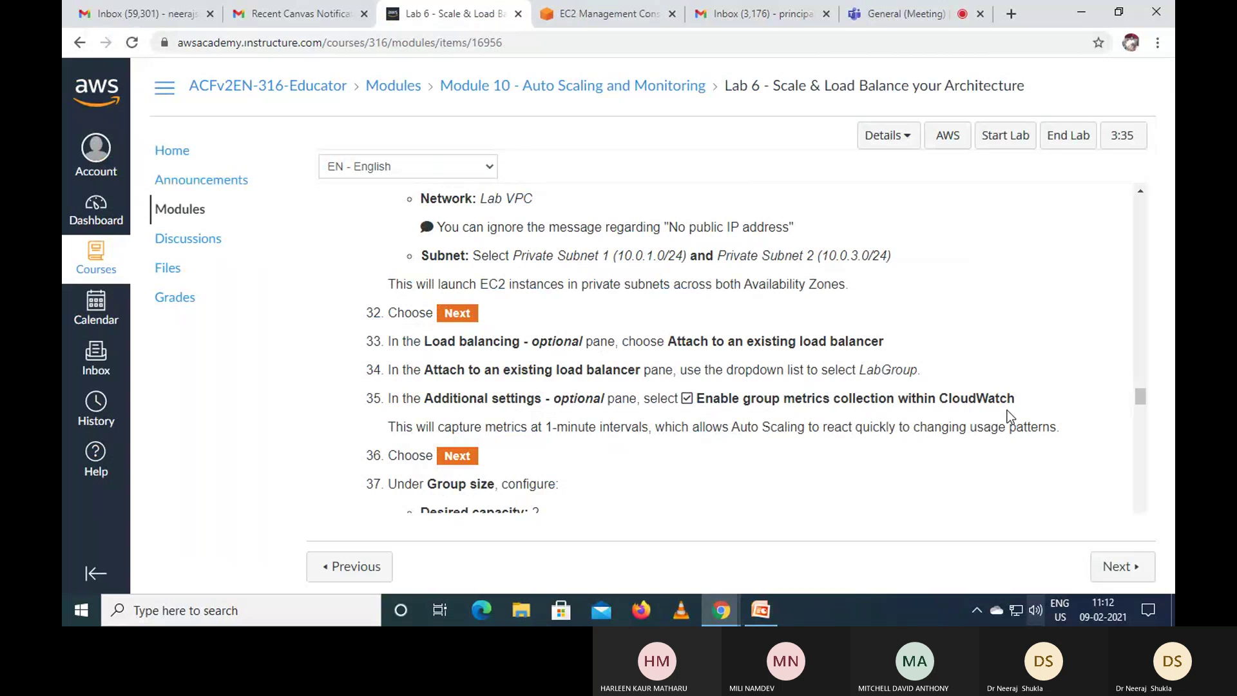
click(606, 14)
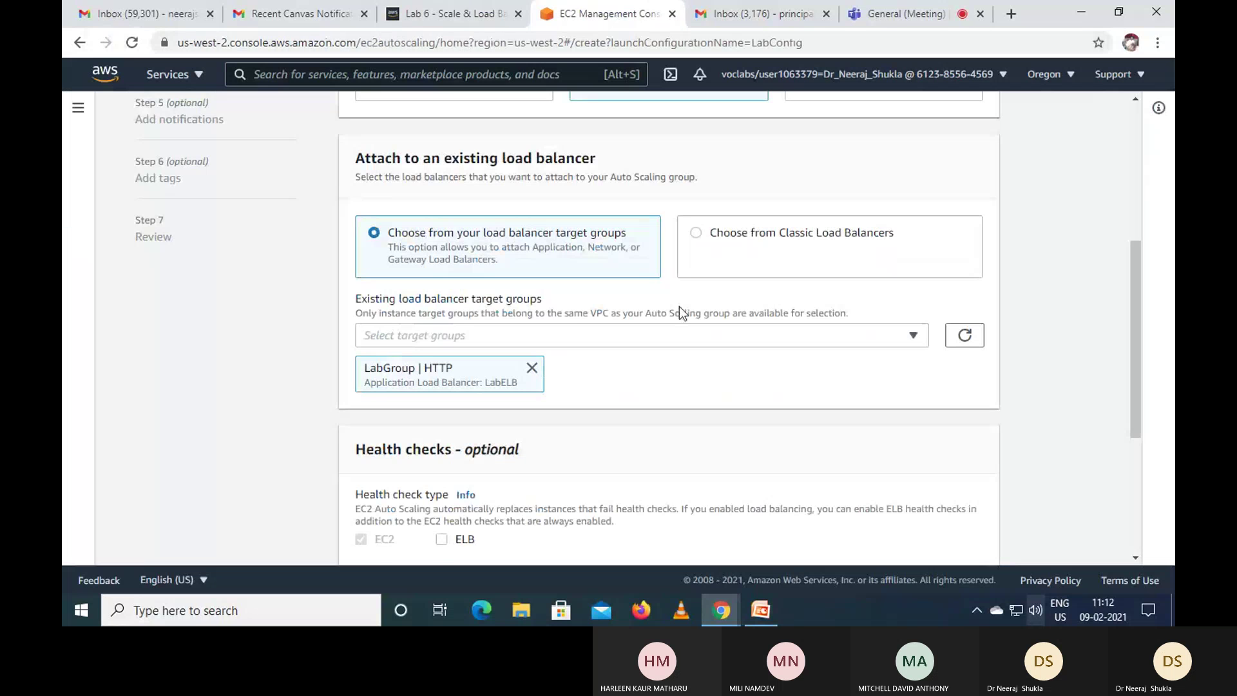
scroll(682, 306, down, 4)
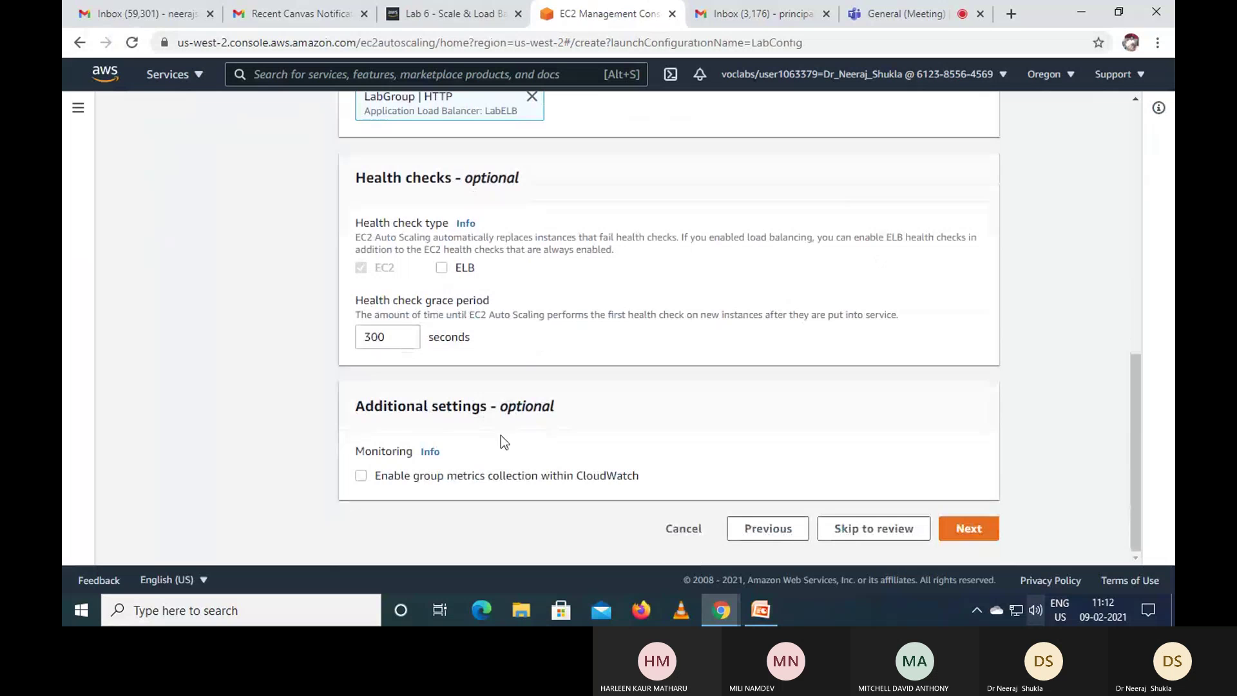
click(361, 476)
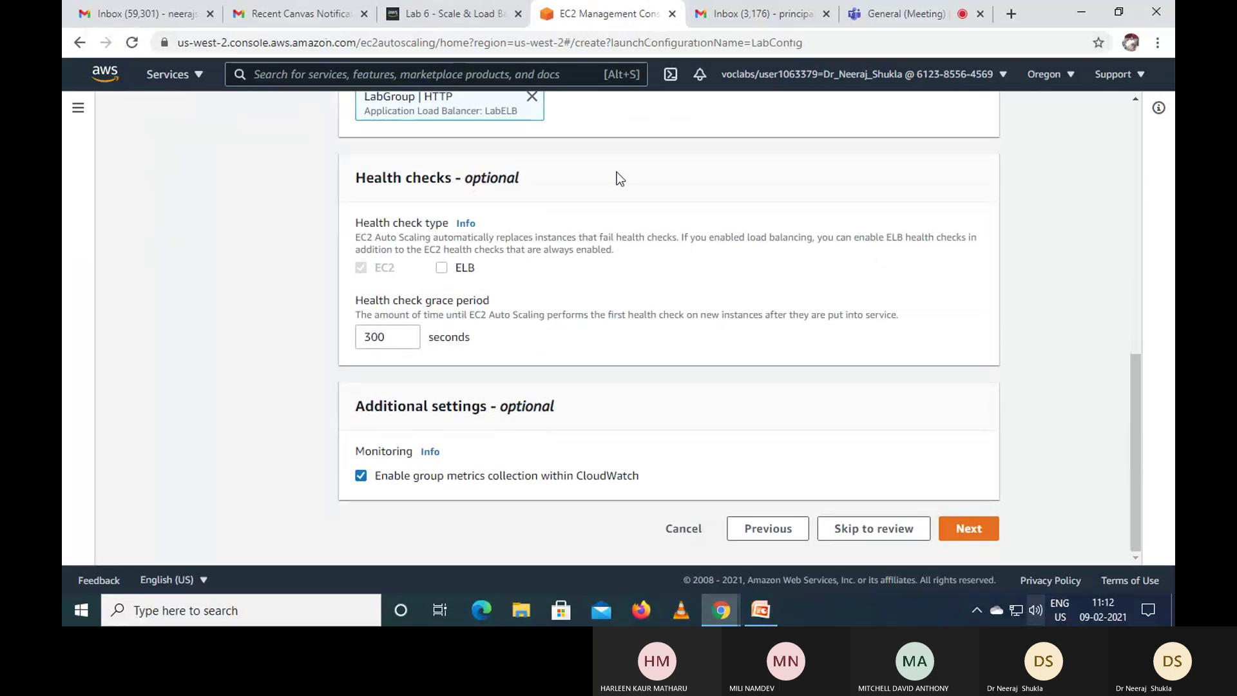
Step: Check the lab's step 36 and return to the Auto Scaling group's advanced options
click(454, 6)
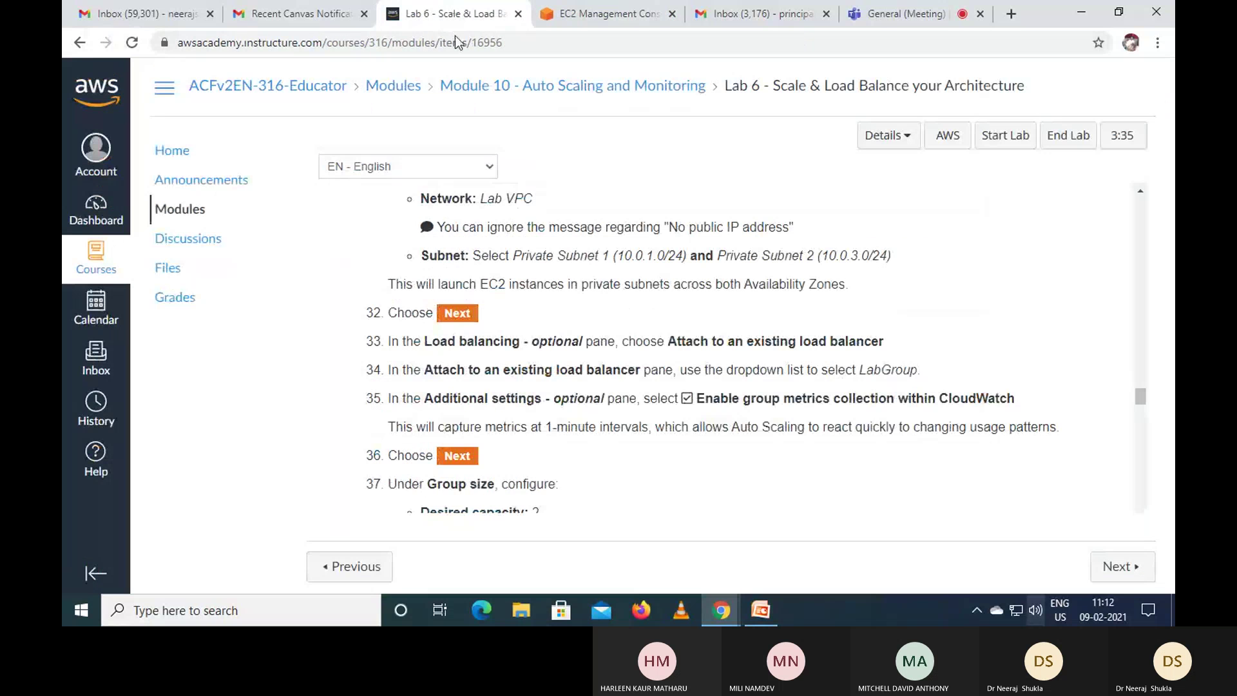
click(620, 18)
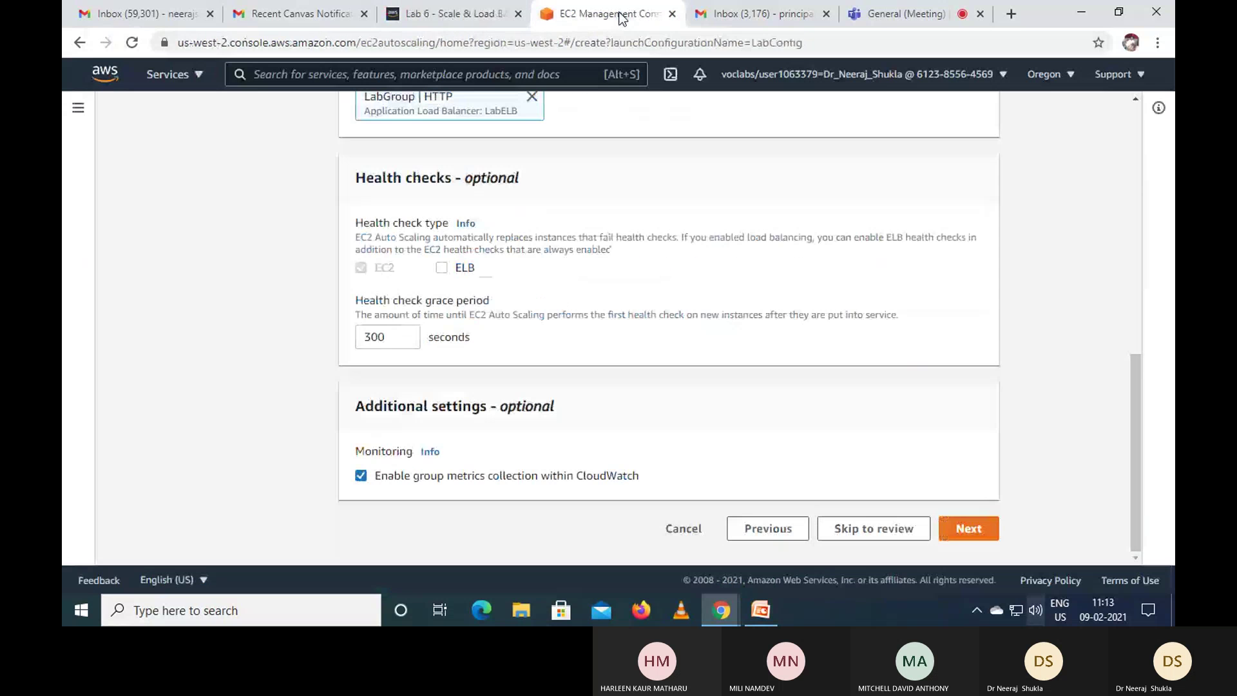
Step: Proceed to the group size and scaling policies configuration and check the lab instructions for the required capacities
click(954, 529)
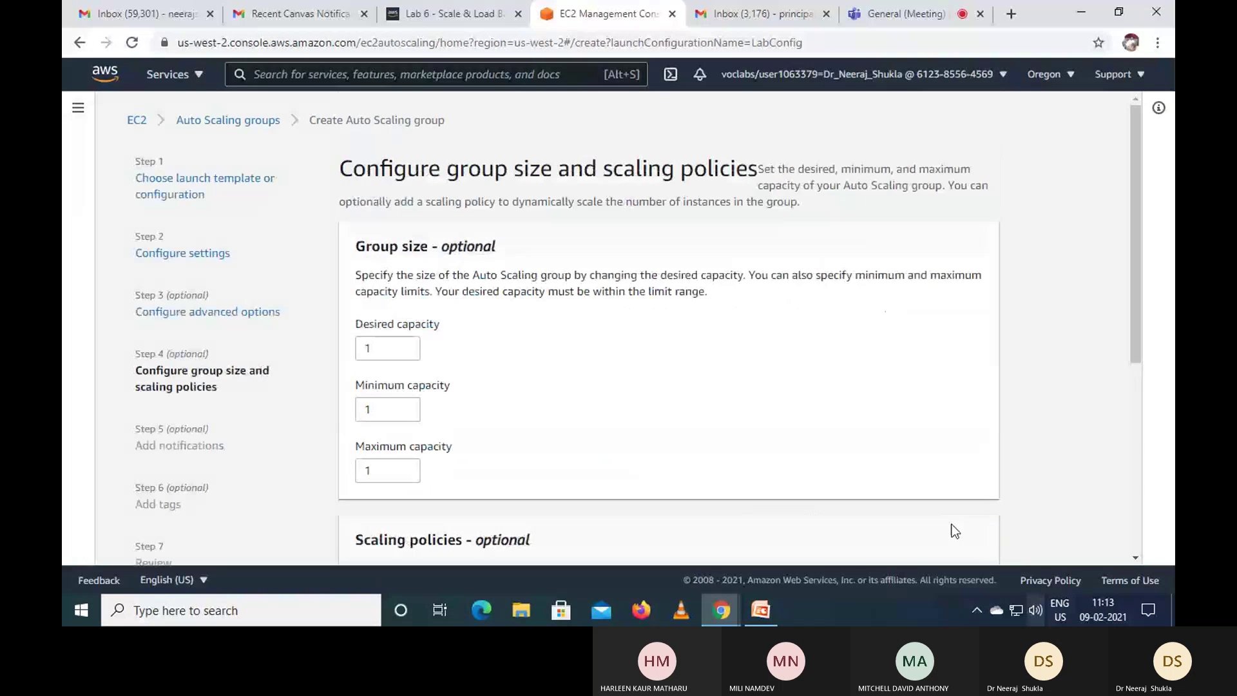
click(444, 13)
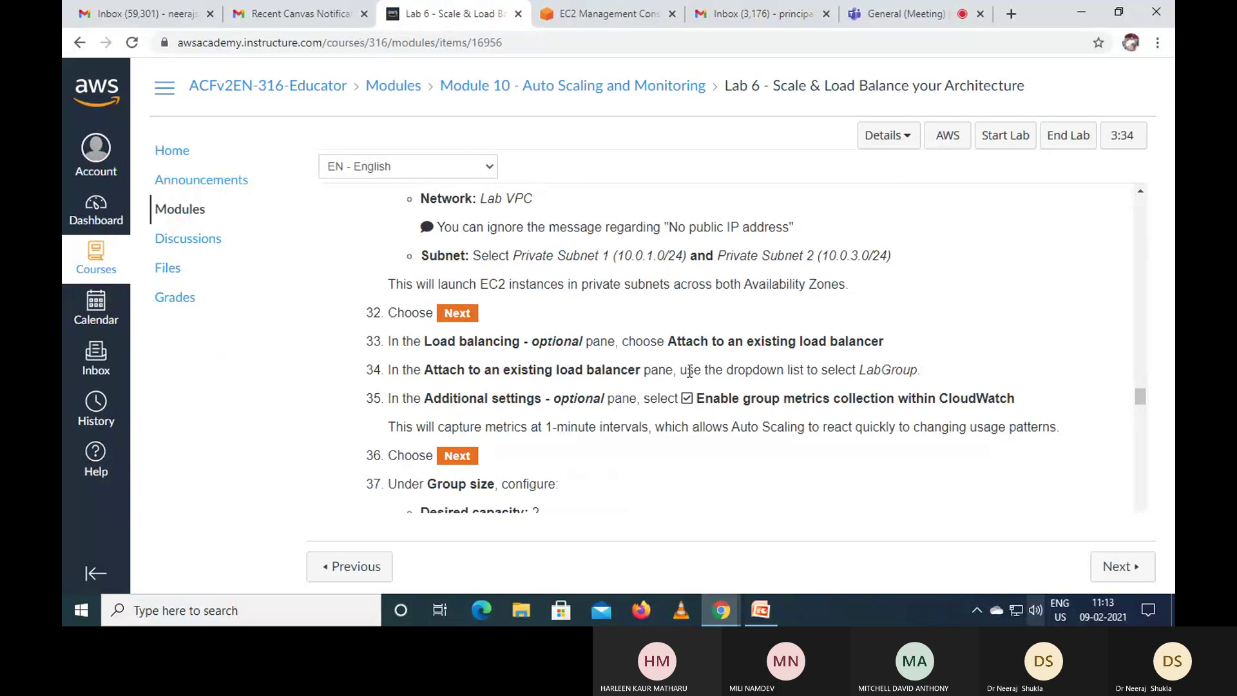
scroll(687, 370, down, 3)
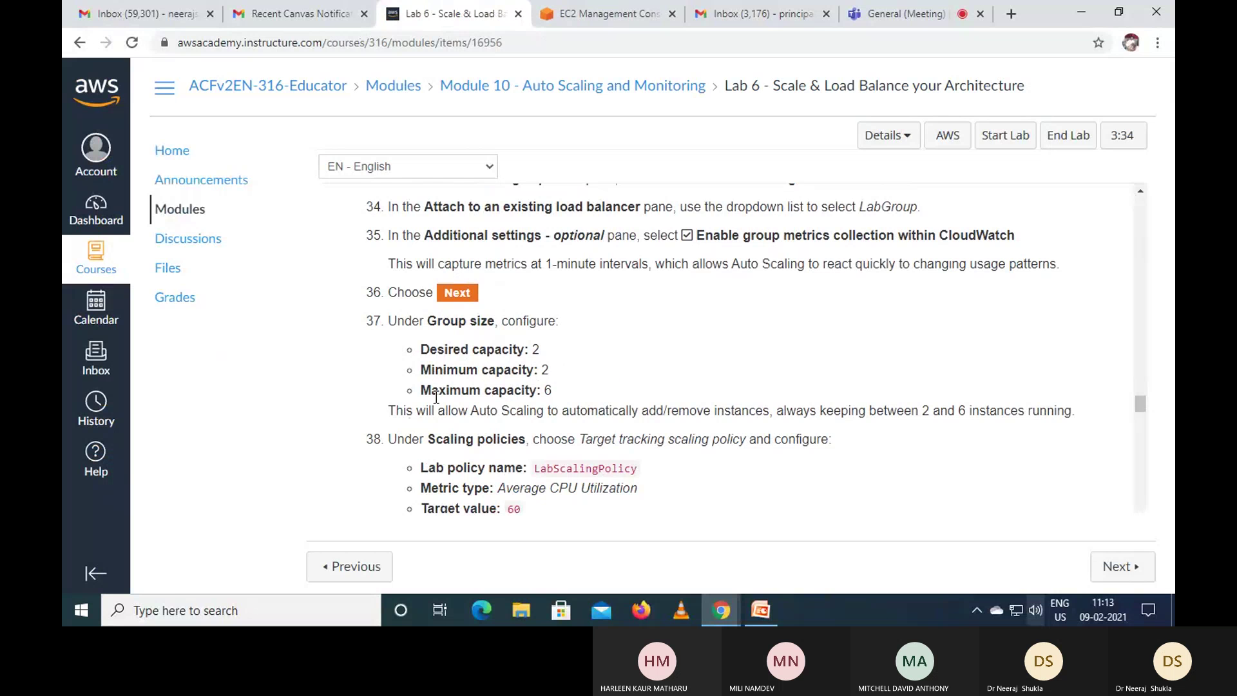
click(587, 19)
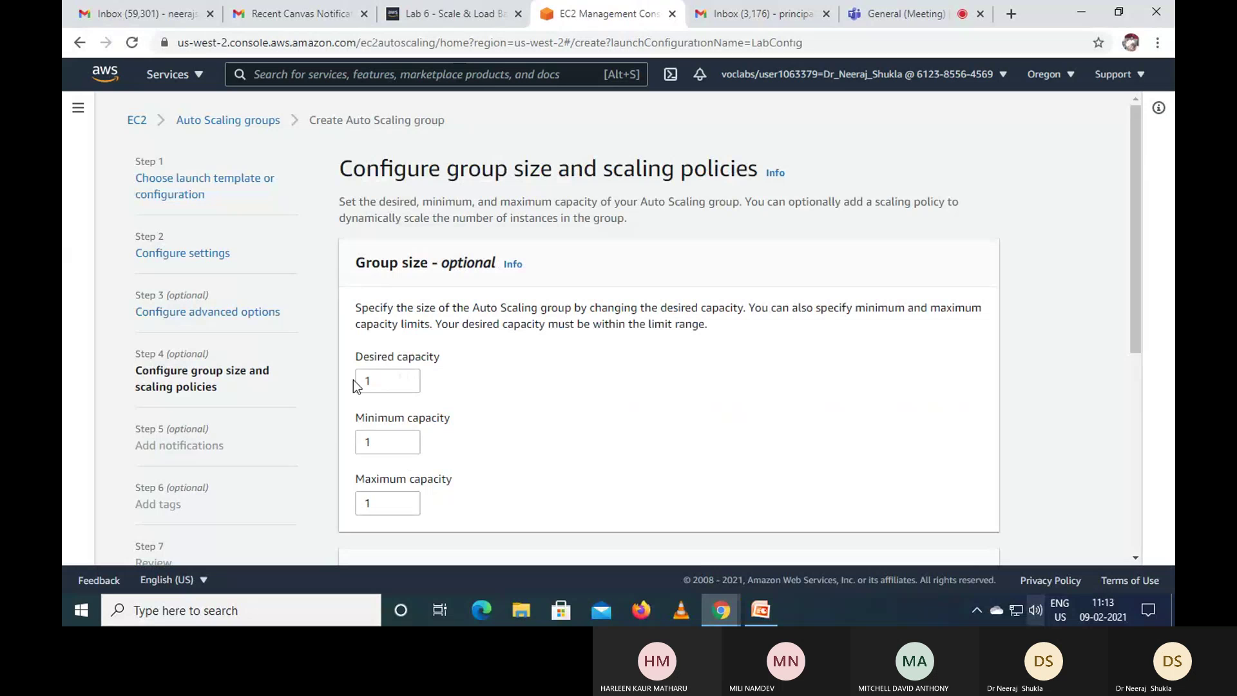
Step: Set the Auto Scaling group's desired capacity to 2, minimum capacity to 2 and maximum capacity to 6
click(404, 378)
click(404, 377)
click(374, 447)
double_click(374, 449)
text(2)
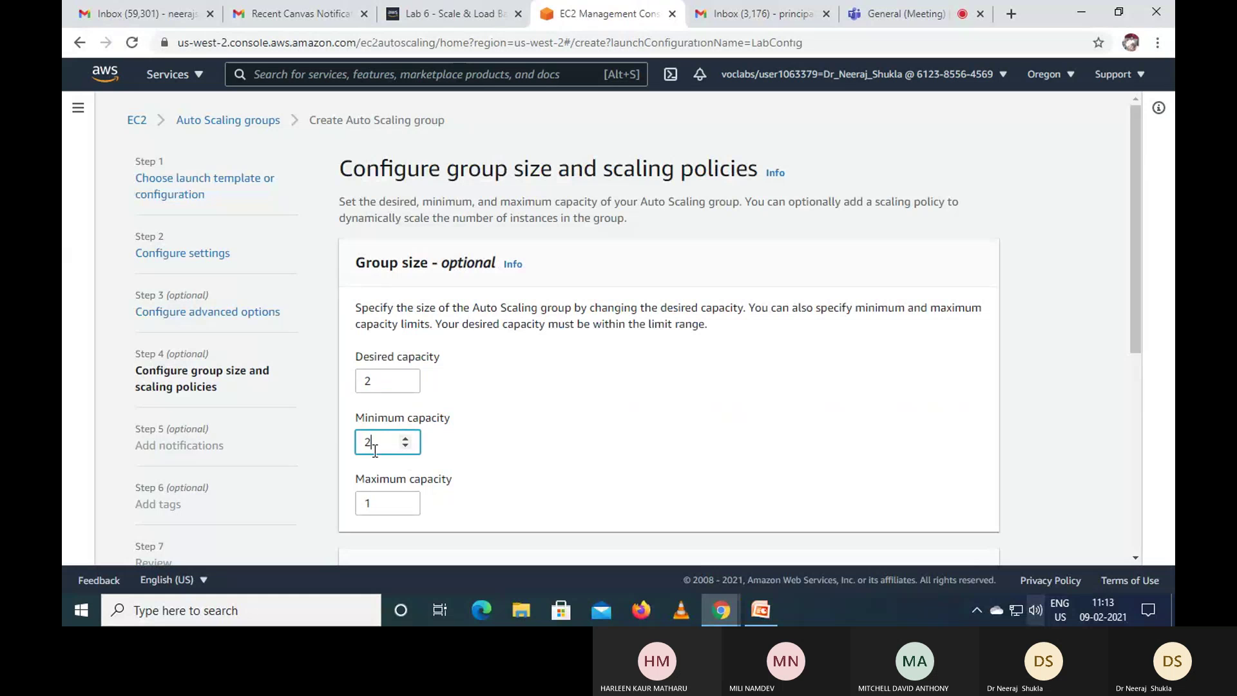
click(371, 505)
key(BackSpace)
text(0)
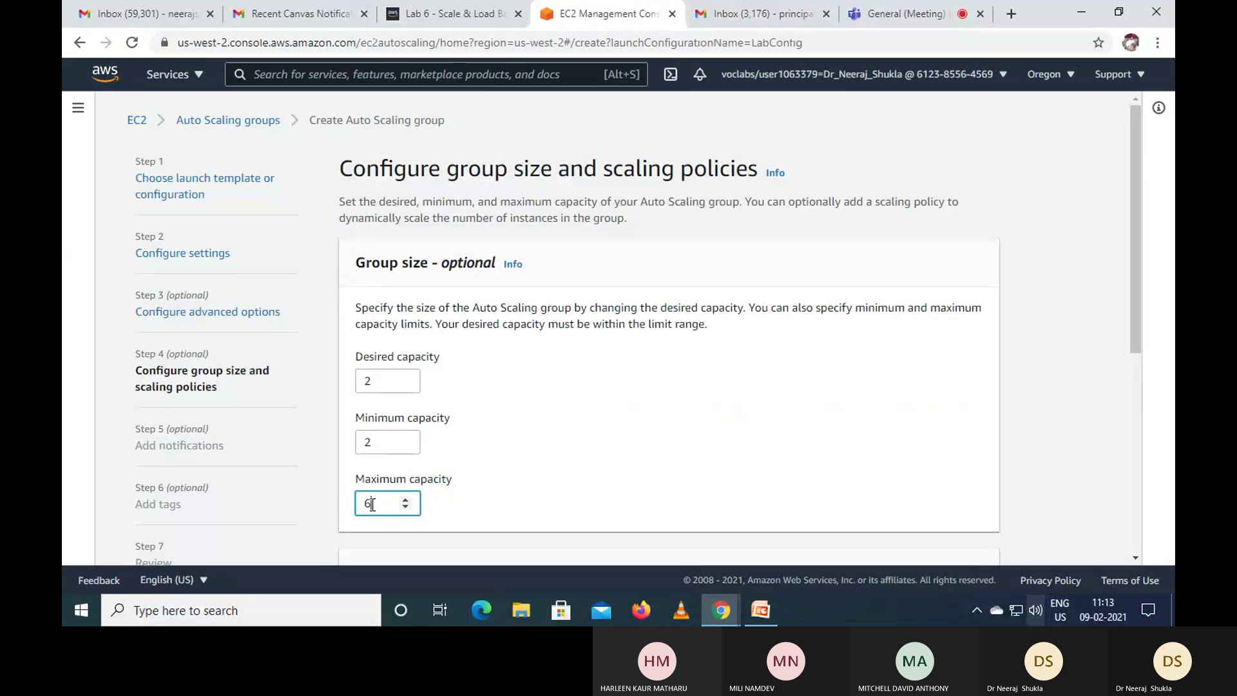
click(624, 457)
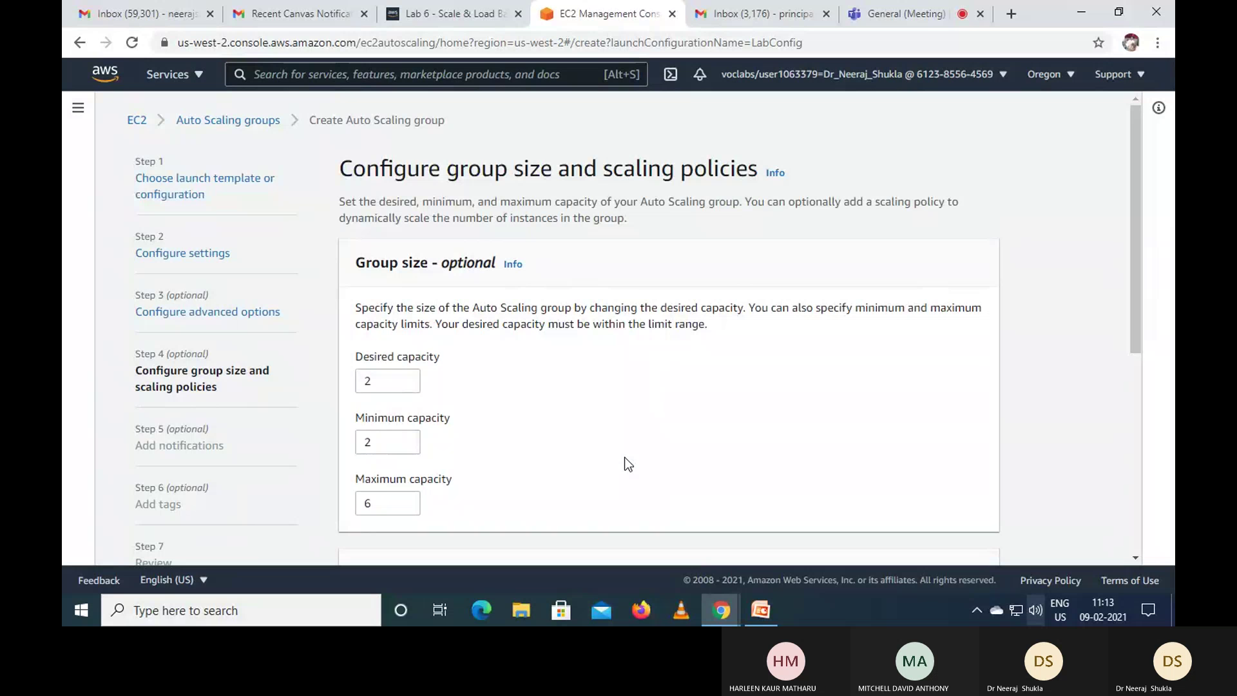
Step: Choose the target tracking scaling policy as given in the lab instructions, keeping Average CPU utilization as the metric type
scroll(624, 461, down, 2)
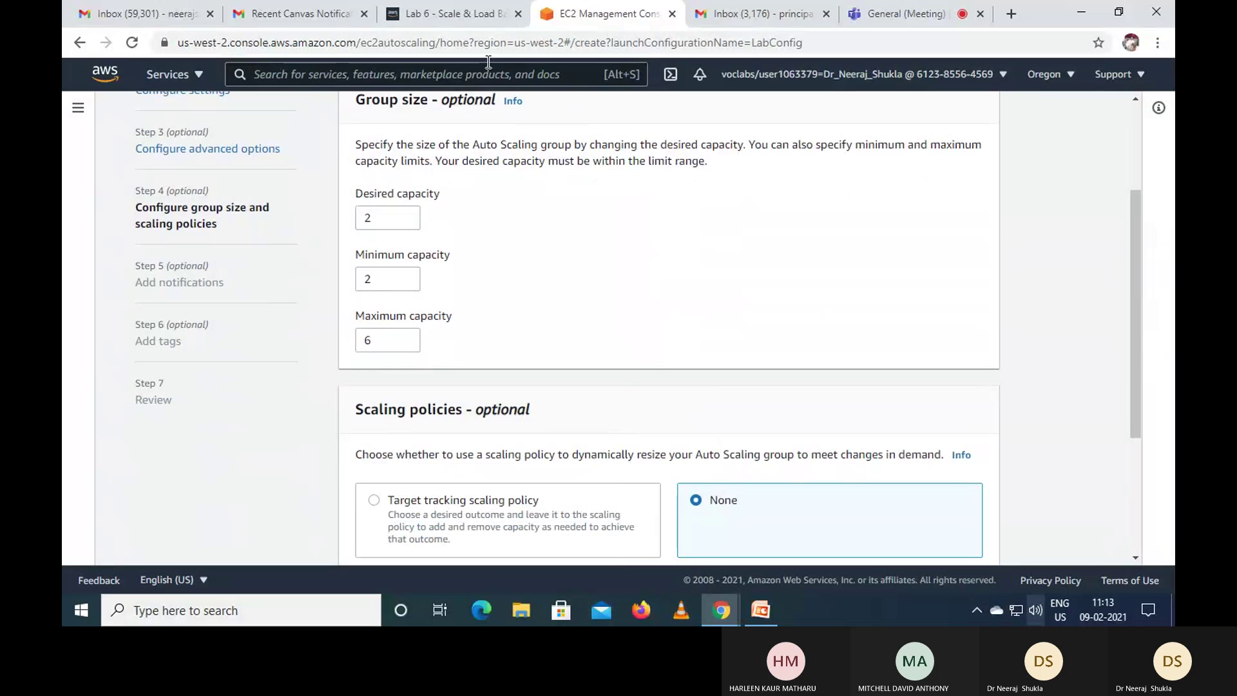
click(454, 1)
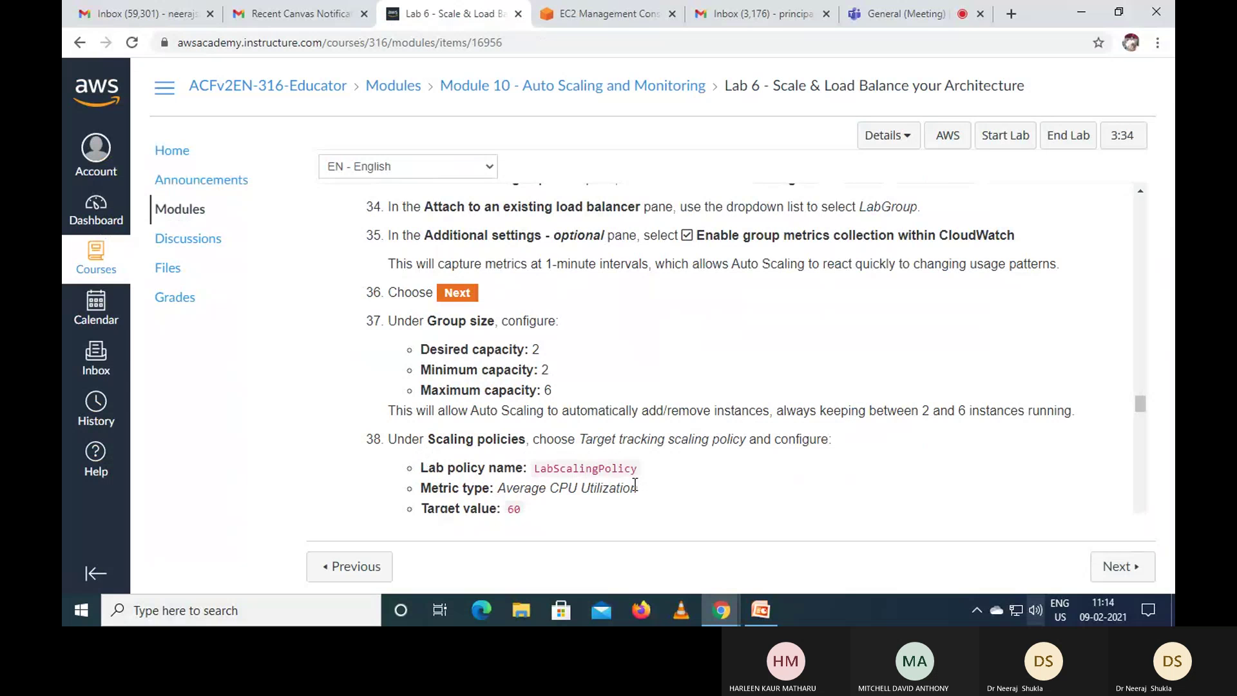
click(560, 12)
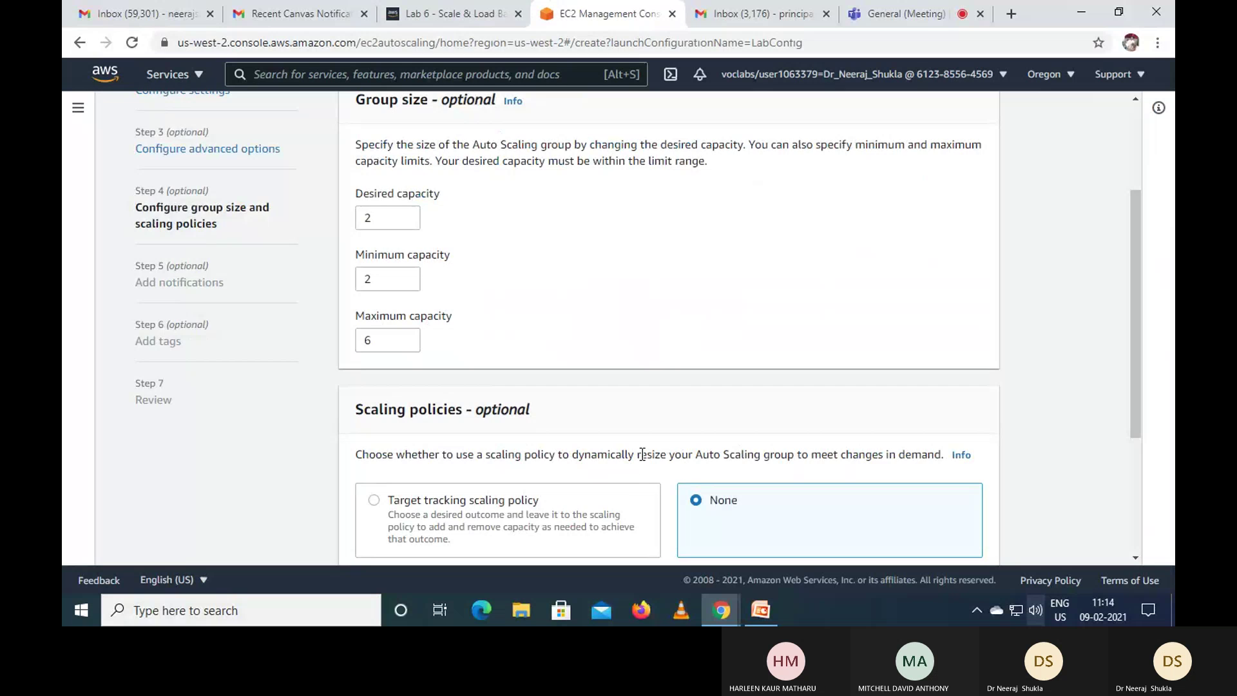
scroll(642, 449, down, 3)
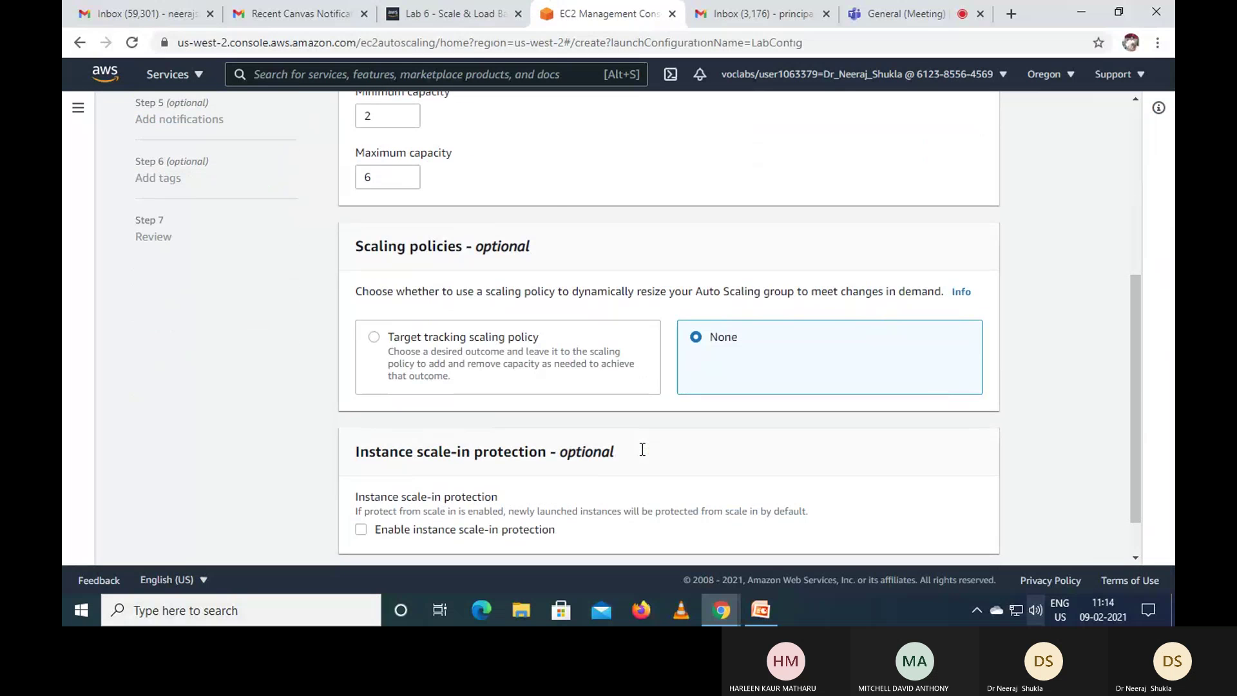
click(454, 13)
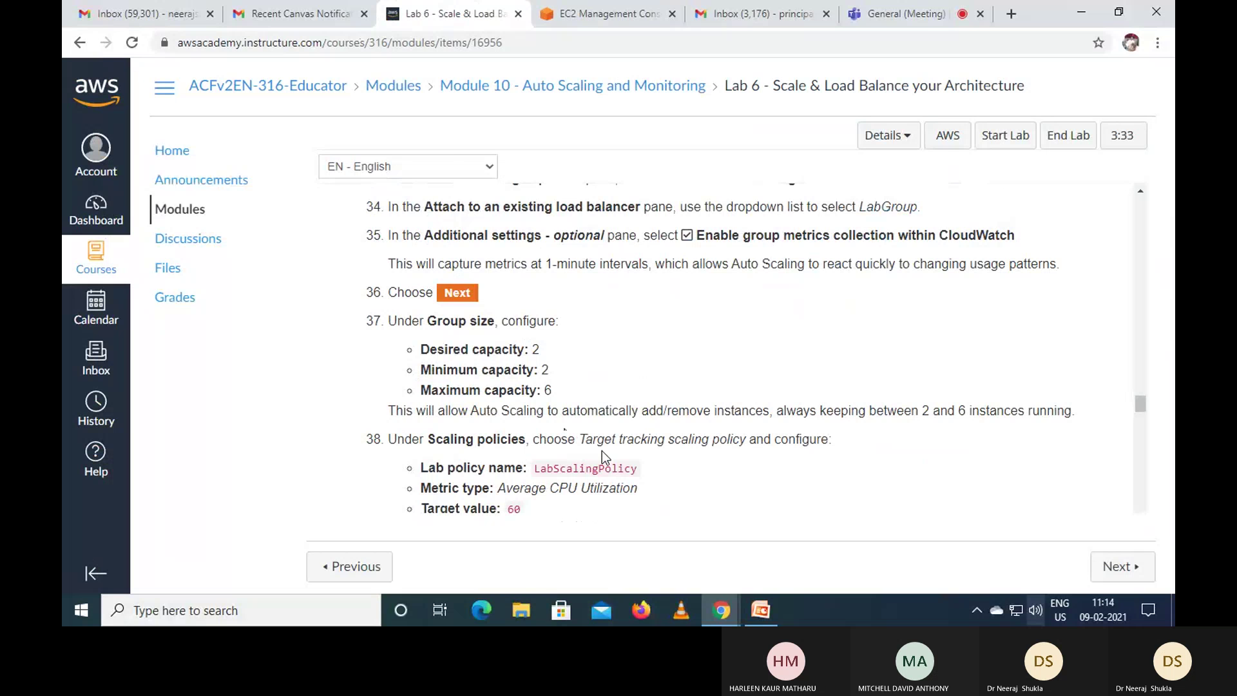
click(599, 14)
click(438, 343)
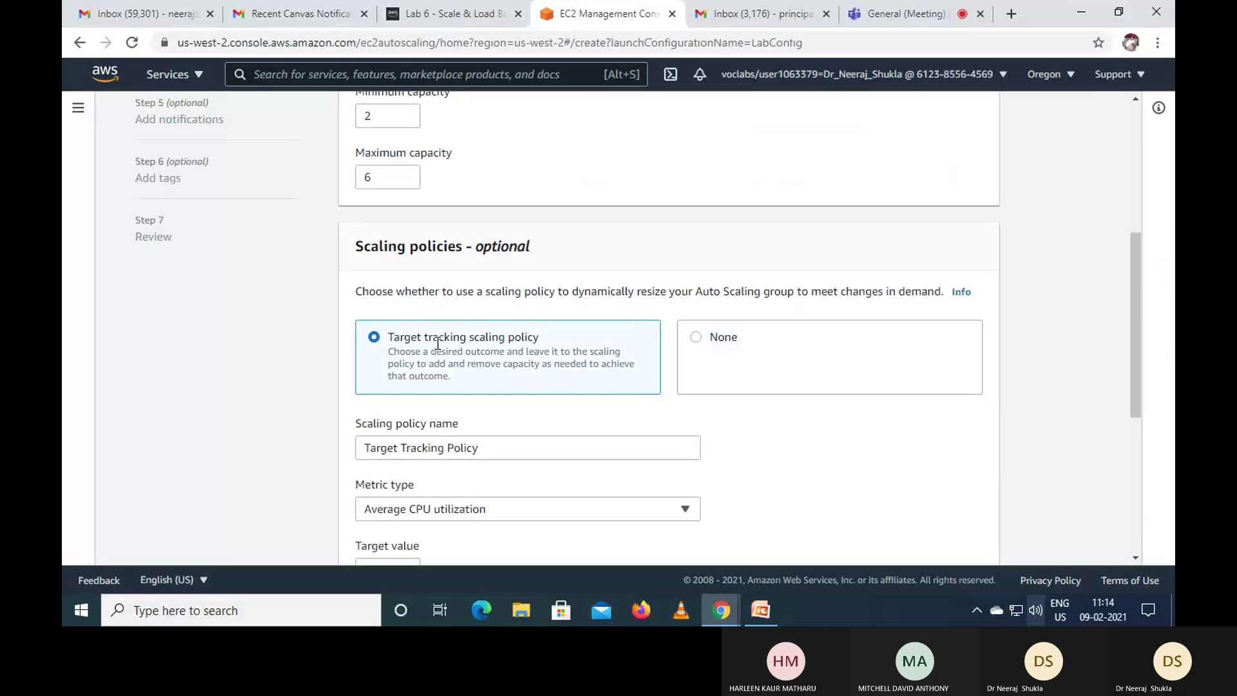
scroll(799, 414, down, 2)
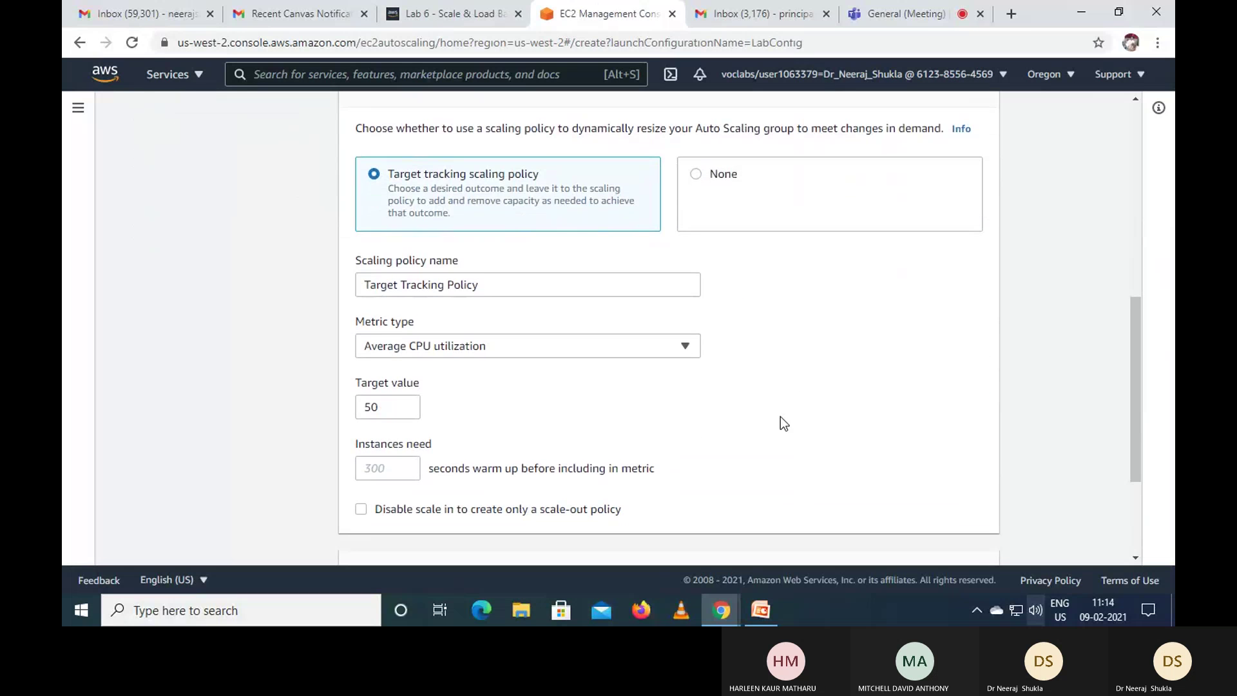
click(689, 353)
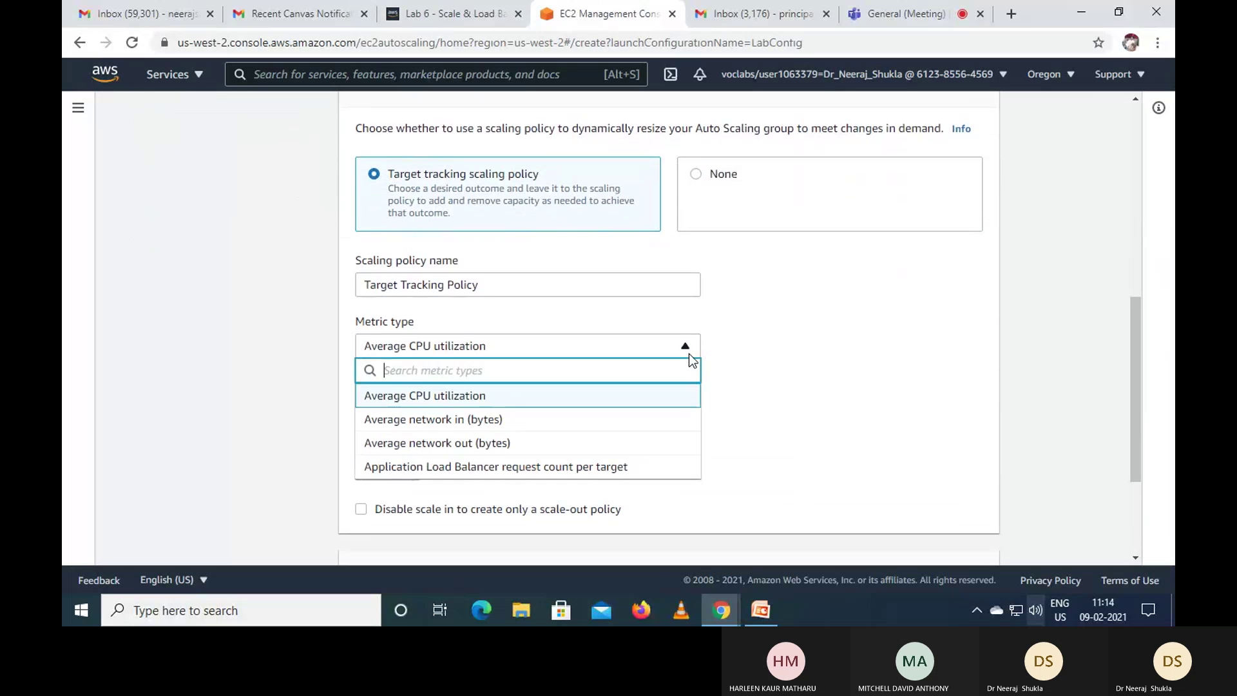
click(798, 335)
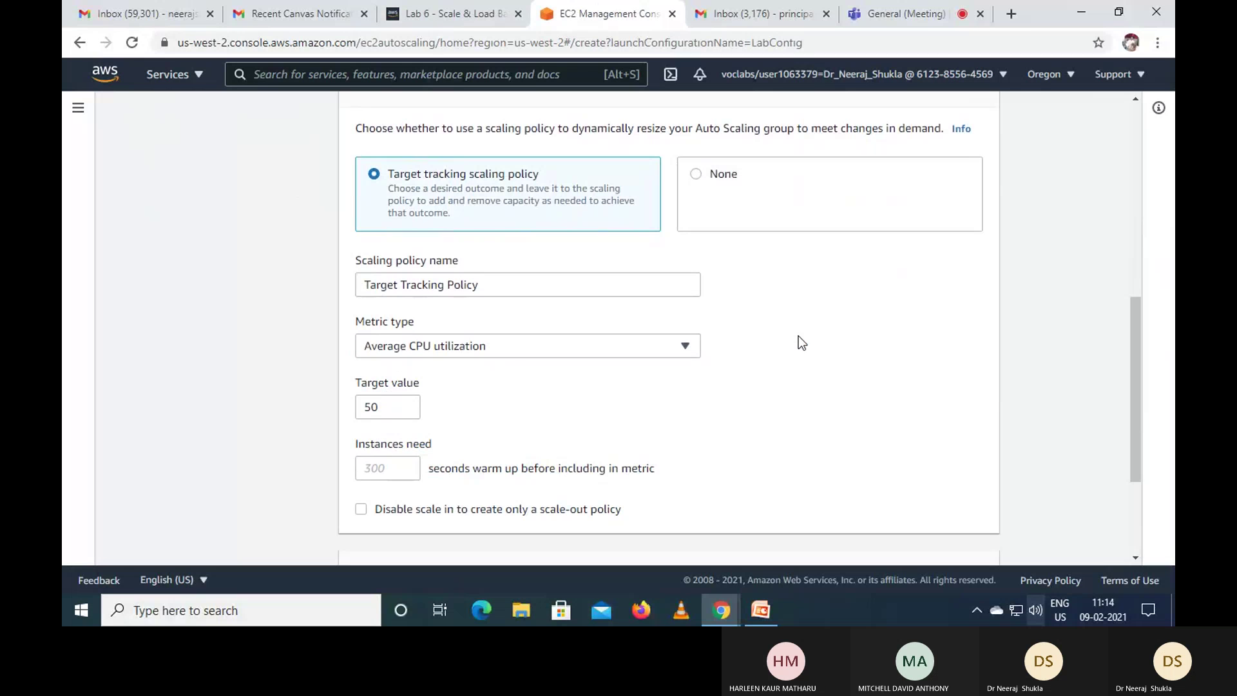
Step: Copy the policy name from the lab instructions and rename the scaling policy to LabScalingPolicy
click(468, 16)
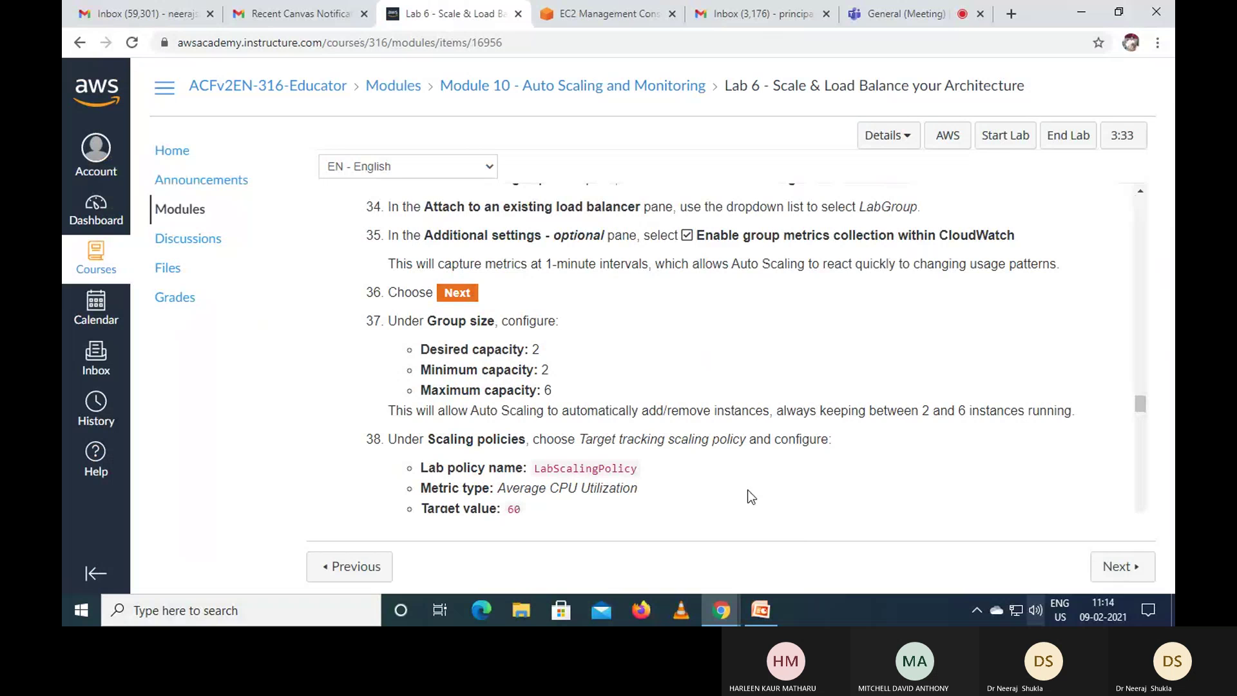
drag(535, 467, 653, 480)
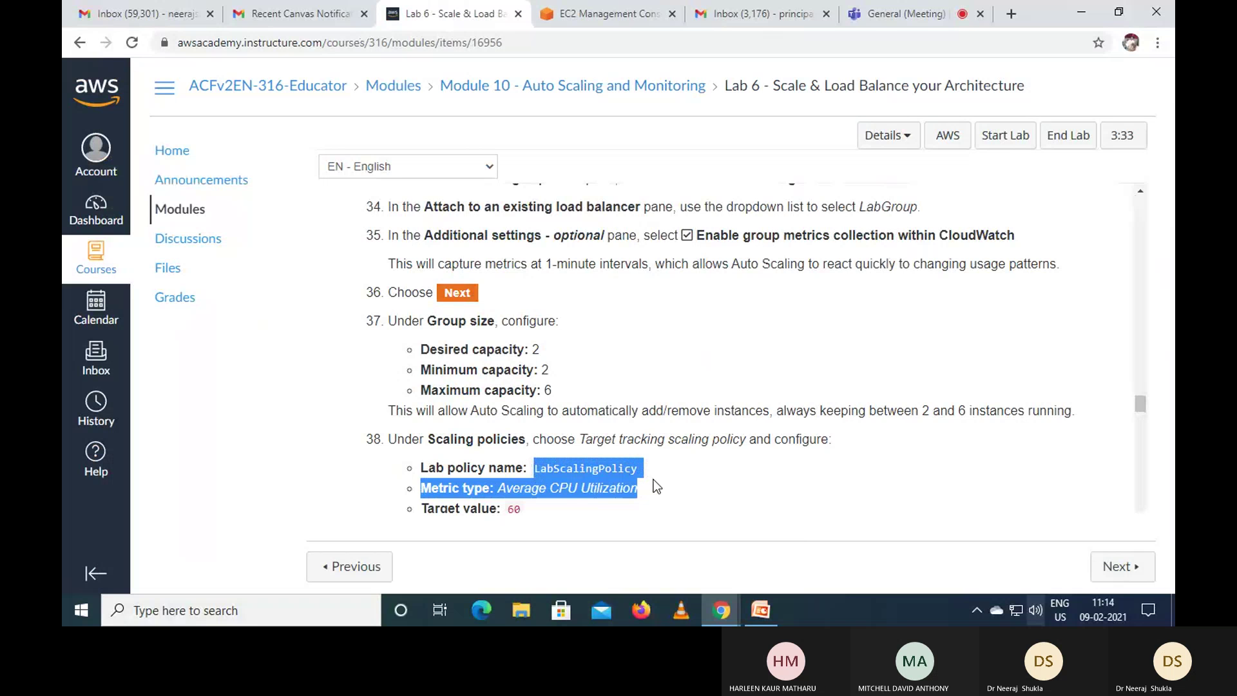
click(581, 480)
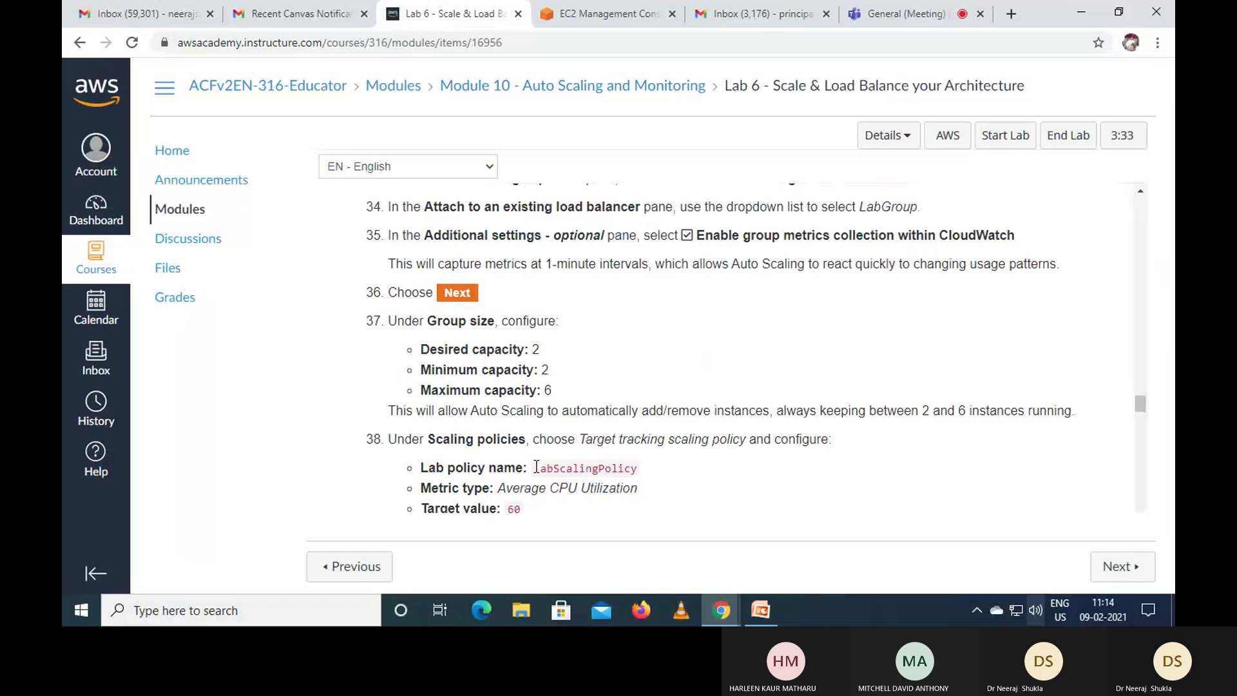
drag(536, 468, 646, 482)
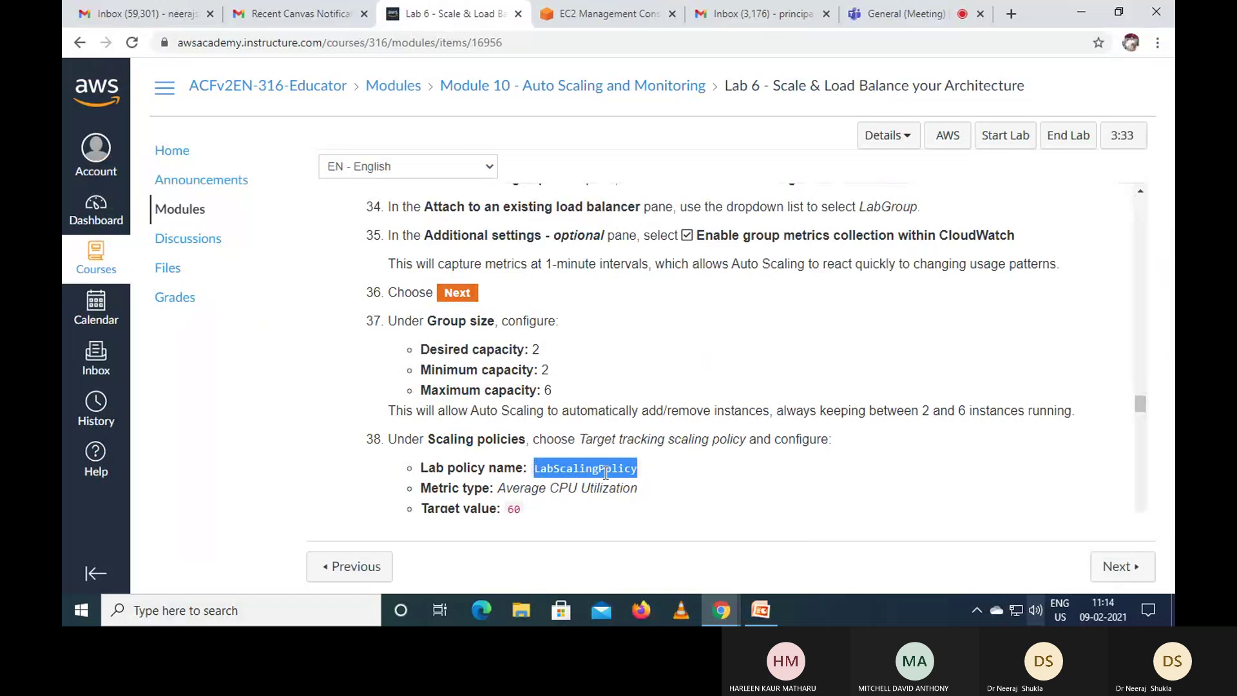
right_click(603, 473)
click(627, 479)
click(611, 16)
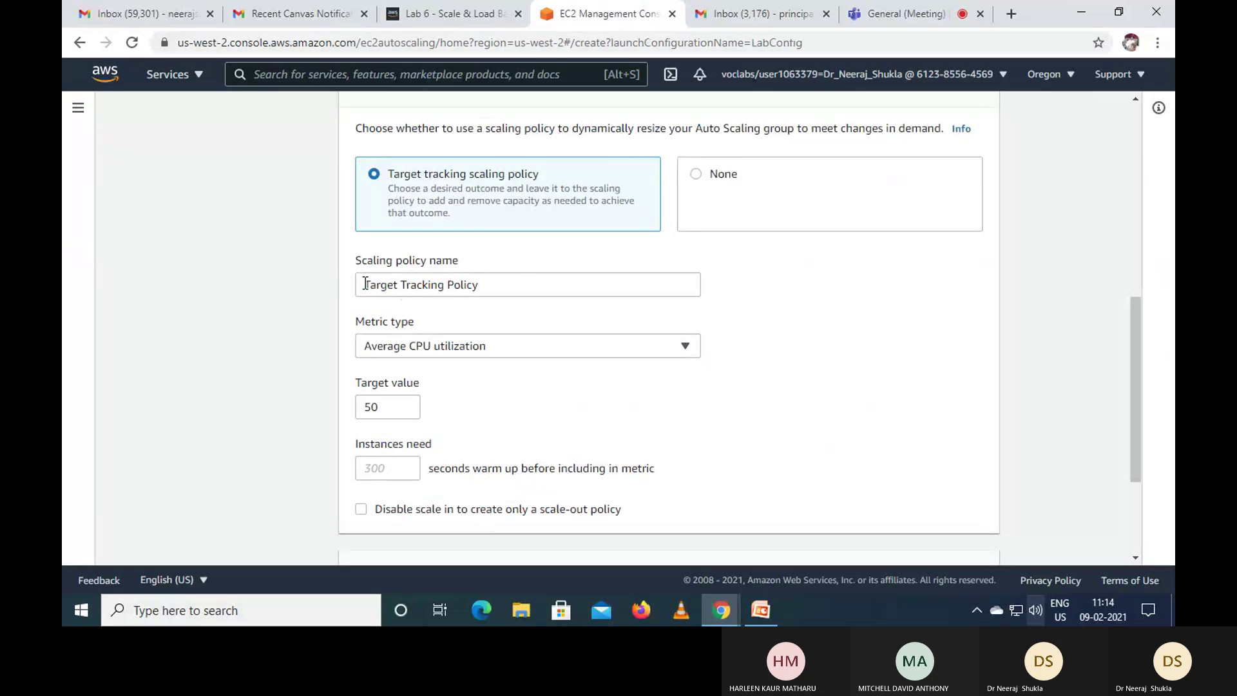
drag(365, 284, 488, 284)
right_click(464, 290)
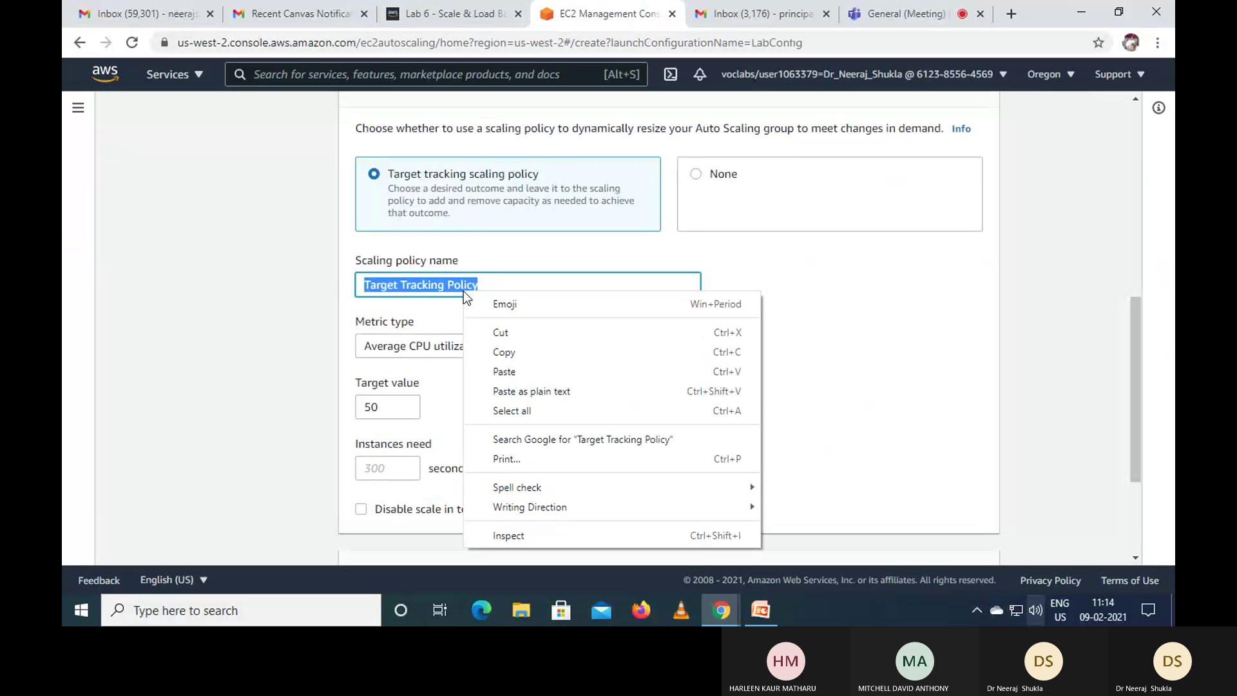
click(527, 372)
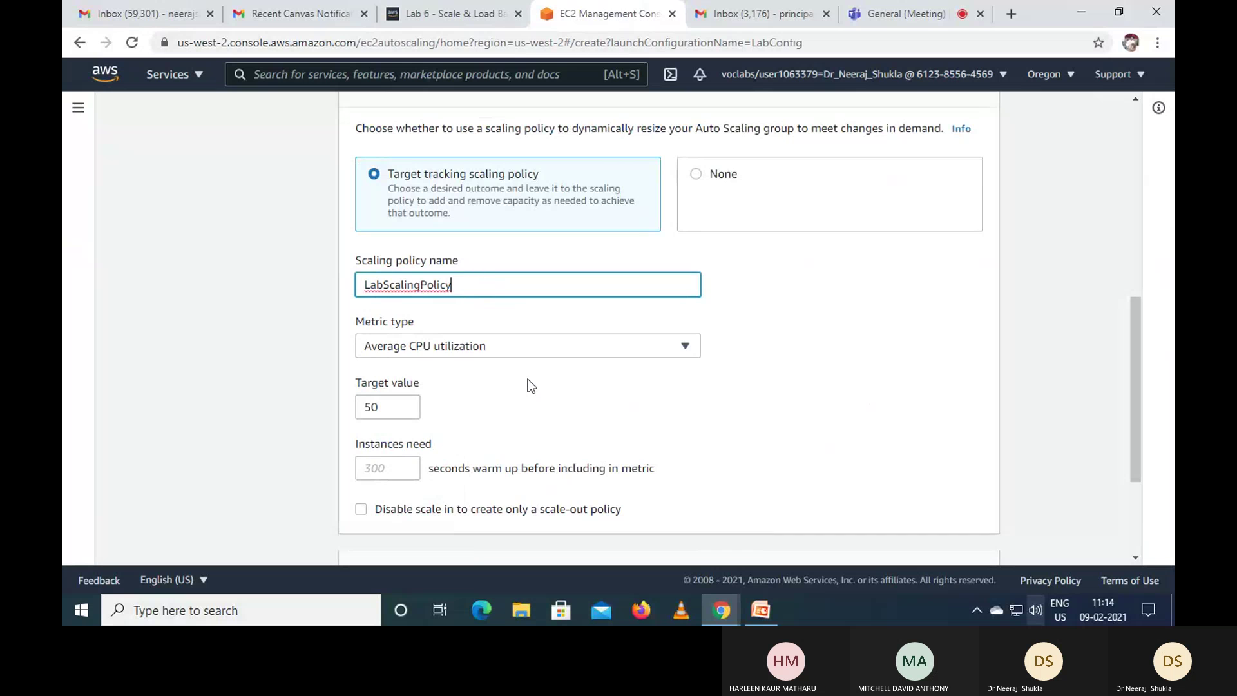
Step: Look up the target value in the lab instructions and set the scaling policy's target value to 60
click(470, 13)
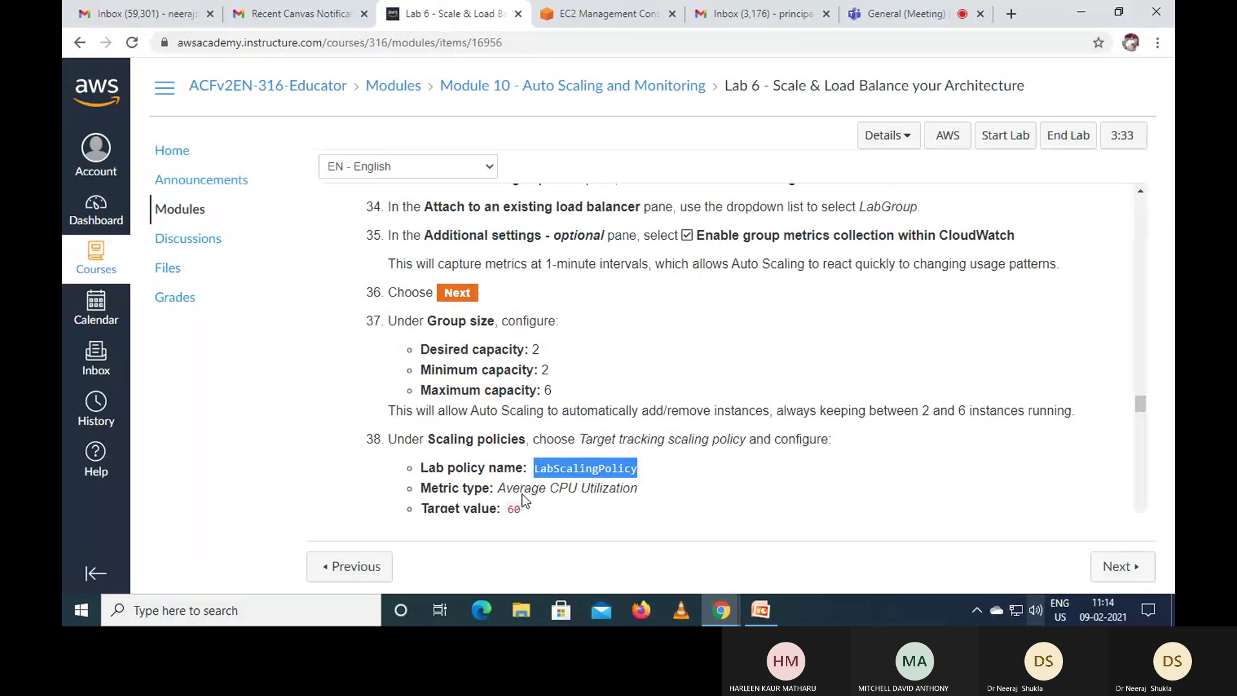
click(615, 12)
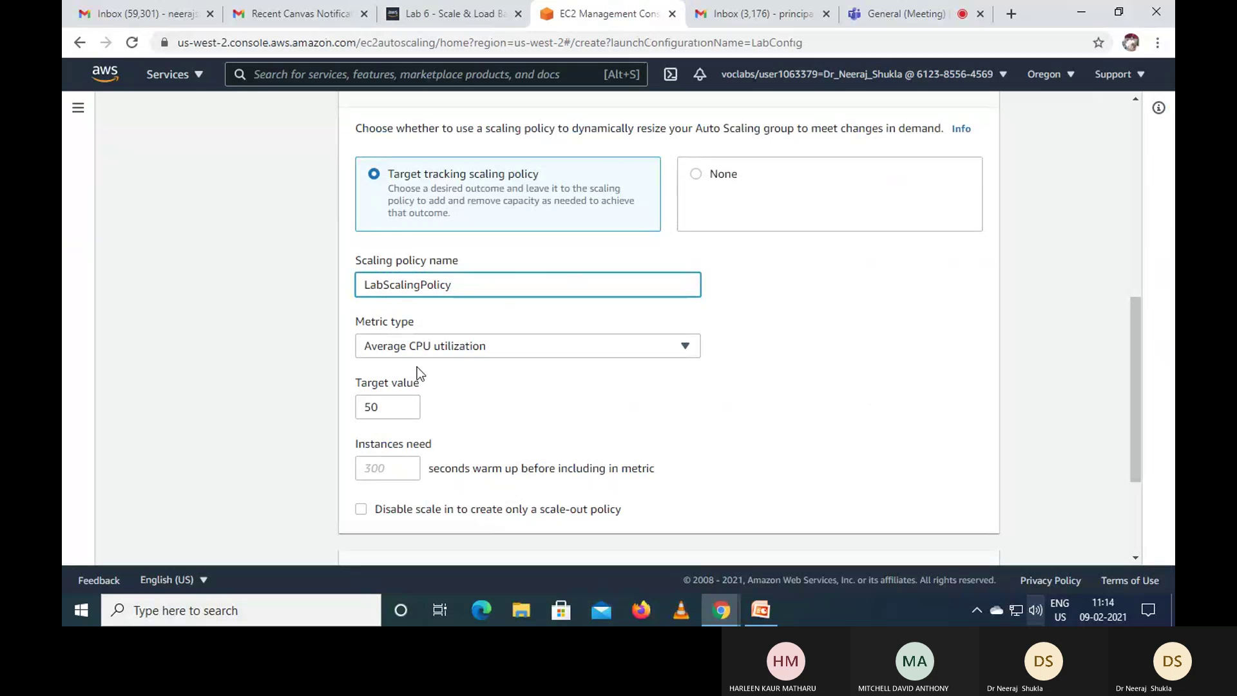
click(438, 16)
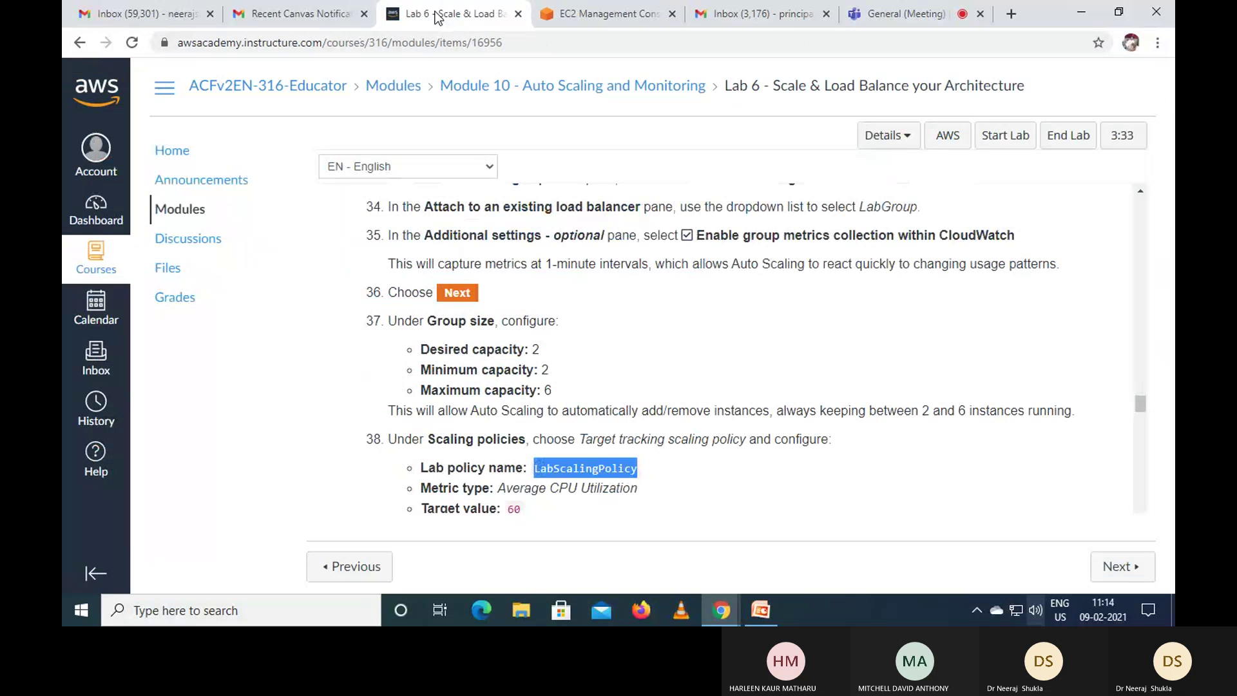
scroll(741, 489, down, 1)
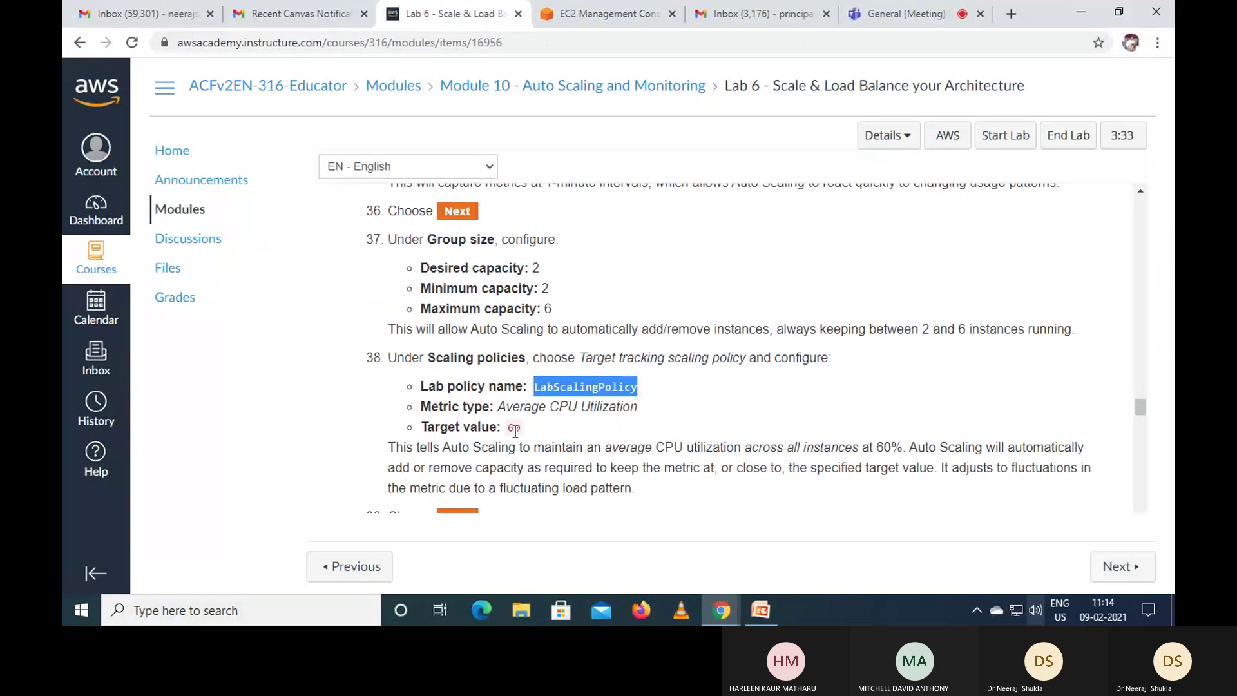
double_click(513, 428)
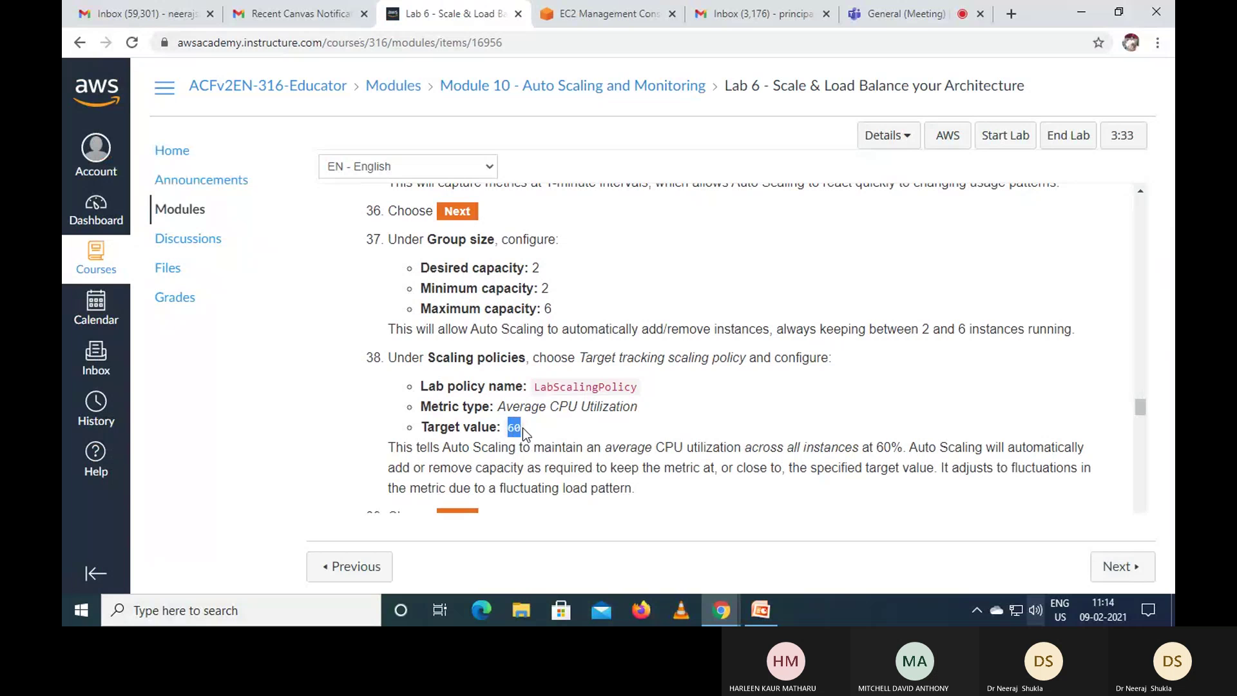
right_click(523, 427)
click(537, 436)
click(581, 17)
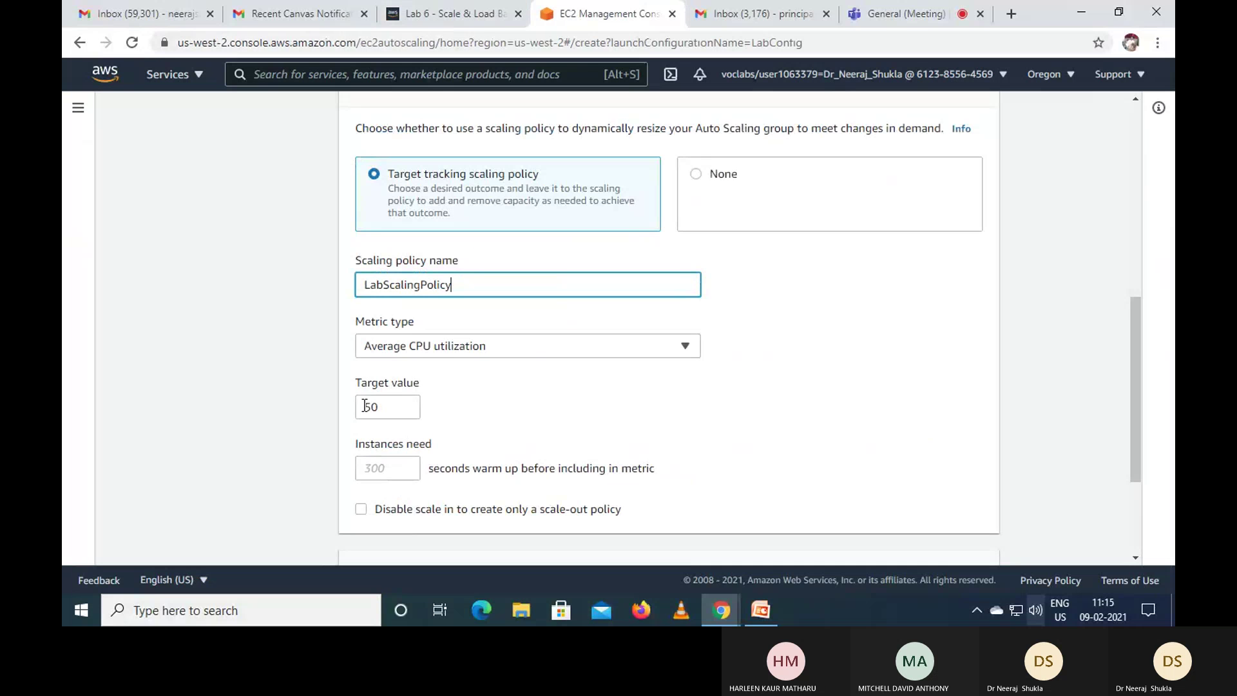
double_click(392, 406)
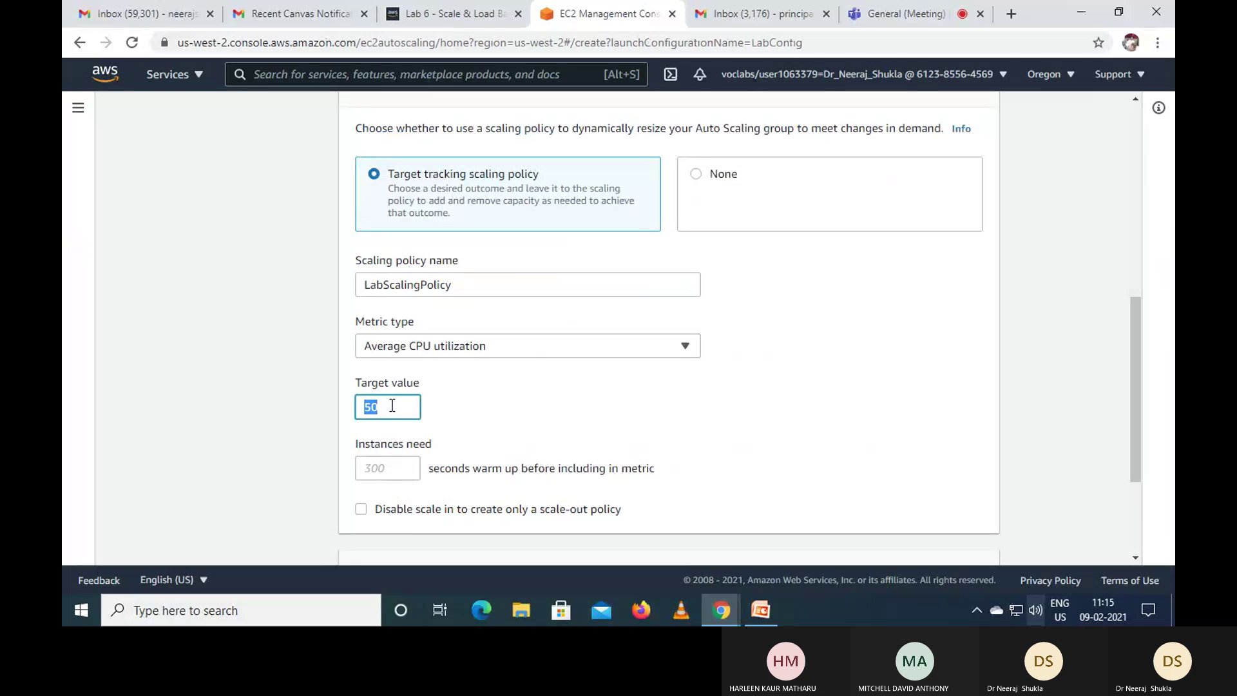
text(60)
click(540, 428)
Step: Review the next lab instructions and continue to the Add notifications stage with scale-in protection left disabled
click(492, 17)
scroll(758, 391, down, 2)
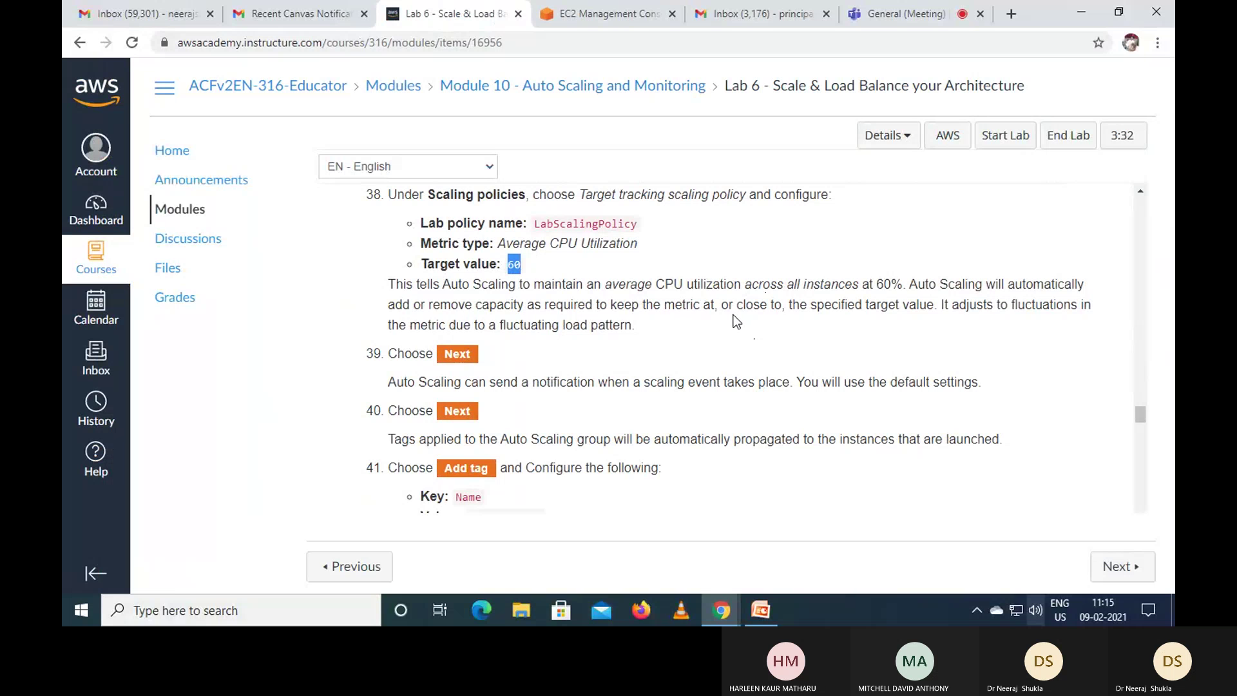
click(595, 14)
scroll(680, 419, down, 3)
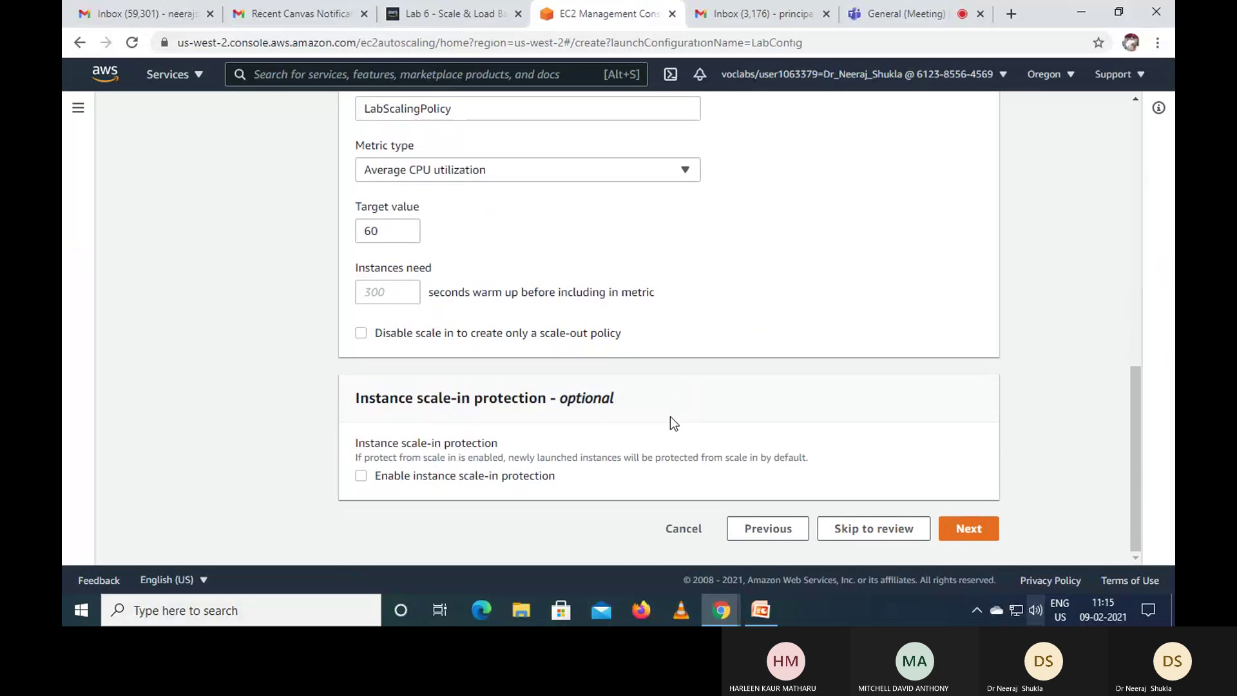
click(449, 16)
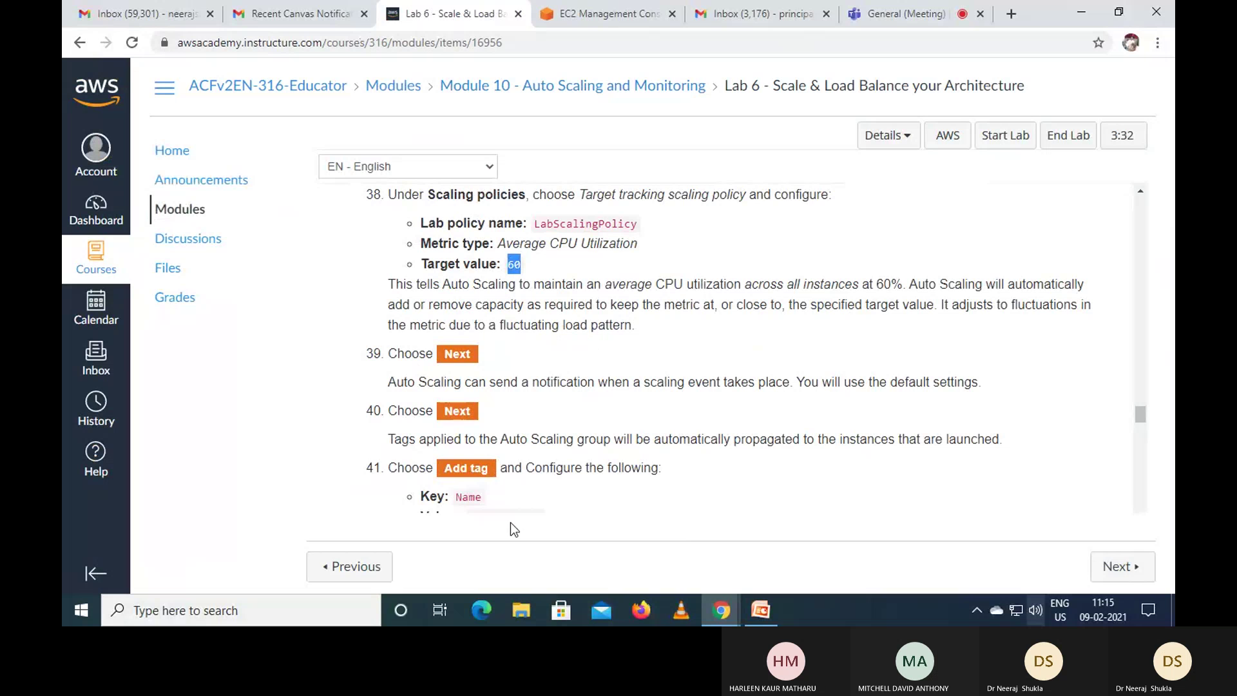
click(610, 15)
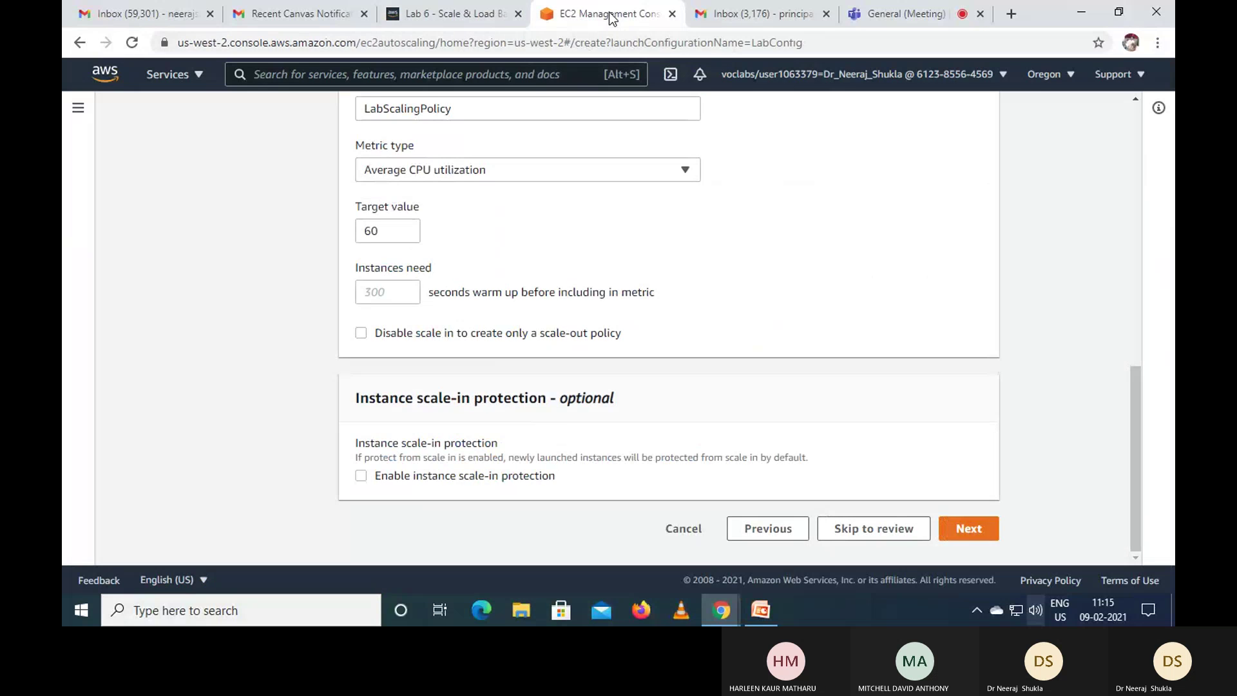
click(984, 526)
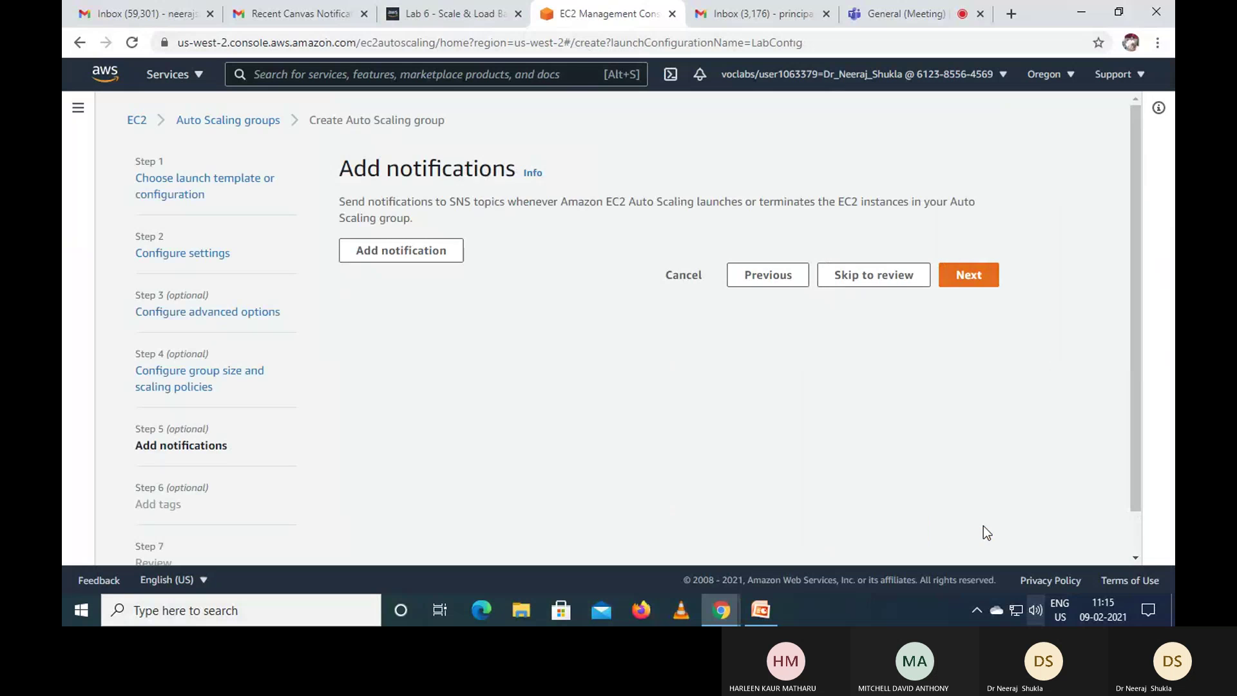
Step: Continue to the Add tags stage without adding notifications and look up the required tag in the lab instructions
click(976, 277)
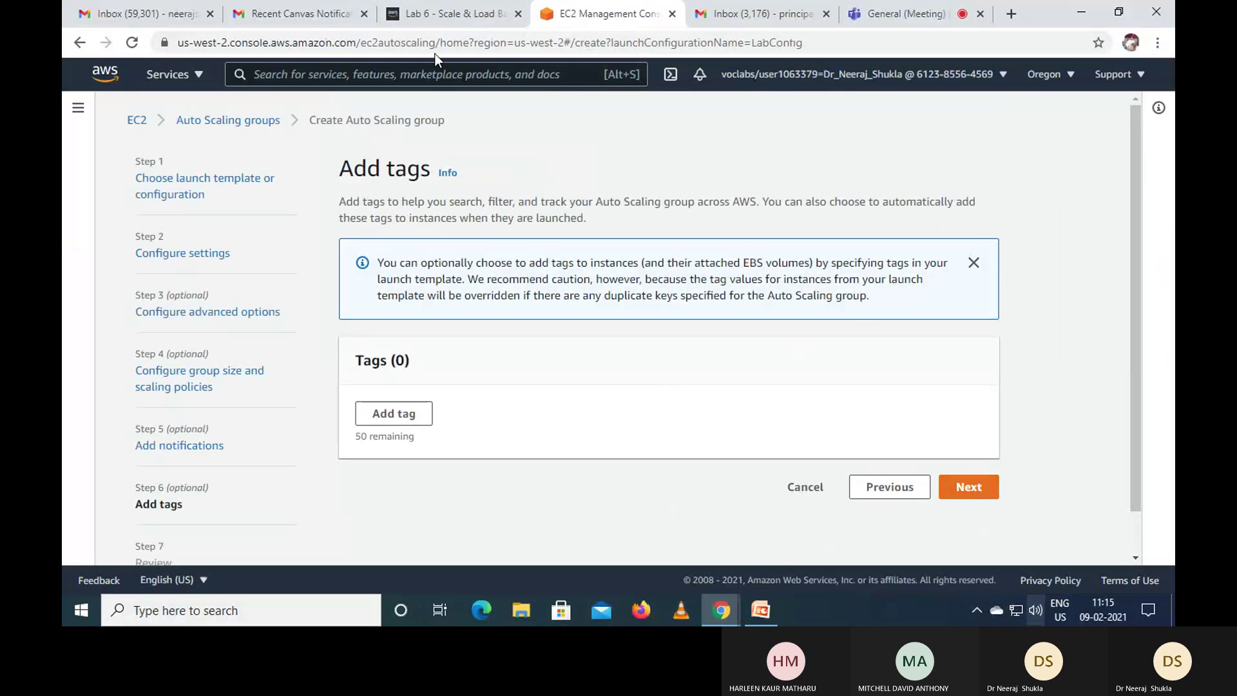
click(450, 21)
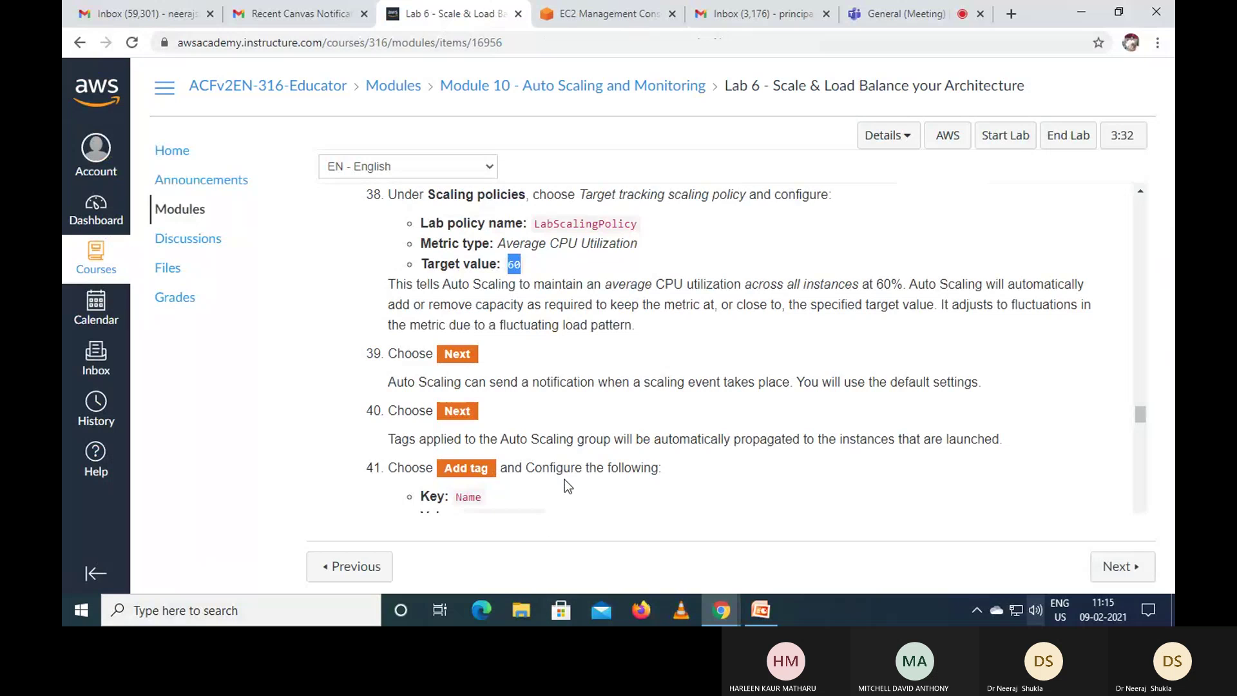
scroll(460, 328, down, 2)
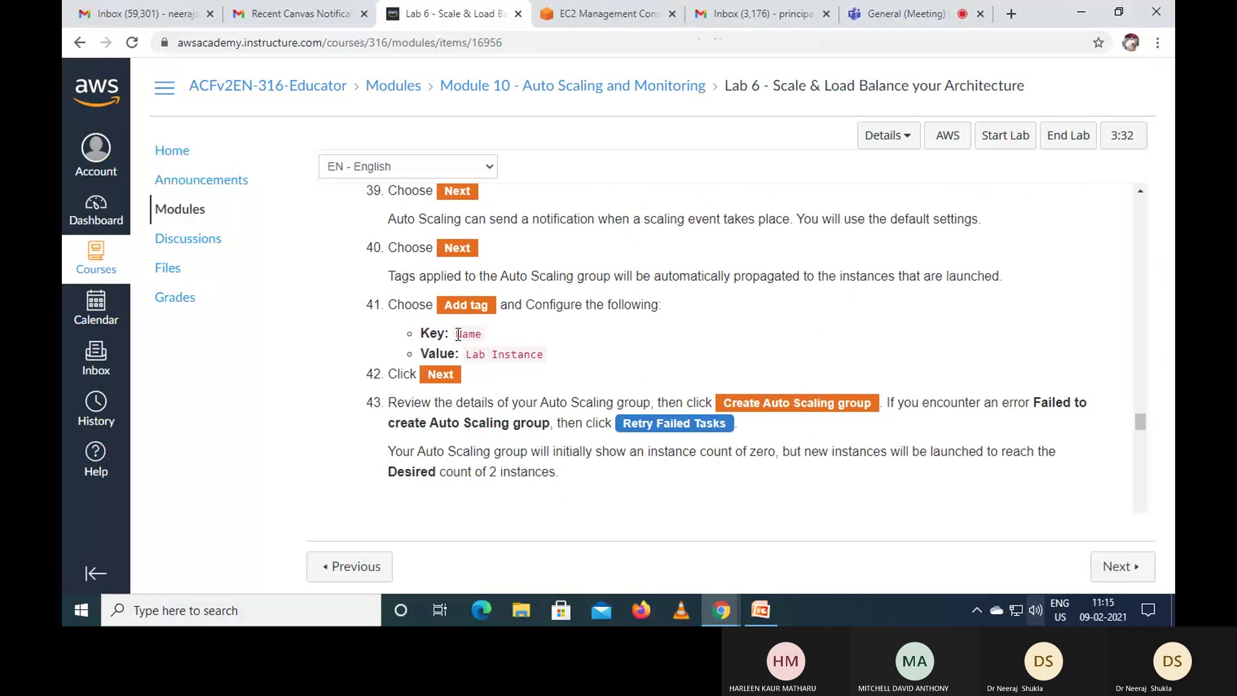
Step: Copy the tag key from the lab instructions and add a tag with the key Name to the Auto Scaling group
drag(458, 334, 489, 333)
right_click(476, 338)
click(569, 352)
click(598, 17)
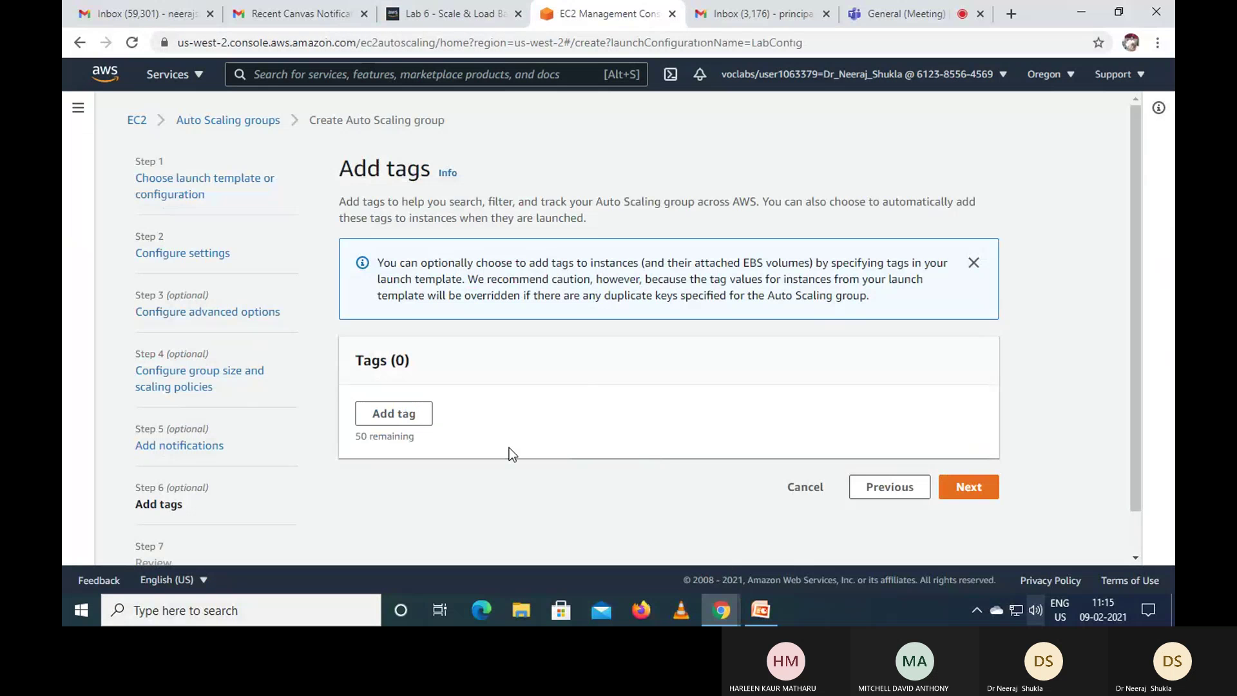
click(393, 412)
click(393, 432)
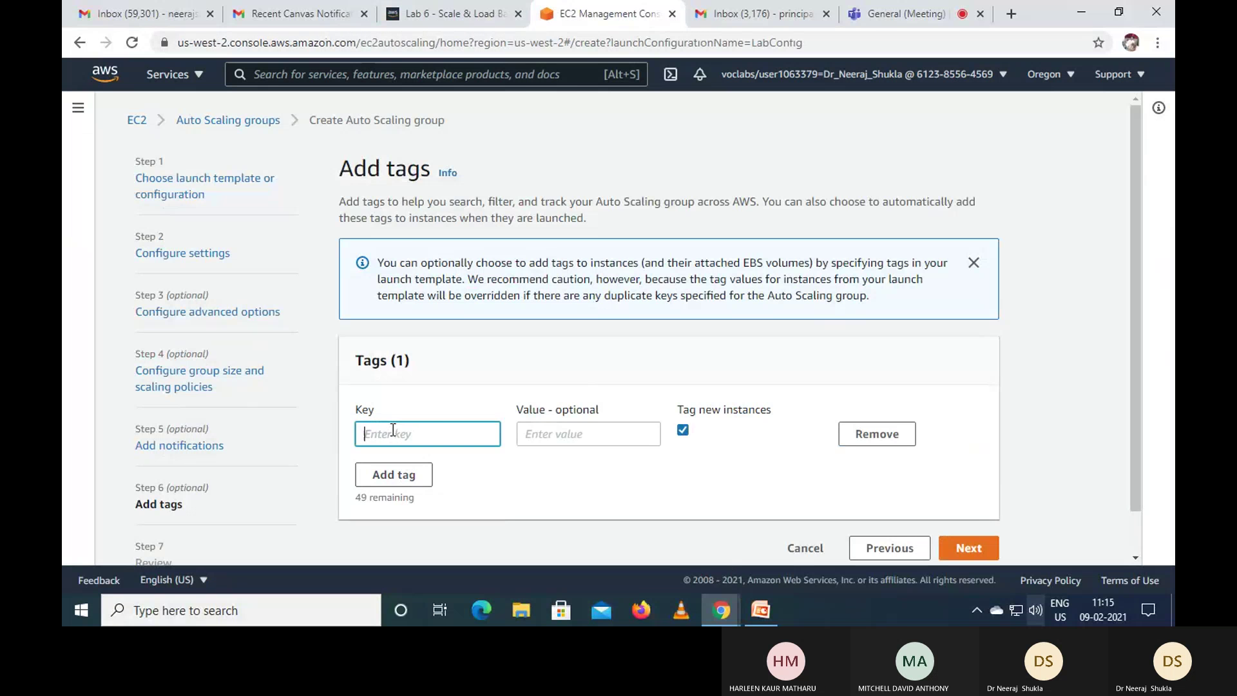
right_click(392, 432)
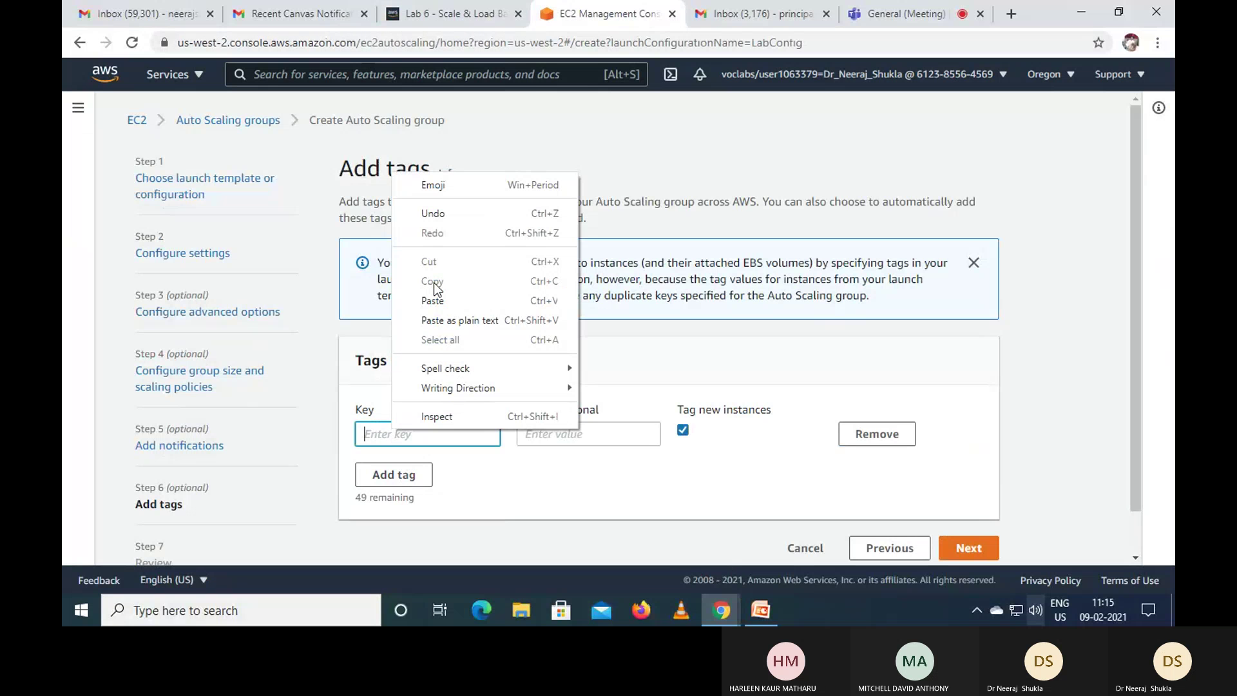
click(465, 300)
Step: Copy the tag value from the lab instructions and set the Name tag's value to Lab Instance
click(450, 14)
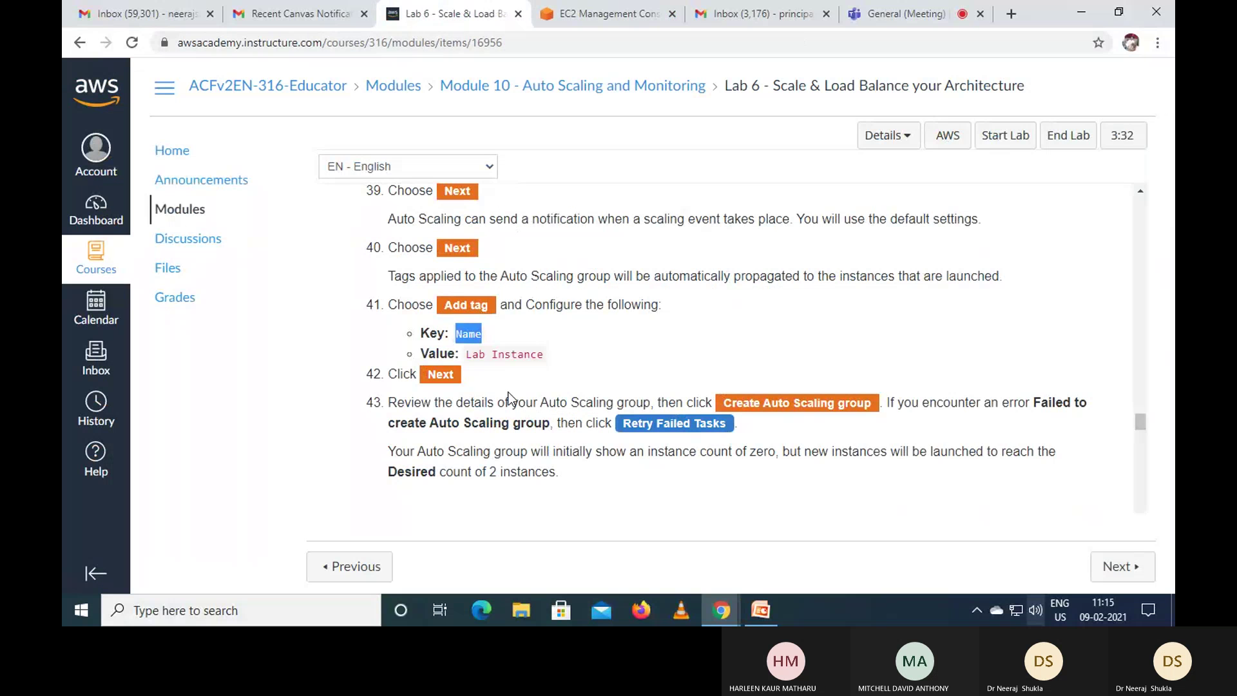
drag(465, 354, 558, 361)
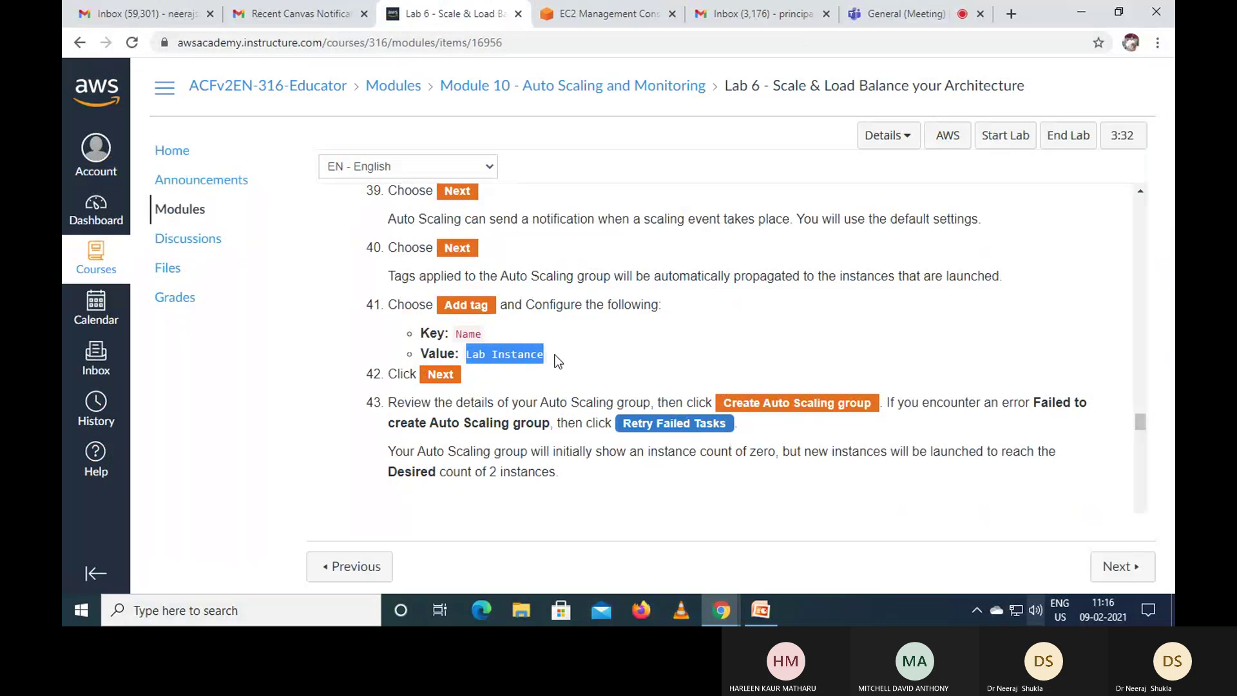
right_click(514, 356)
click(528, 363)
click(599, 19)
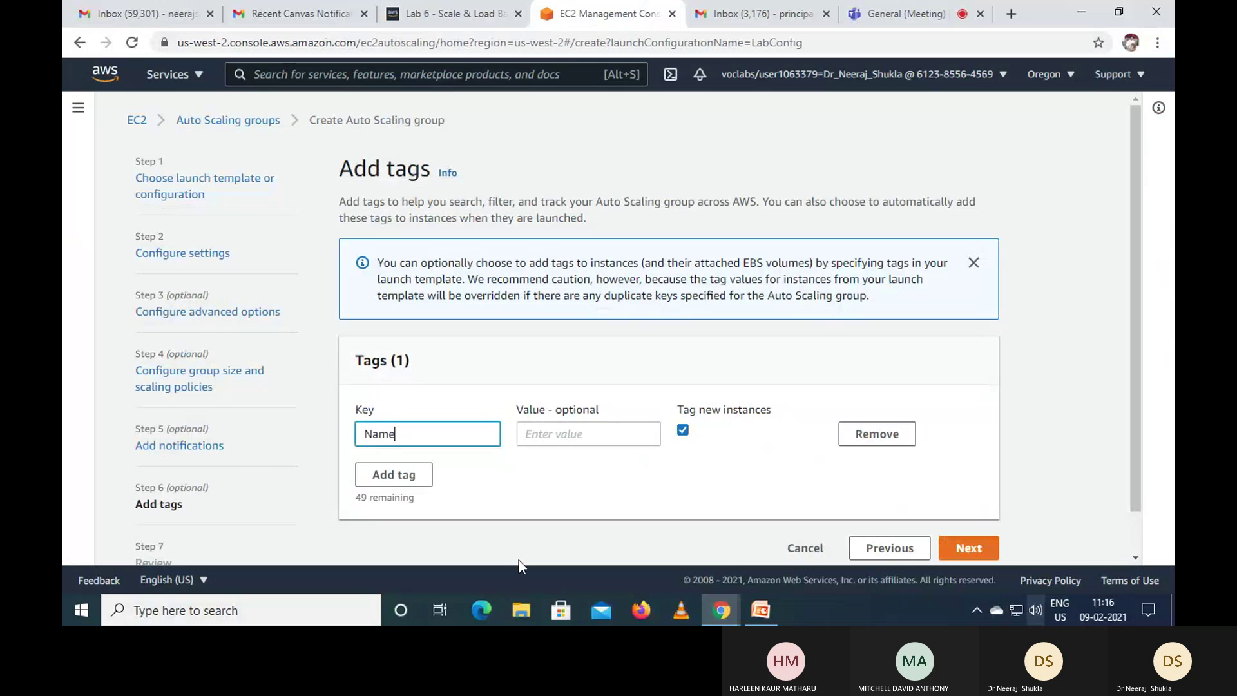
click(570, 436)
right_click(570, 437)
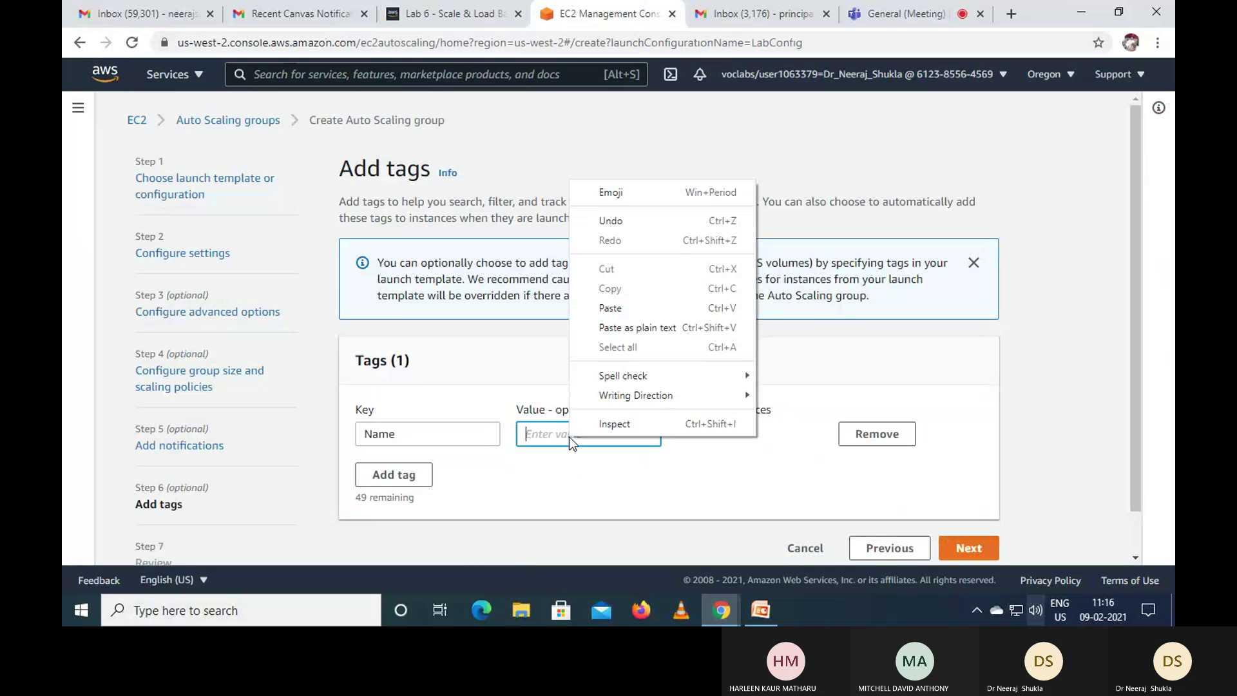
click(614, 303)
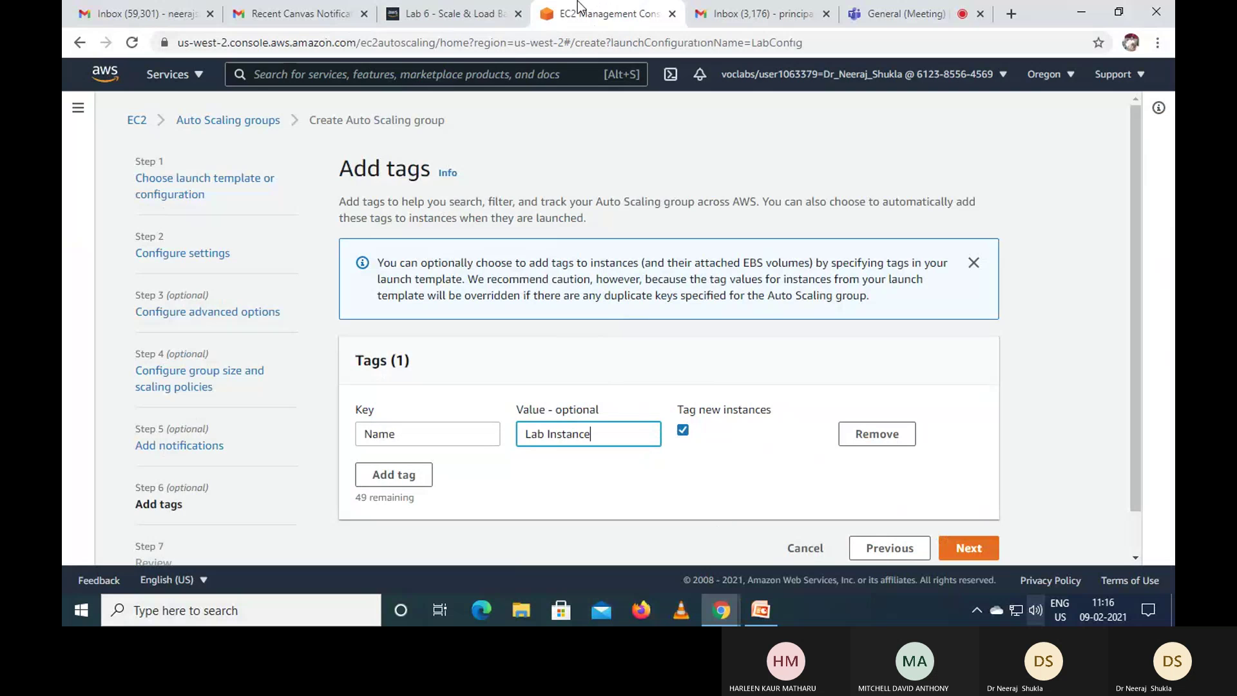
Step: Continue to the Review stage and check the lab instructions for creating the Auto Scaling group
click(454, 14)
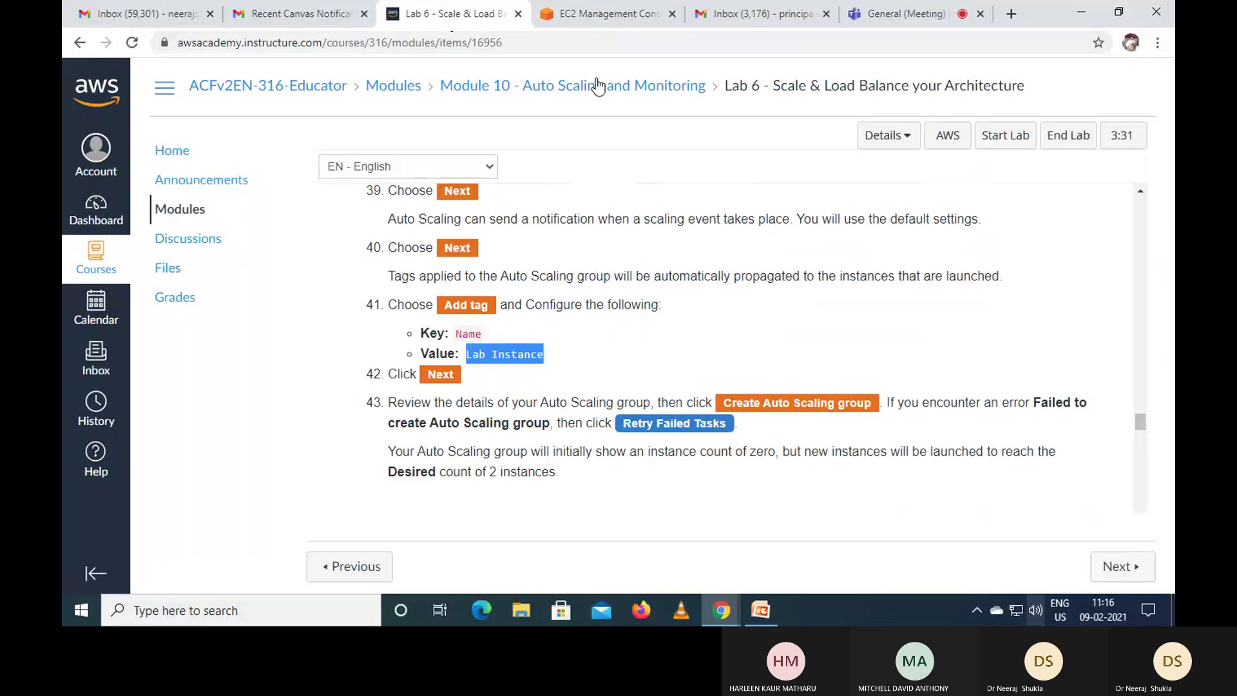
click(651, 14)
click(982, 555)
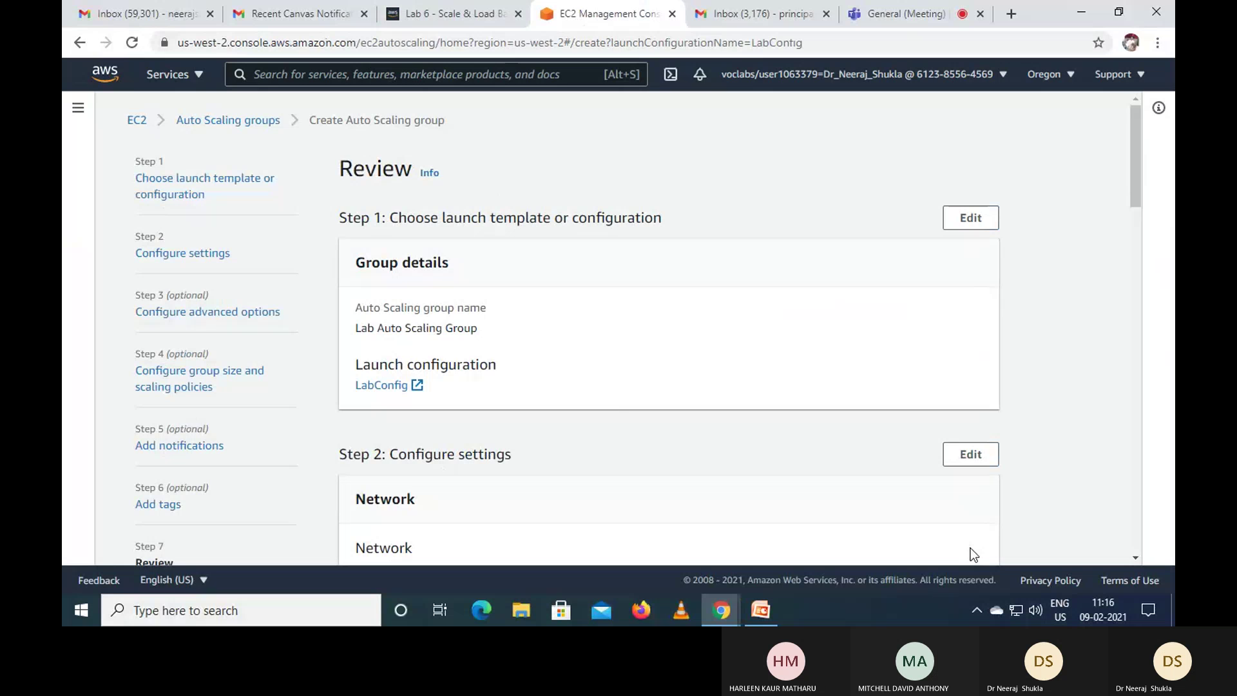
click(477, 15)
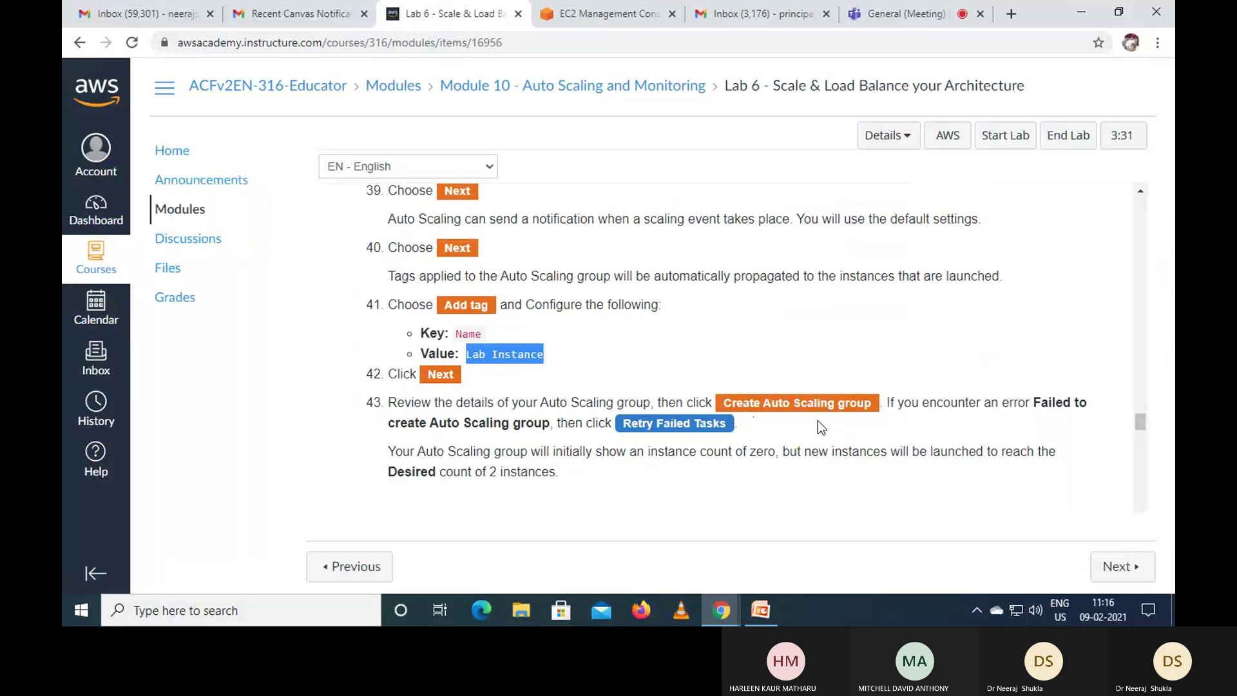
click(605, 14)
Step: Review the network, load balancing, group size, scaling policy and tag settings, and create the Auto Scaling group
scroll(712, 382, down, 6)
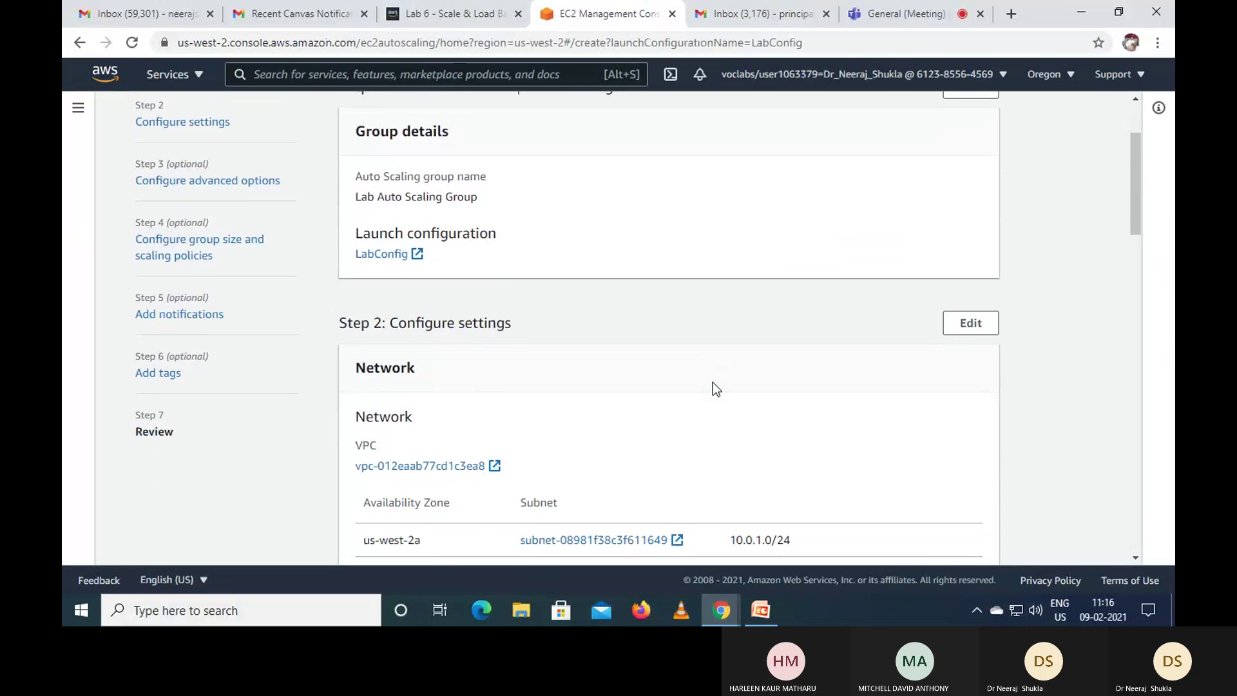
scroll(712, 382, down, 4)
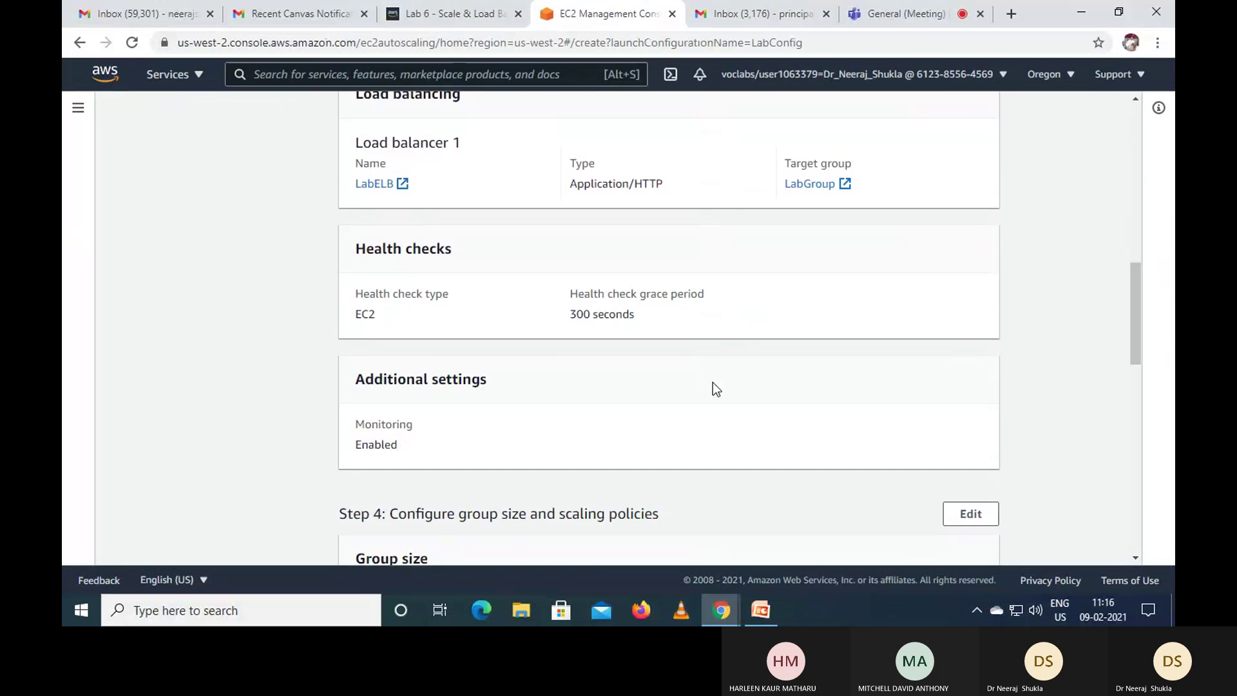
scroll(713, 383, up, 12)
scroll(713, 389, down, 1)
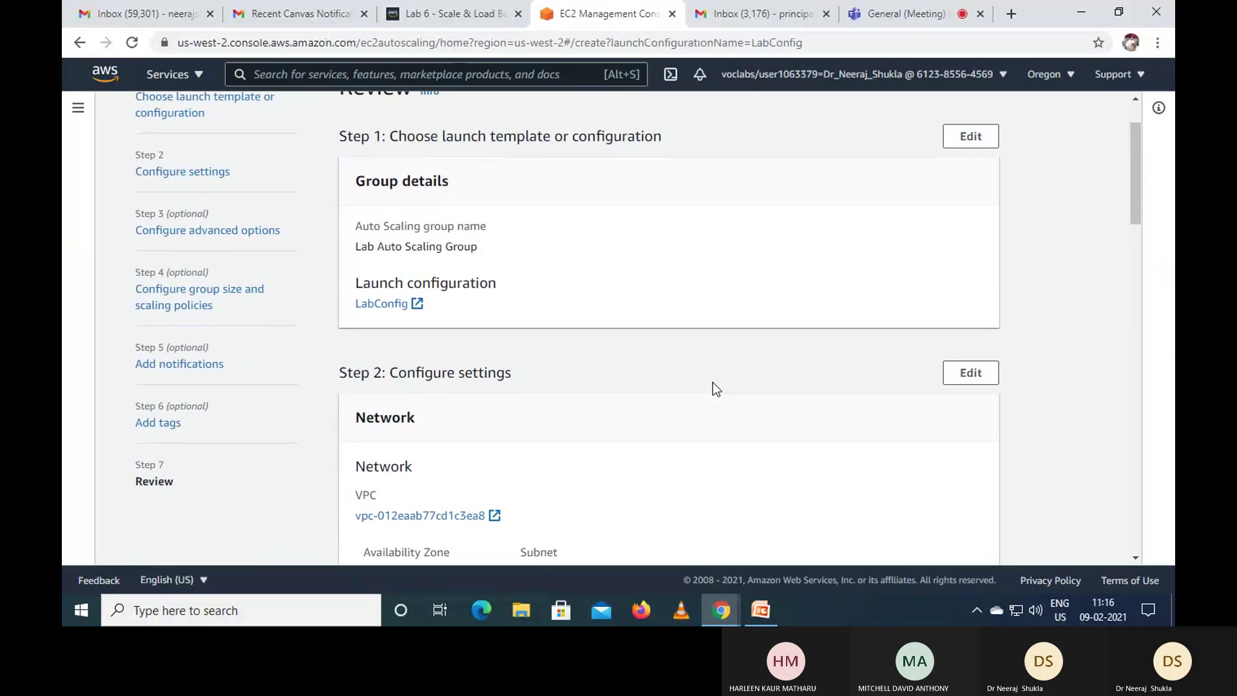
scroll(713, 384, down, 2)
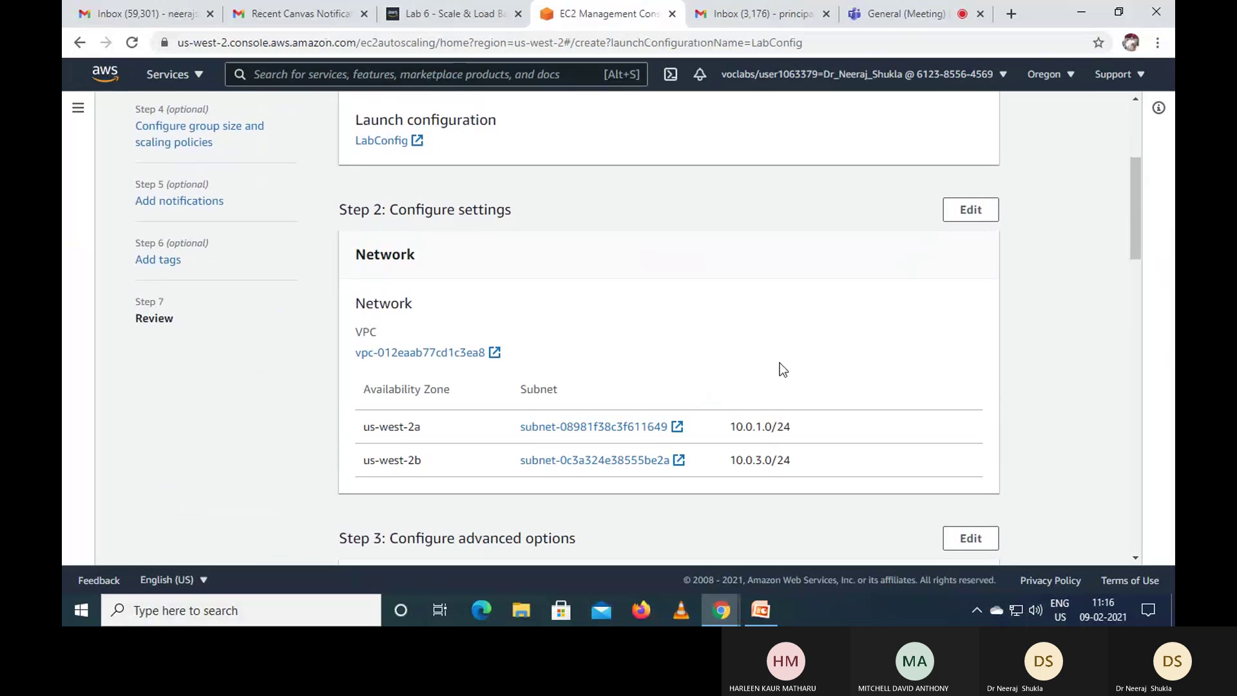
scroll(780, 362, down, 8)
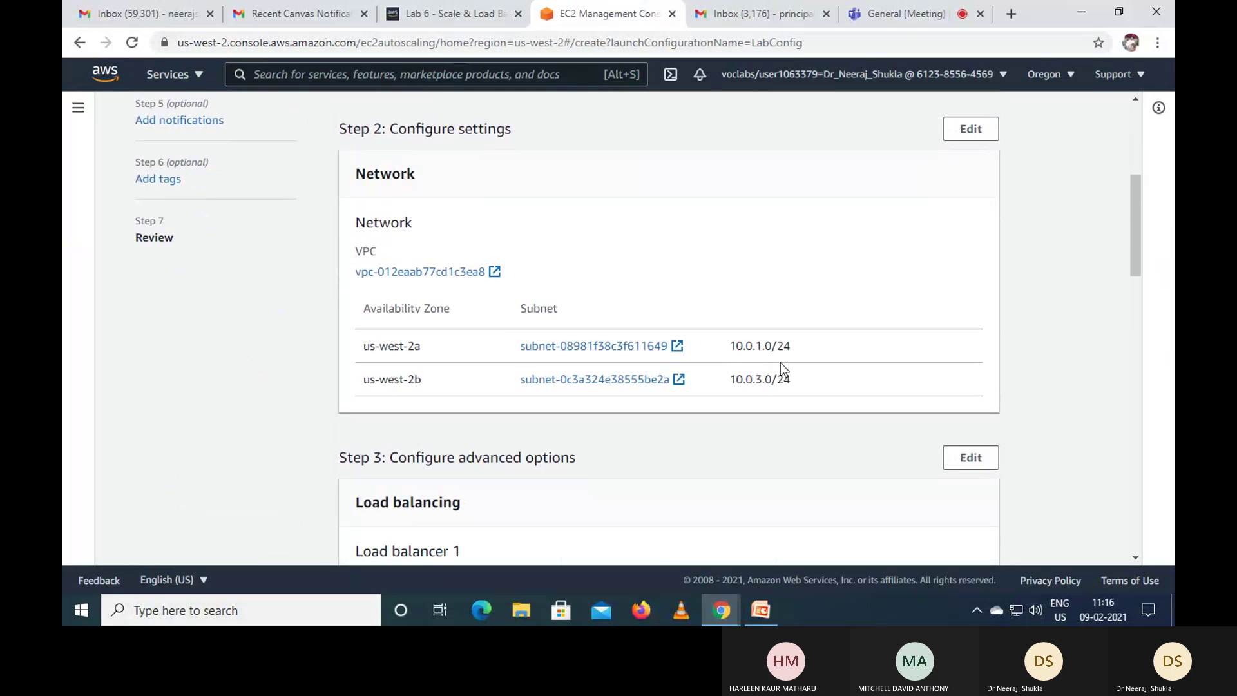
scroll(779, 362, down, 9)
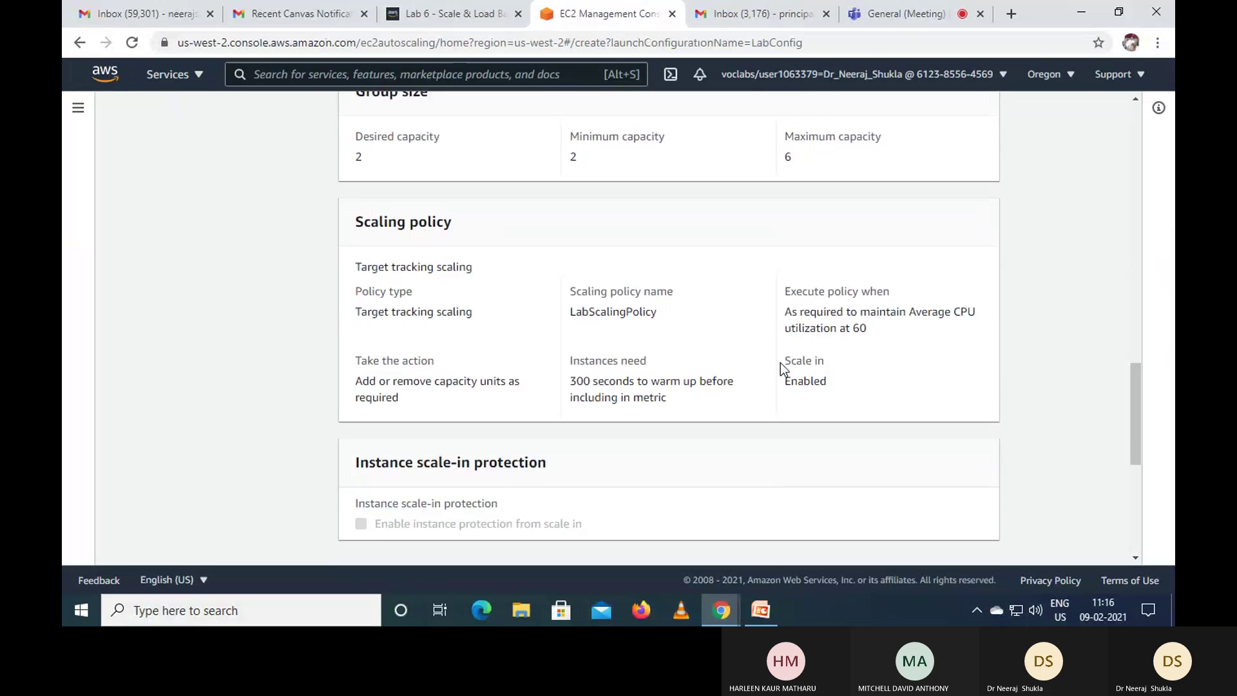
scroll(779, 362, up, 5)
scroll(779, 362, up, 14)
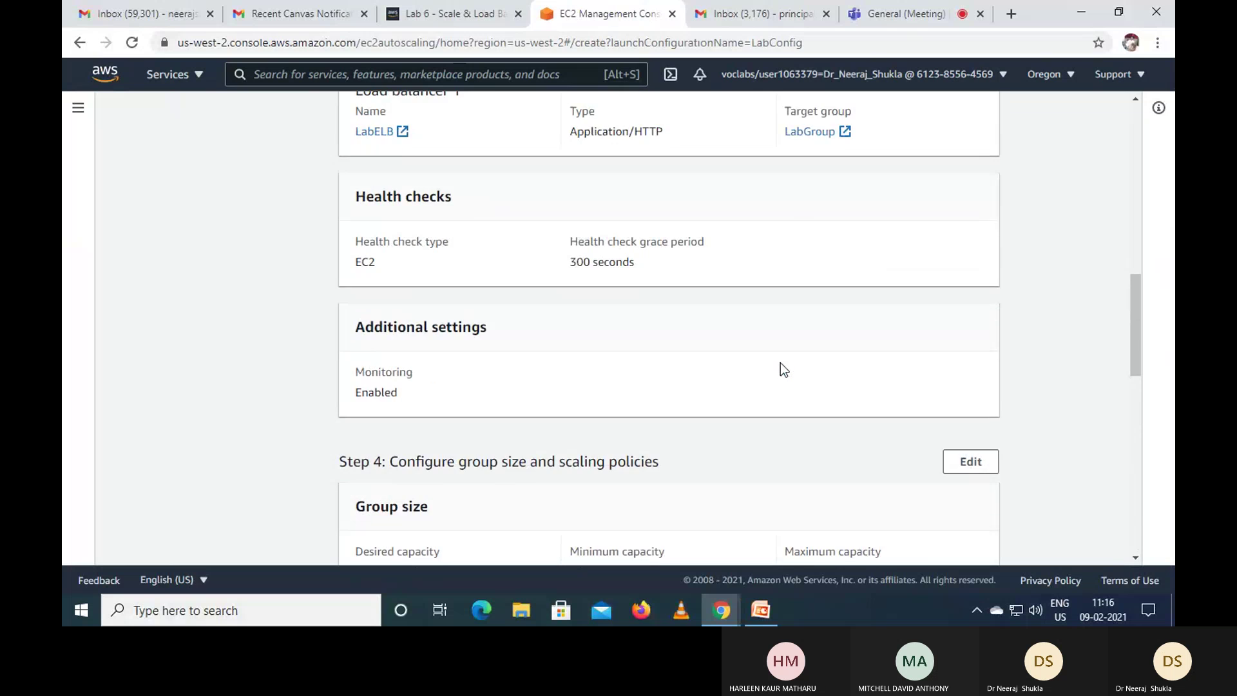
scroll(780, 362, down, 13)
scroll(779, 362, down, 6)
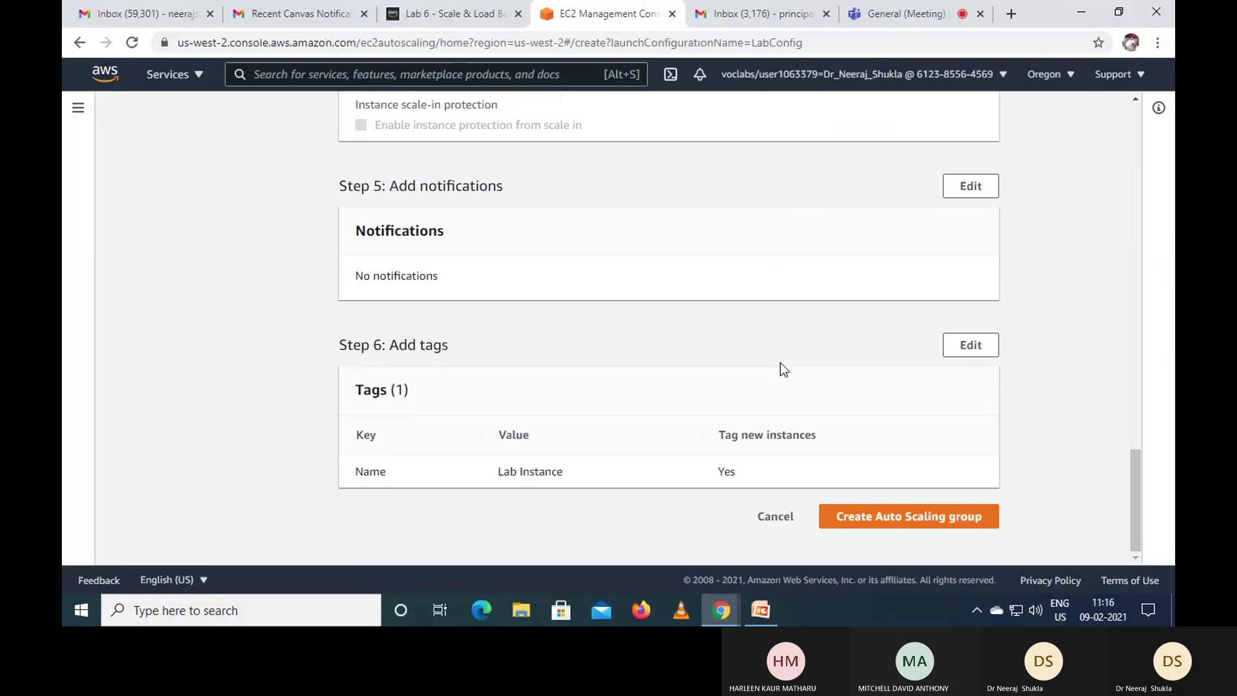
click(916, 525)
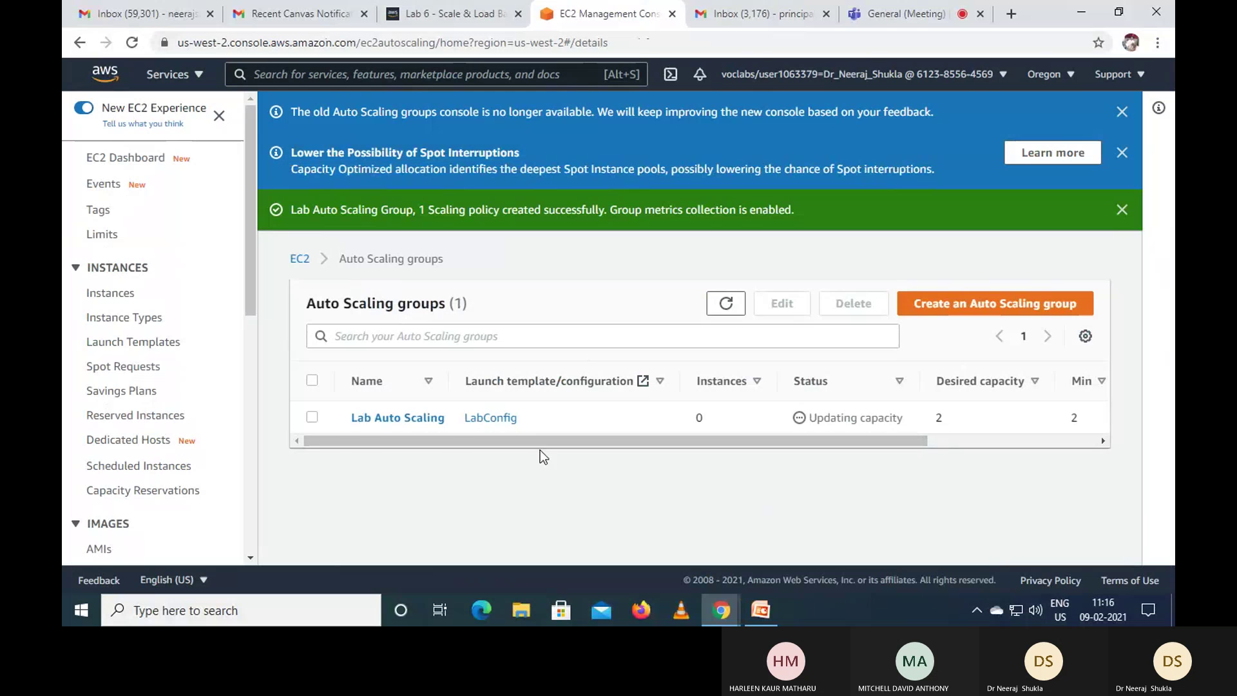
Step: Read the Task 4 instructions on verifying load balancing and open the list of EC2 instances
click(431, 17)
scroll(693, 513, down, 2)
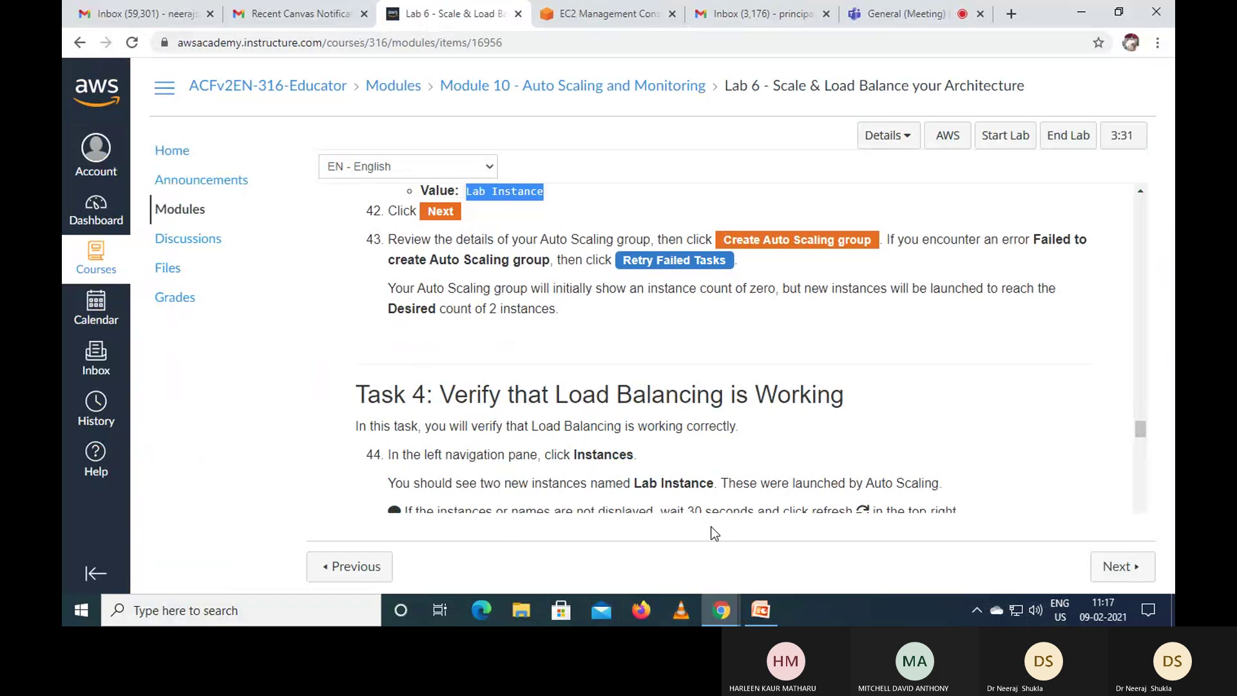
scroll(962, 342, down, 3)
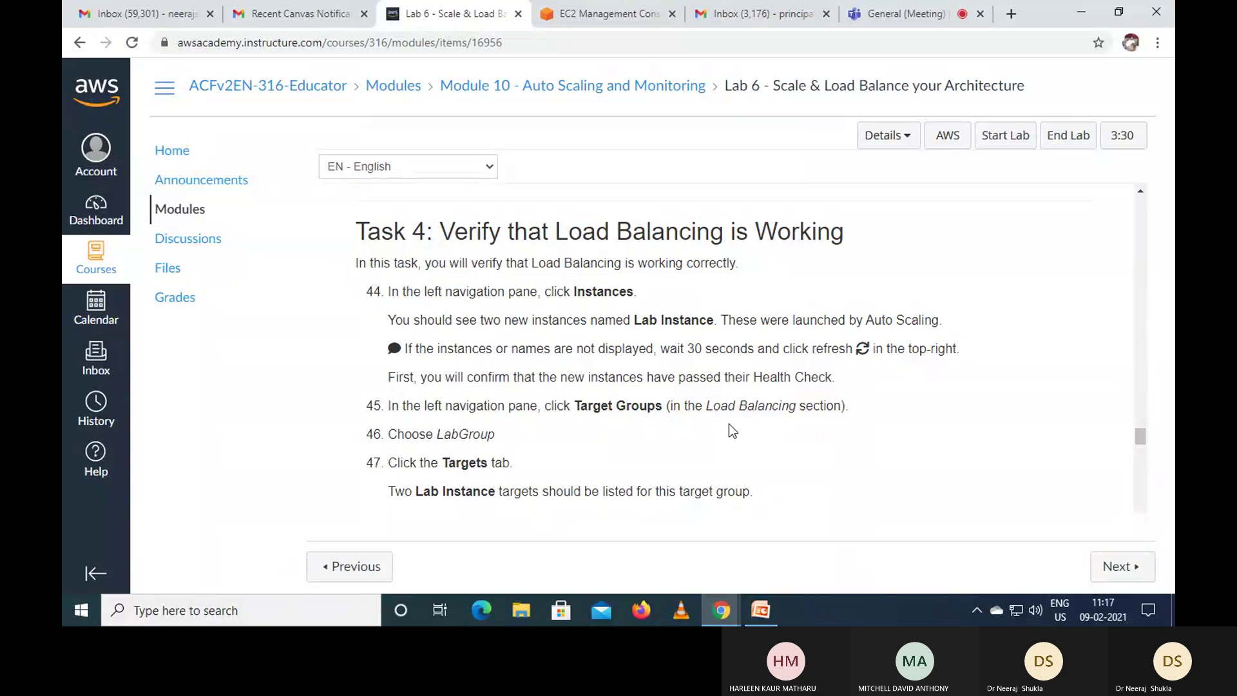
click(593, 15)
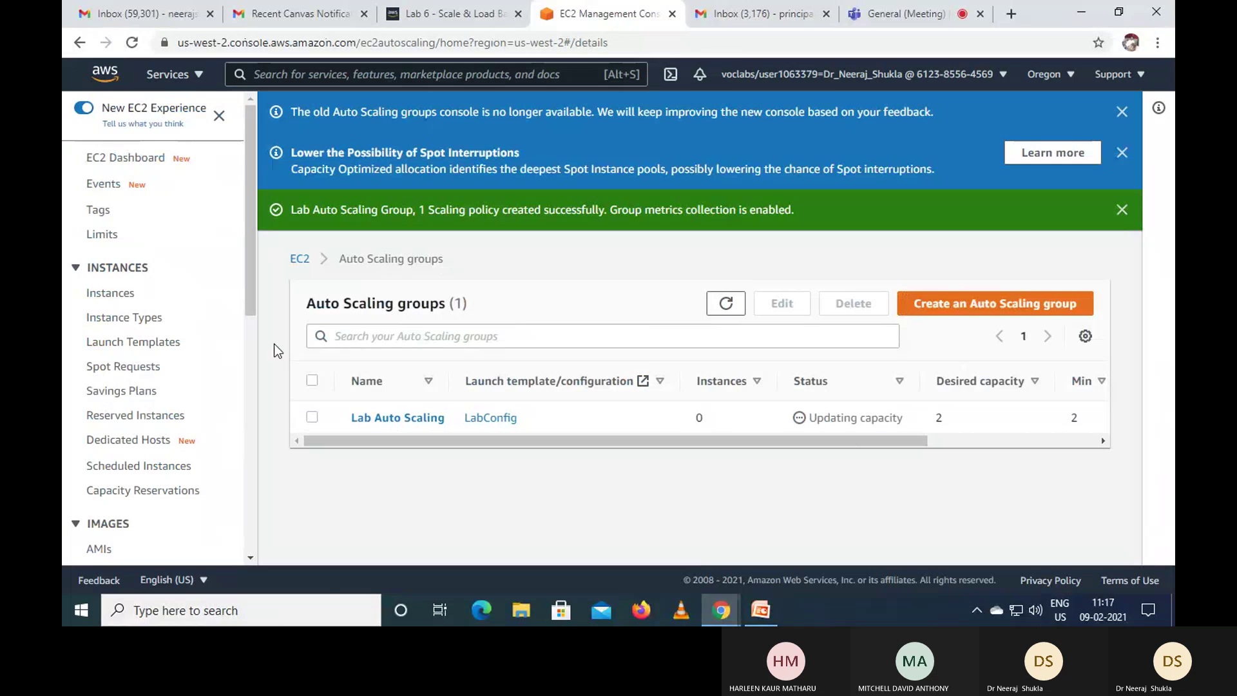
click(114, 294)
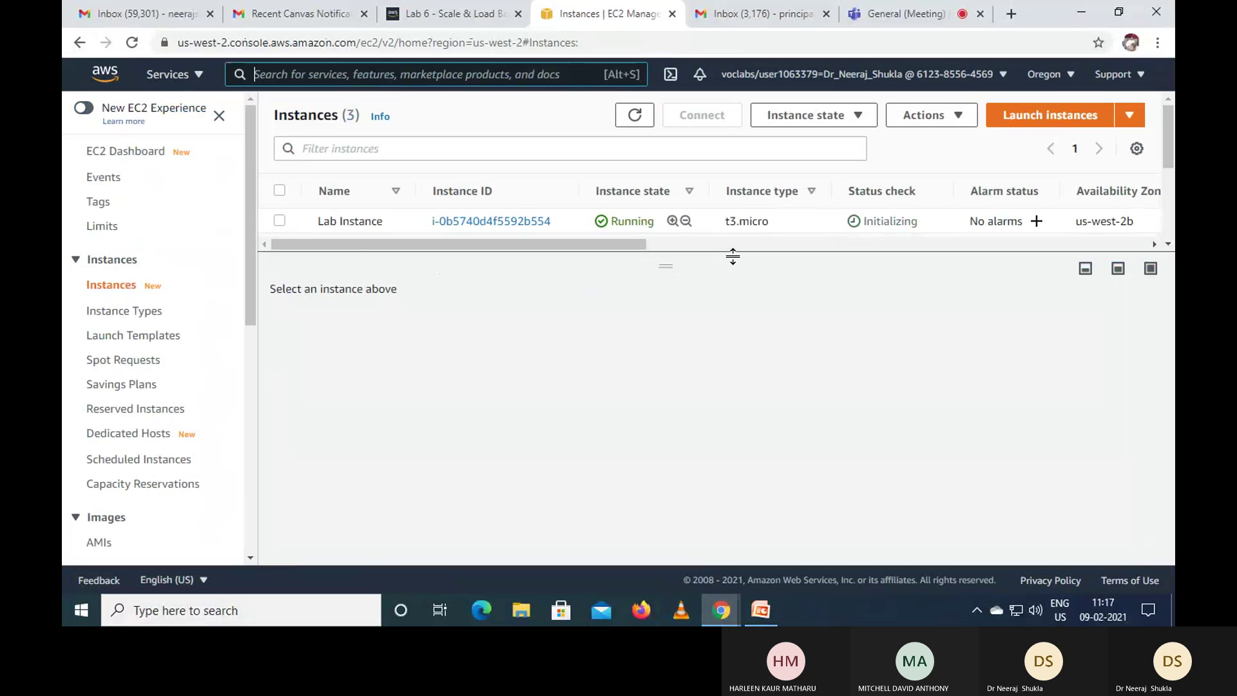
Step: Recheck the lab's instance verification step and enlarge the instance list so all its rows can be examined
click(469, 15)
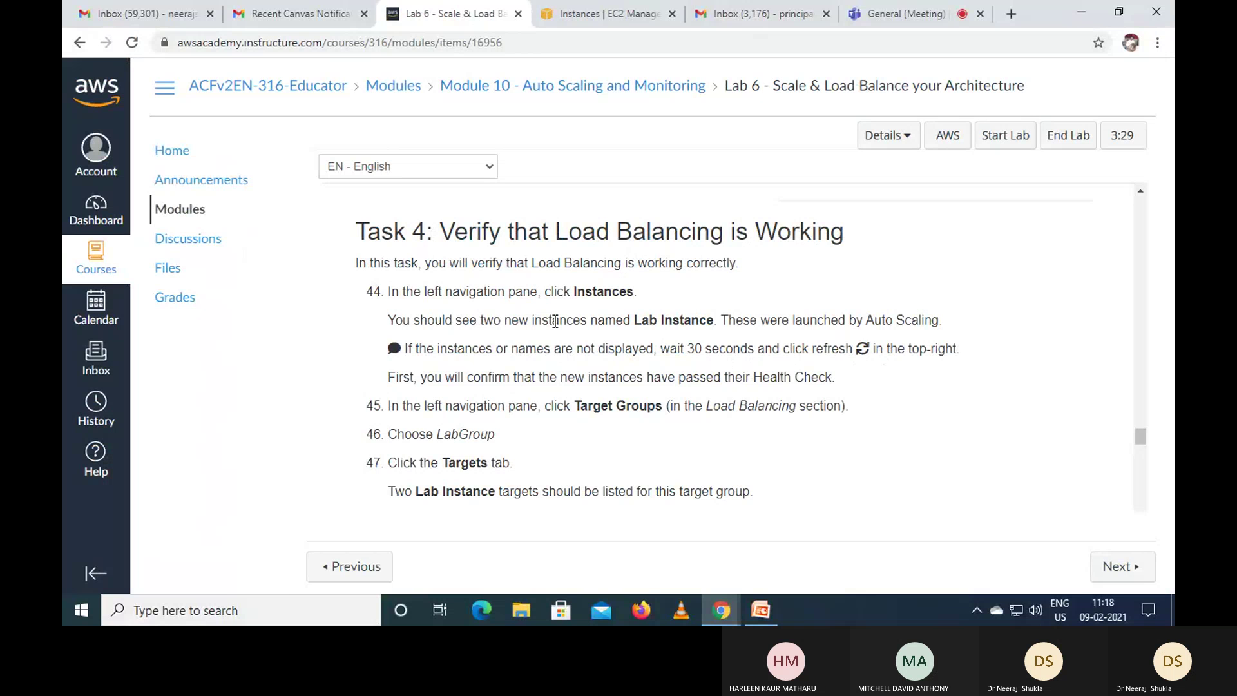
click(600, 13)
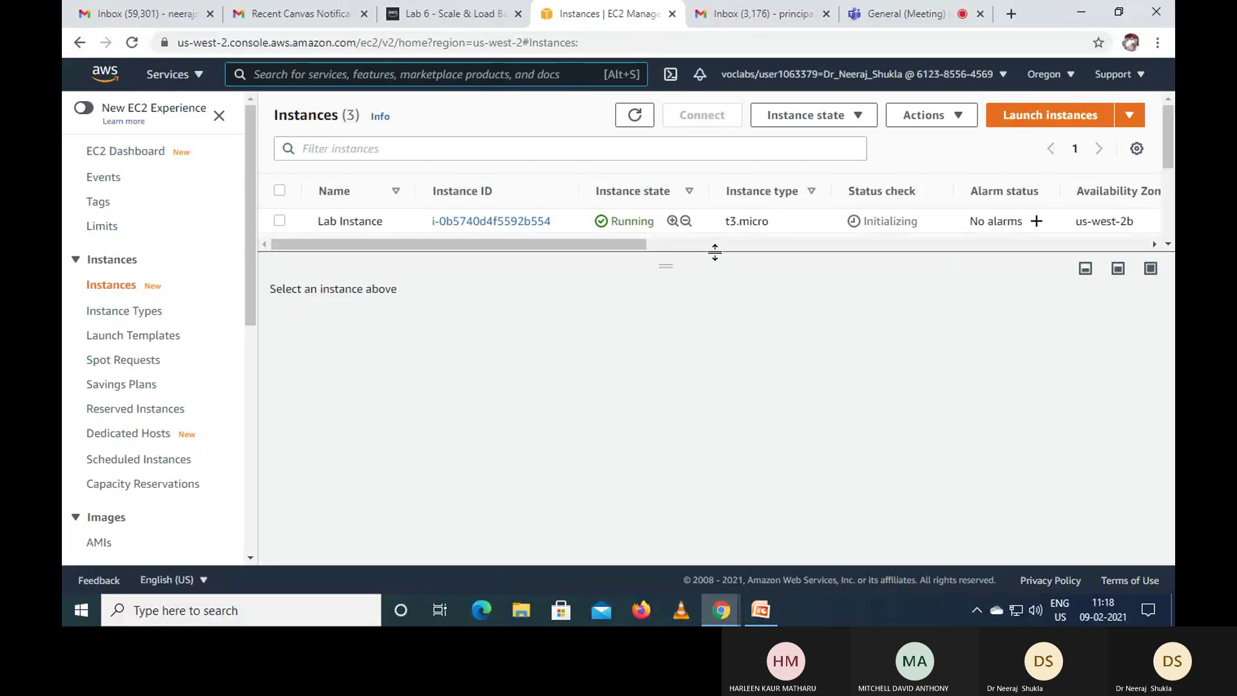
drag(714, 252, 717, 299)
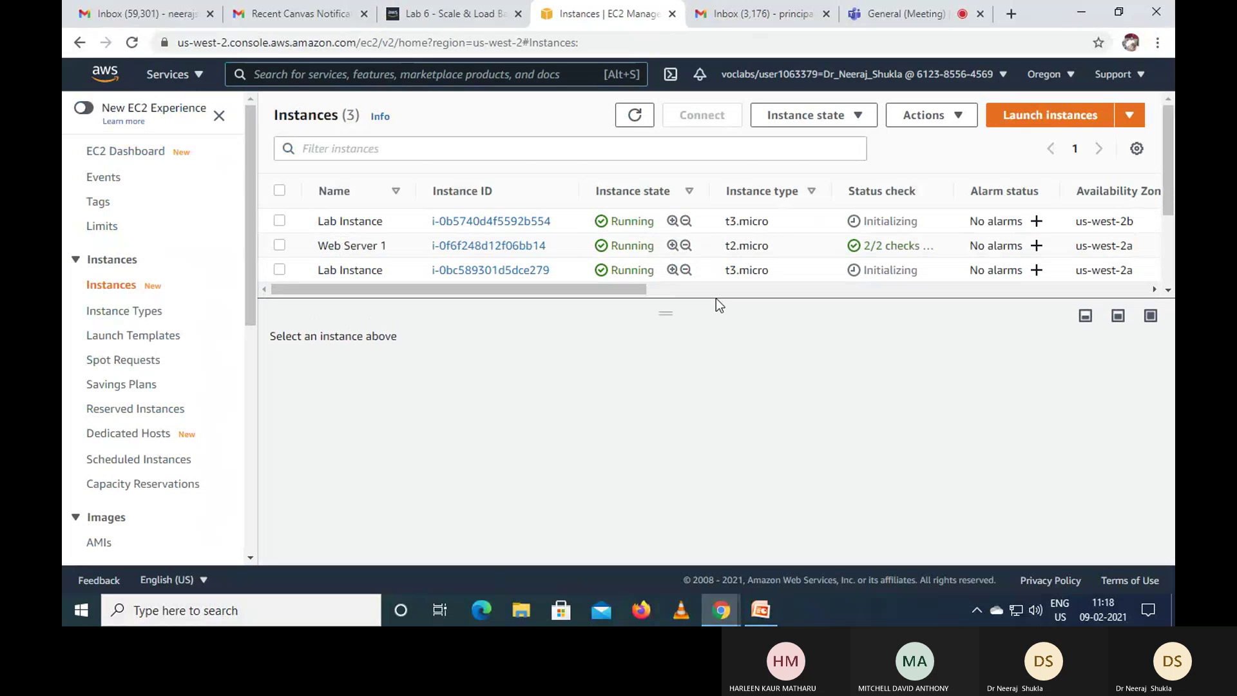
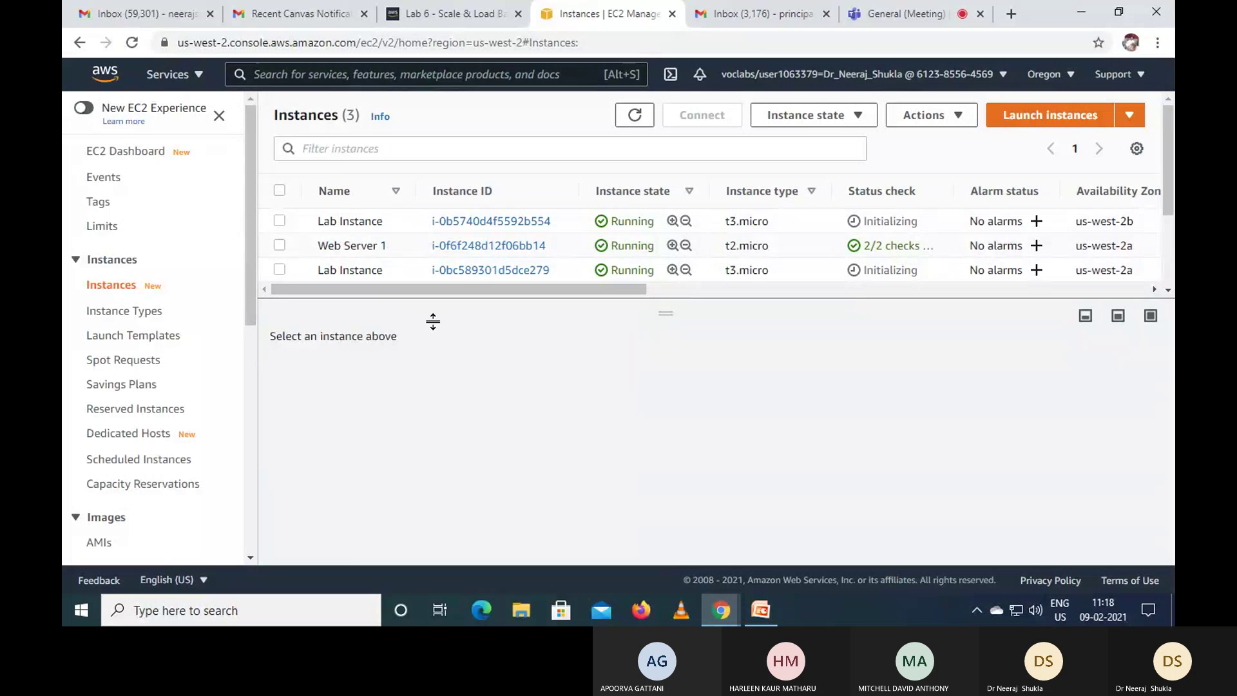
drag(674, 316, 673, 334)
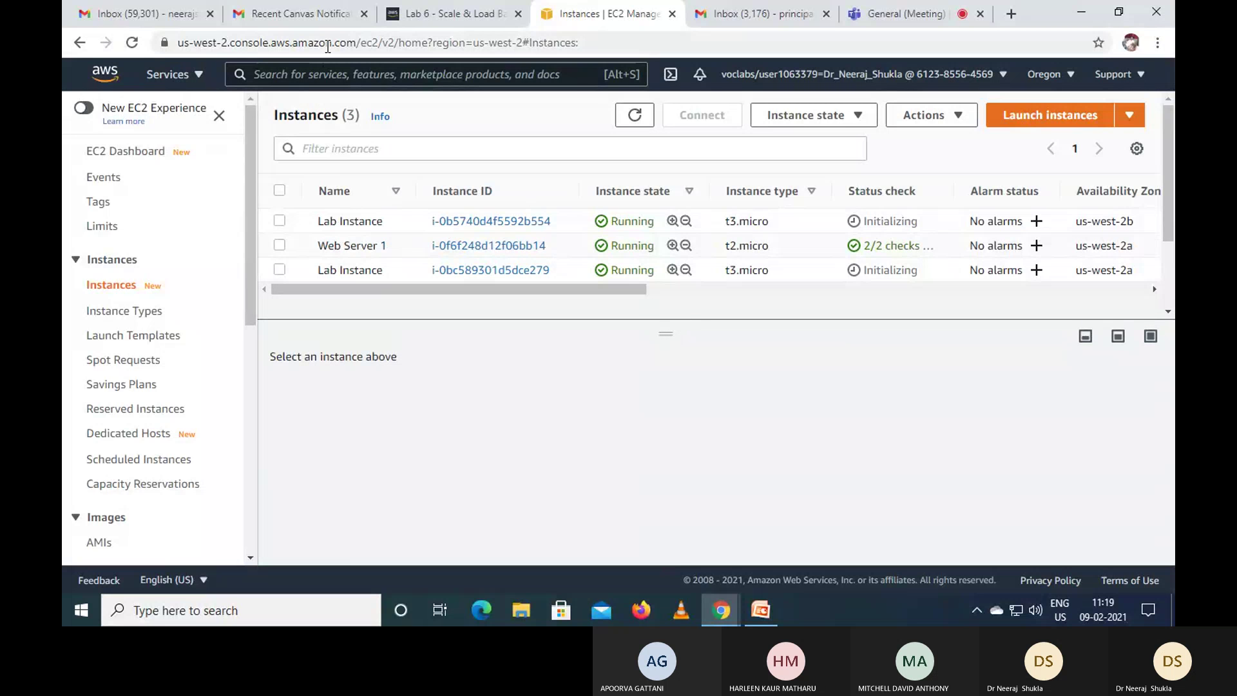
Step: Read the lab's target group steps, then open the EC2 target groups list and select LabGroup
click(456, 13)
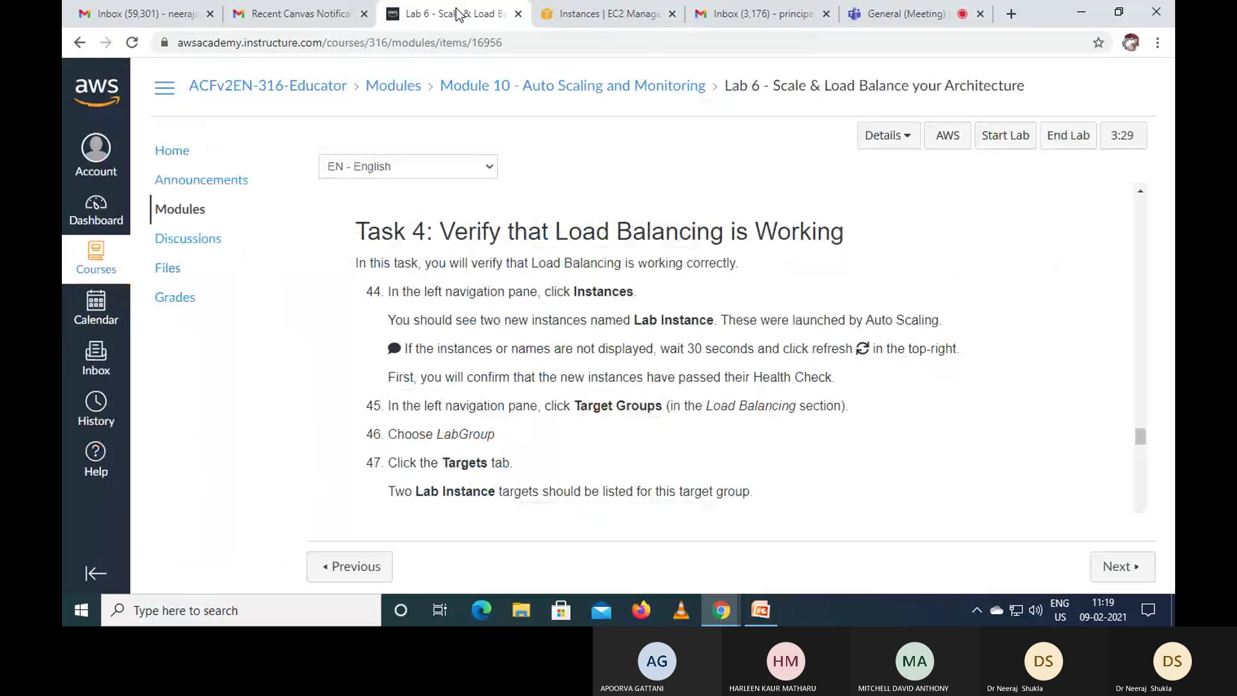
scroll(613, 420, down, 1)
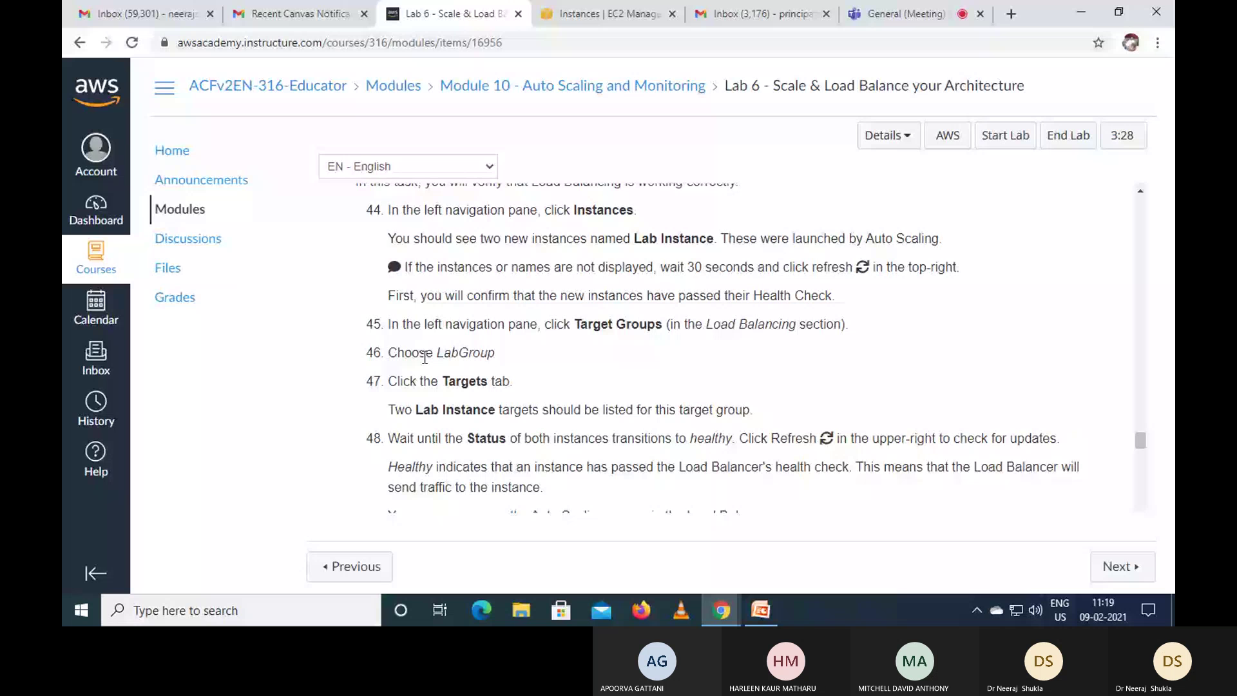
click(567, 20)
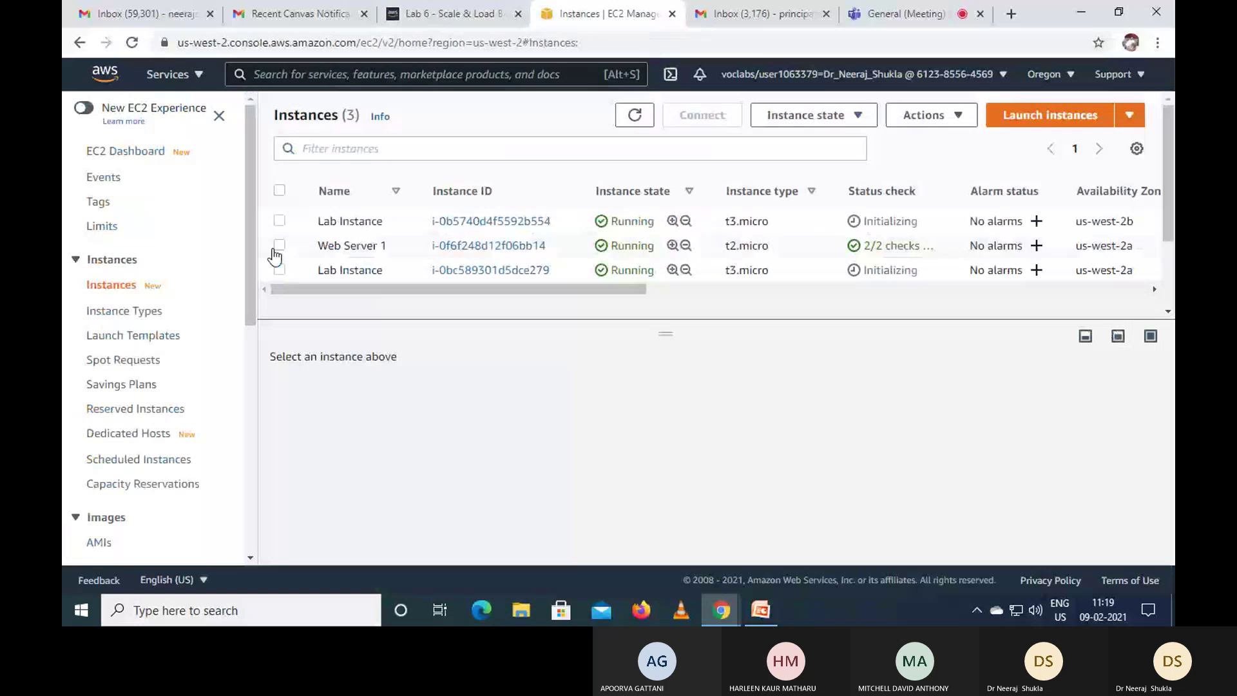
scroll(250, 275, down, 1)
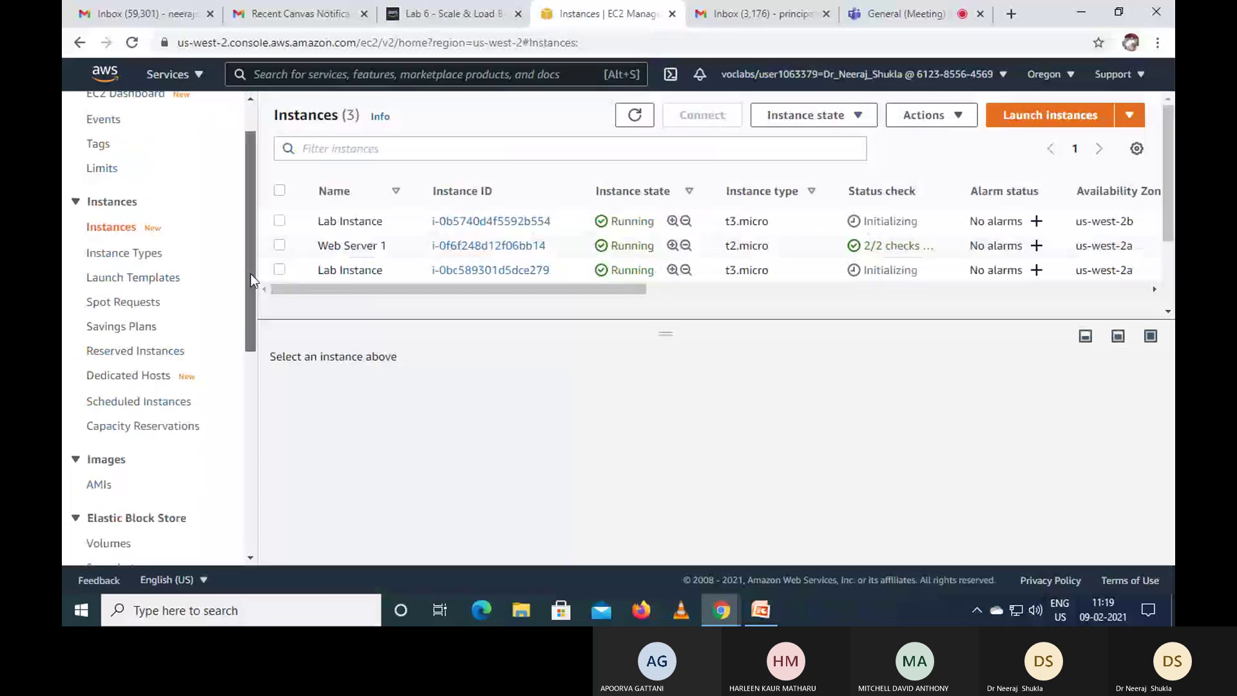
drag(250, 274, 252, 477)
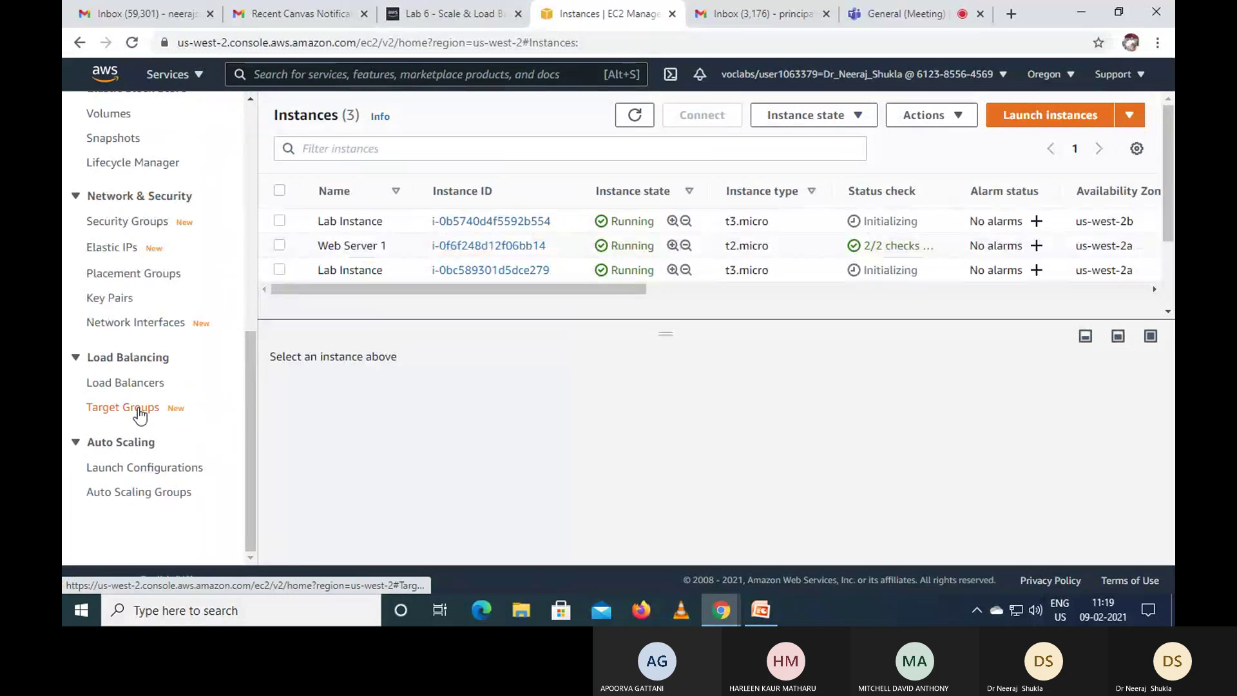
click(122, 407)
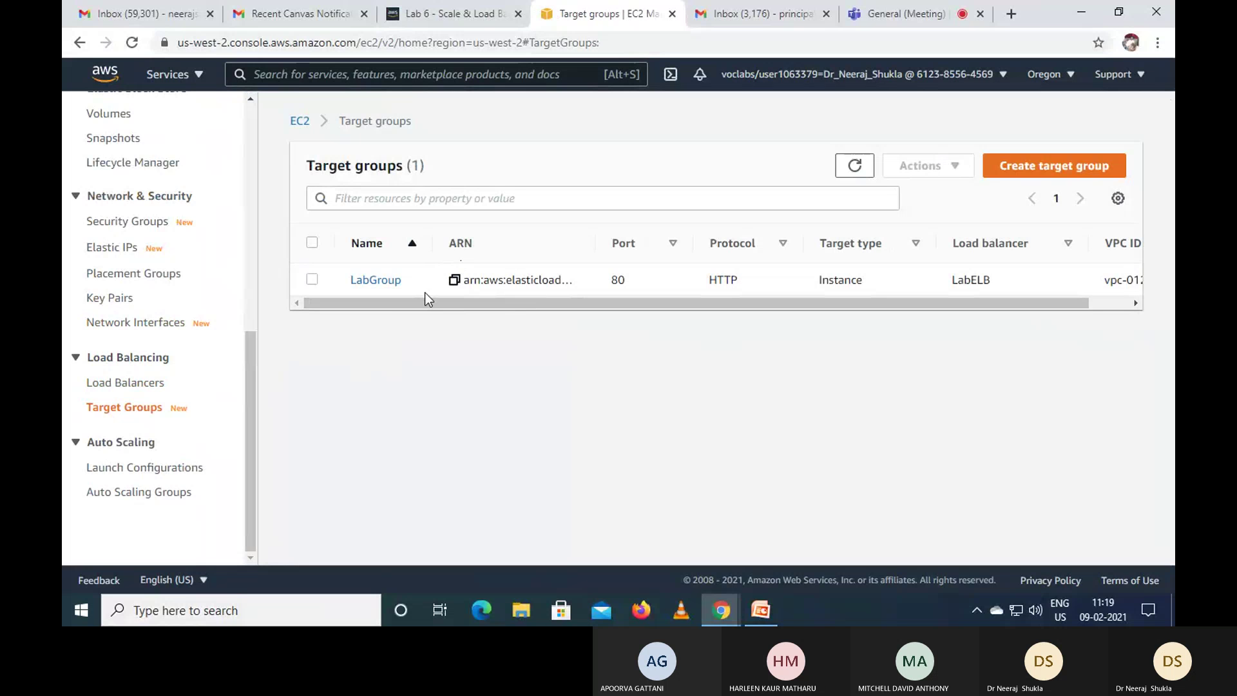
click(314, 280)
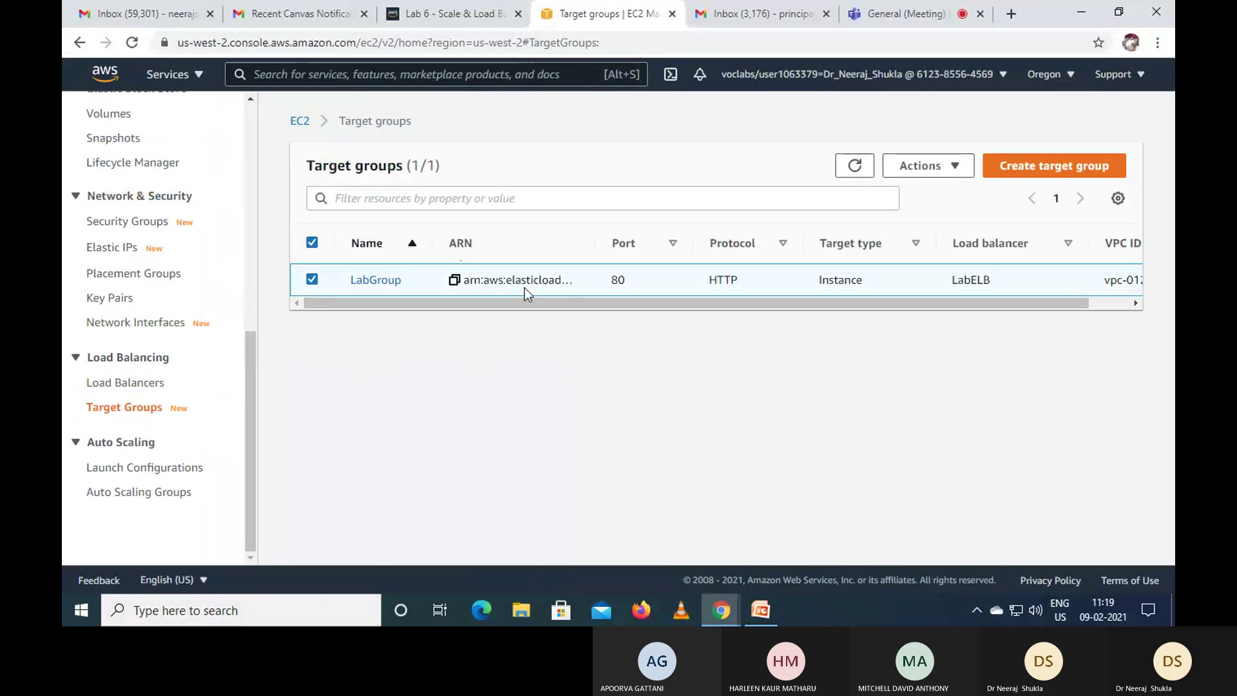
Step: Recheck the lab's Targets step, then refresh the target groups list and sort it by target type in descending order
click(463, 14)
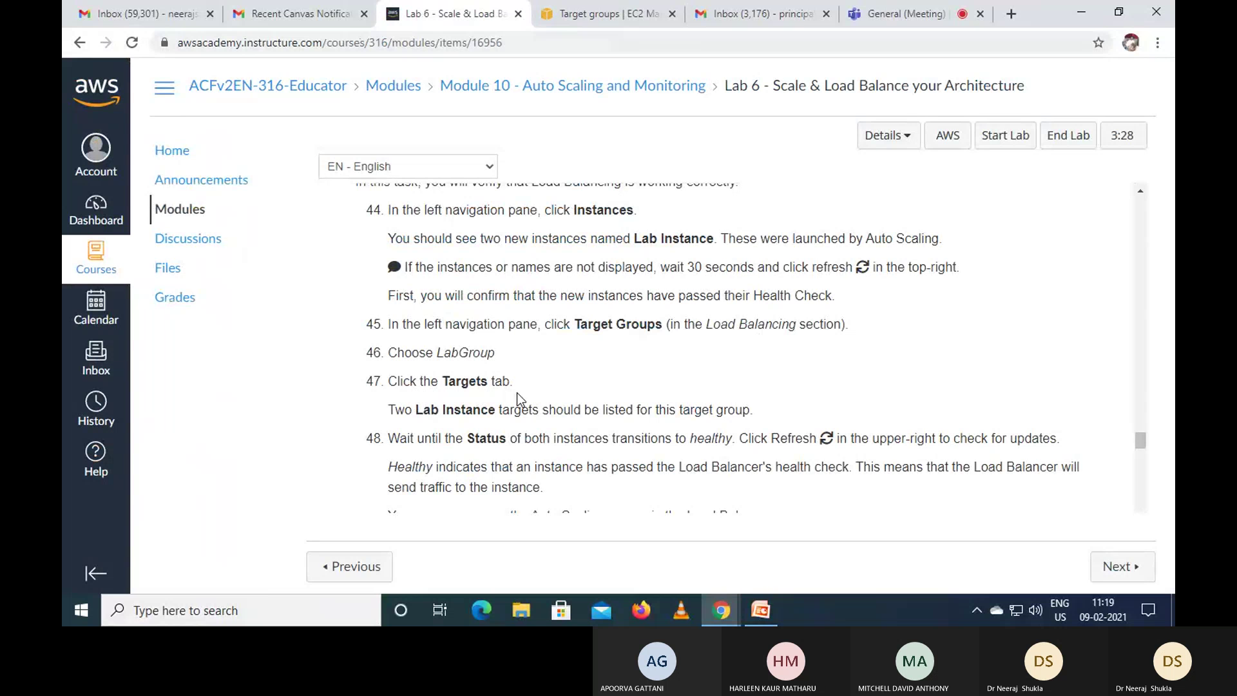
click(616, 18)
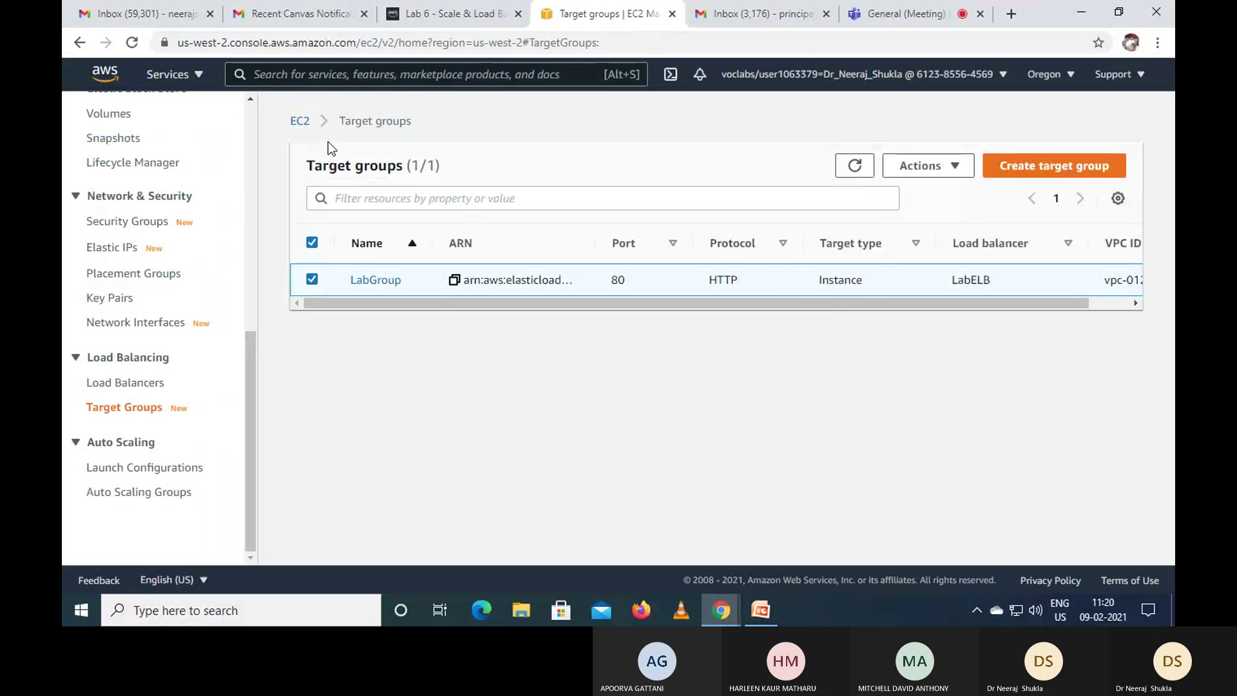
click(857, 174)
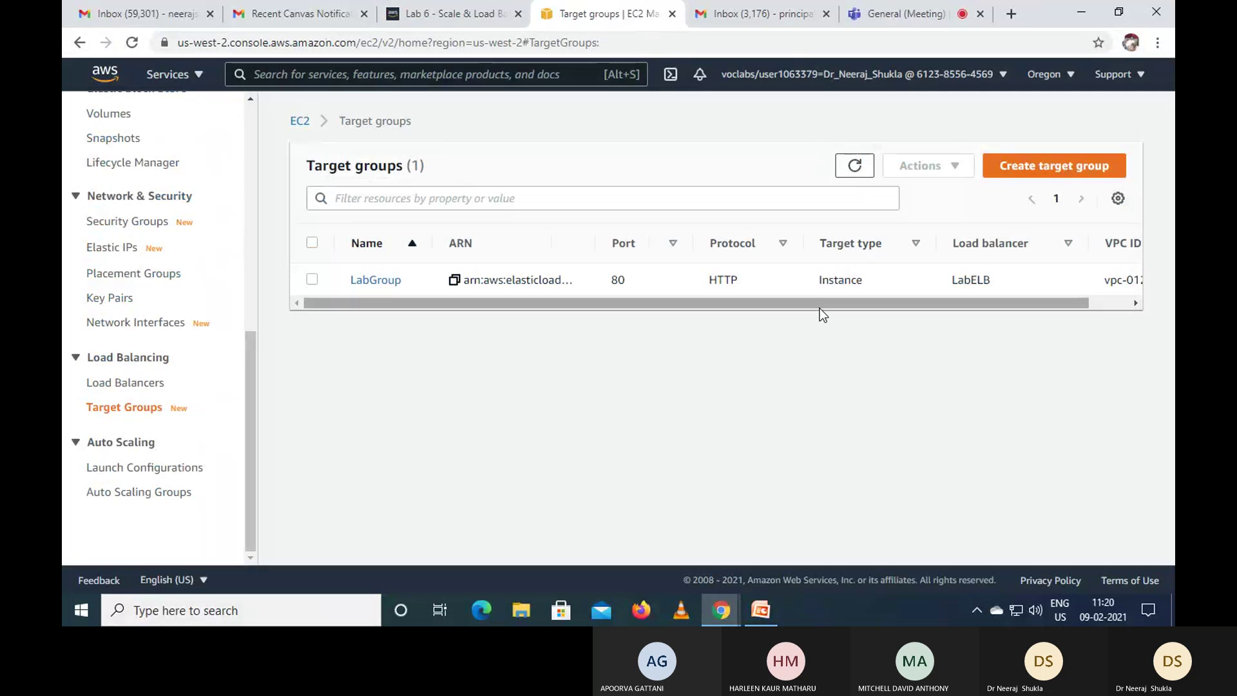
click(314, 279)
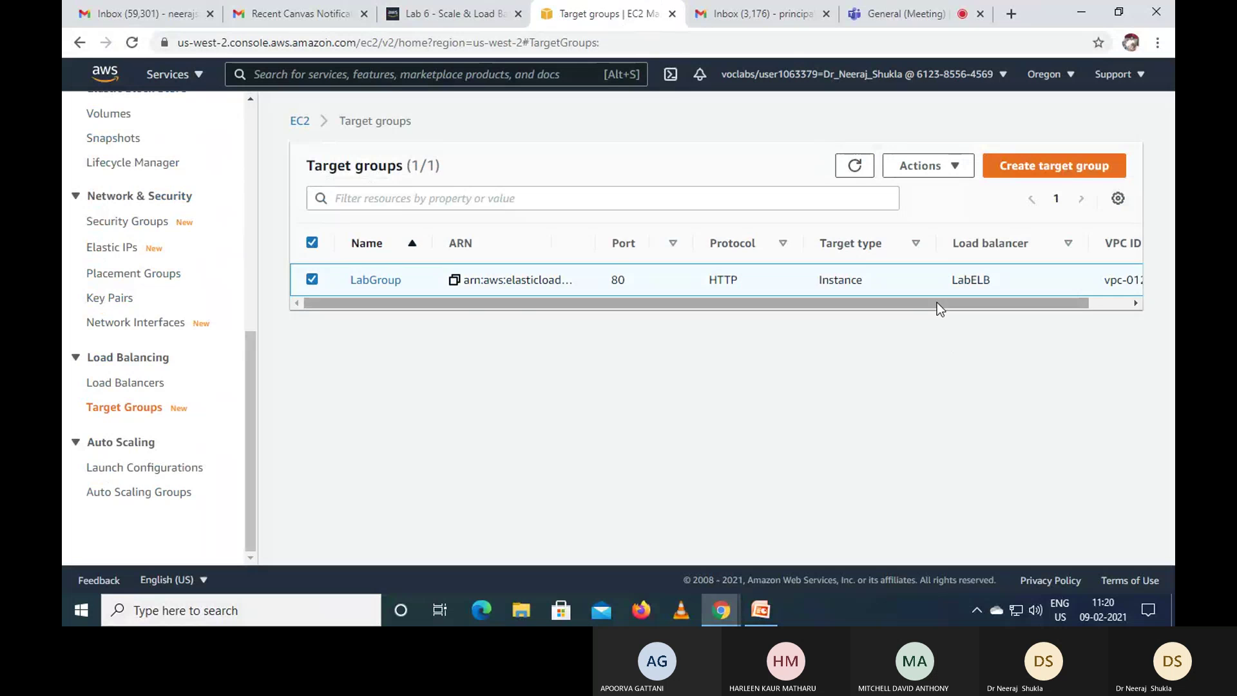
drag(937, 303, 845, 303)
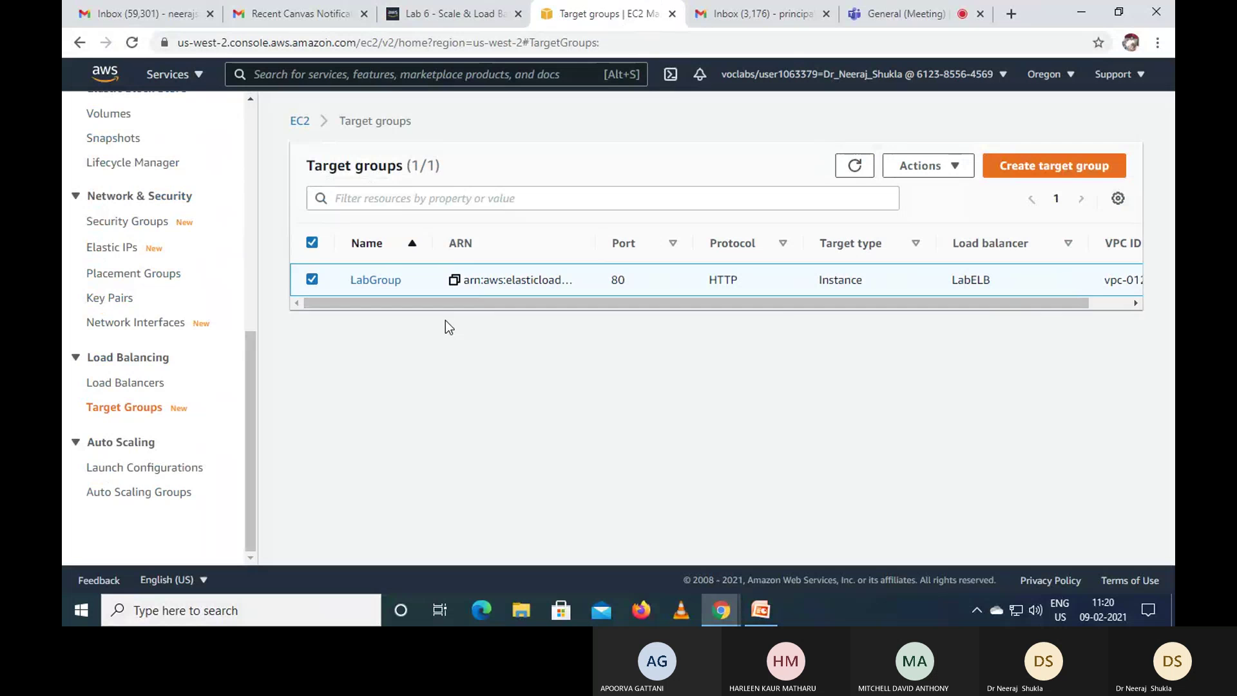
click(915, 245)
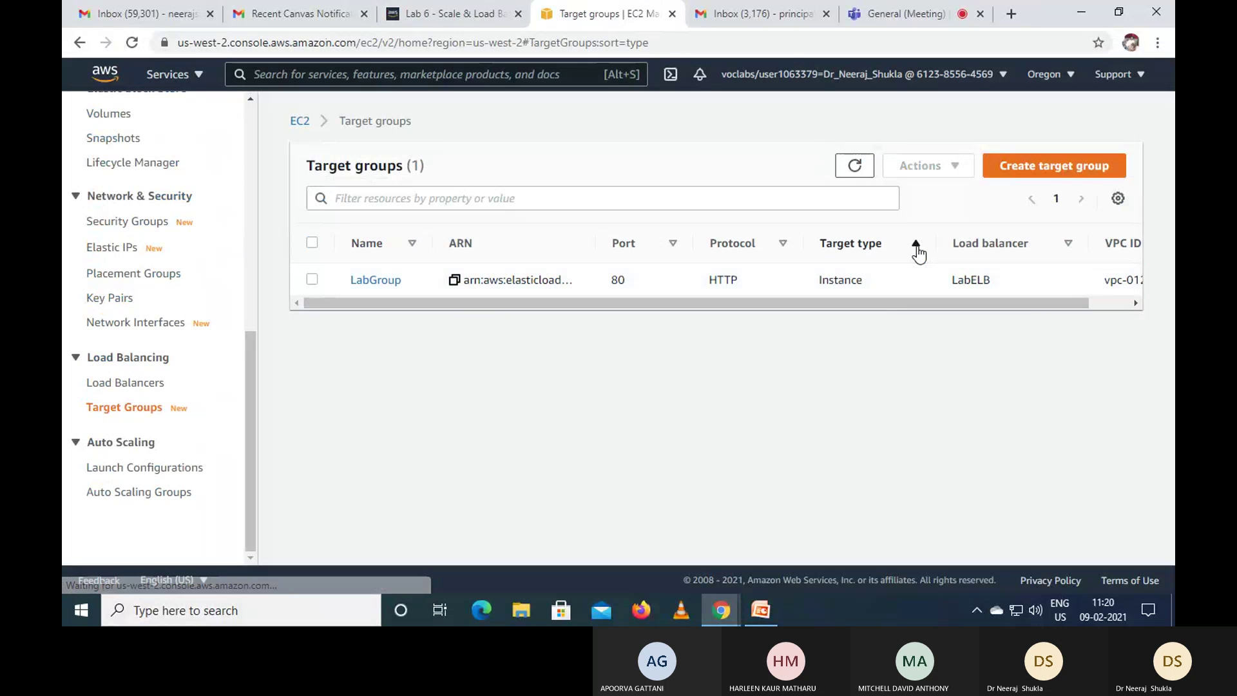
click(916, 244)
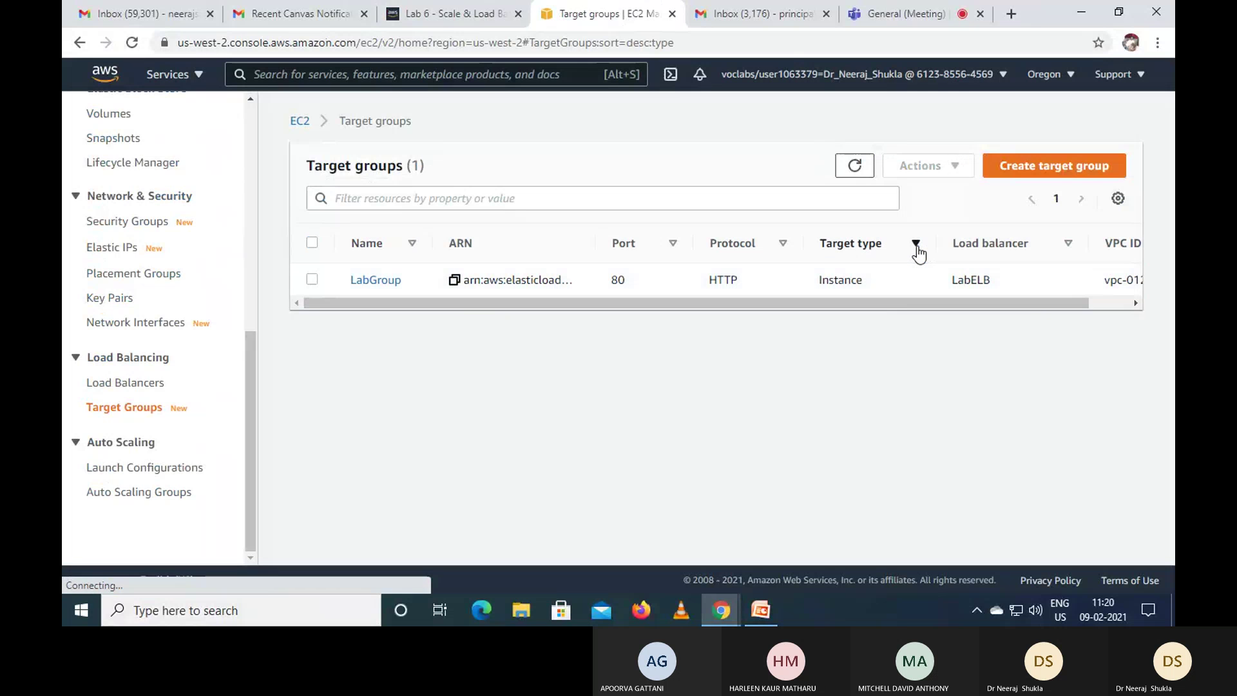
Step: Read the lab's step on healthy target status, then reselect LabGroup and check its available actions
click(394, 9)
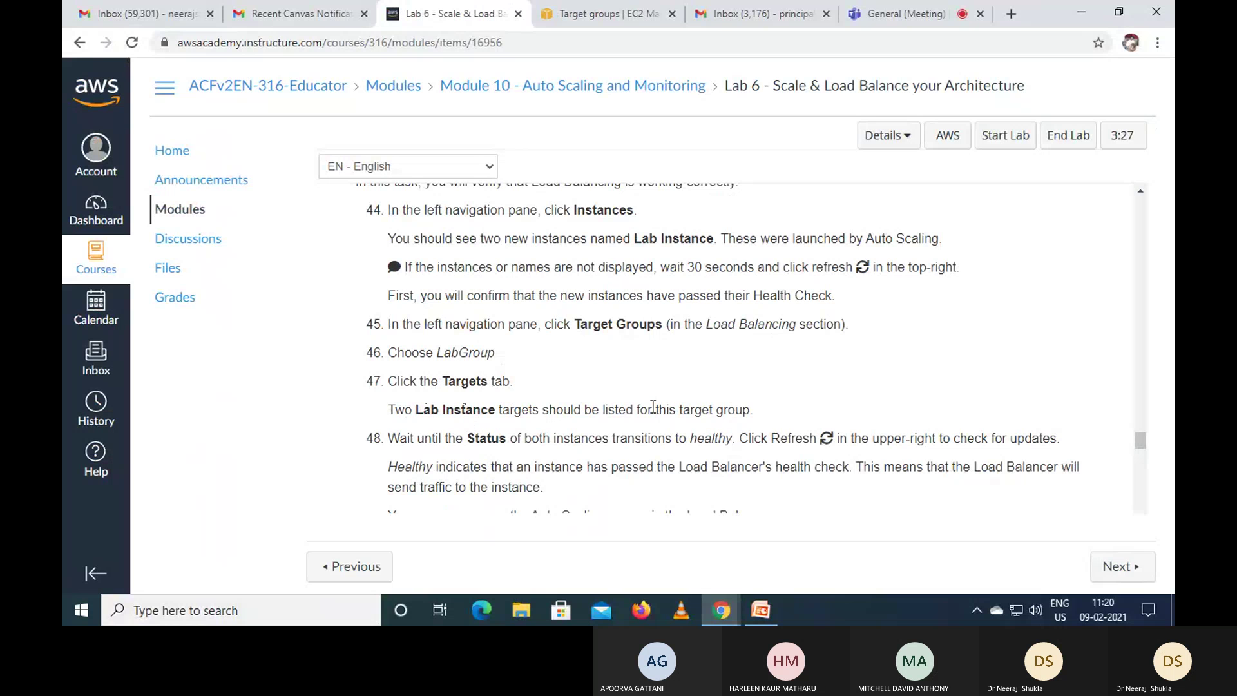
scroll(659, 409, down, 1)
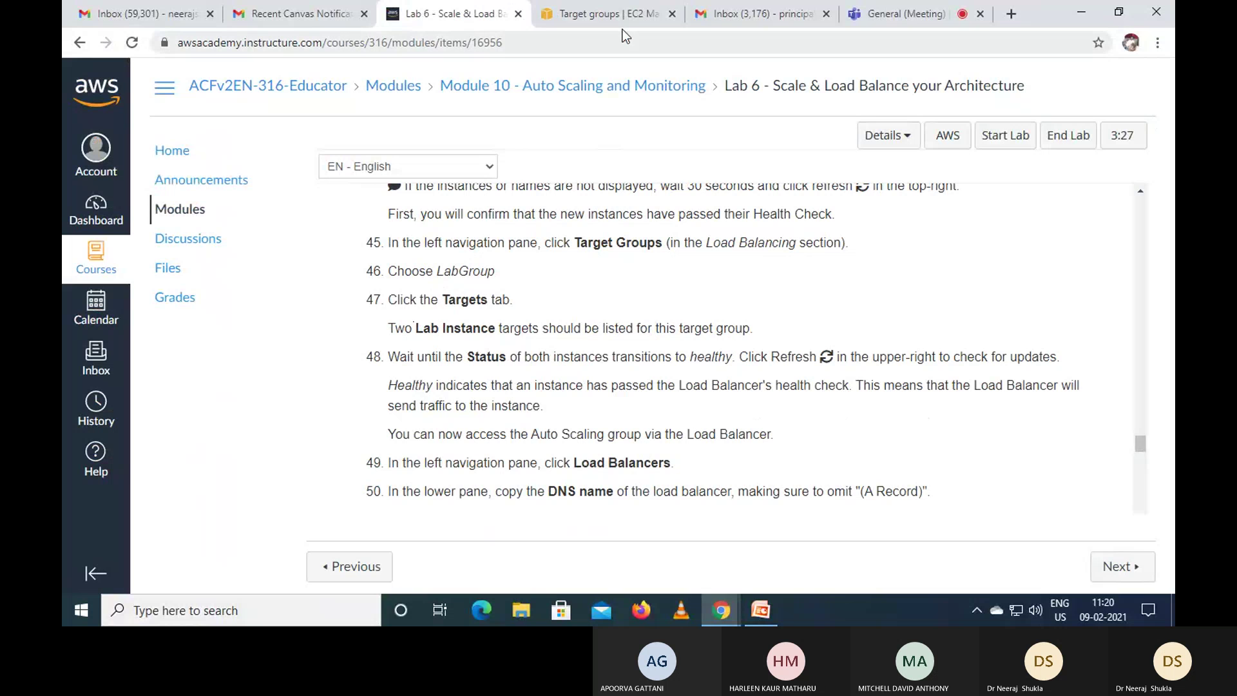
click(621, 8)
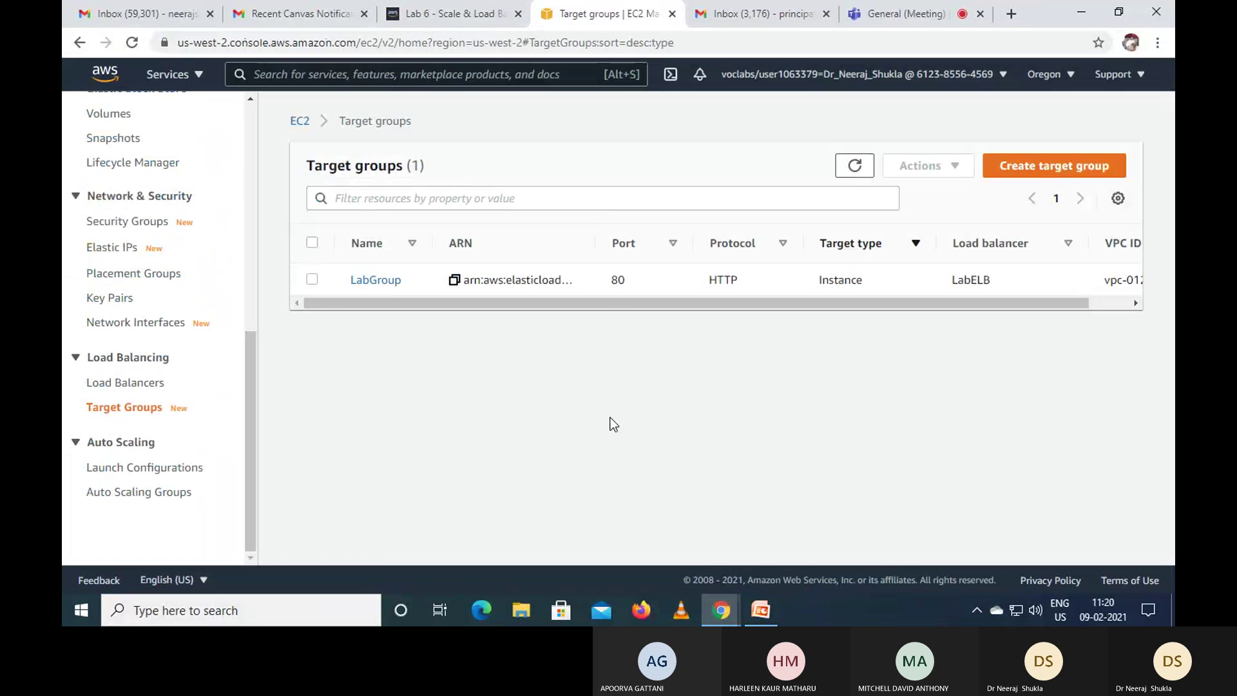
click(312, 280)
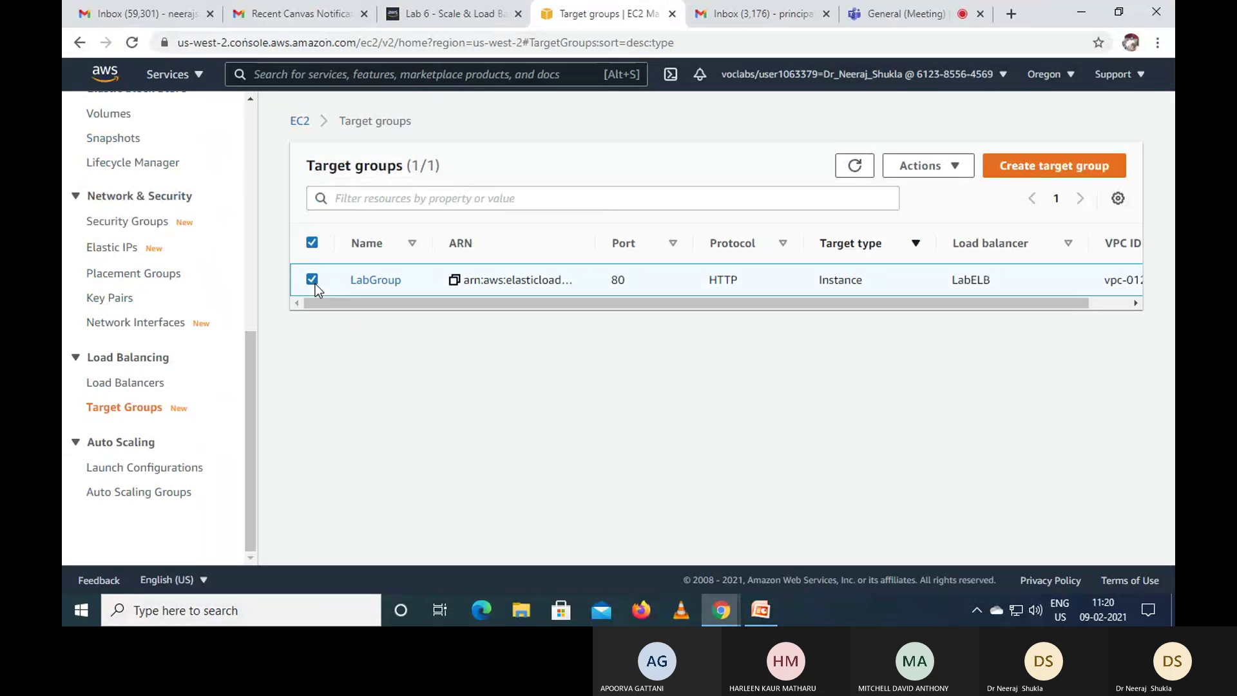
click(959, 168)
click(960, 170)
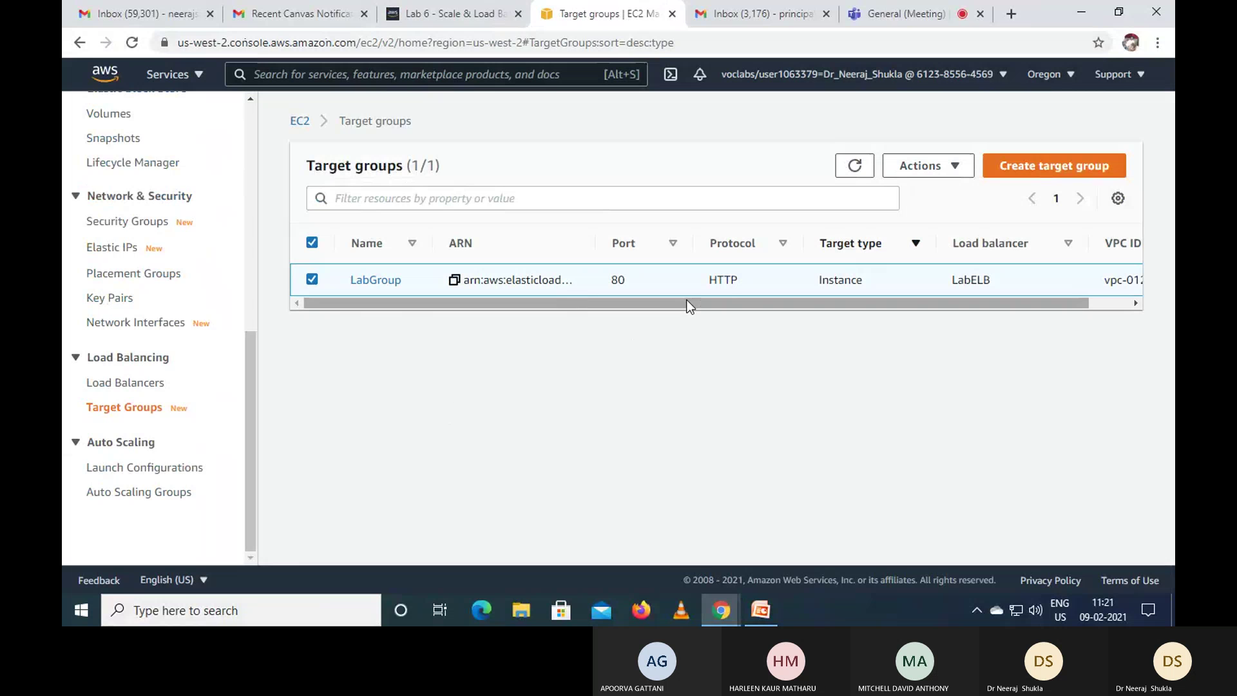
Step: Refresh the target groups list and select LabGroup again
click(859, 171)
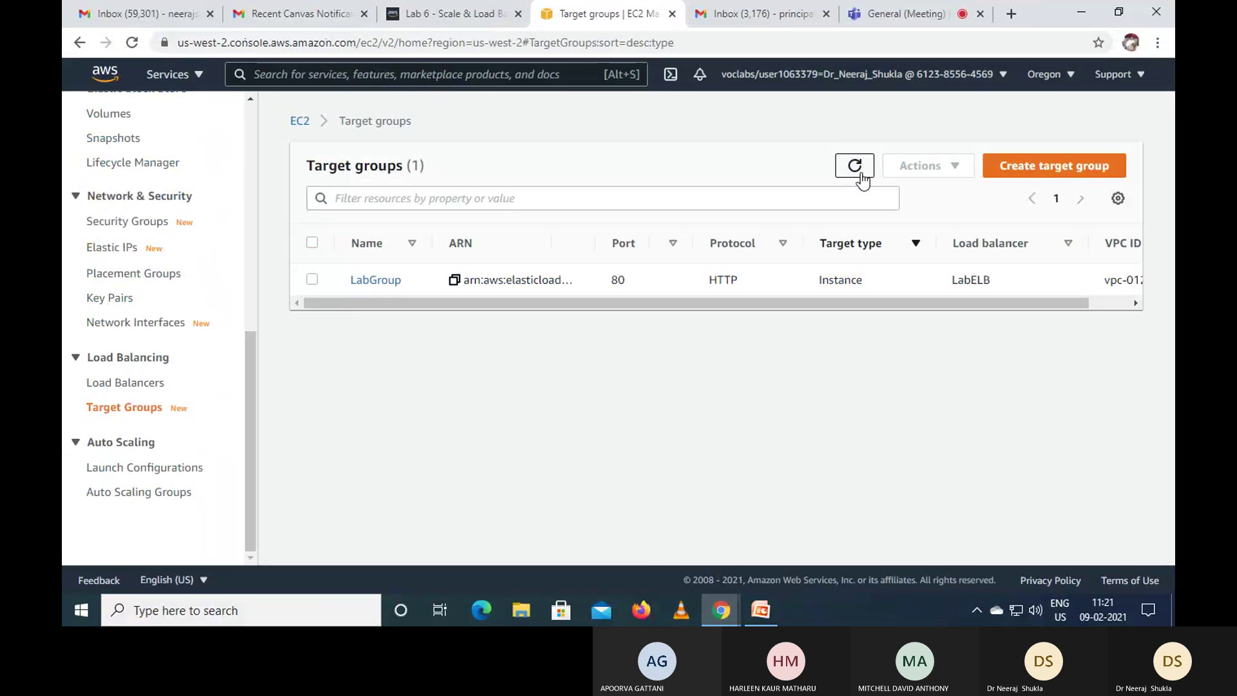
click(312, 279)
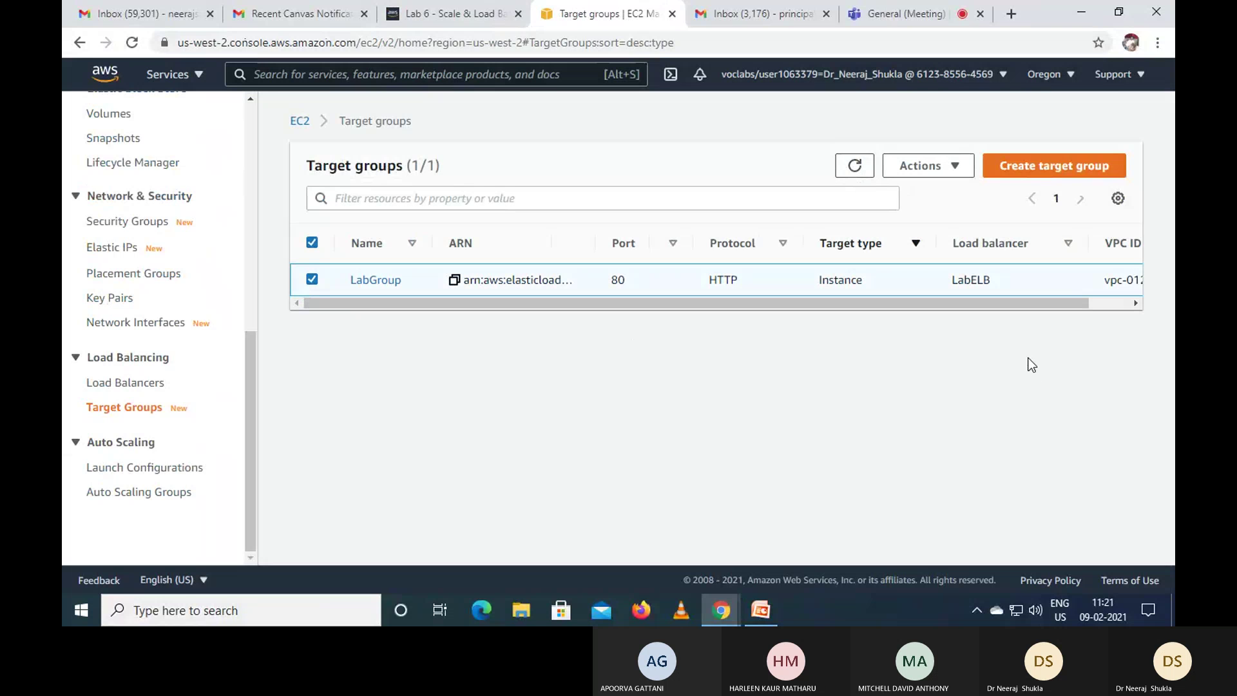
drag(1036, 303, 881, 310)
Step: Open the EC2 instances list and refresh it to examine the Lab Instance status checks
drag(245, 395, 295, 222)
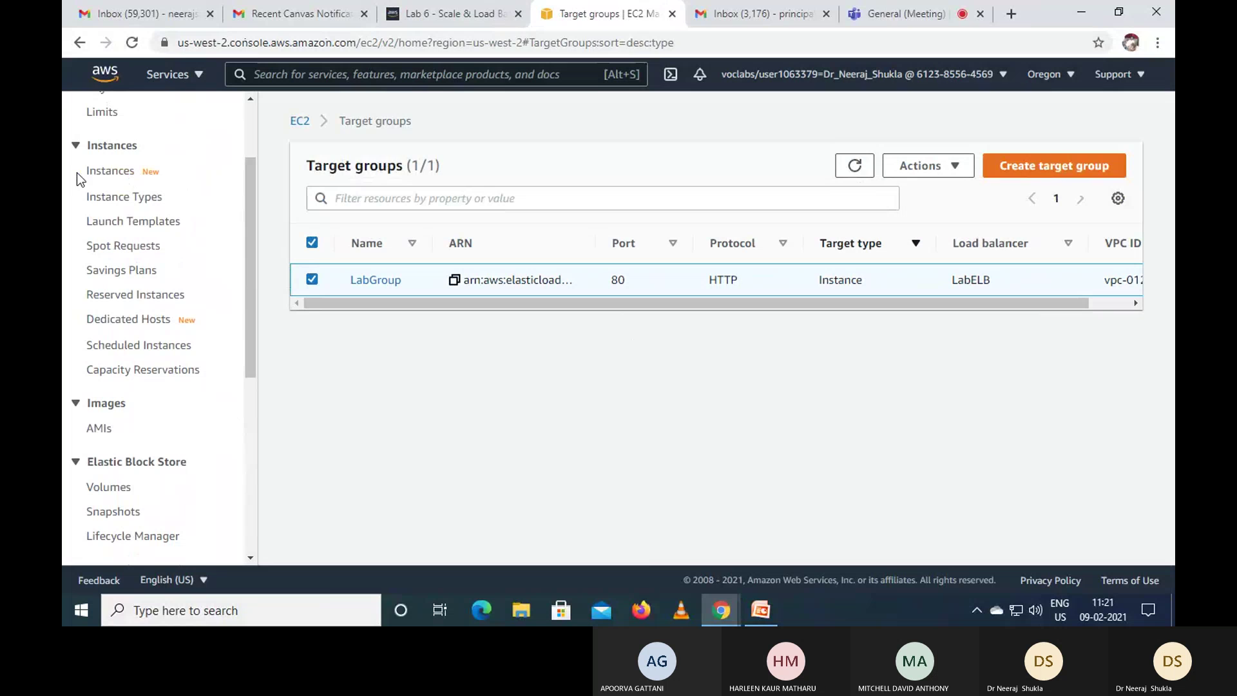
click(100, 170)
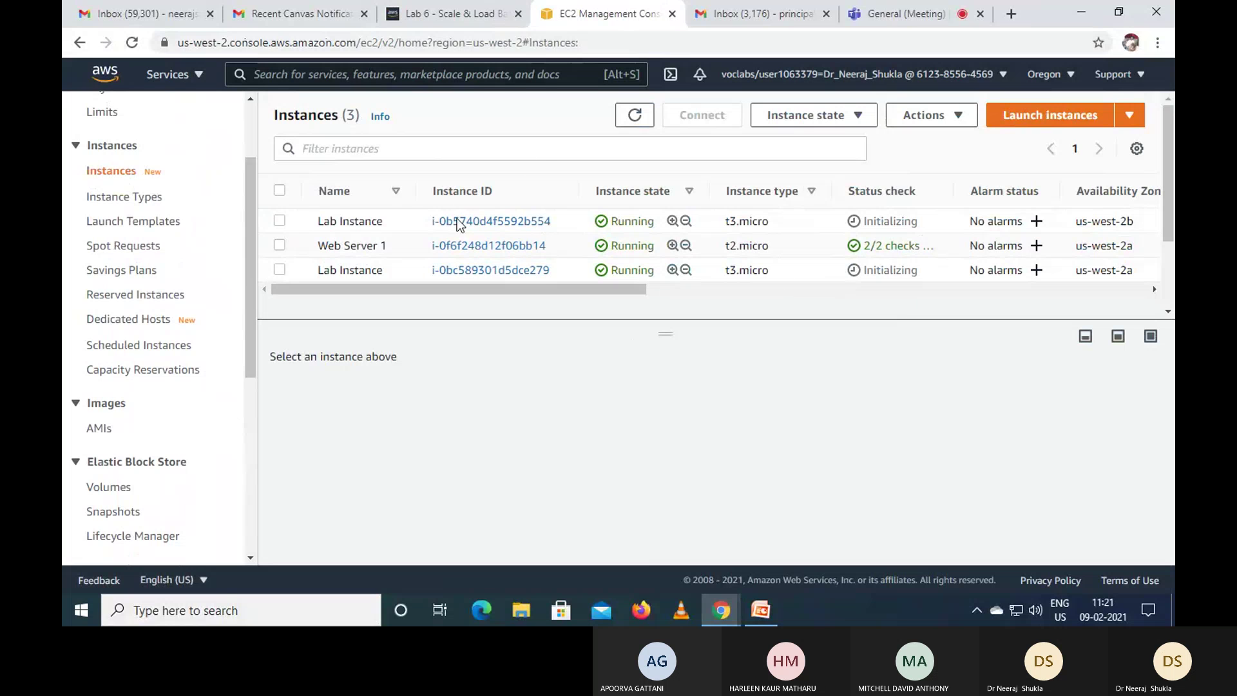
click(633, 116)
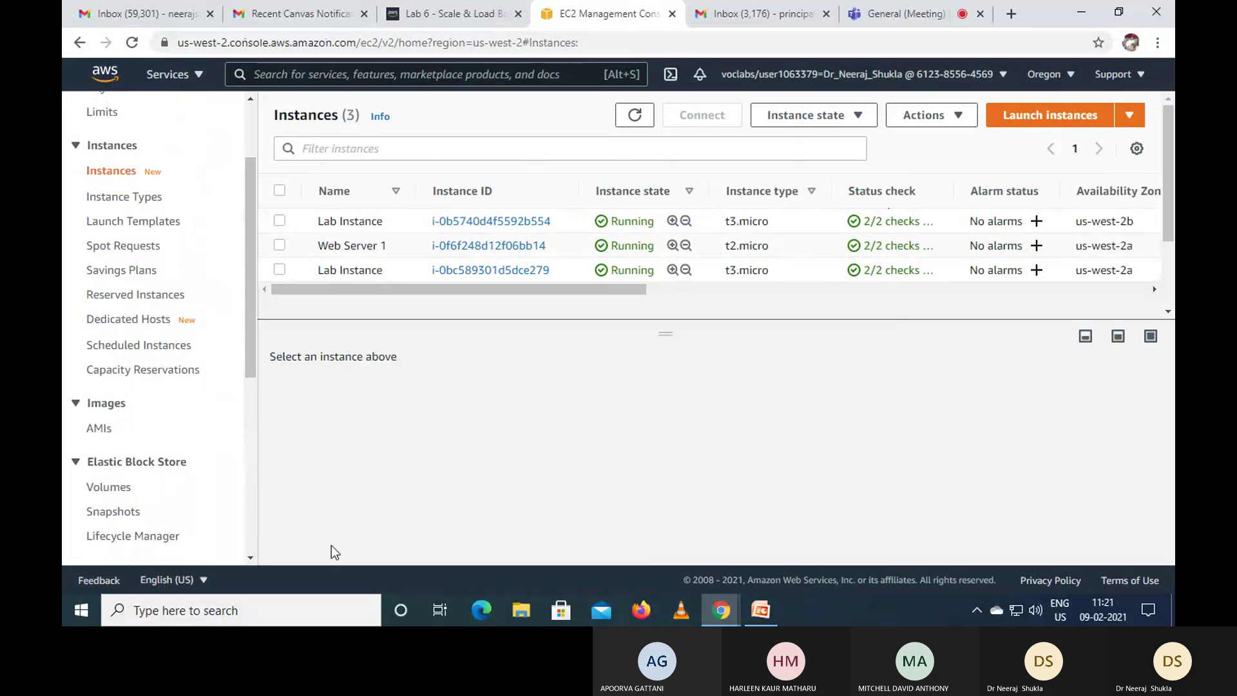
Step: Return to the target groups list and reread the lab's steps on target health and load balancers
drag(255, 367, 260, 540)
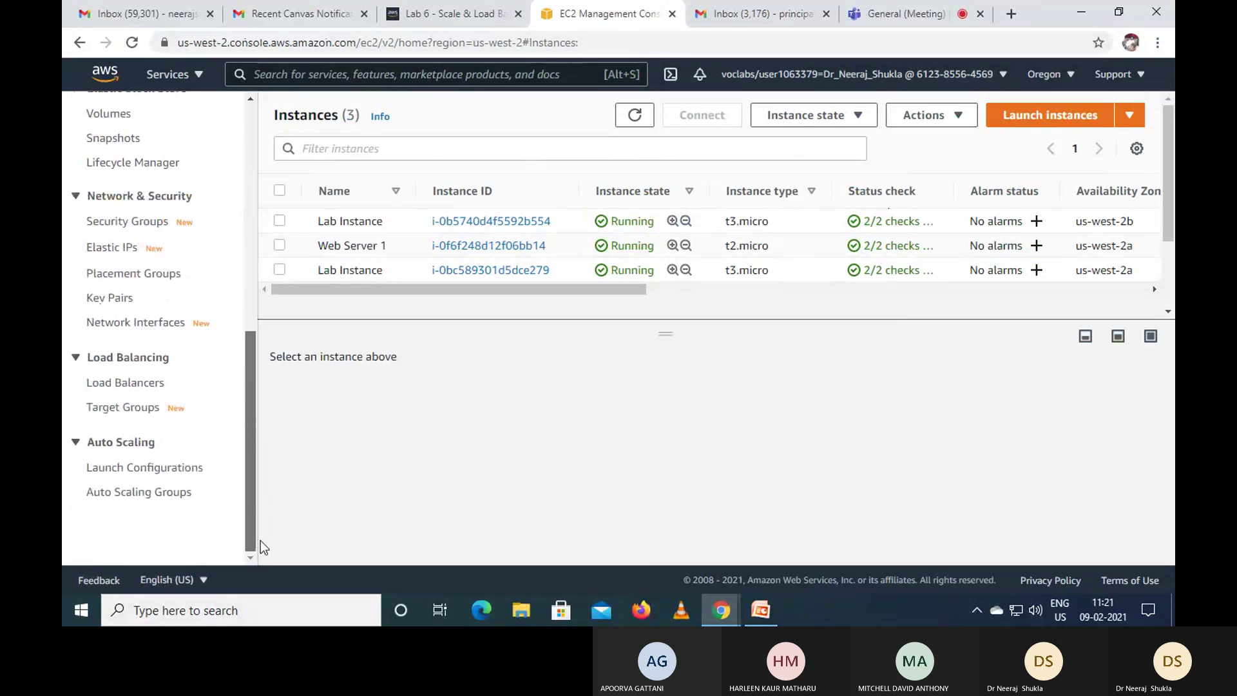
click(138, 411)
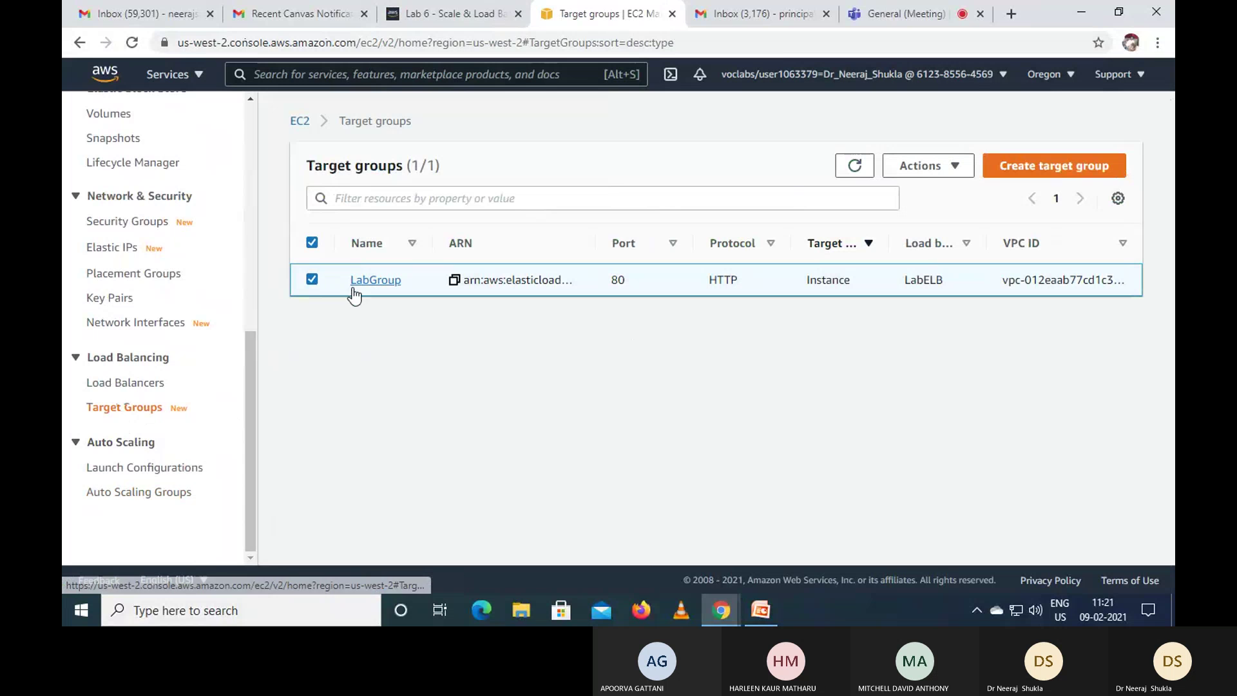
click(473, 13)
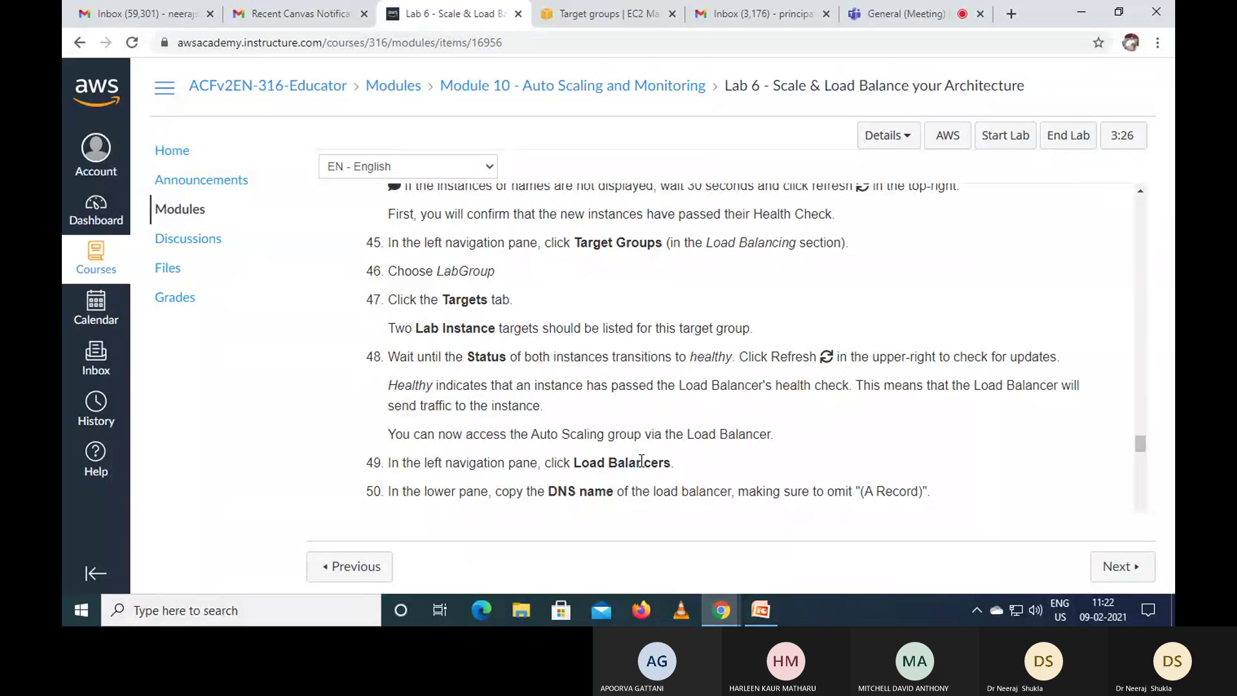
Step: Open the EC2 load balancers list and enlarge the details of LabELB
click(596, 13)
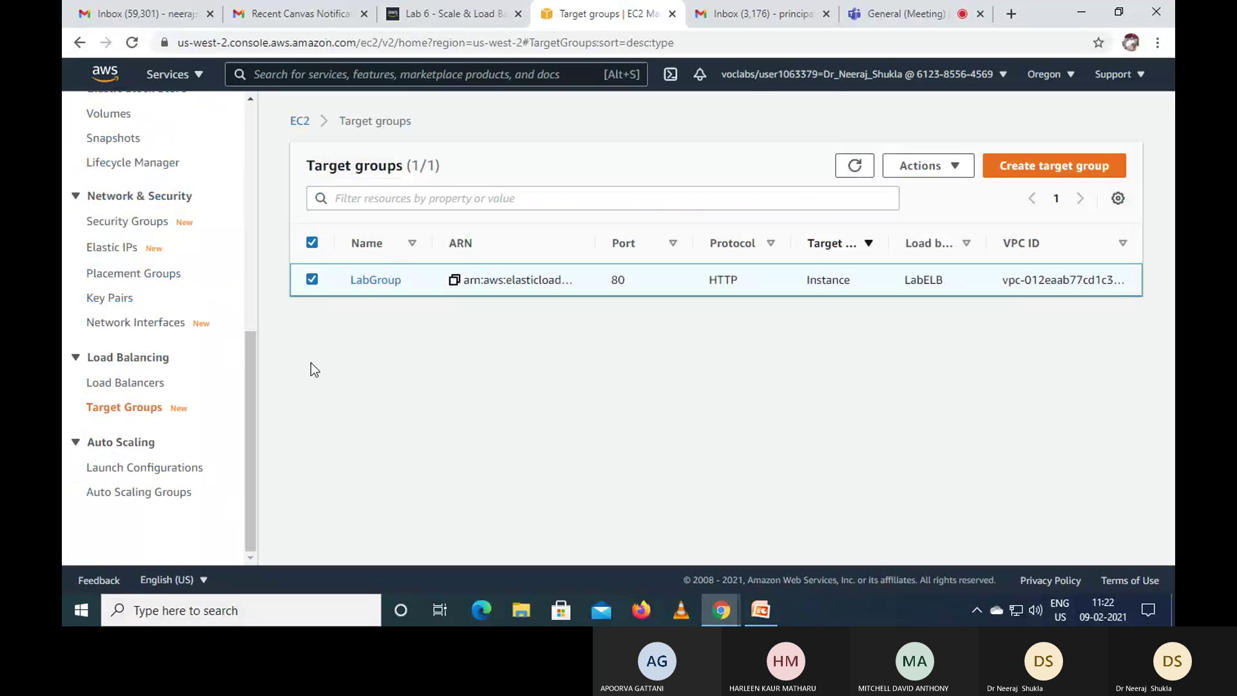
click(141, 385)
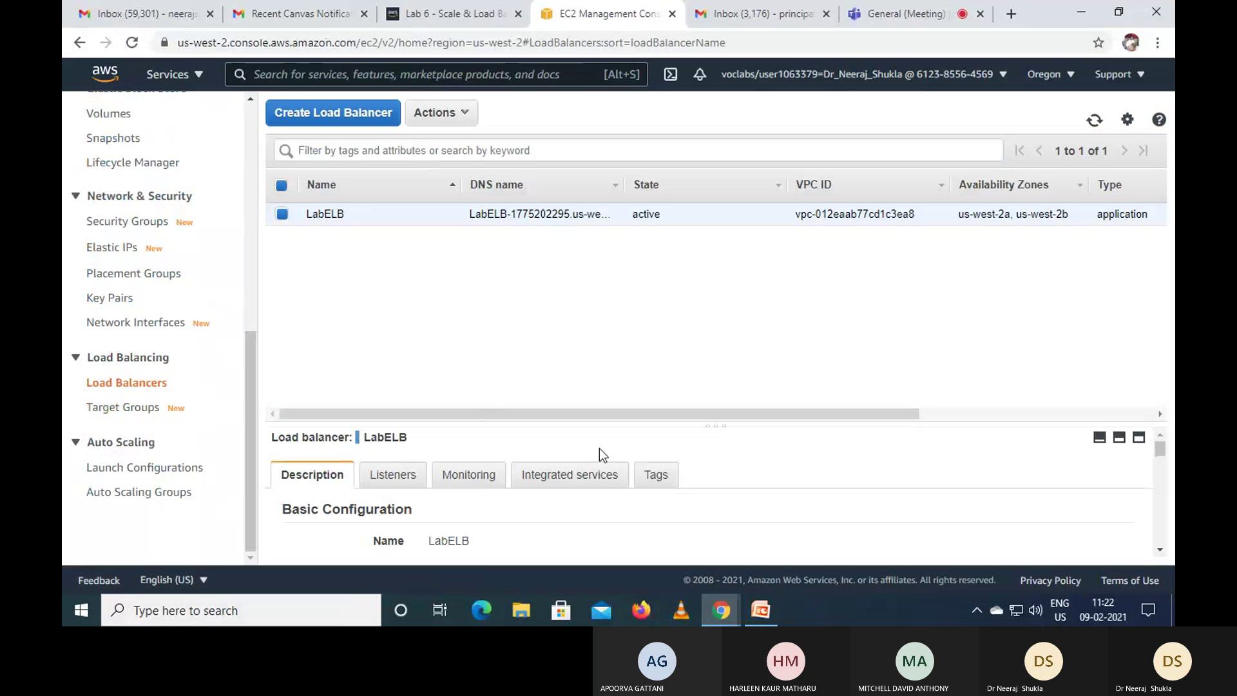
drag(684, 426, 697, 250)
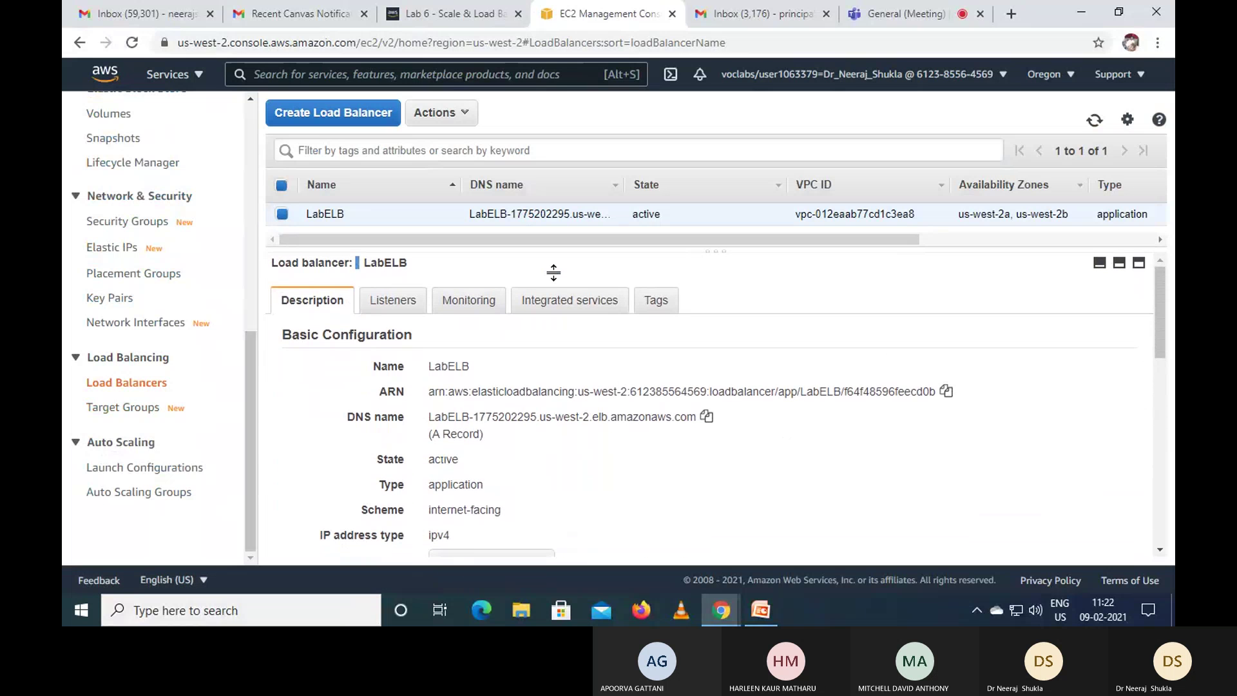
Step: Read the lab's DNS name instructions and copy LabELB's DNS name without the "(A Record)" suffix
click(450, 18)
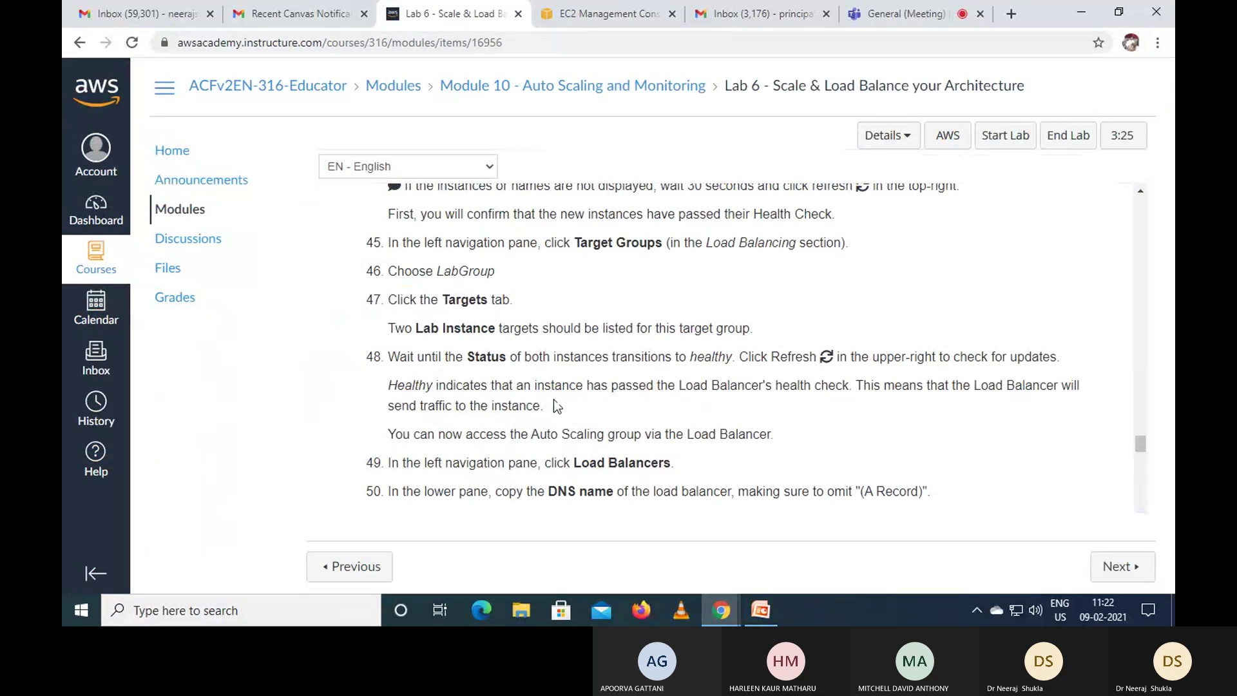
scroll(554, 405, down, 1)
scroll(556, 404, down, 1)
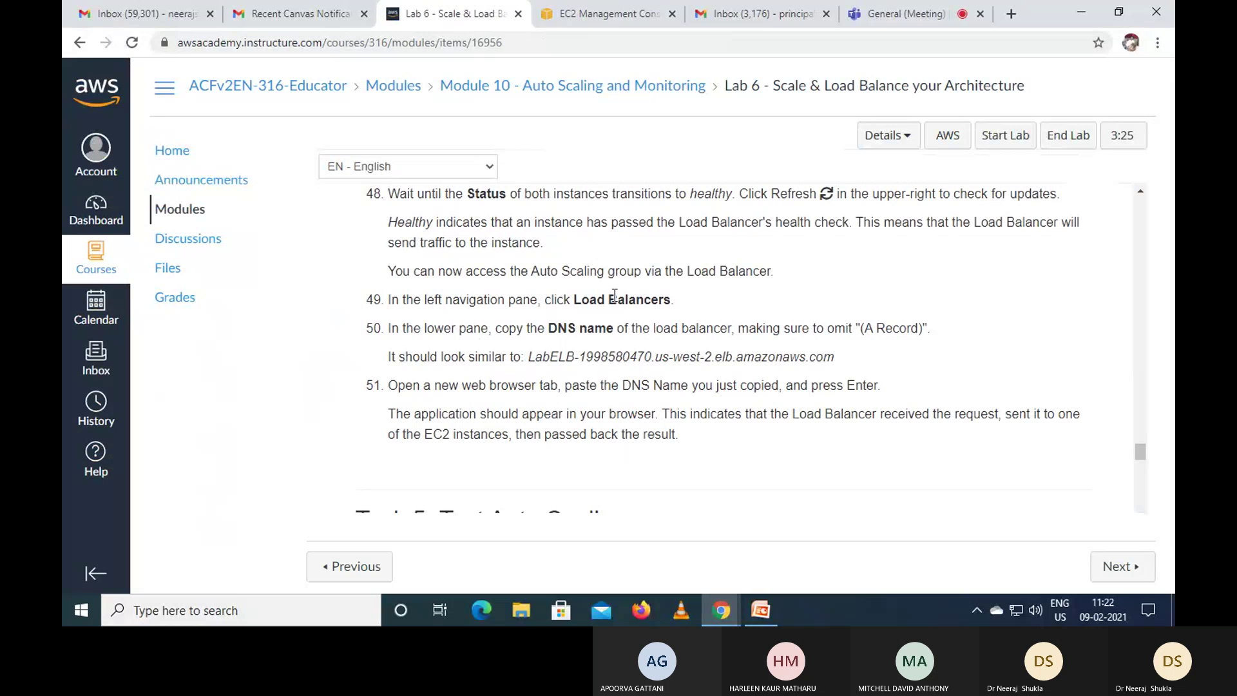
click(585, 14)
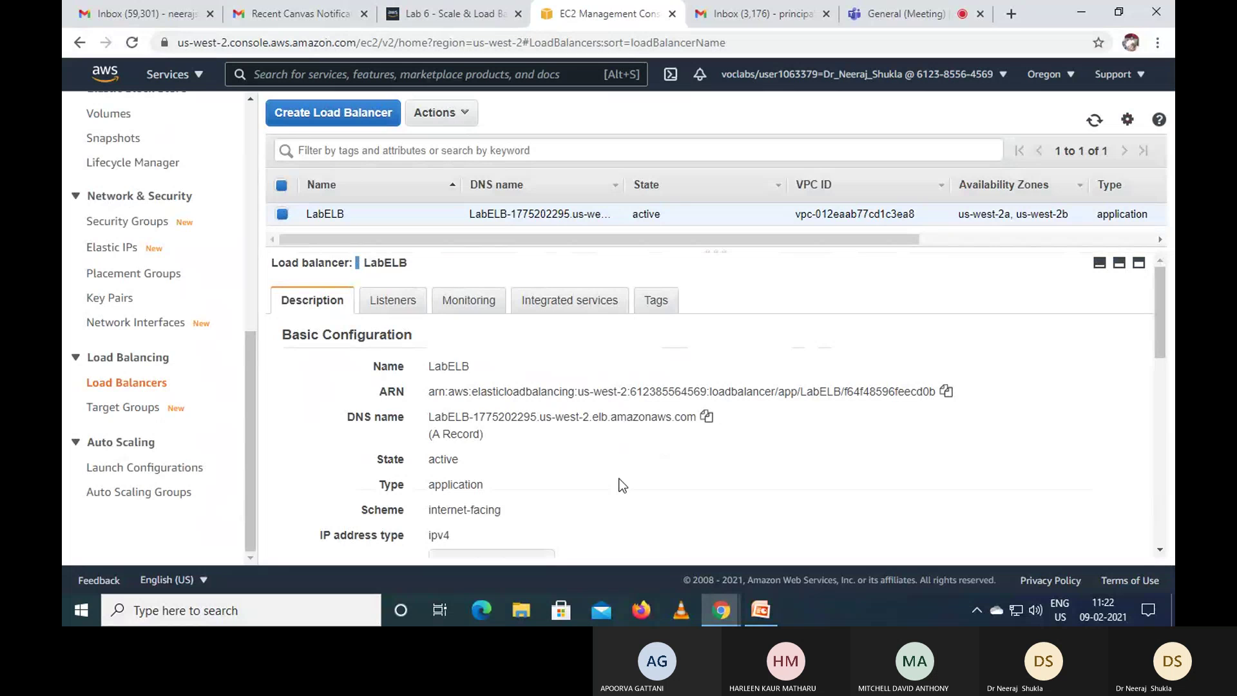
click(707, 417)
Step: Open LabELB's copied DNS name, LabELB-1775202295.us-west-2.elb.amazonaws.com, in a new browser tab
click(473, 16)
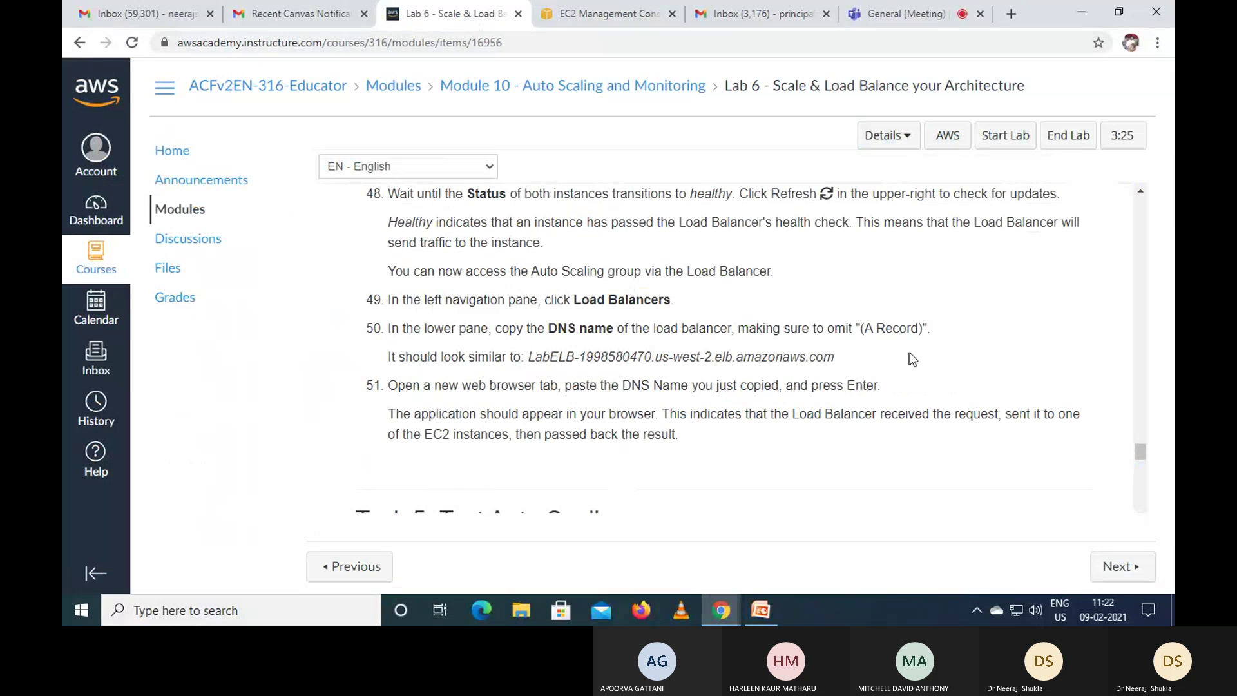
click(1010, 13)
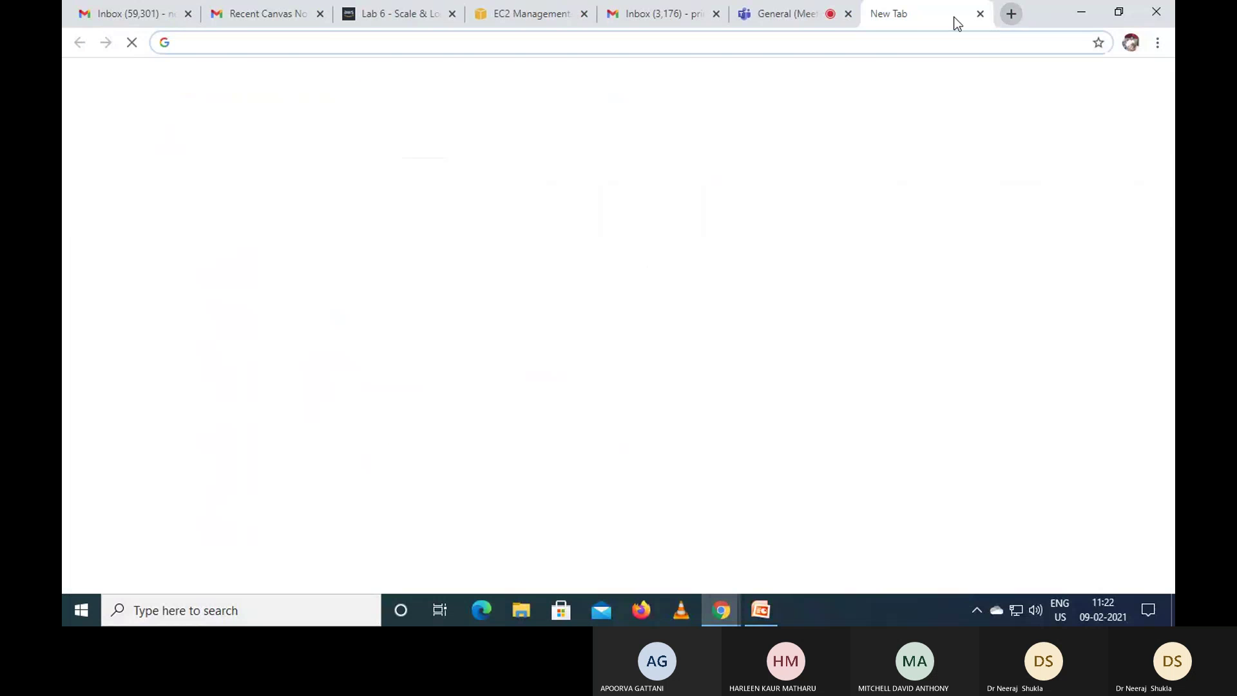
right_click(329, 43)
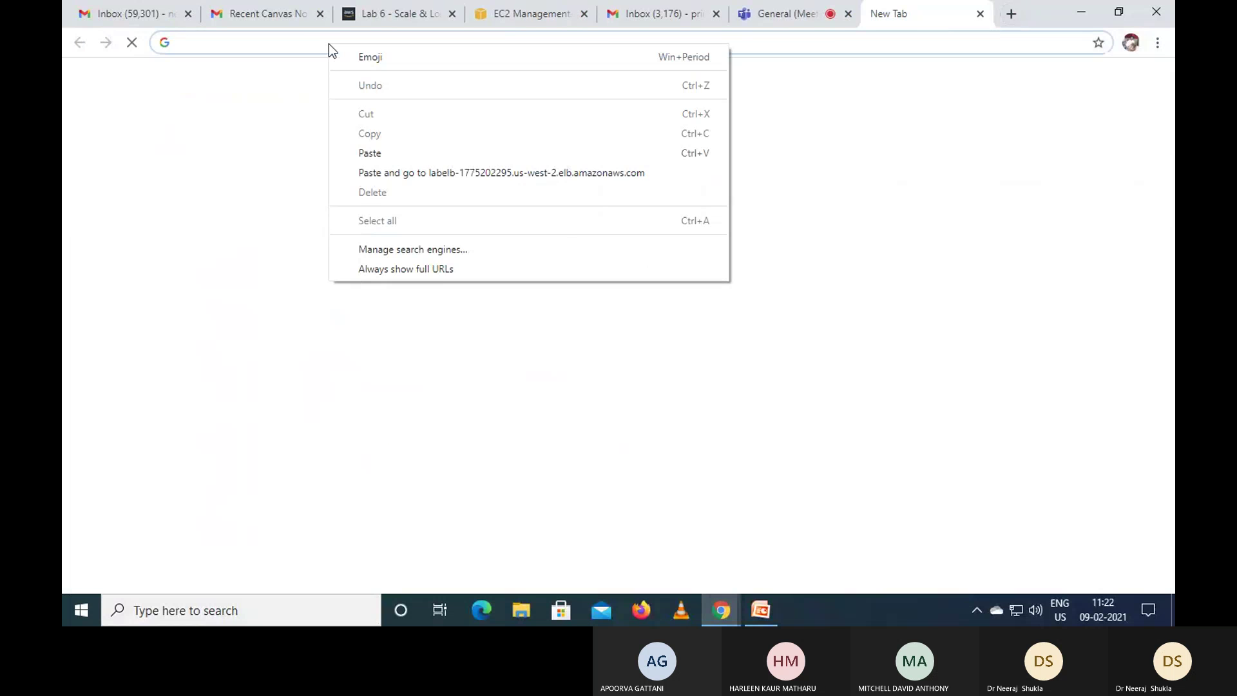
click(380, 155)
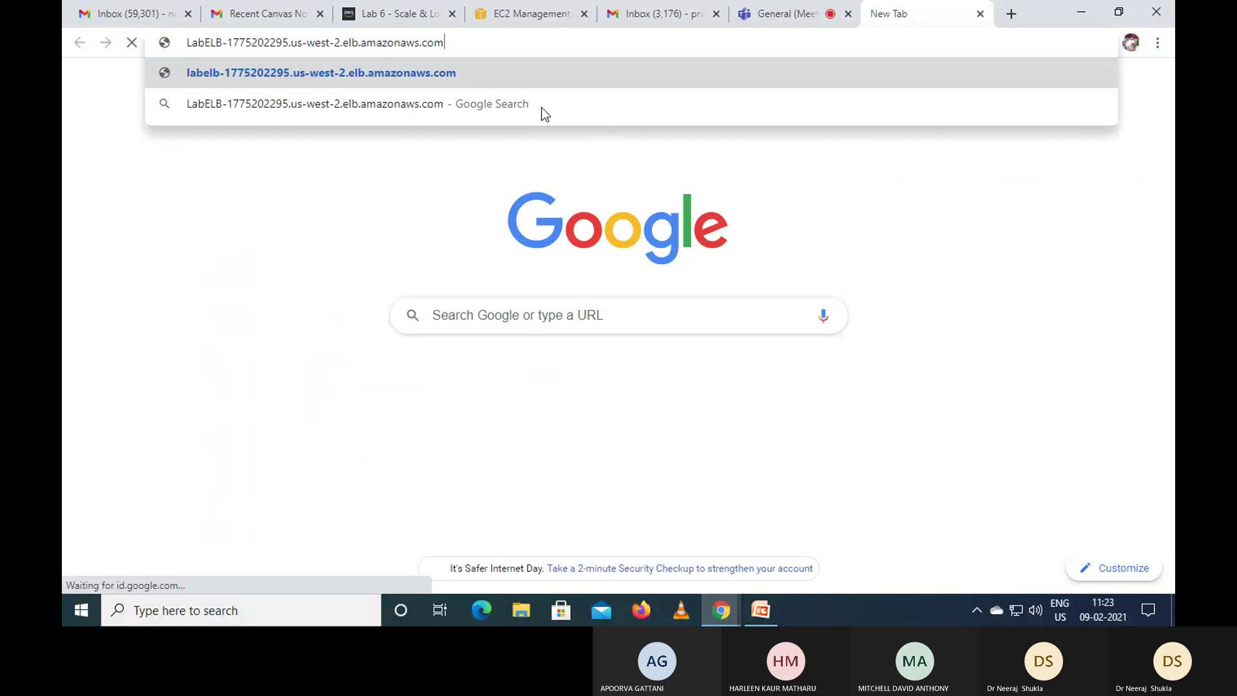
key(Return)
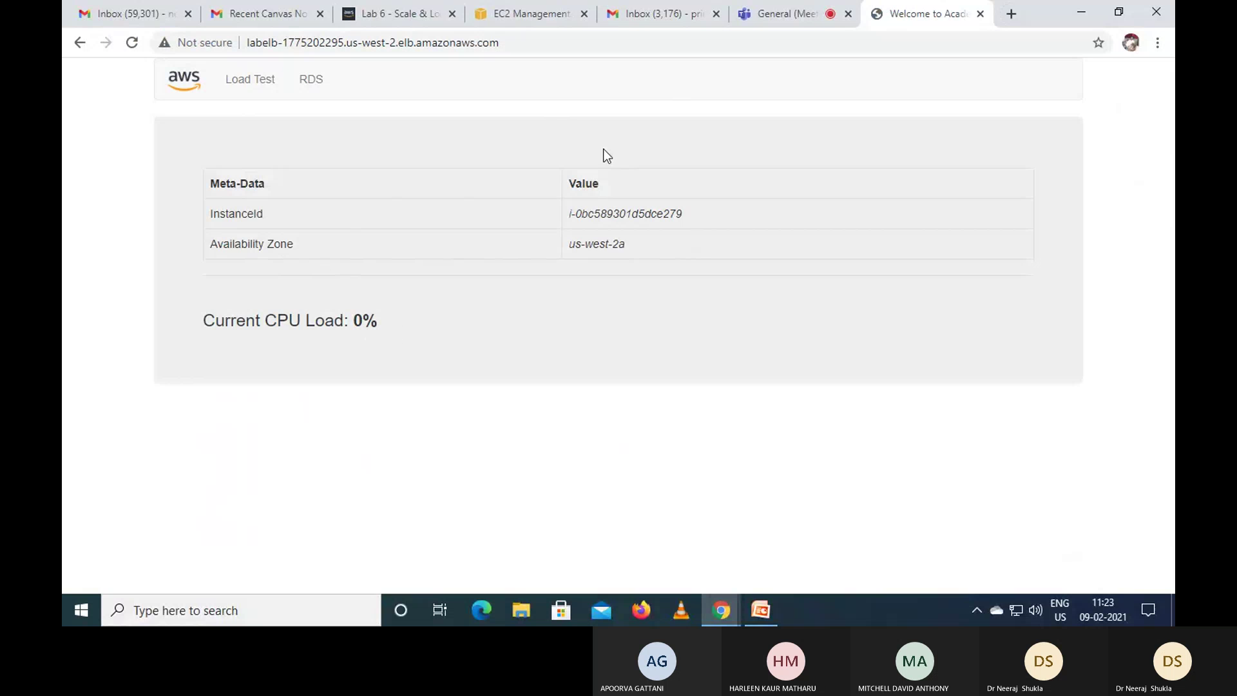
Step: Return to the lab instructions and read the opening steps of Task 5: Test Auto Scaling, up to the CloudWatch alarms
click(540, 19)
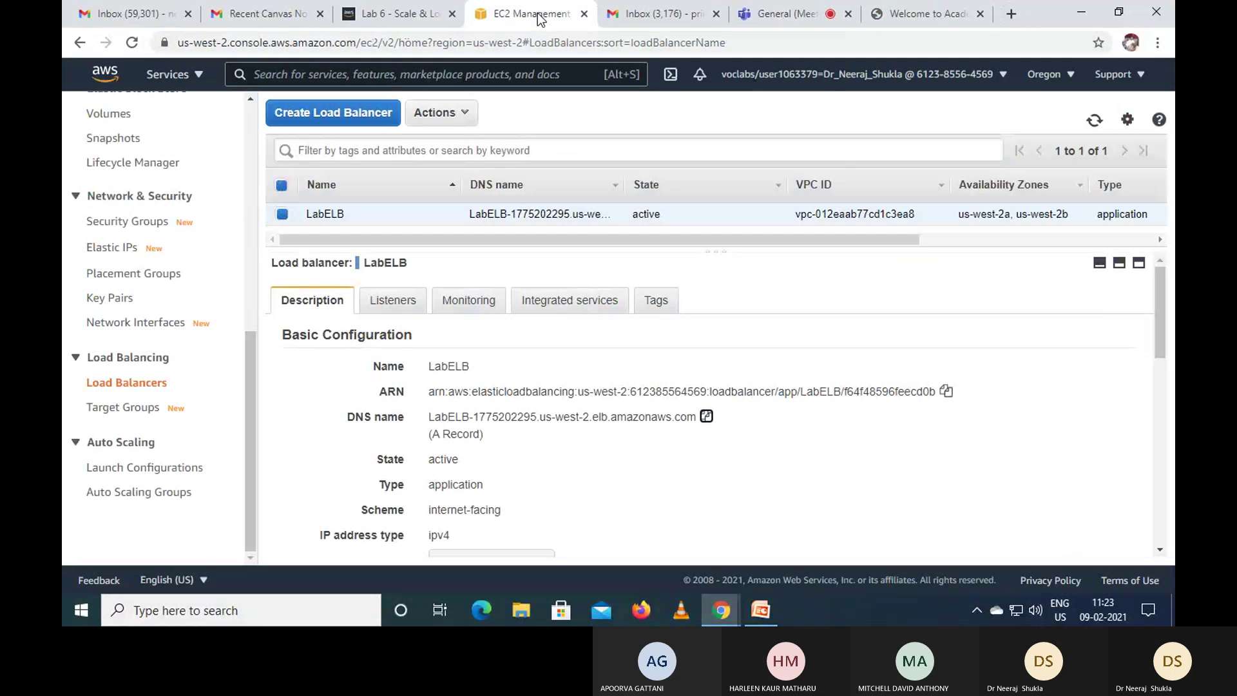
click(424, 19)
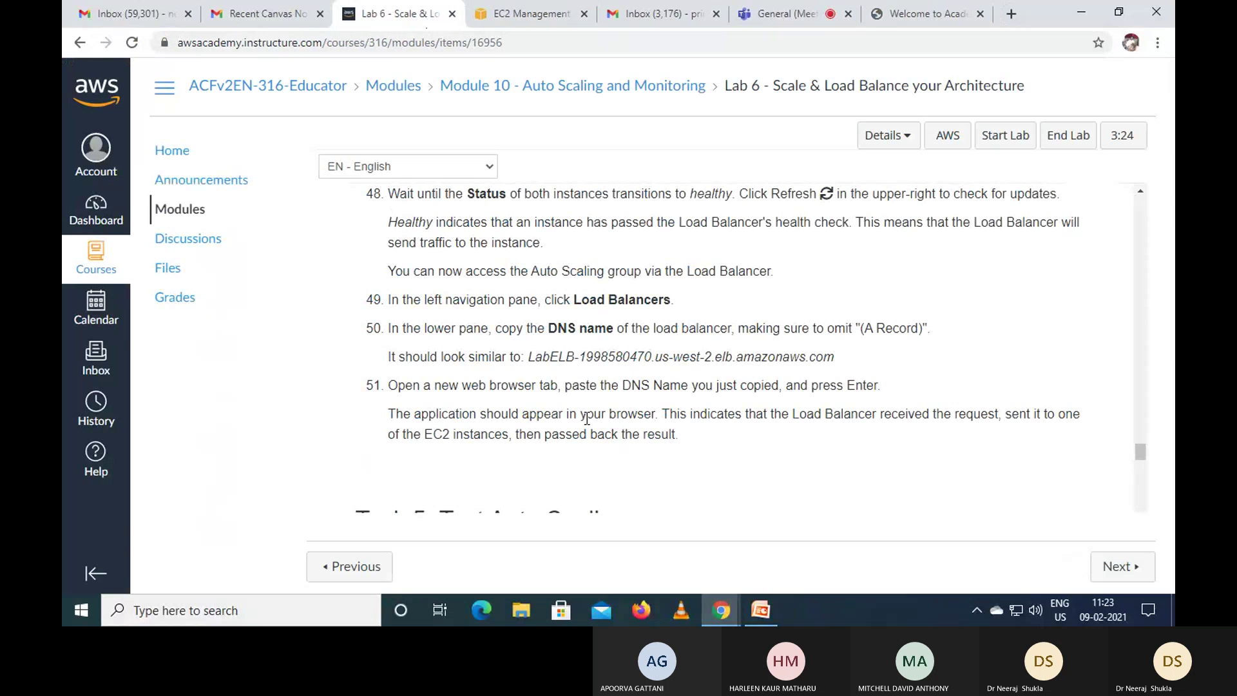
scroll(634, 419, down, 1)
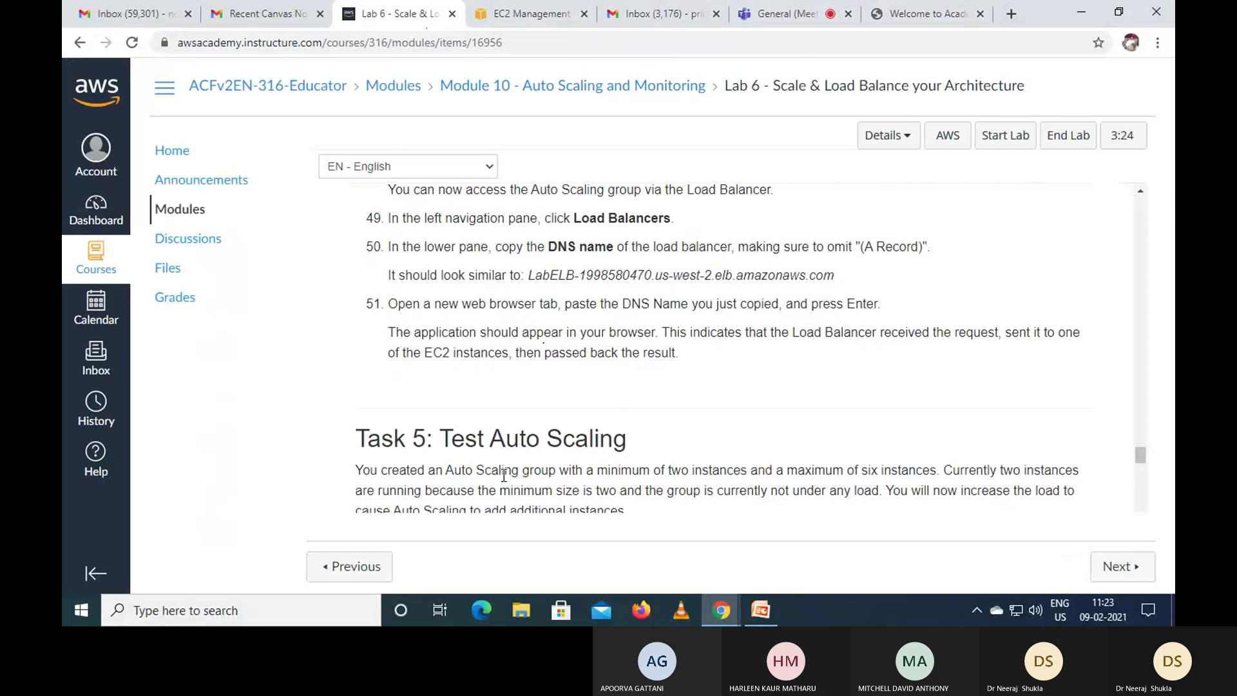
scroll(597, 386, down, 1)
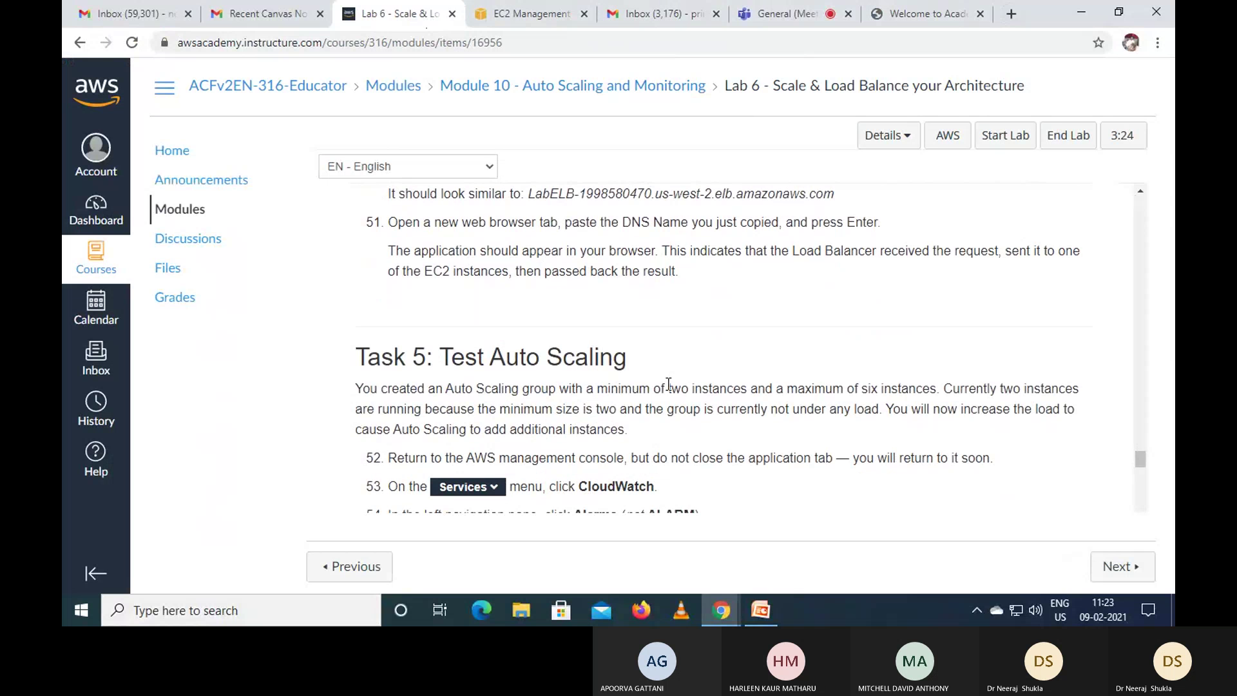
scroll(613, 380, down, 1)
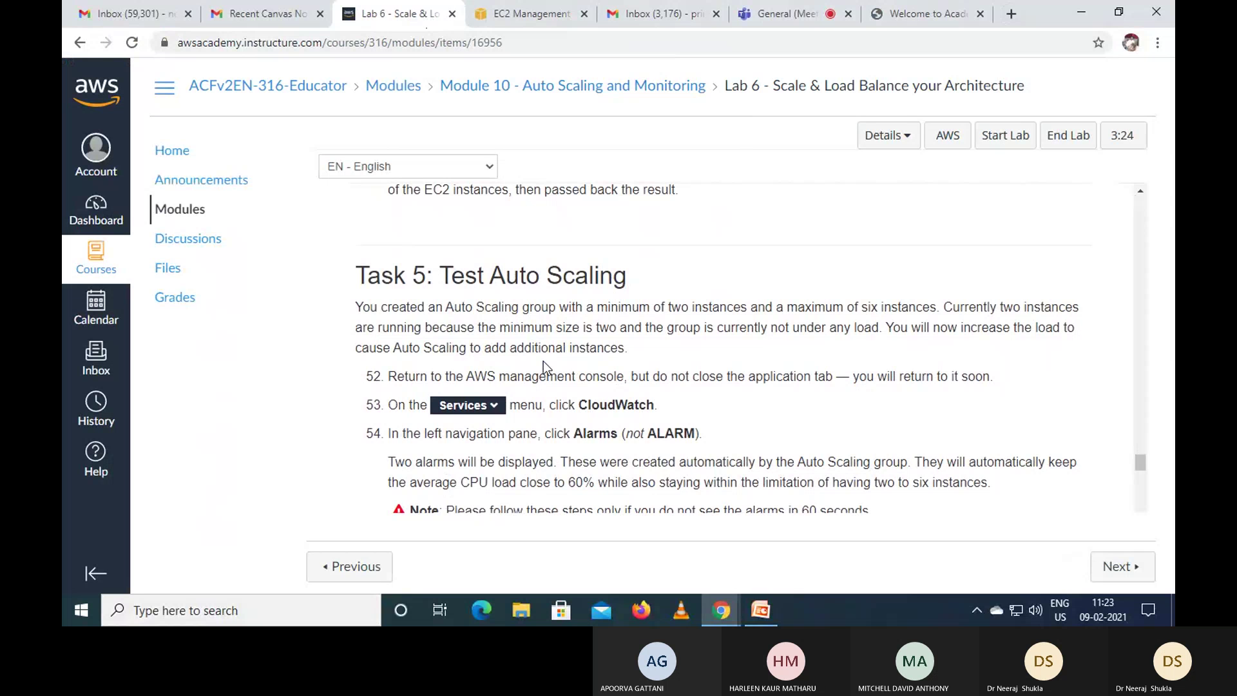
scroll(543, 360, down, 1)
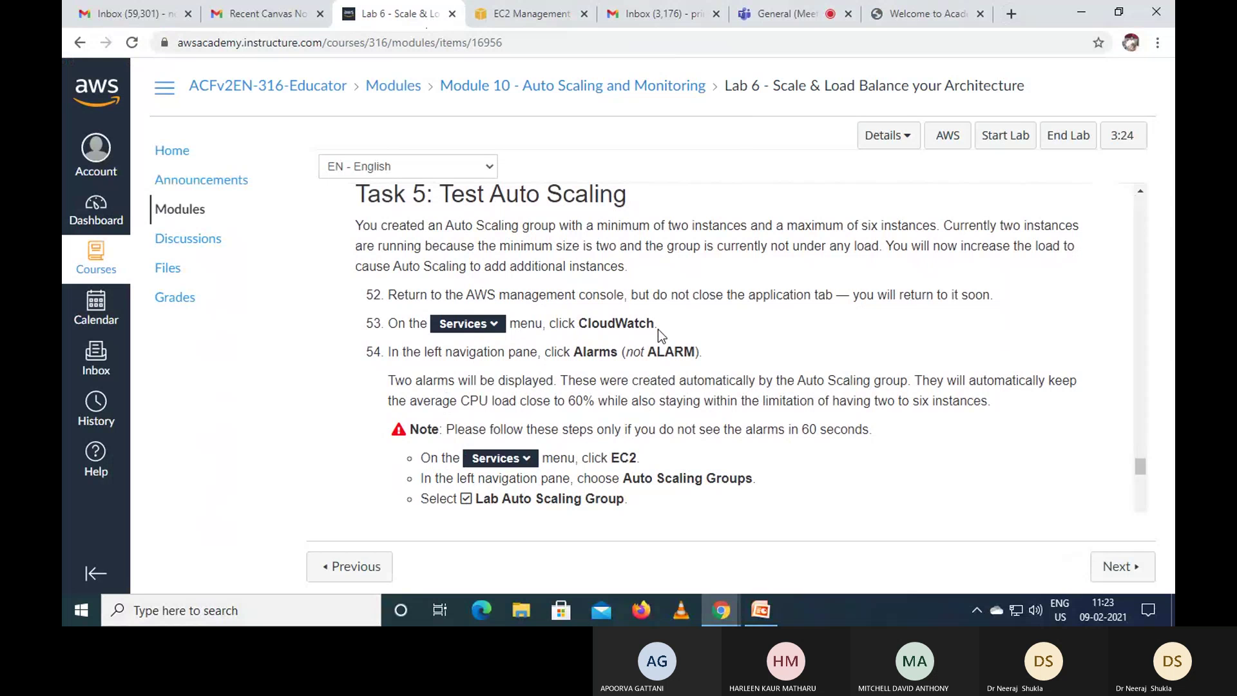
Step: Return to the AWS console, search the services for "cloudwatch" and open CloudWatch
click(543, 15)
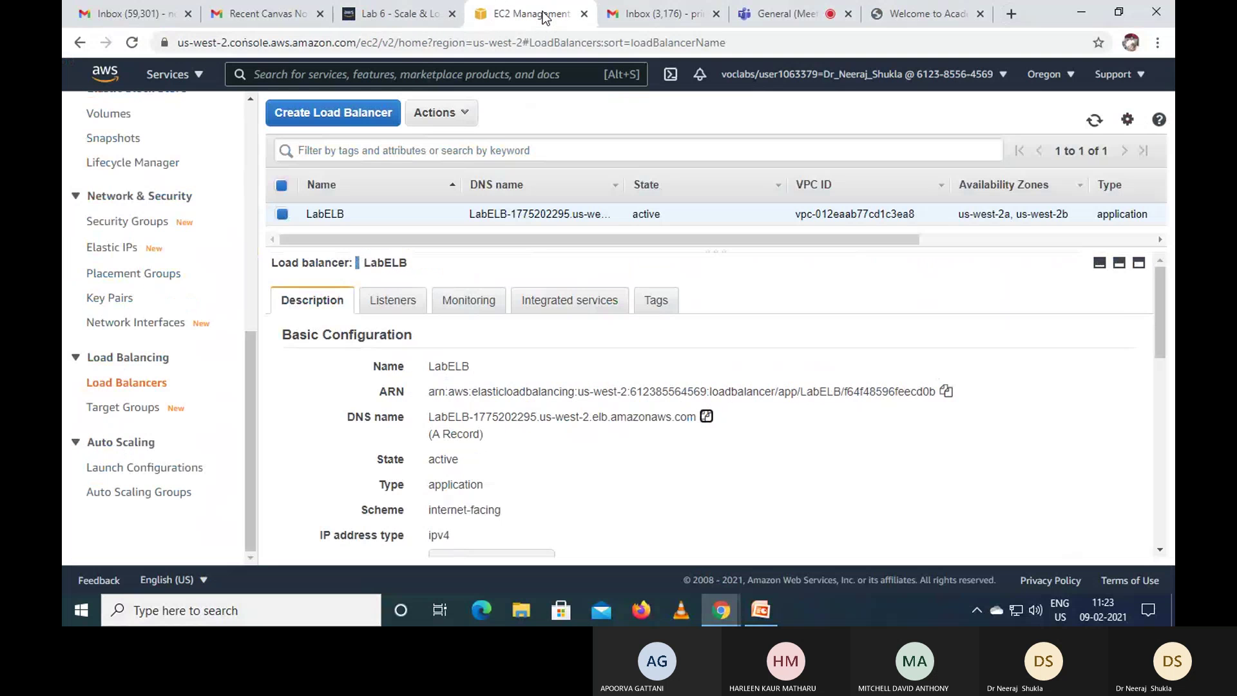
click(440, 75)
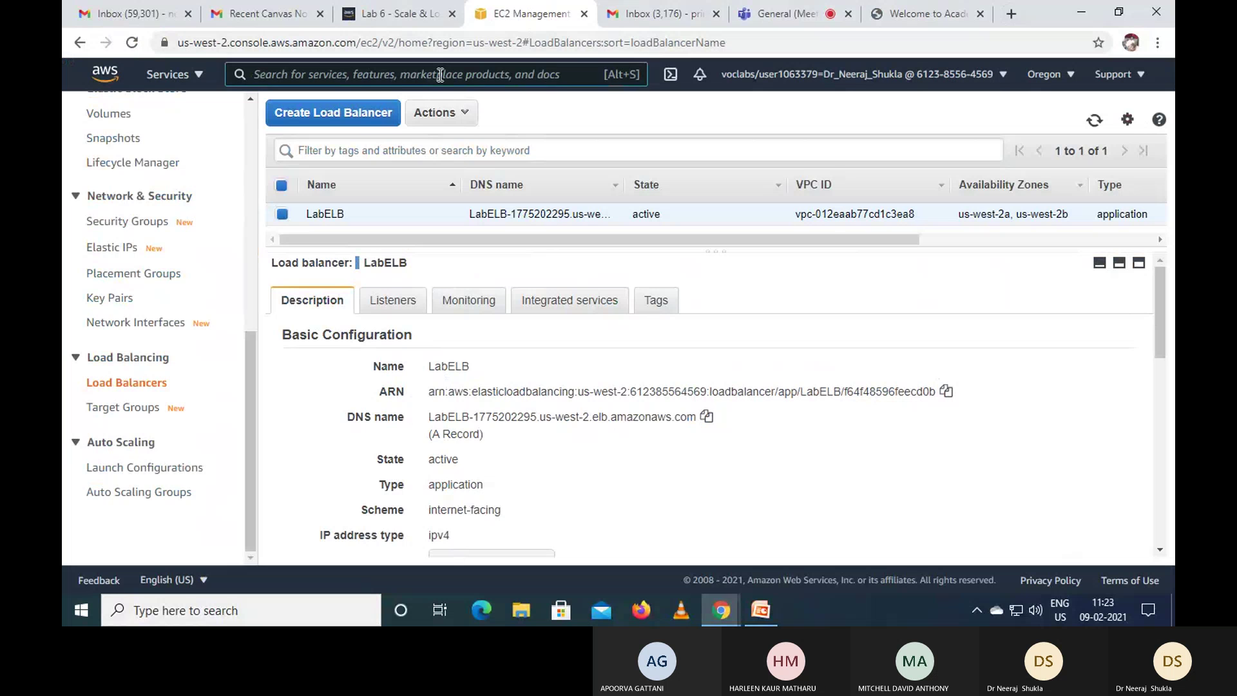
text(cloud)
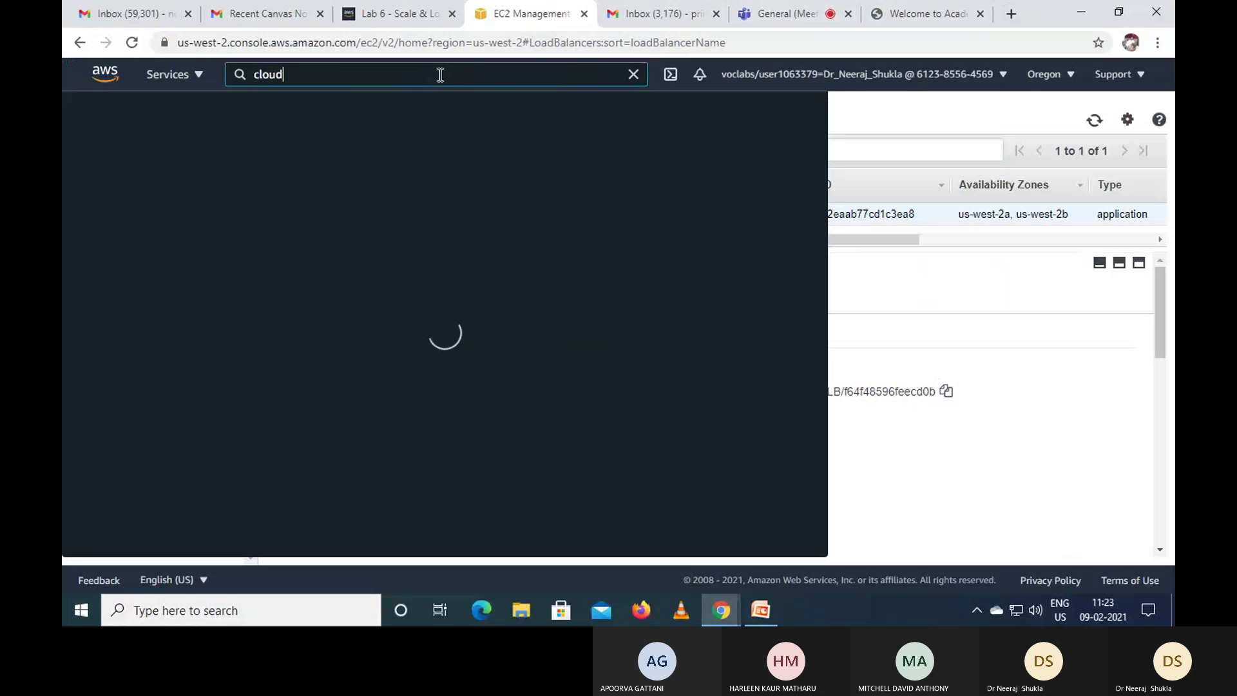
text(watch)
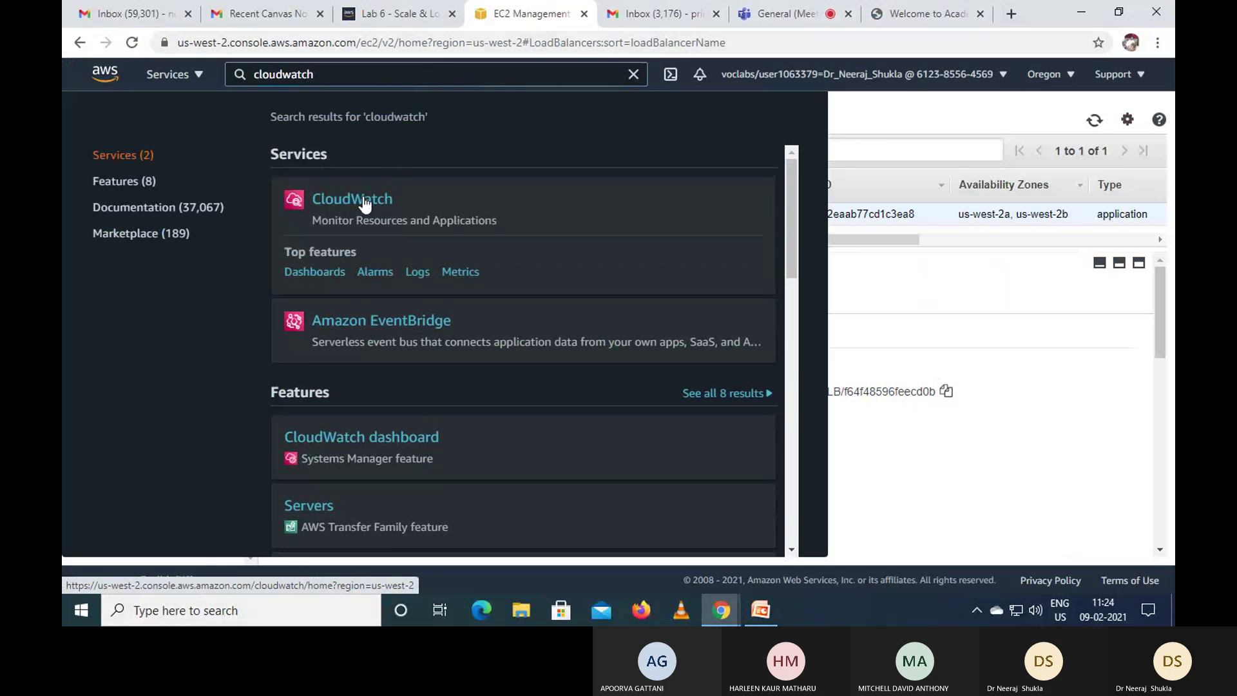
click(365, 204)
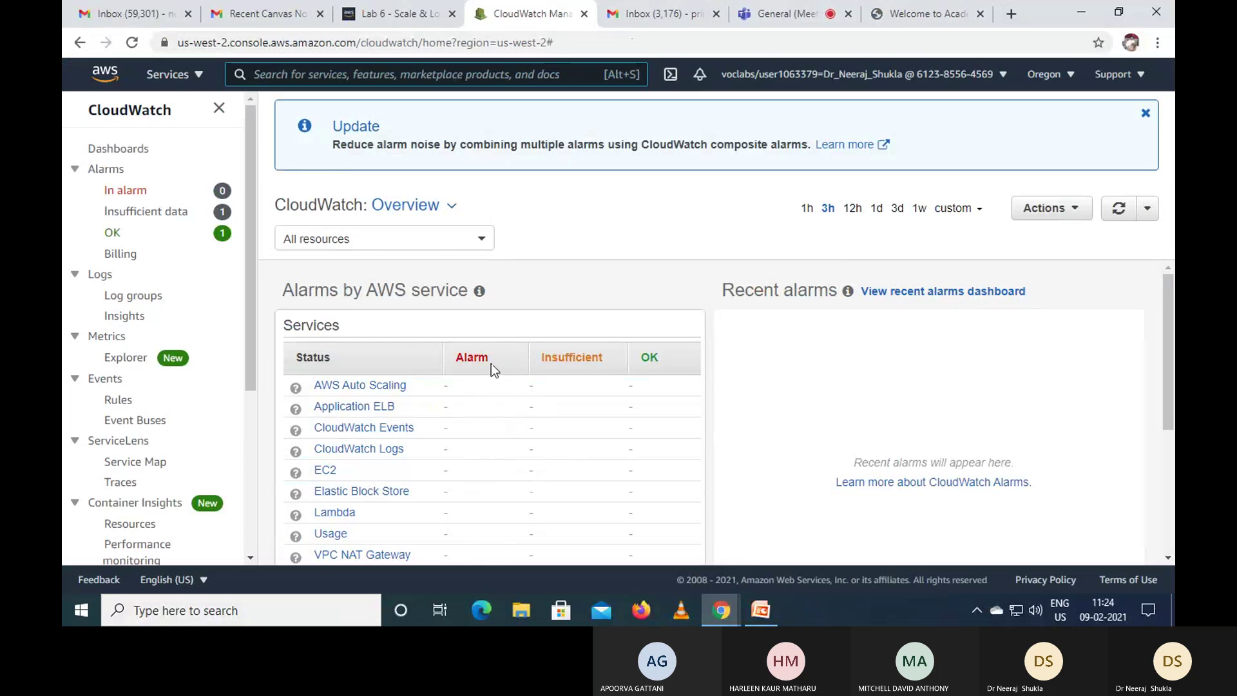
Step: Check lab step 54 and open the full CloudWatch Alarms list, not the In alarm view
click(420, 2)
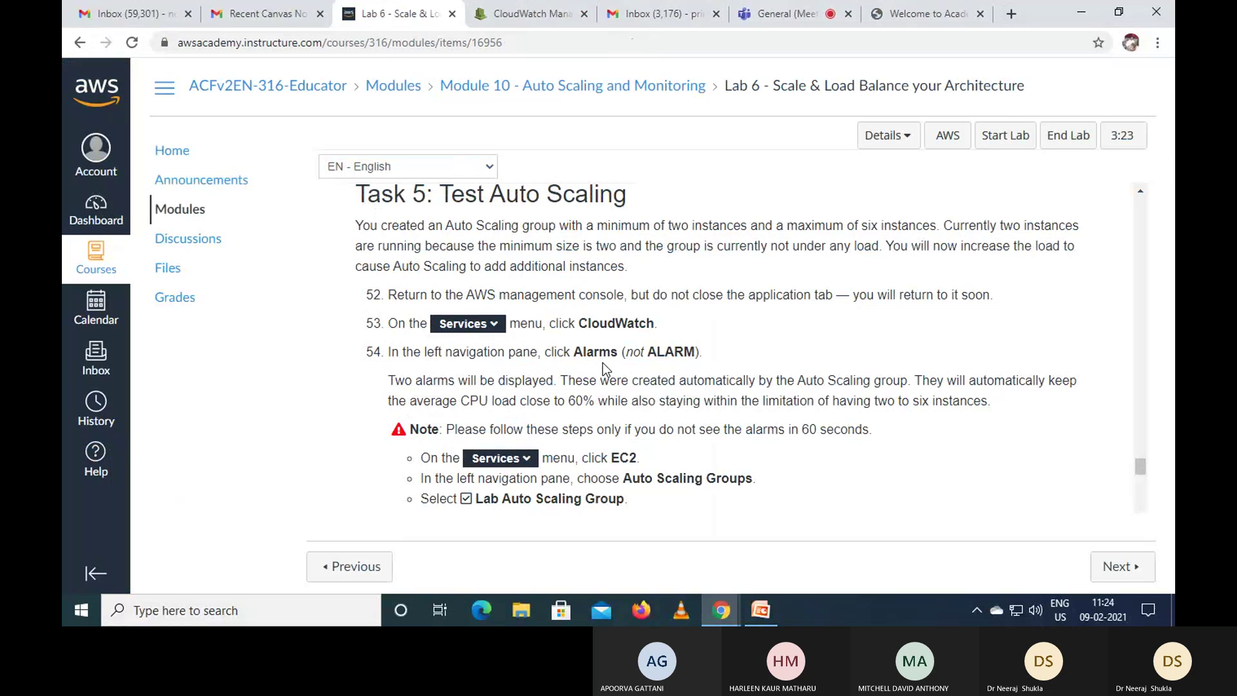
click(528, 15)
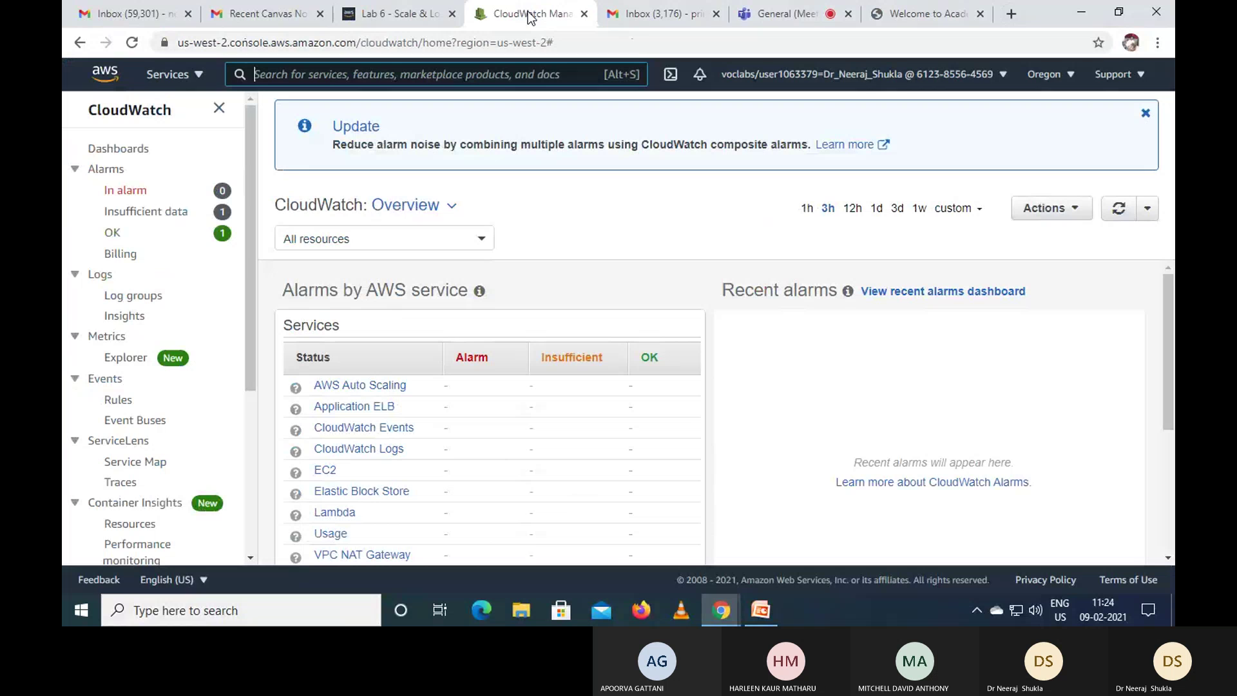
click(114, 173)
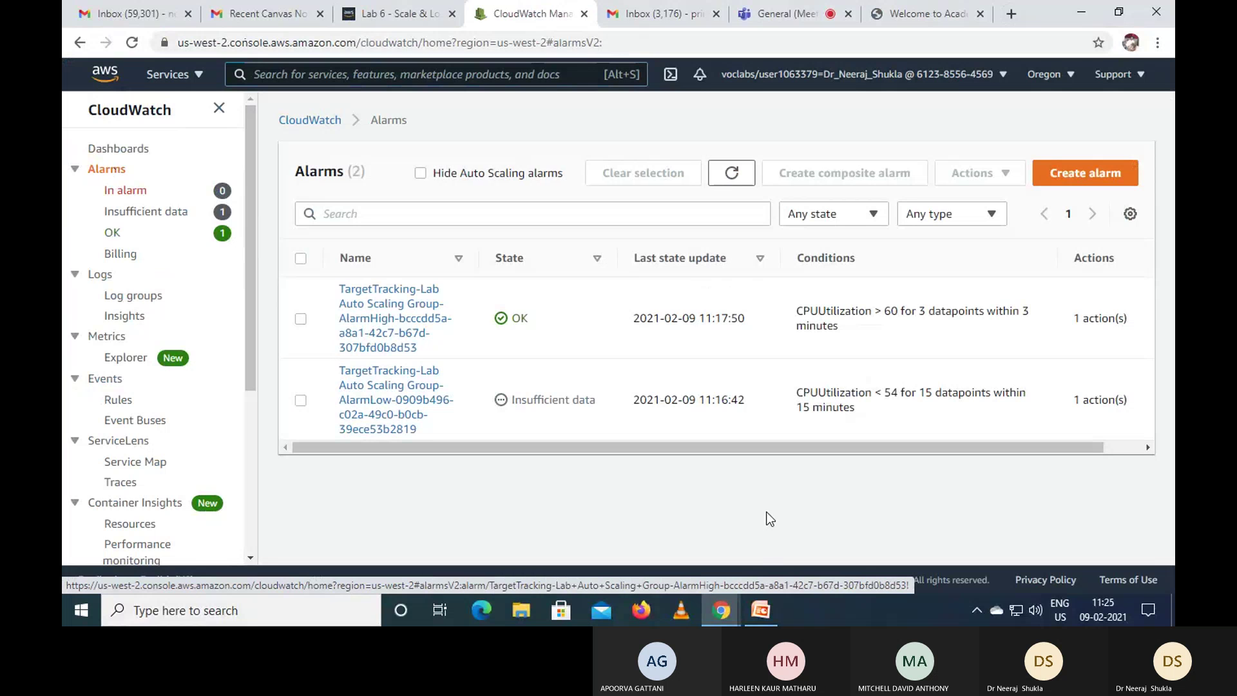
Step: Read the lab's note about alarms not showing, search the AWS services for "ec2" and open the EC2 console
click(417, 16)
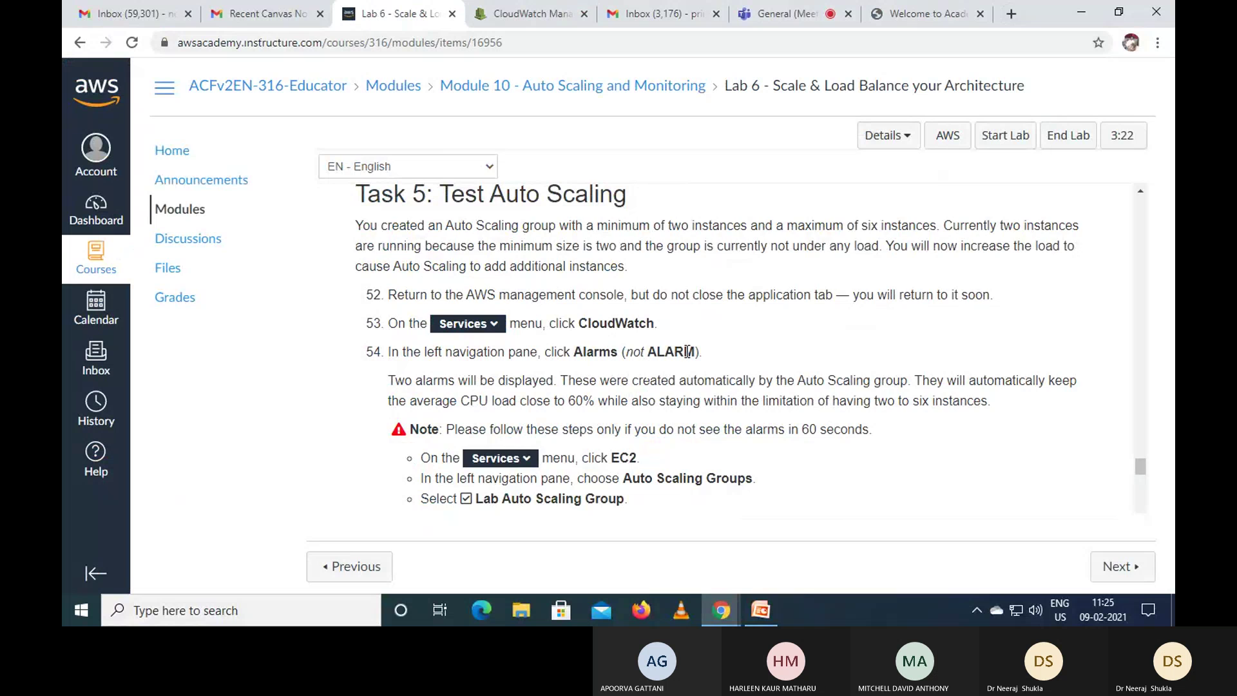
scroll(725, 362, down, 1)
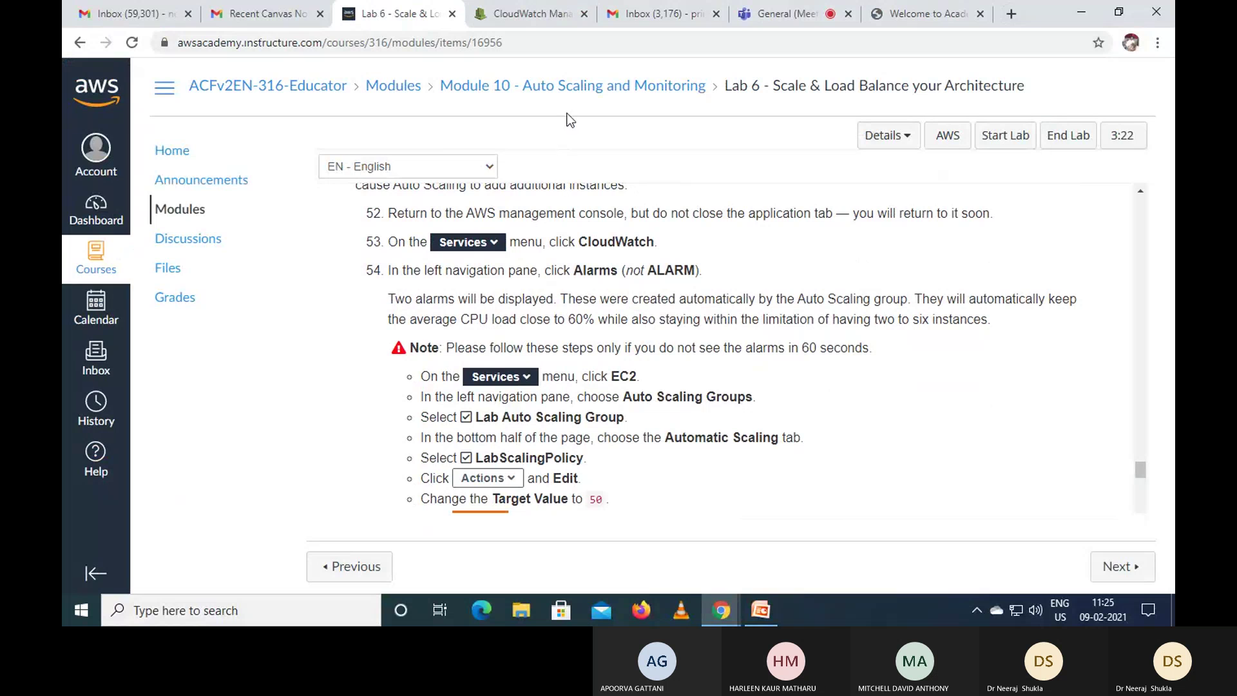
click(542, 9)
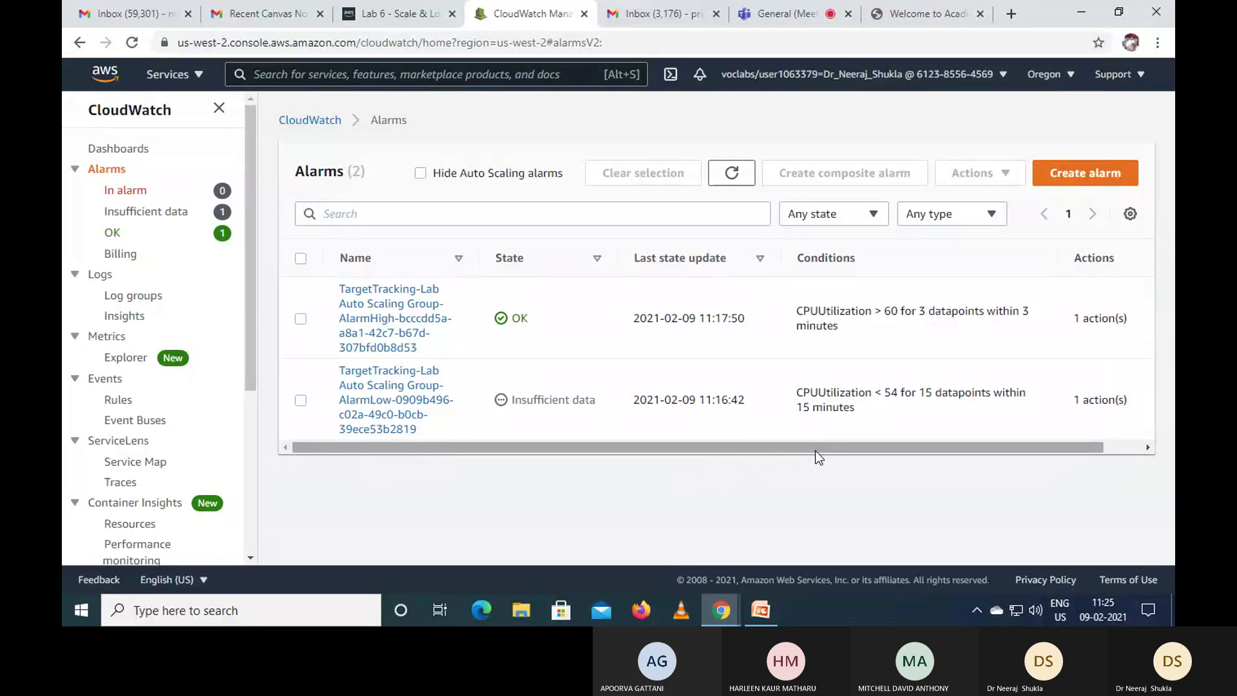
click(489, 75)
text(ec2)
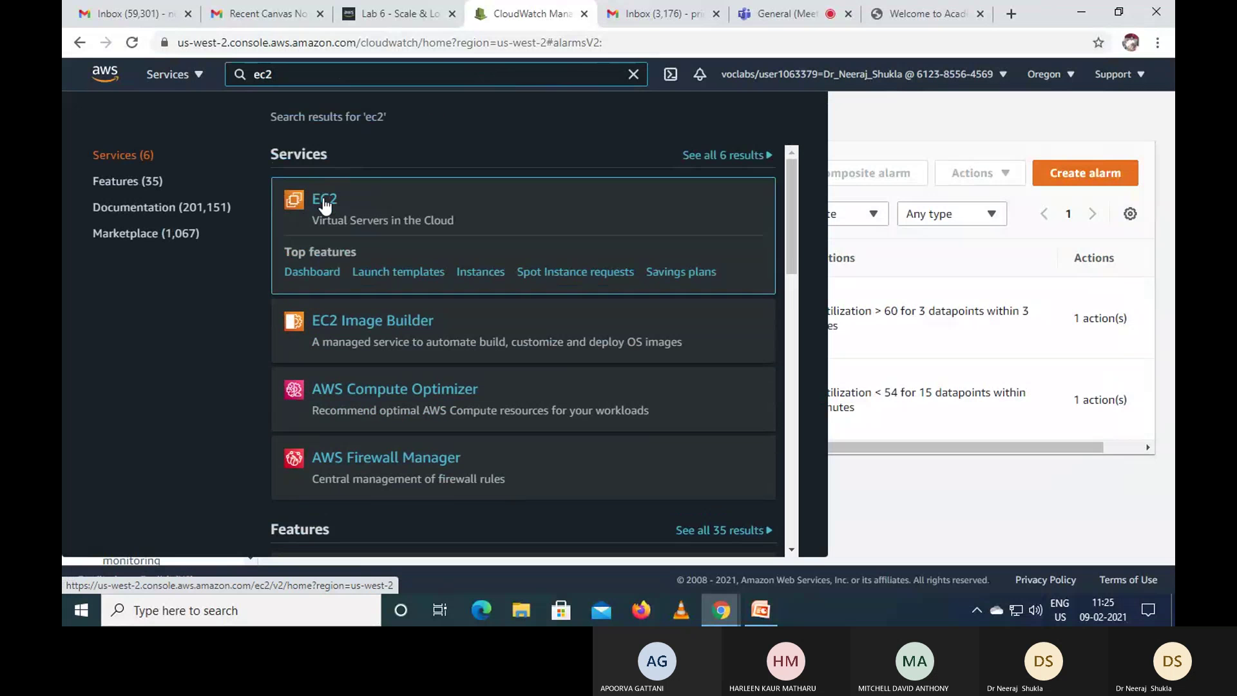
click(324, 204)
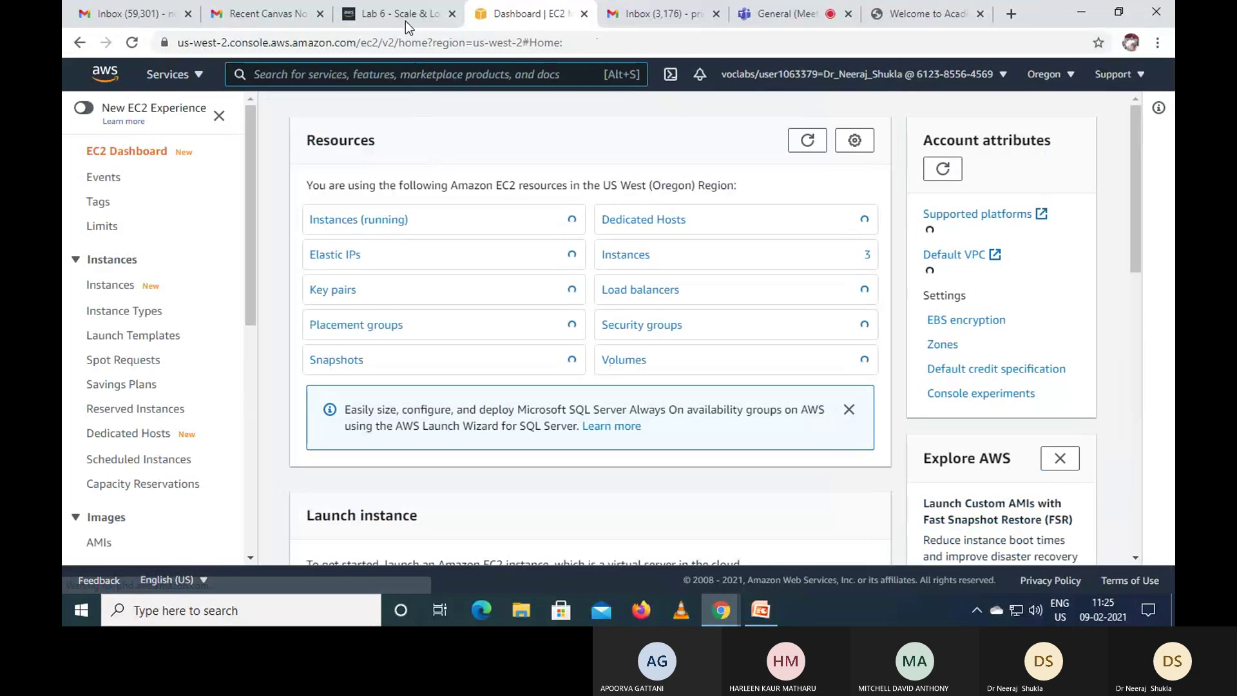
Step: Check the lab steps, open the EC2 Auto Scaling groups list and select Lab Auto Scaling Group
click(405, 20)
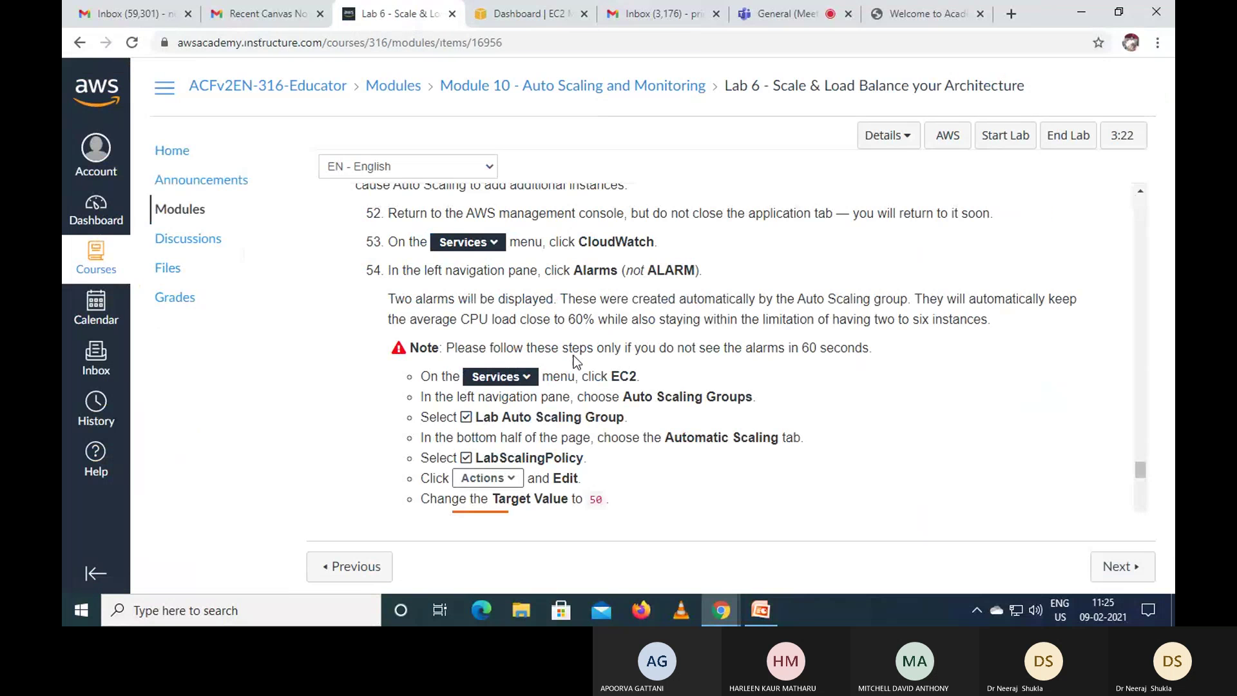
click(528, 11)
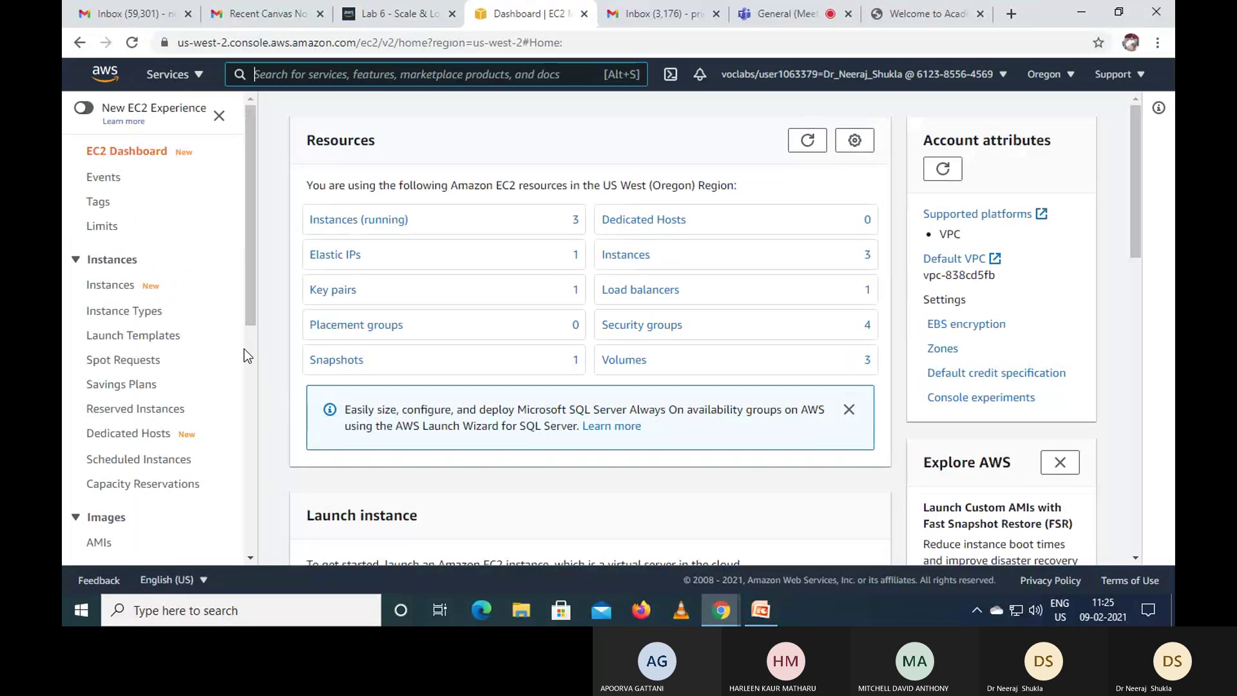
drag(256, 303, 245, 549)
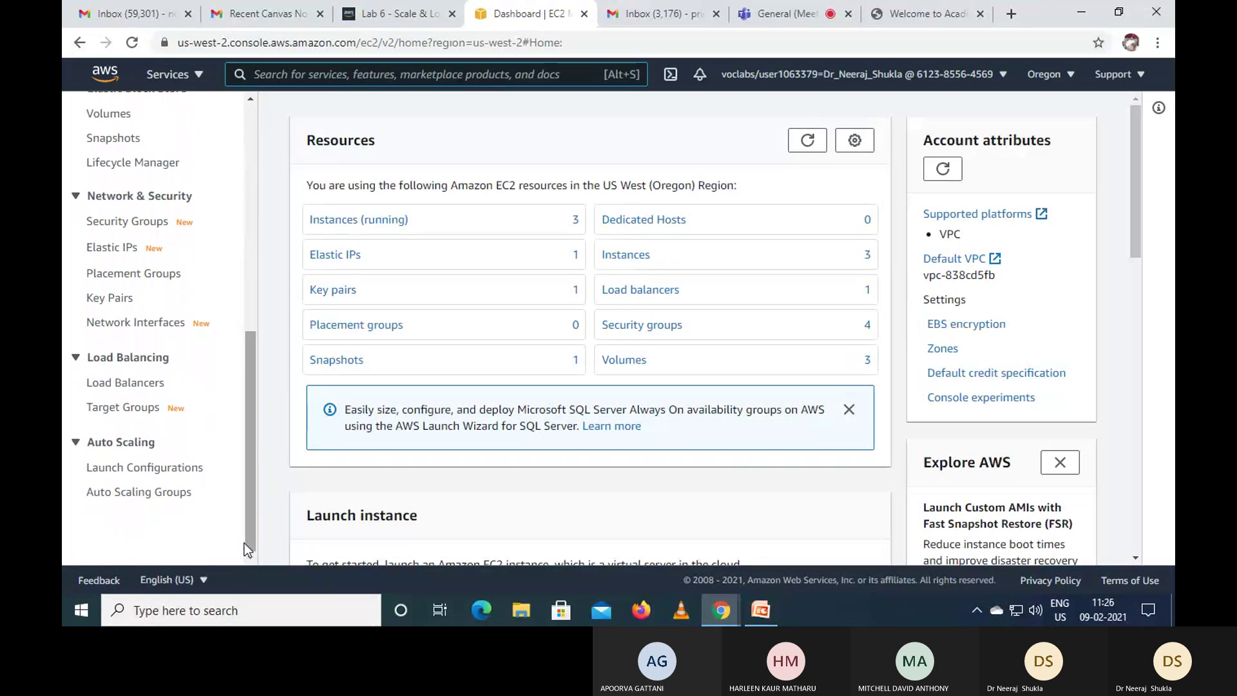
click(168, 493)
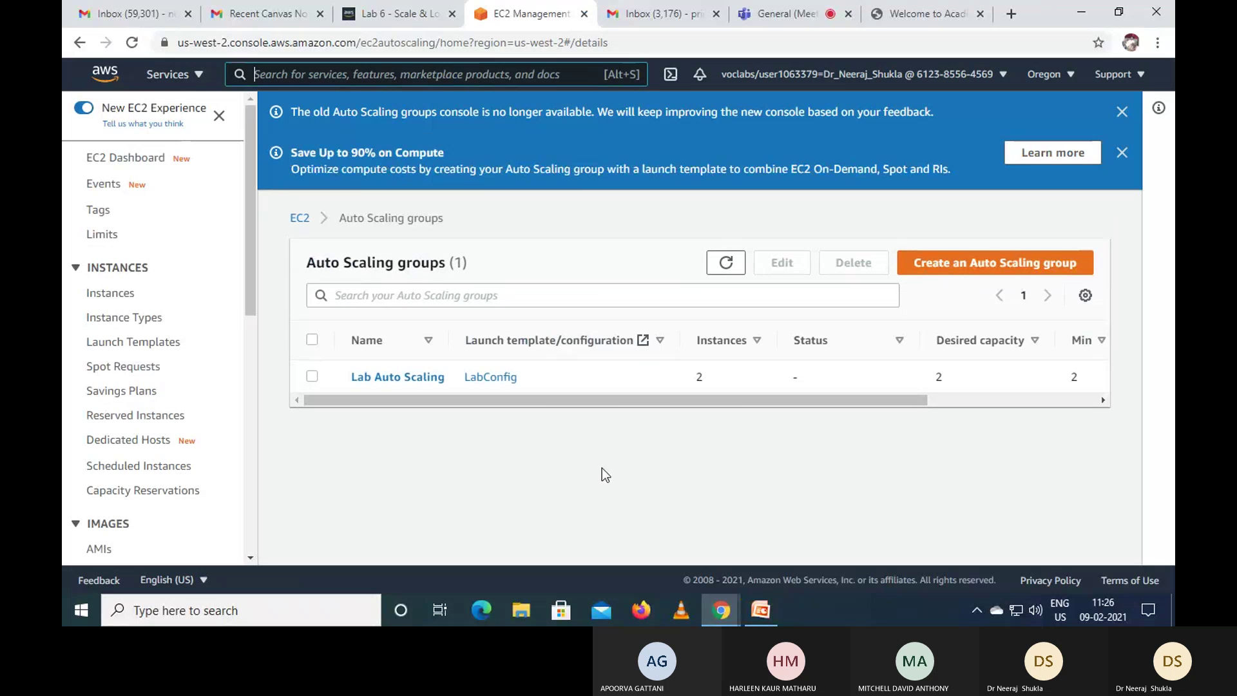
click(314, 379)
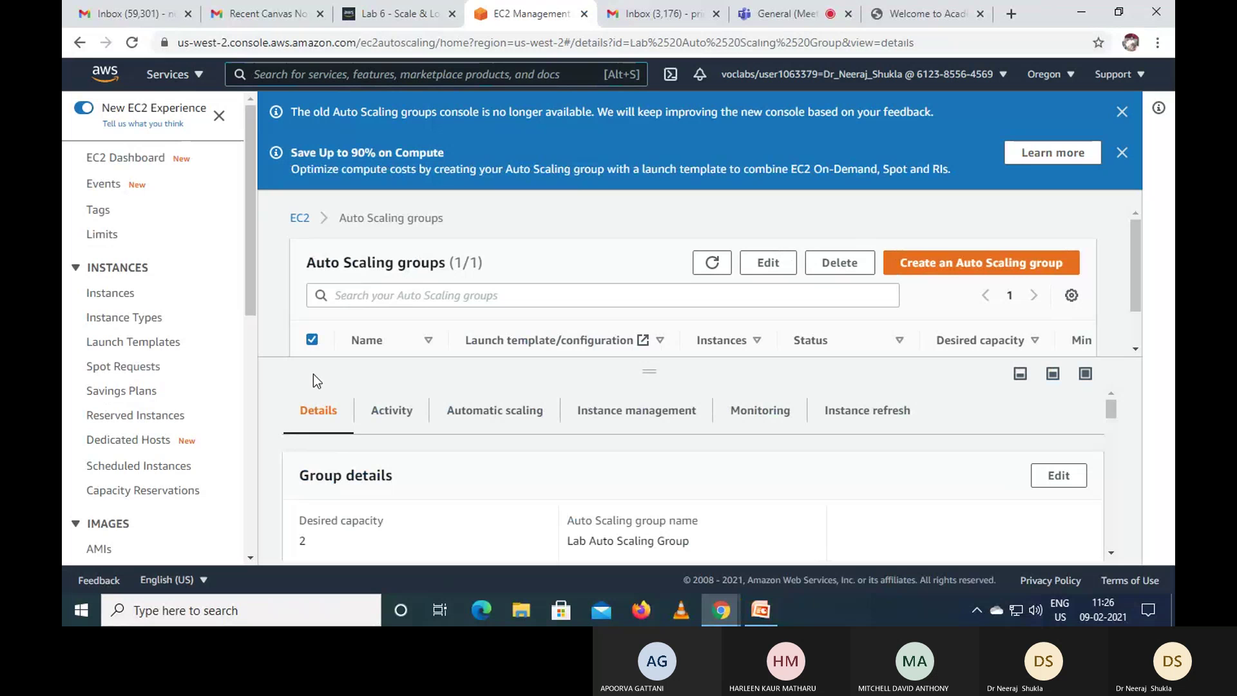
Step: Following the lab's next bullets, show Lab Auto Scaling Group's automatic scaling policies and dismiss the two notice banners
click(392, 8)
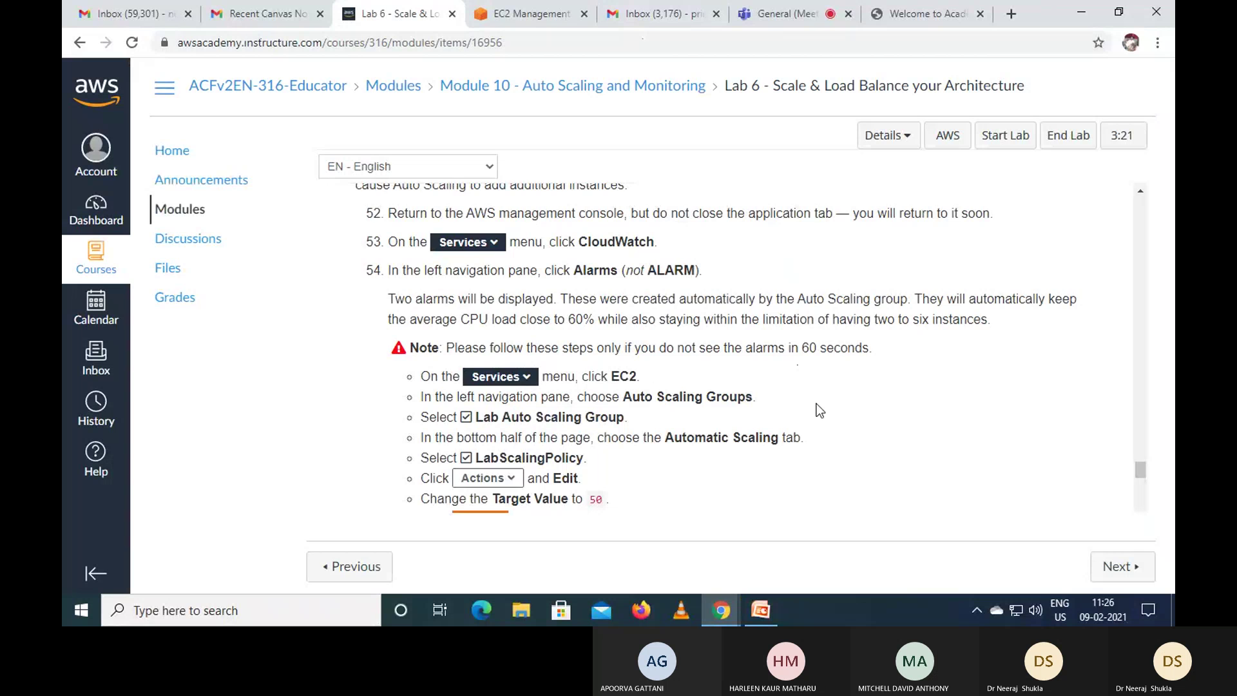
scroll(817, 403, down, 1)
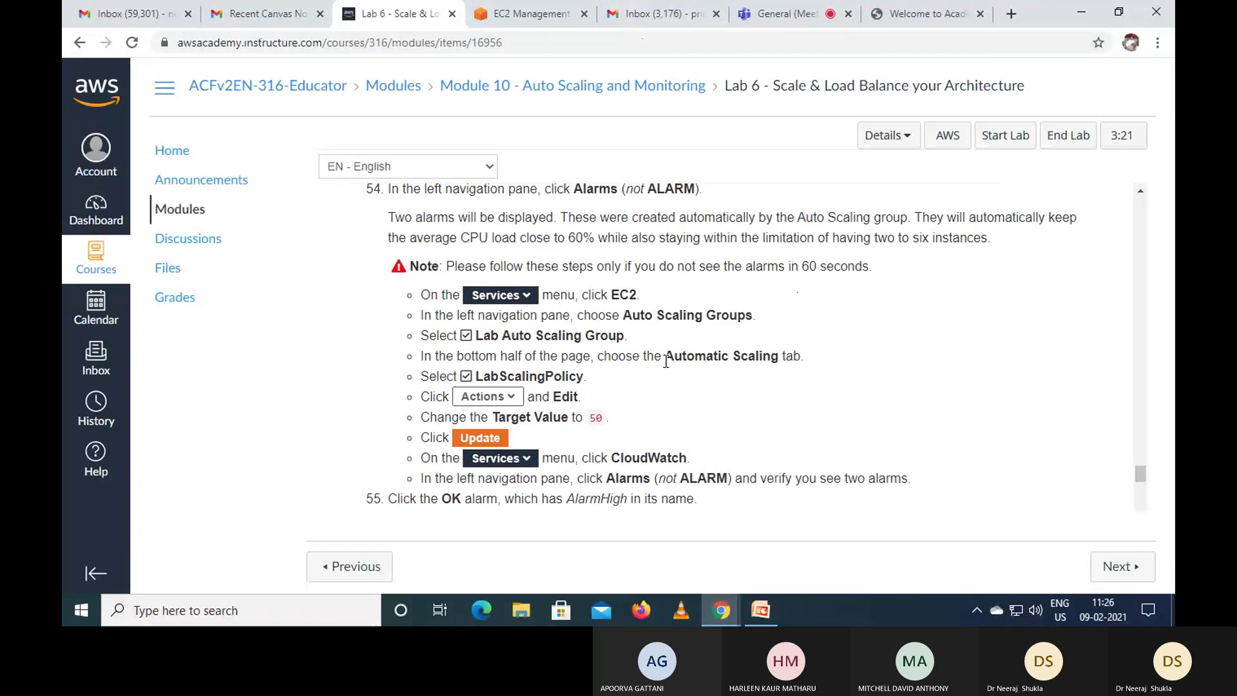
click(563, 23)
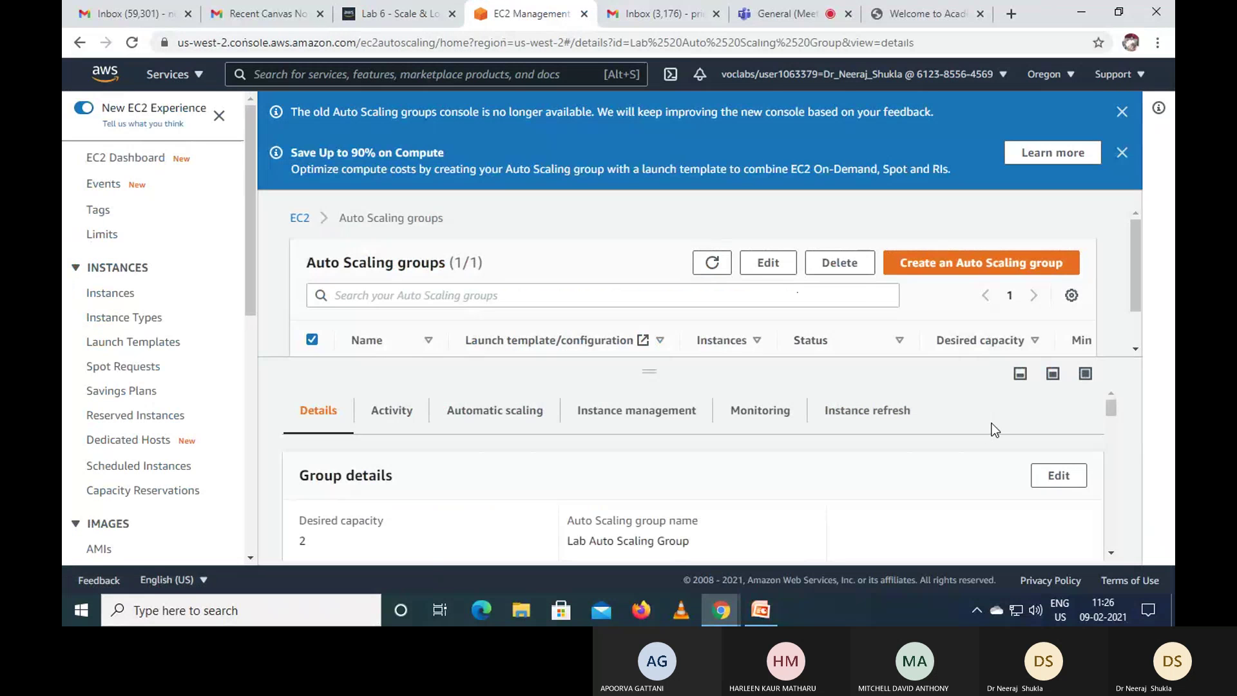
scroll(995, 430, down, 2)
scroll(995, 431, up, 2)
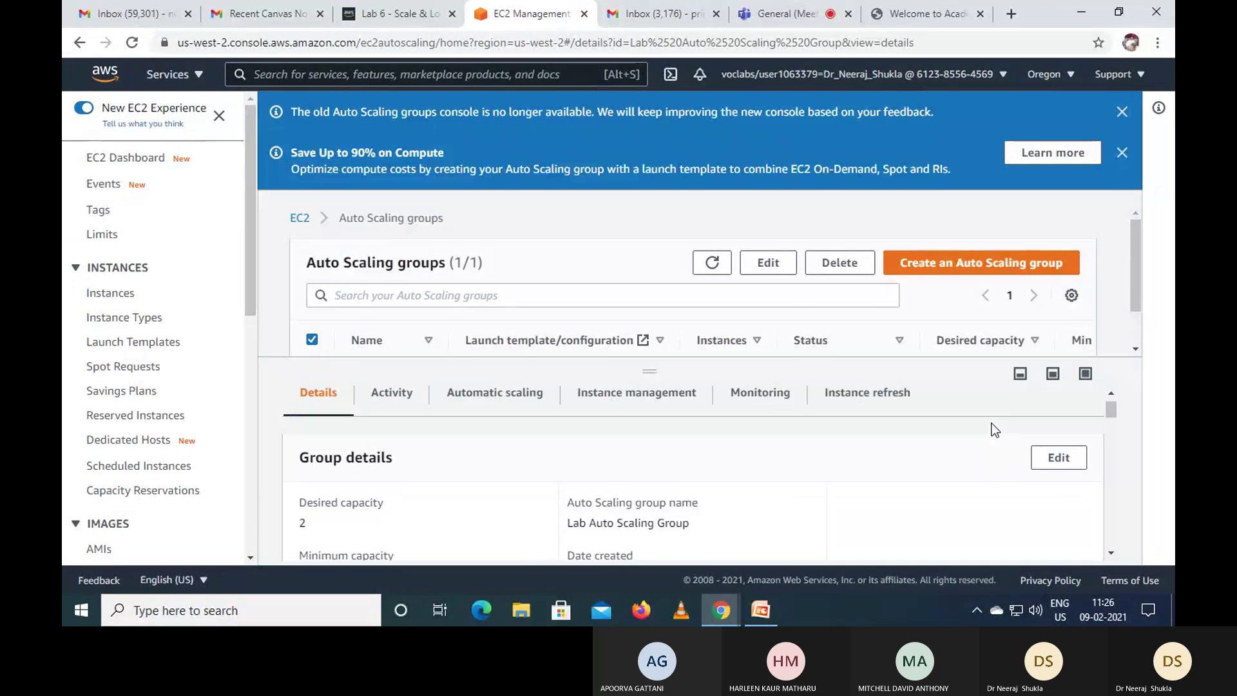
click(497, 413)
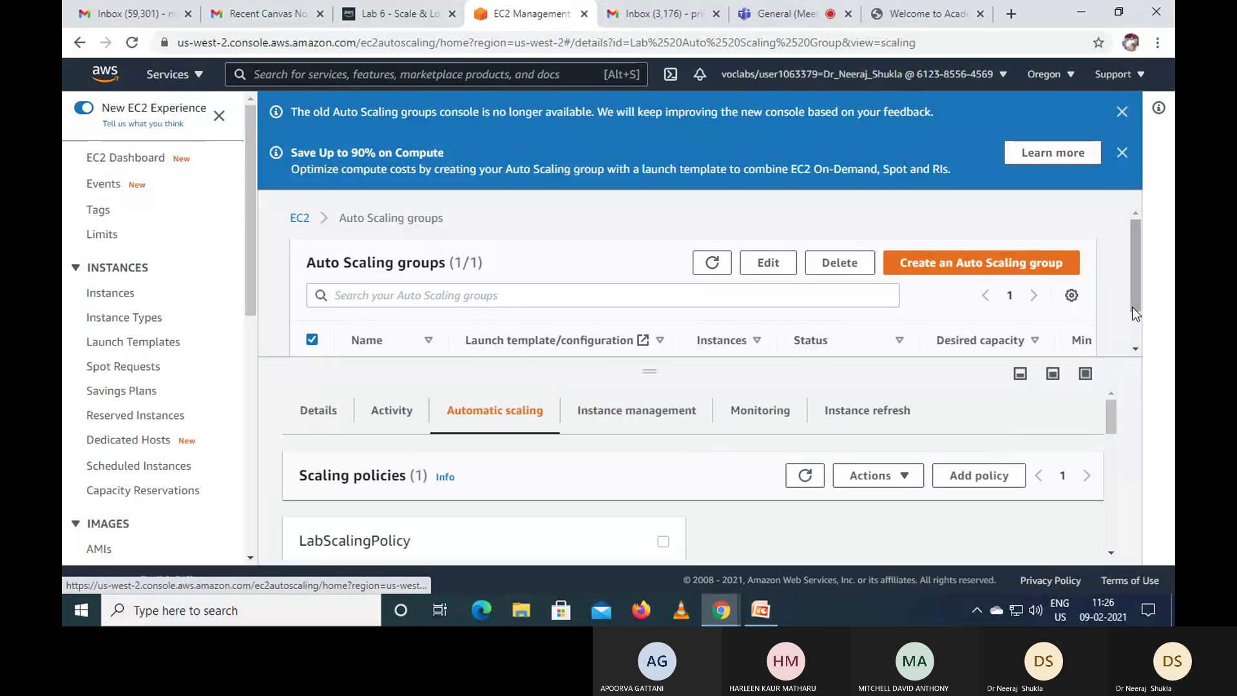
click(1122, 112)
click(1122, 114)
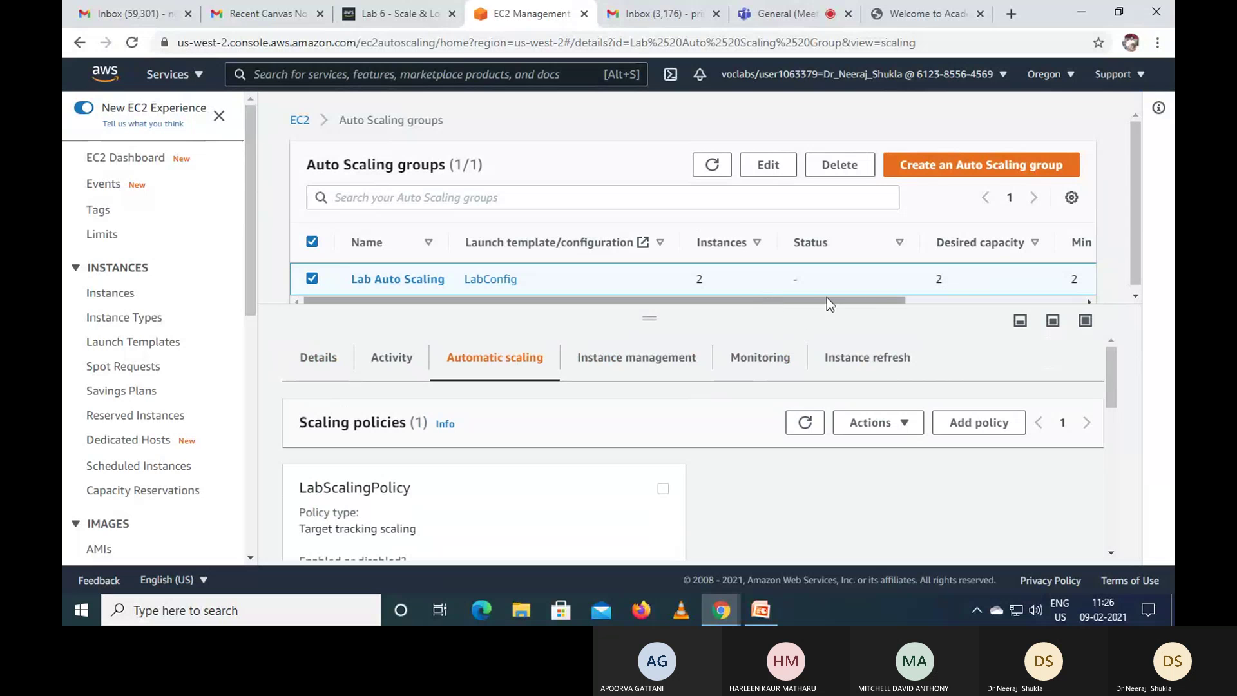
Step: Check the lab's bullets under step 54 and select LabScalingPolicy among Lab Auto Scaling Group's scaling policies
drag(669, 316, 675, 296)
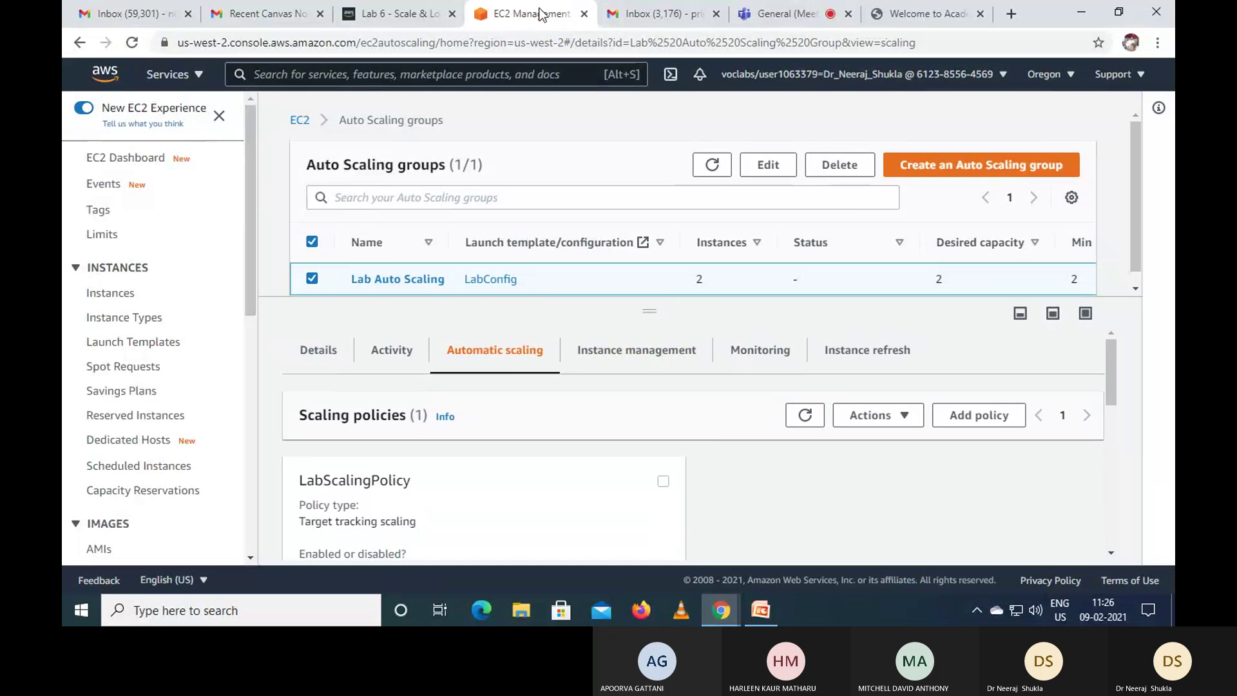
click(411, 17)
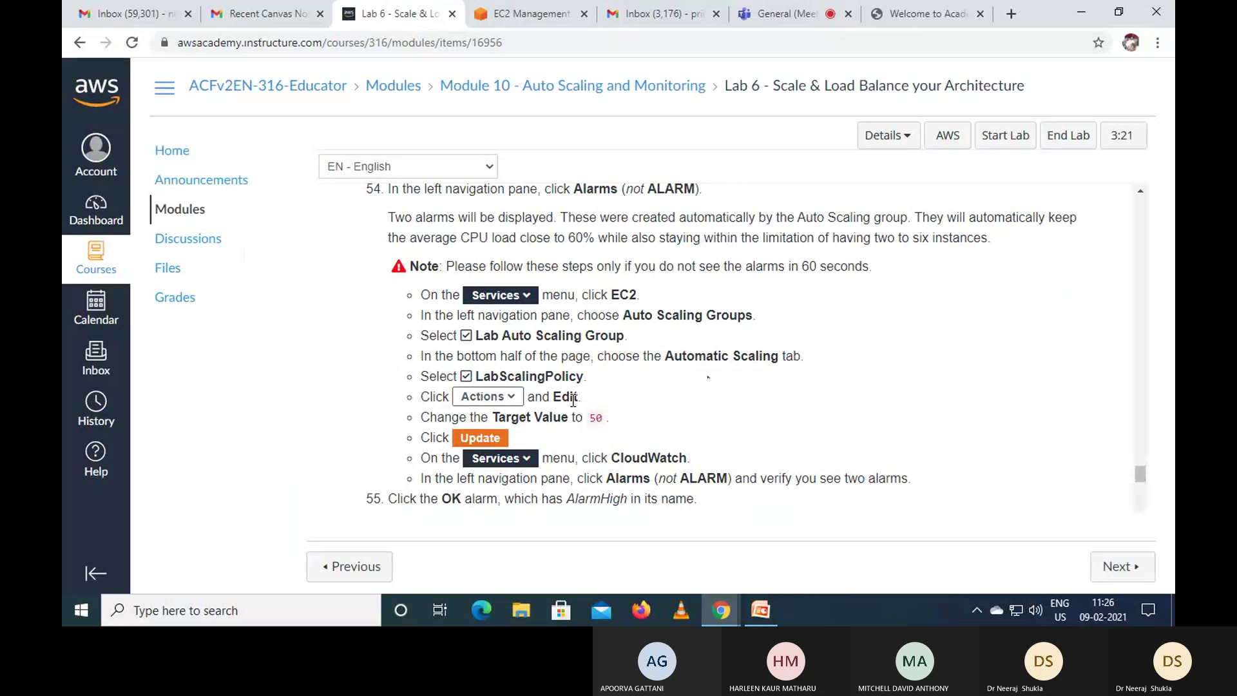
click(525, 14)
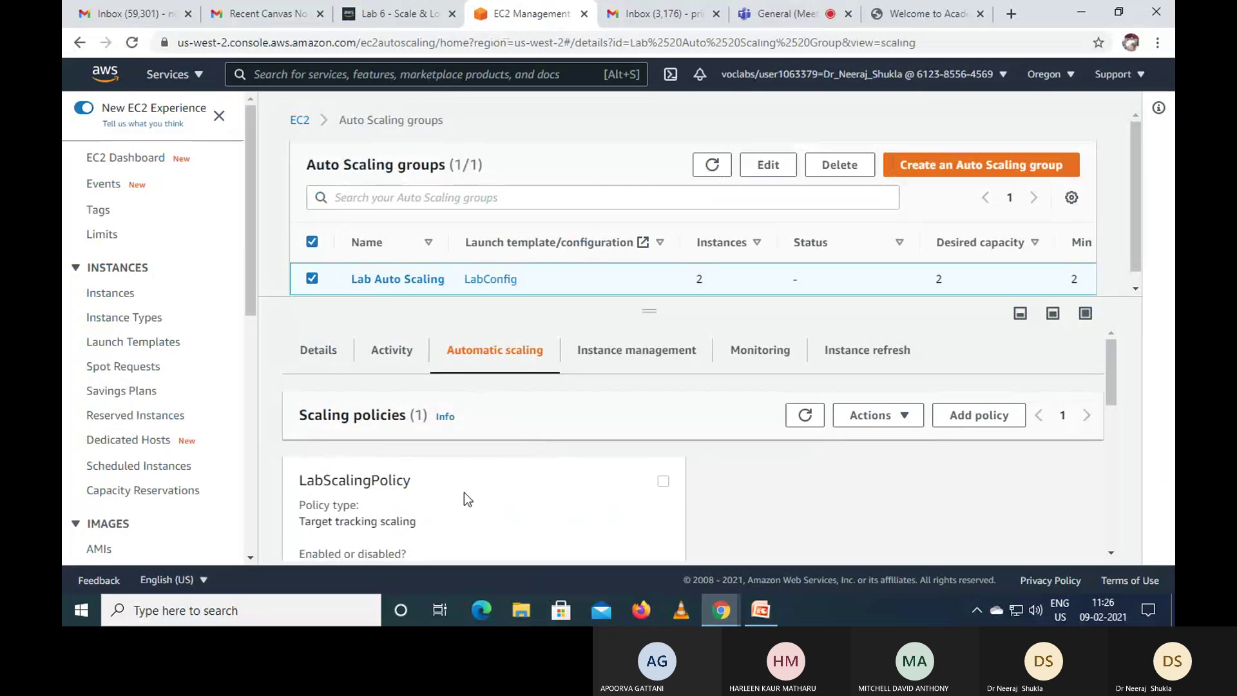
scroll(740, 501, down, 1)
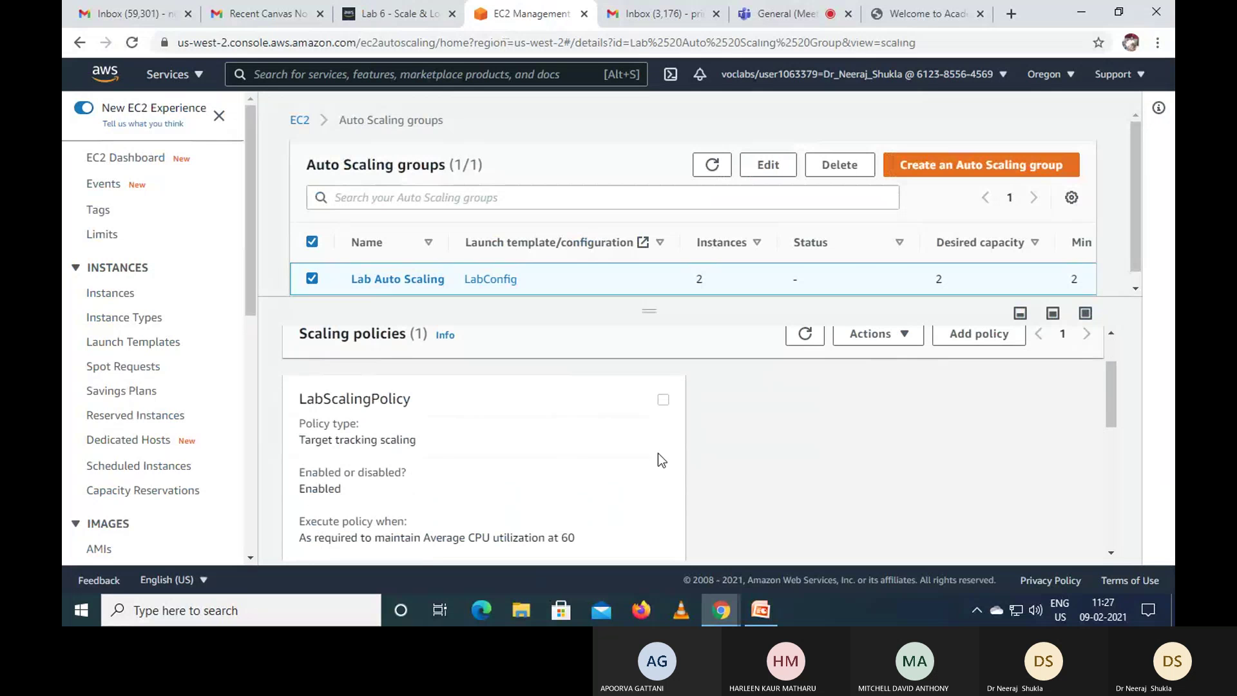
click(662, 400)
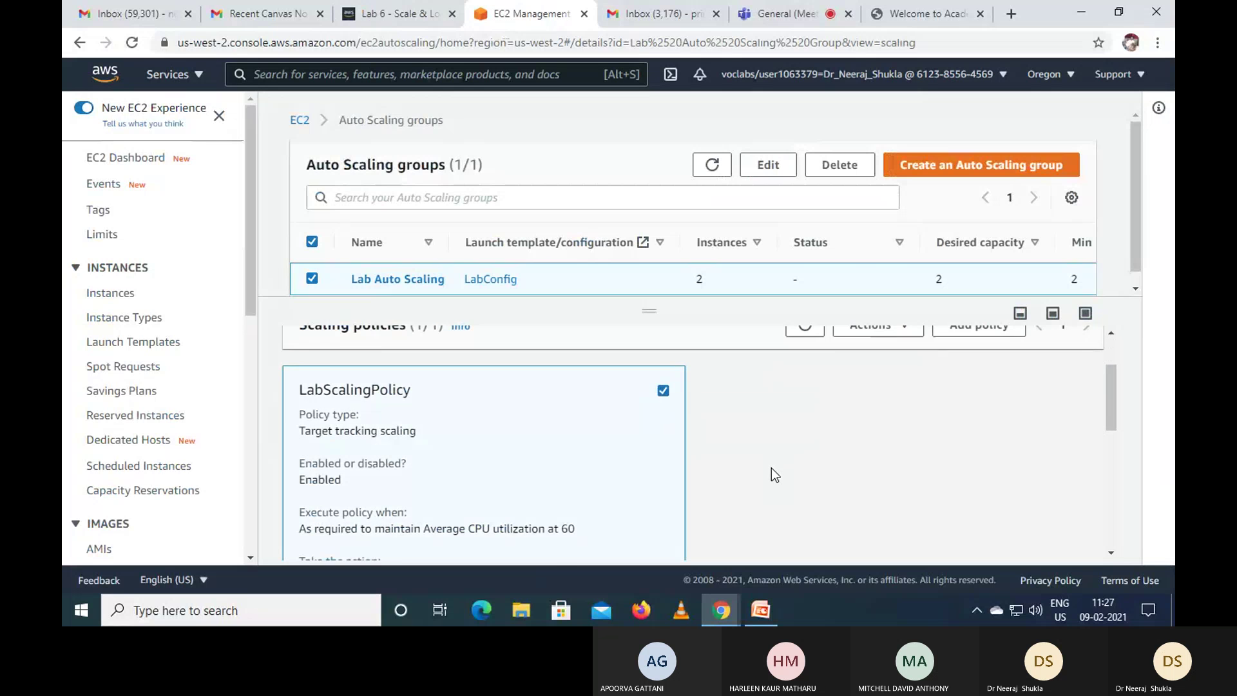
scroll(771, 468, down, 1)
scroll(771, 468, up, 1)
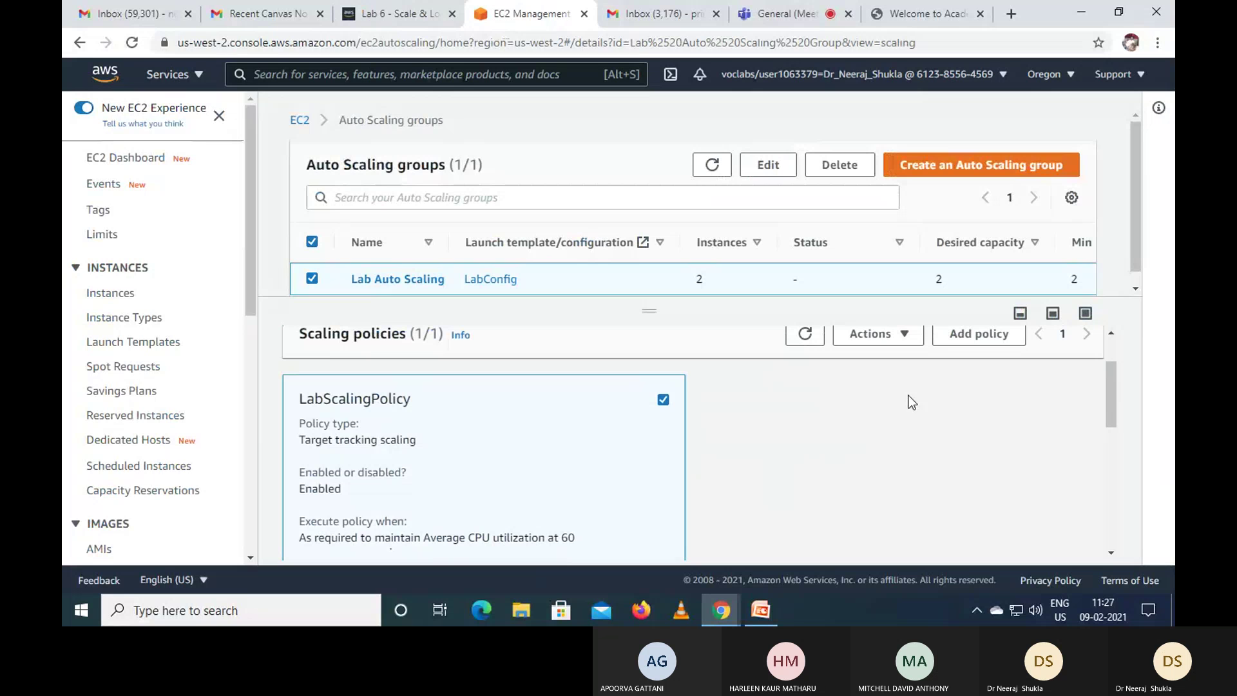
Step: Edit LabScalingPolicy as the lab instructs, setting its target value to 50, and update the policy
click(903, 335)
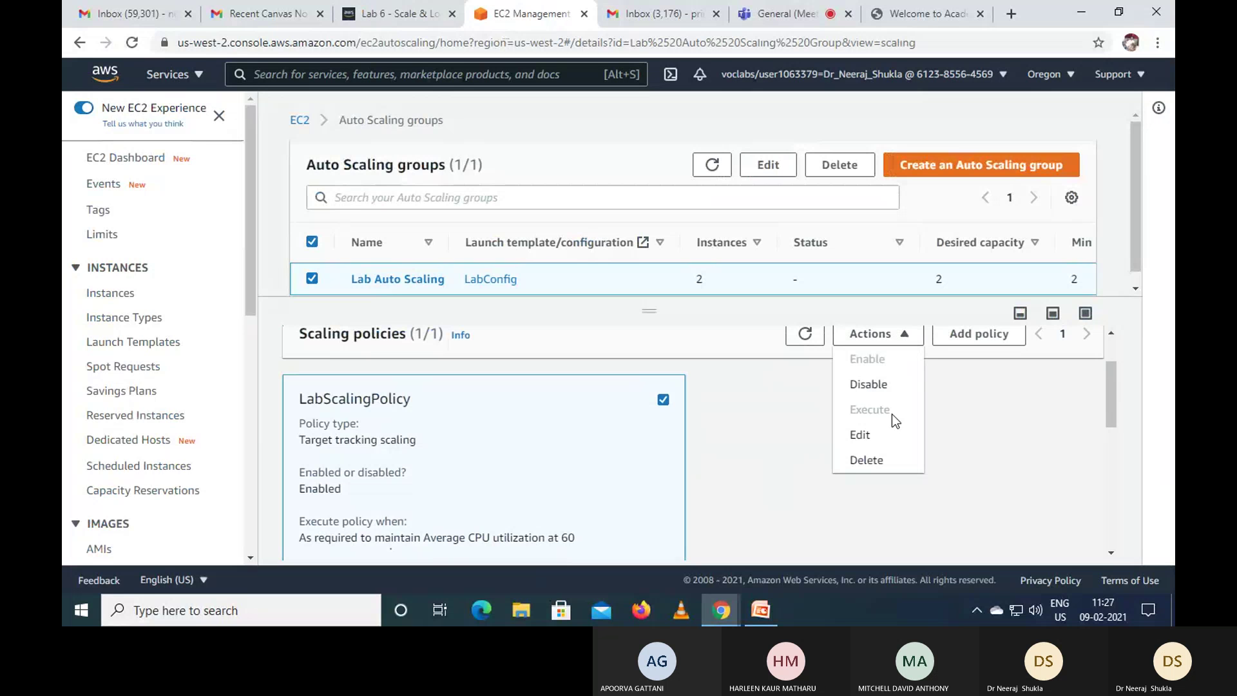
click(889, 438)
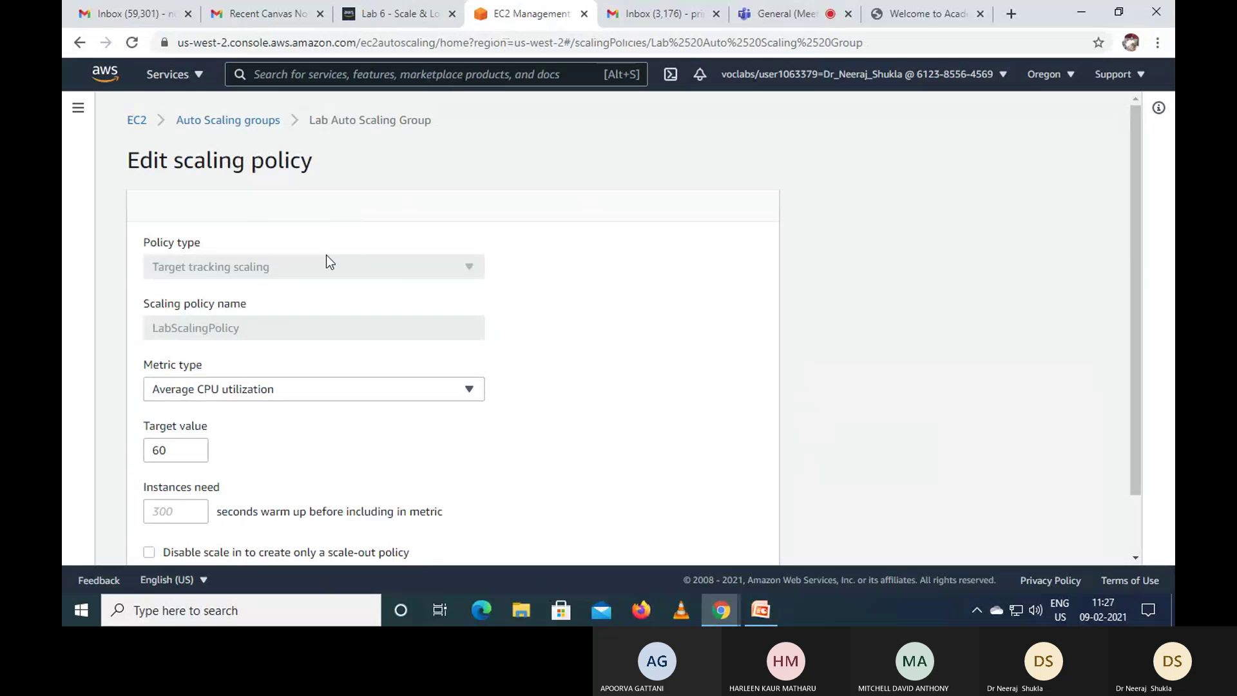
scroll(619, 371, down, 1)
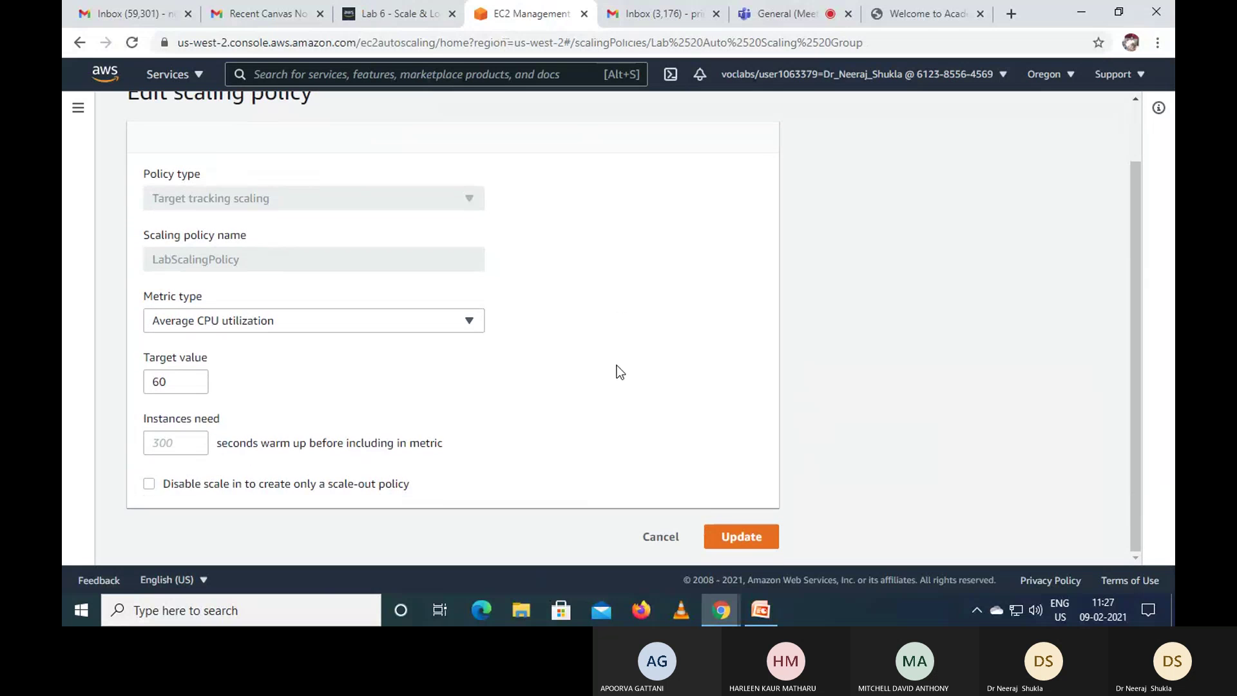
scroll(618, 371, up, 1)
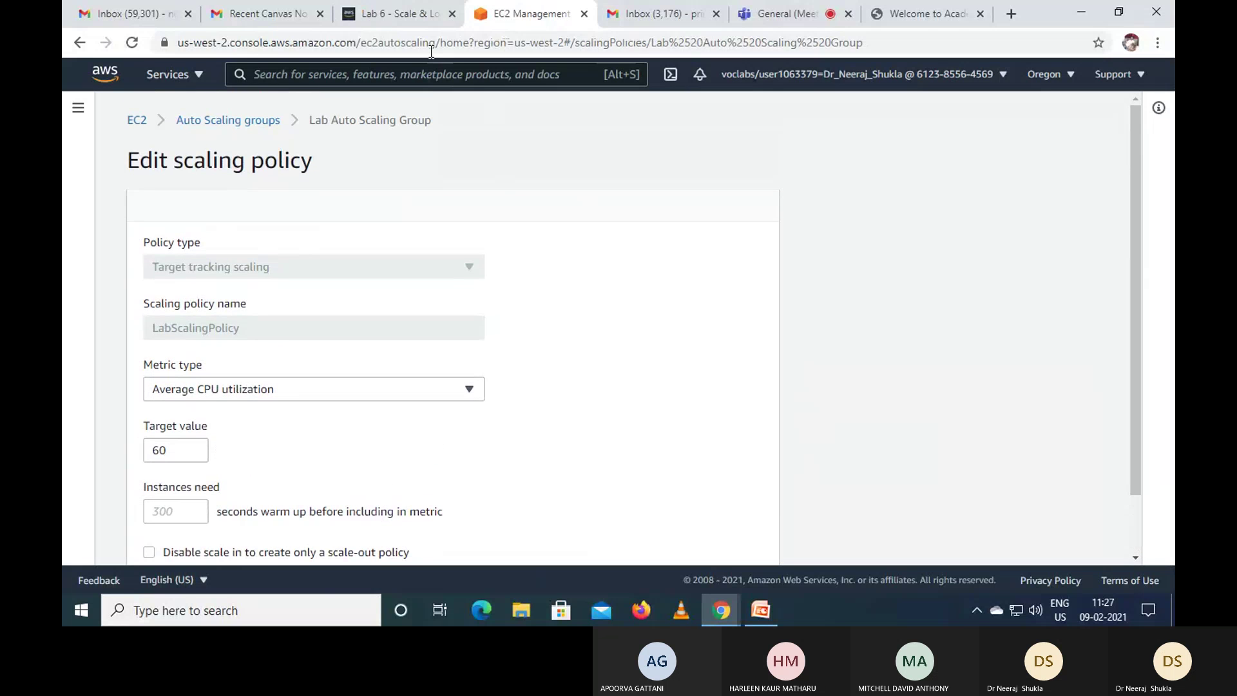
click(414, 17)
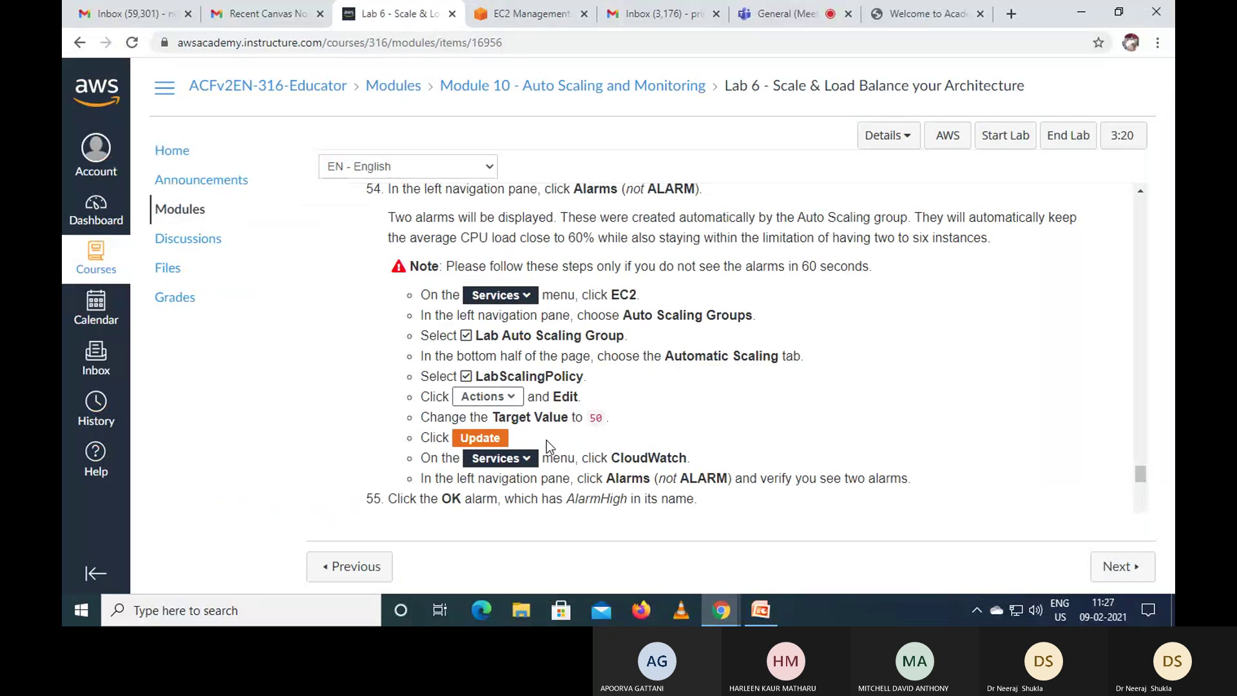
click(520, 8)
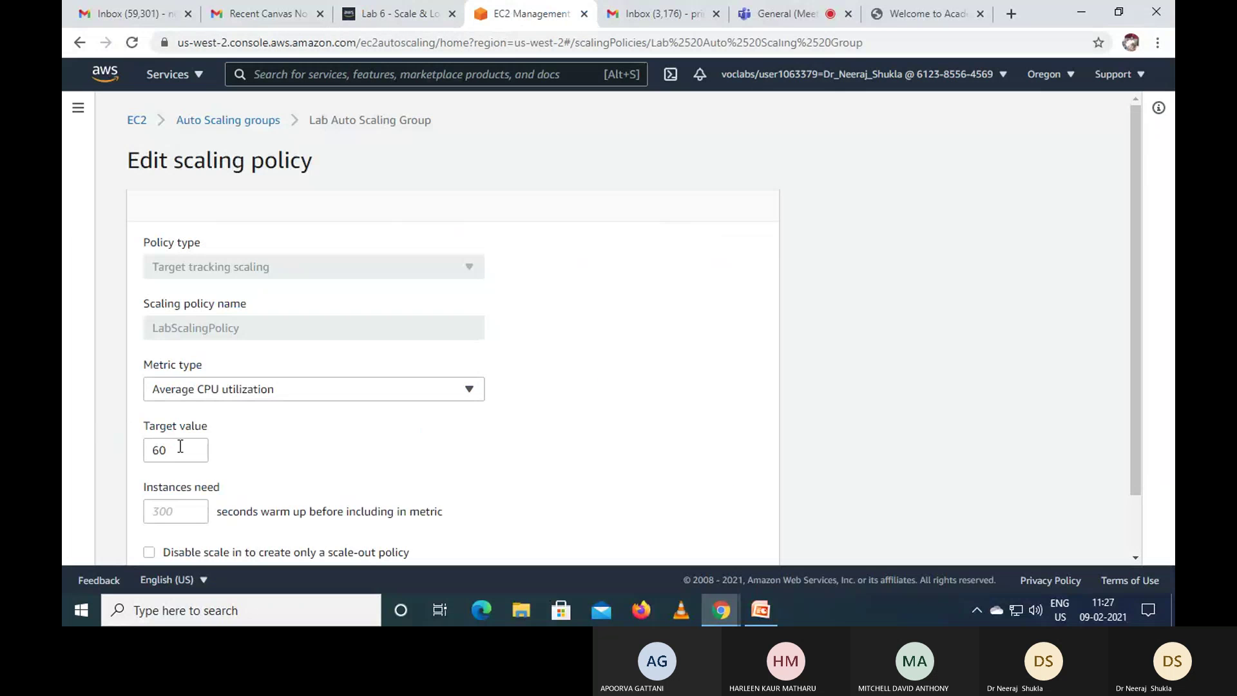
click(156, 451)
click(759, 442)
scroll(759, 441, down, 1)
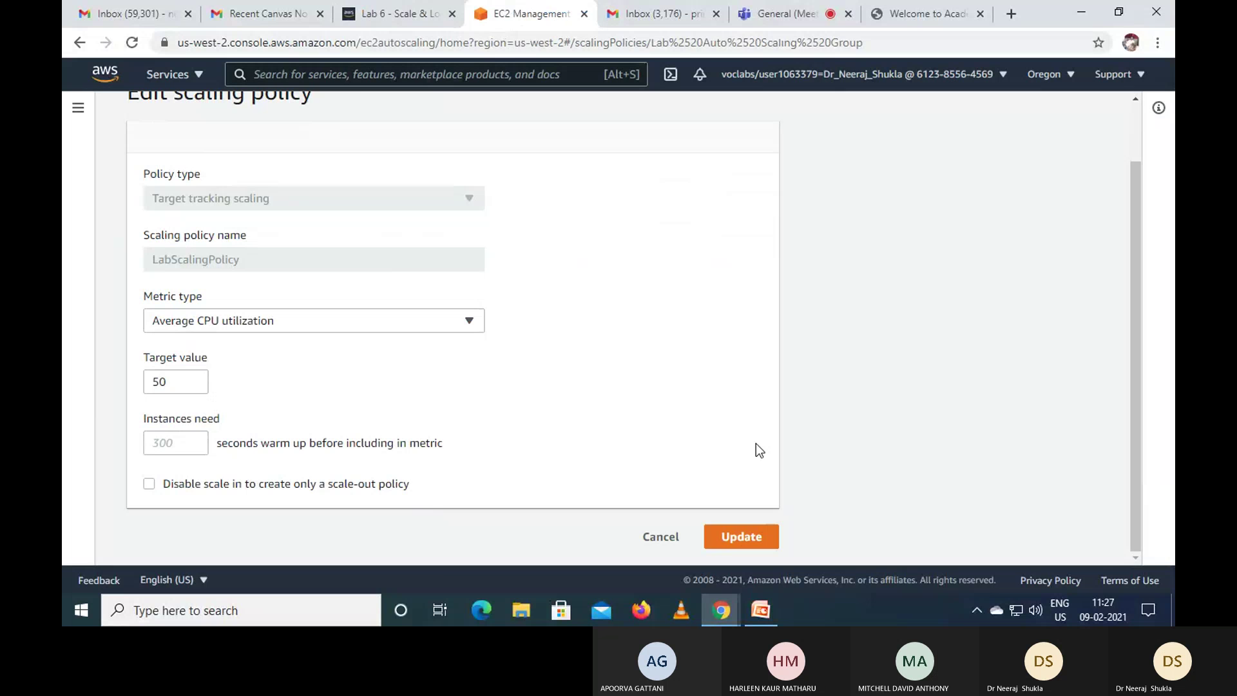
click(739, 539)
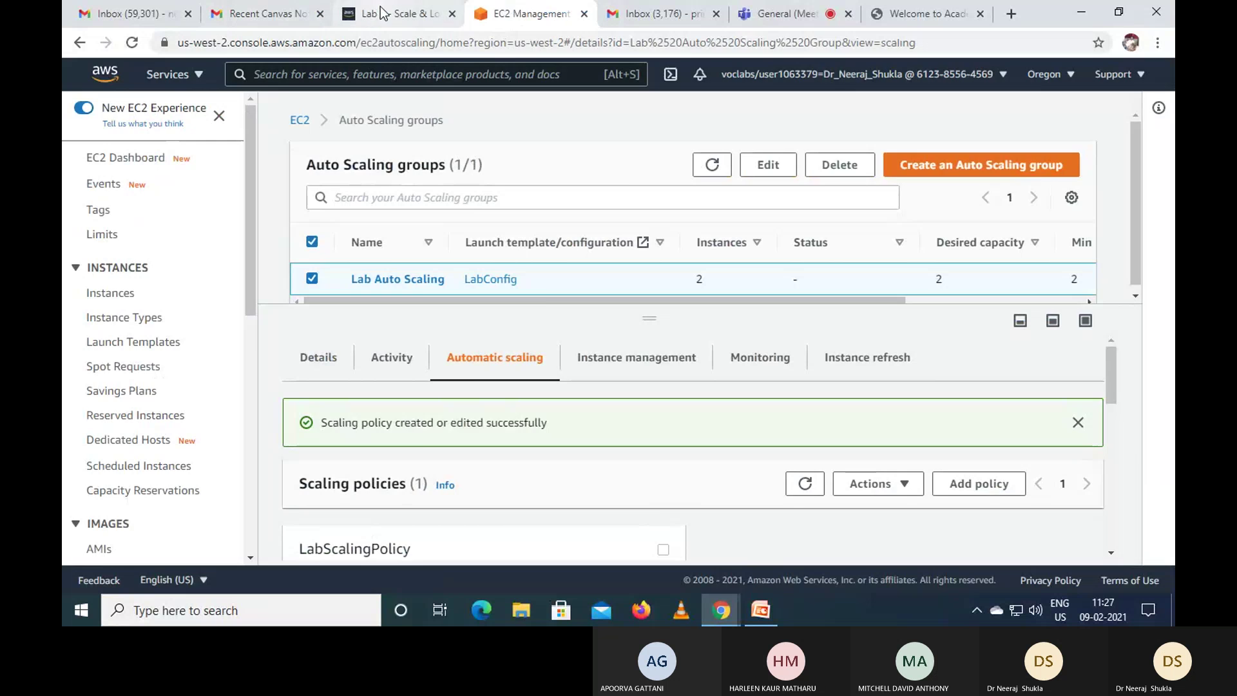
Step: Check the lab's next bullets, search the AWS services for "cloudwa", open CloudWatch and show the full Alarms list
click(337, 14)
scroll(768, 384, down, 1)
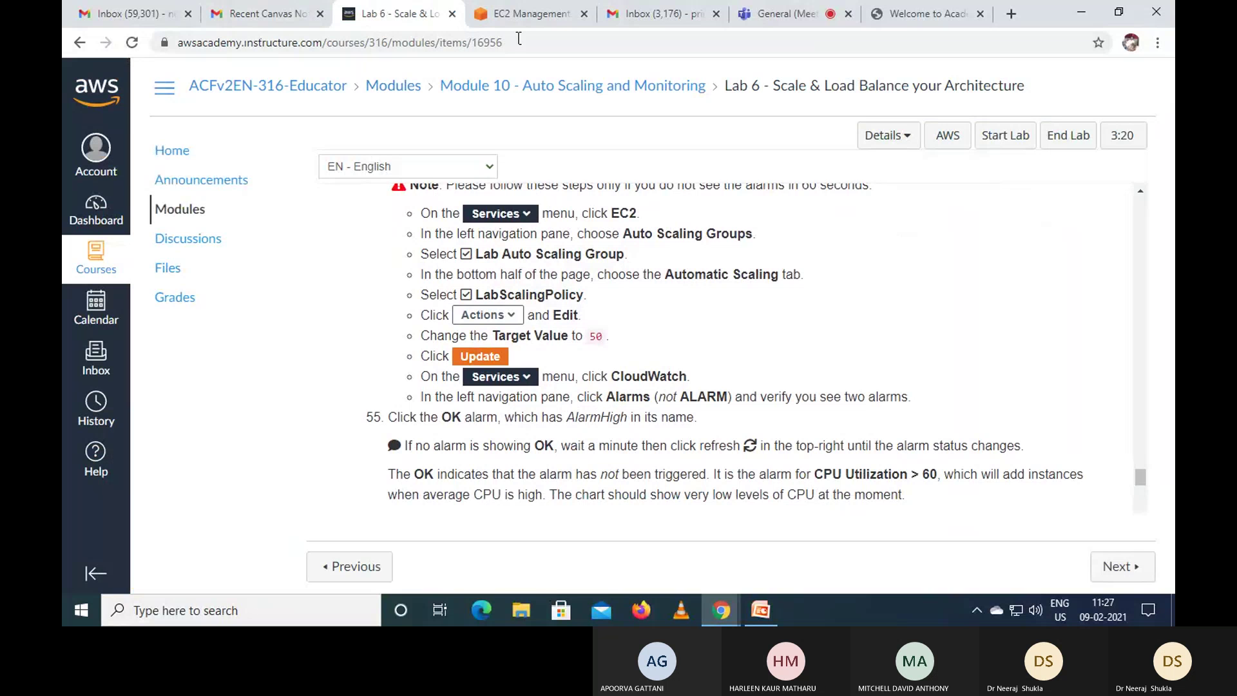
click(519, 14)
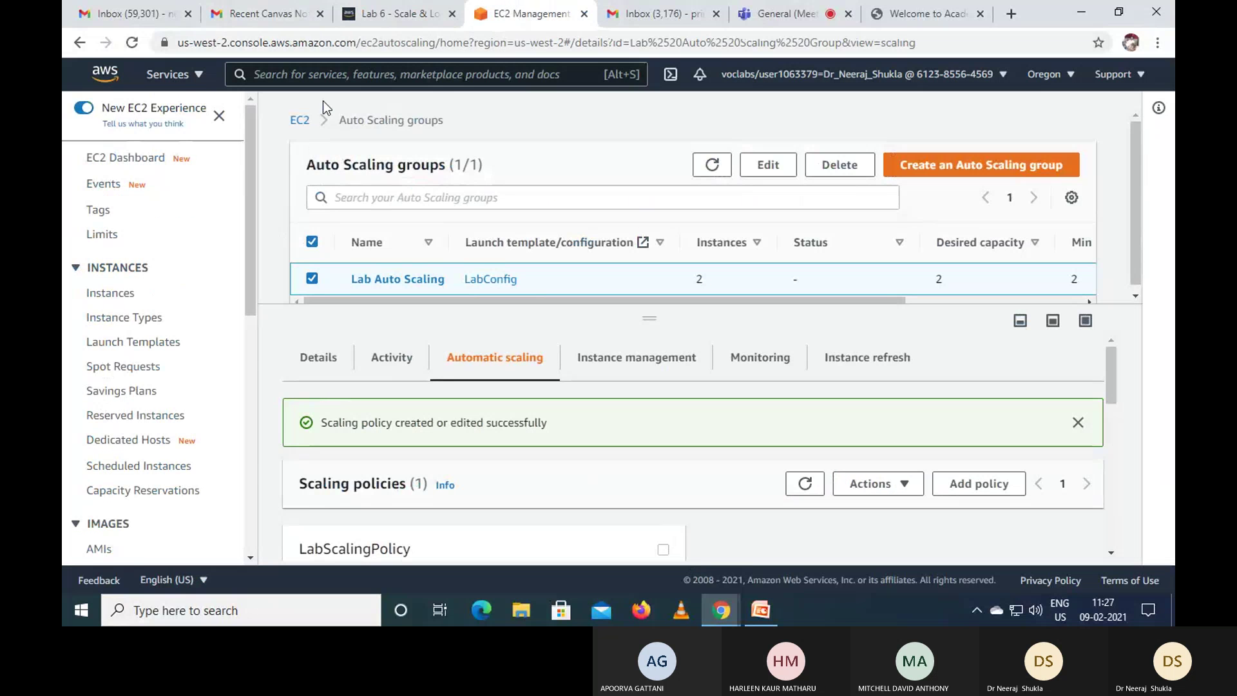
click(325, 79)
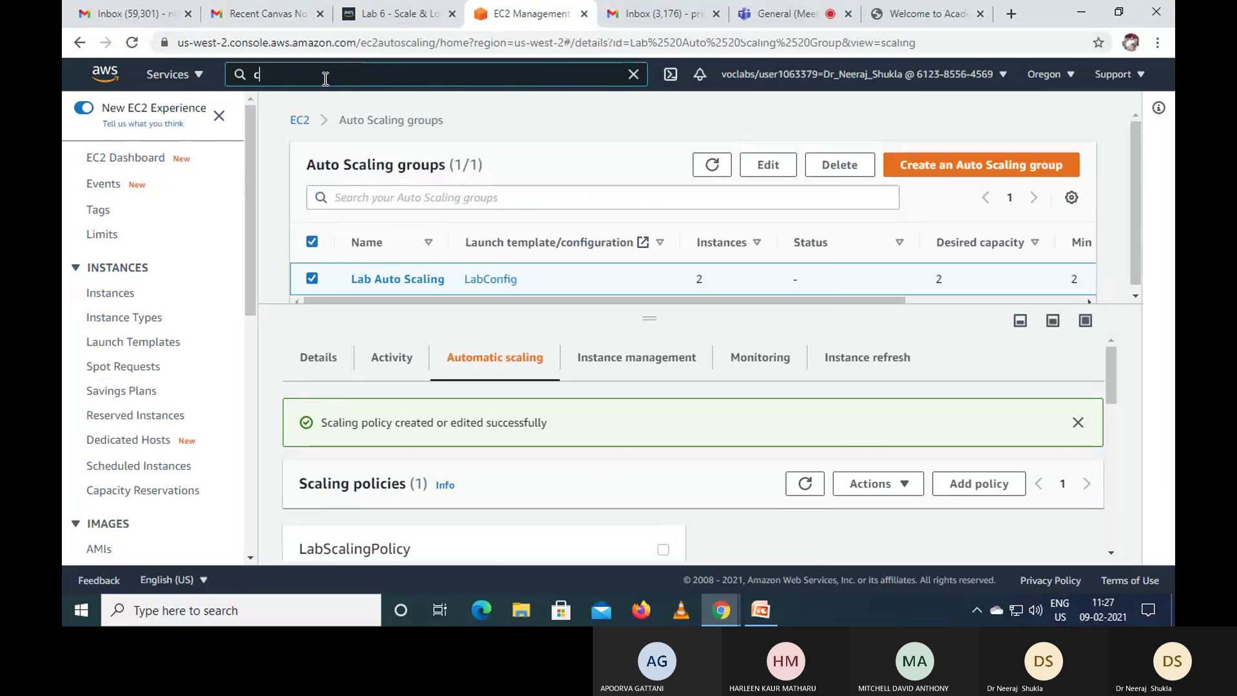
text(cloud)
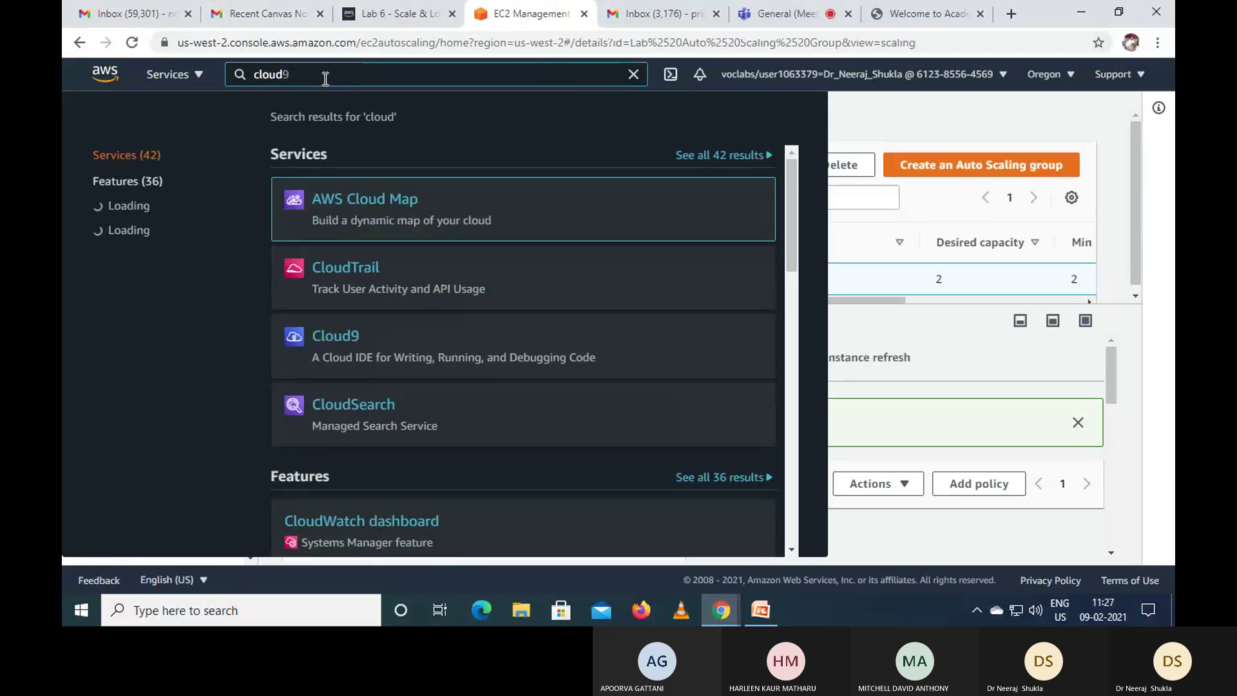
text(9)
key(BackSpace)
text(wa)
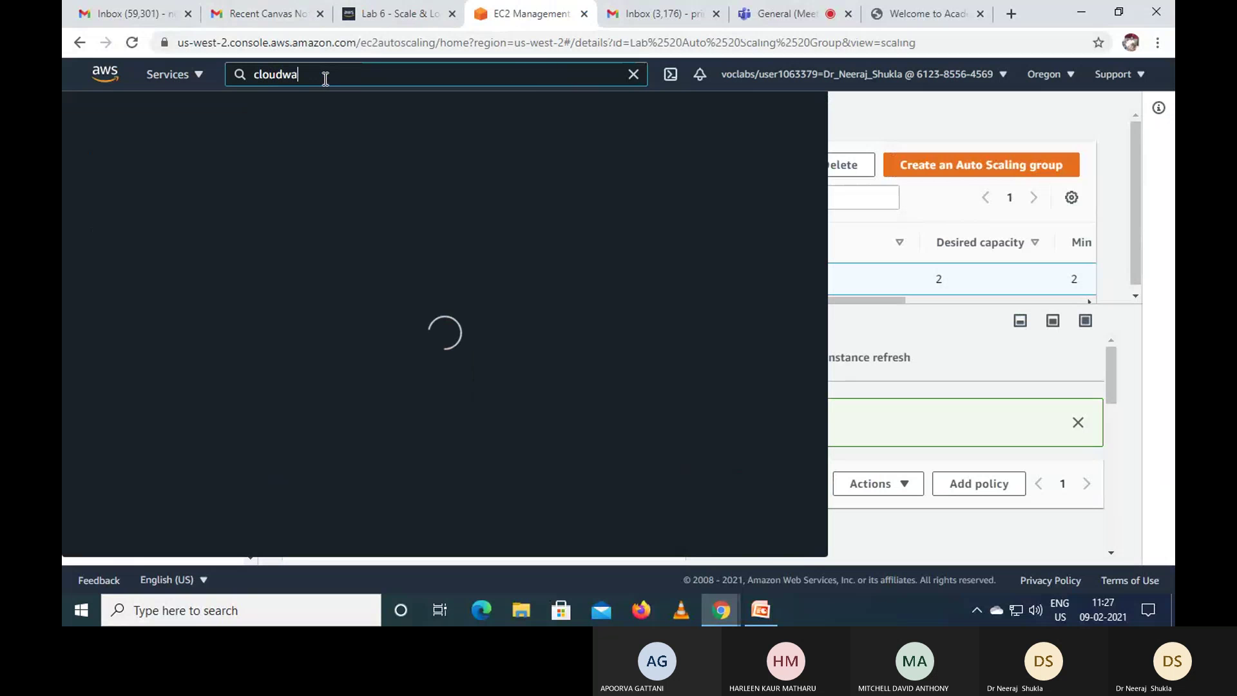
click(346, 203)
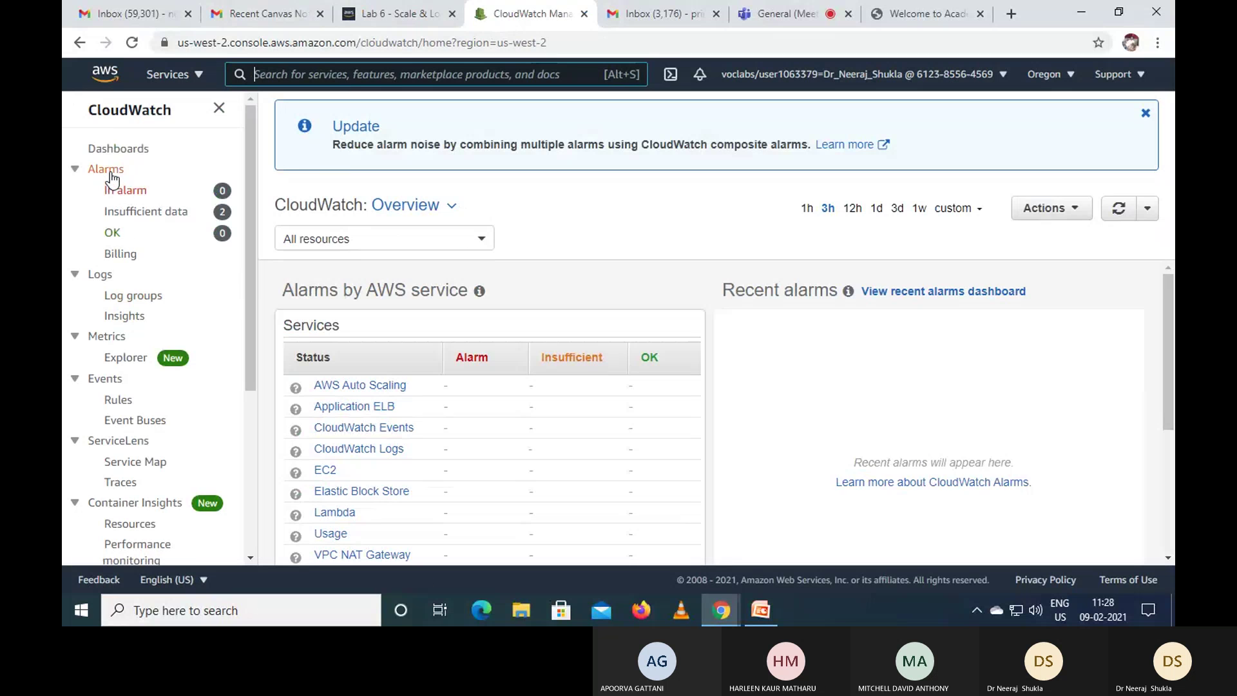
click(110, 174)
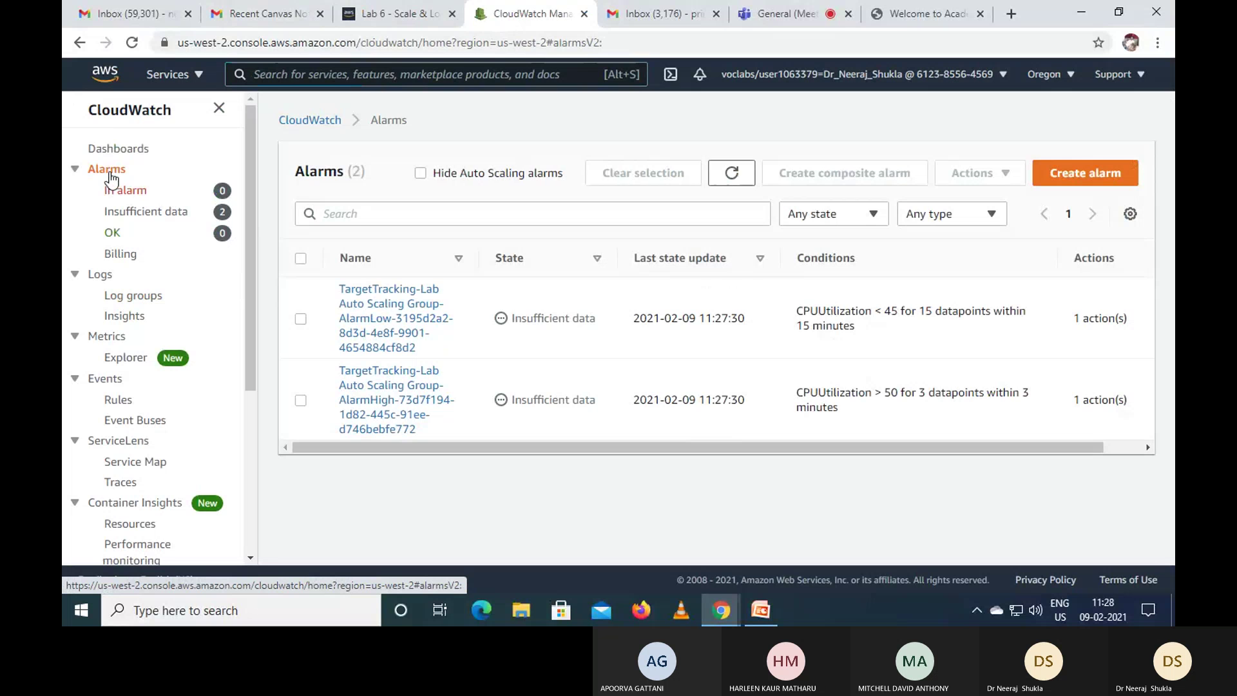
Step: Compare the CloudWatch alarm states with lab step 55, checking whether the AlarmHigh alarm shows OK
click(373, 14)
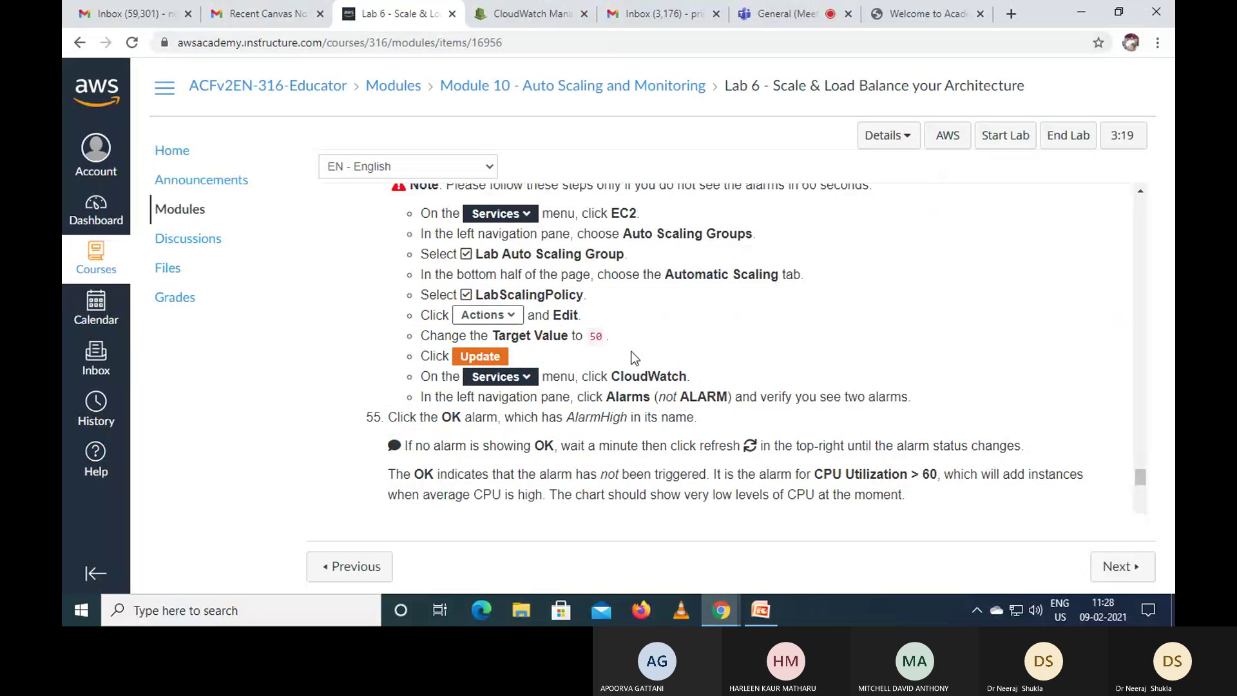
click(533, 18)
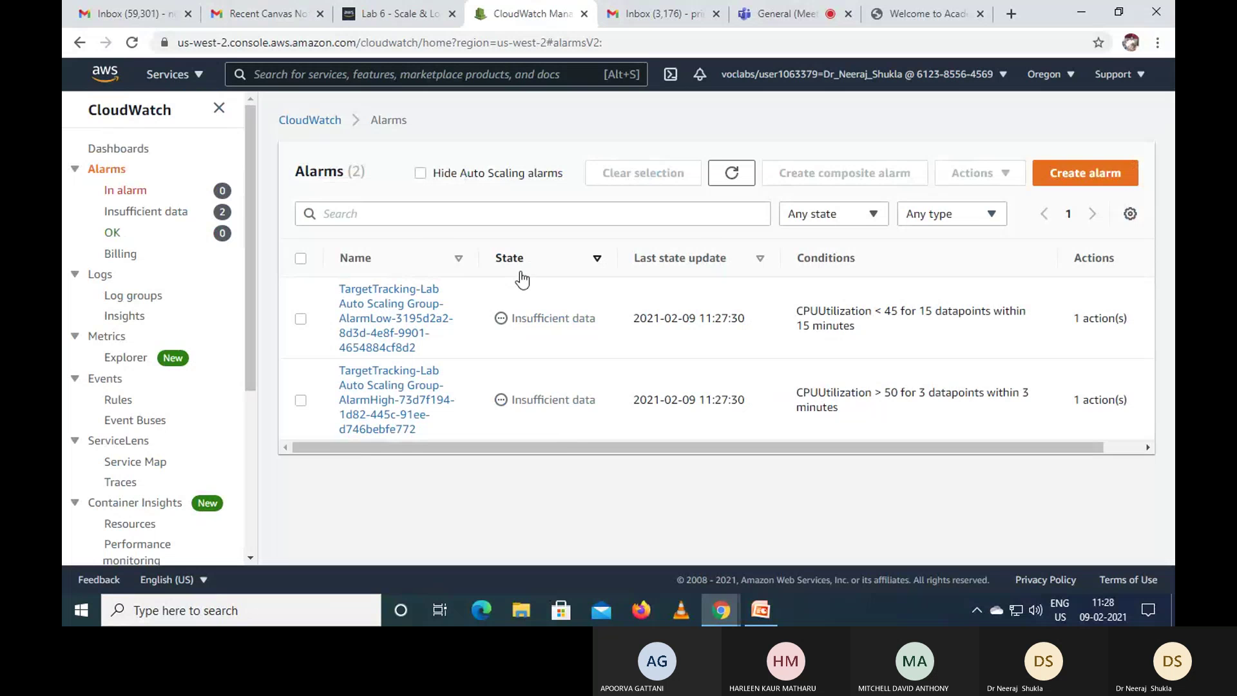
click(394, 11)
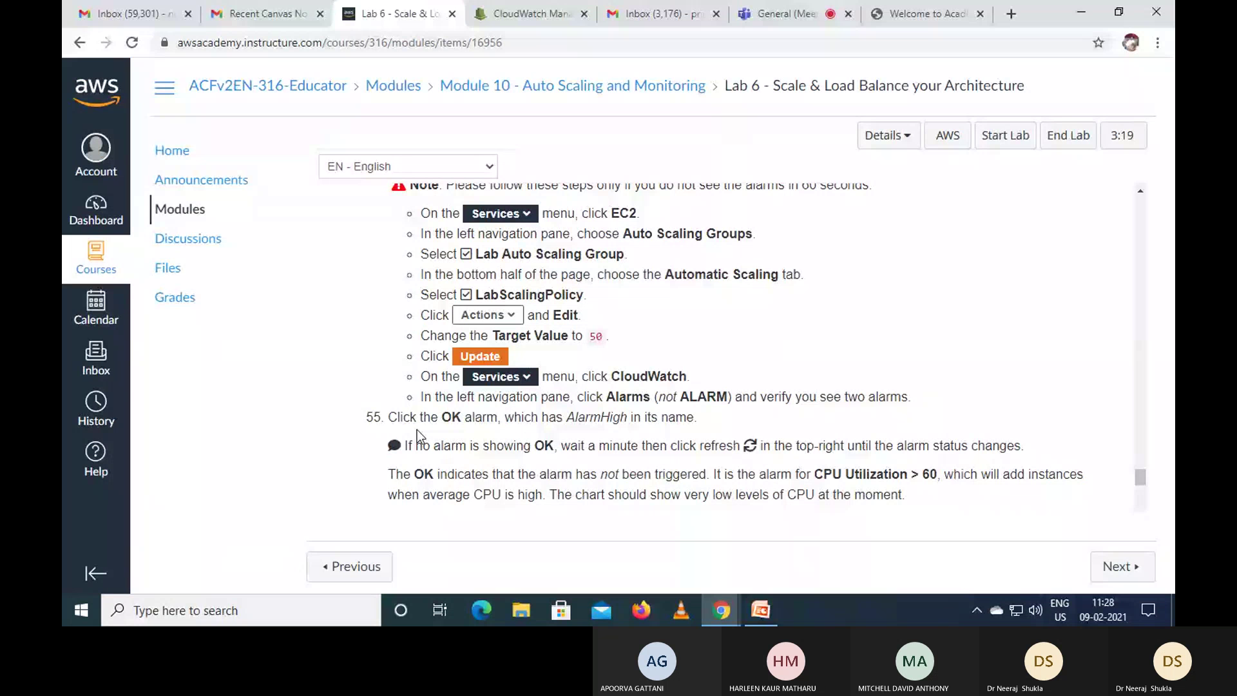
click(541, 13)
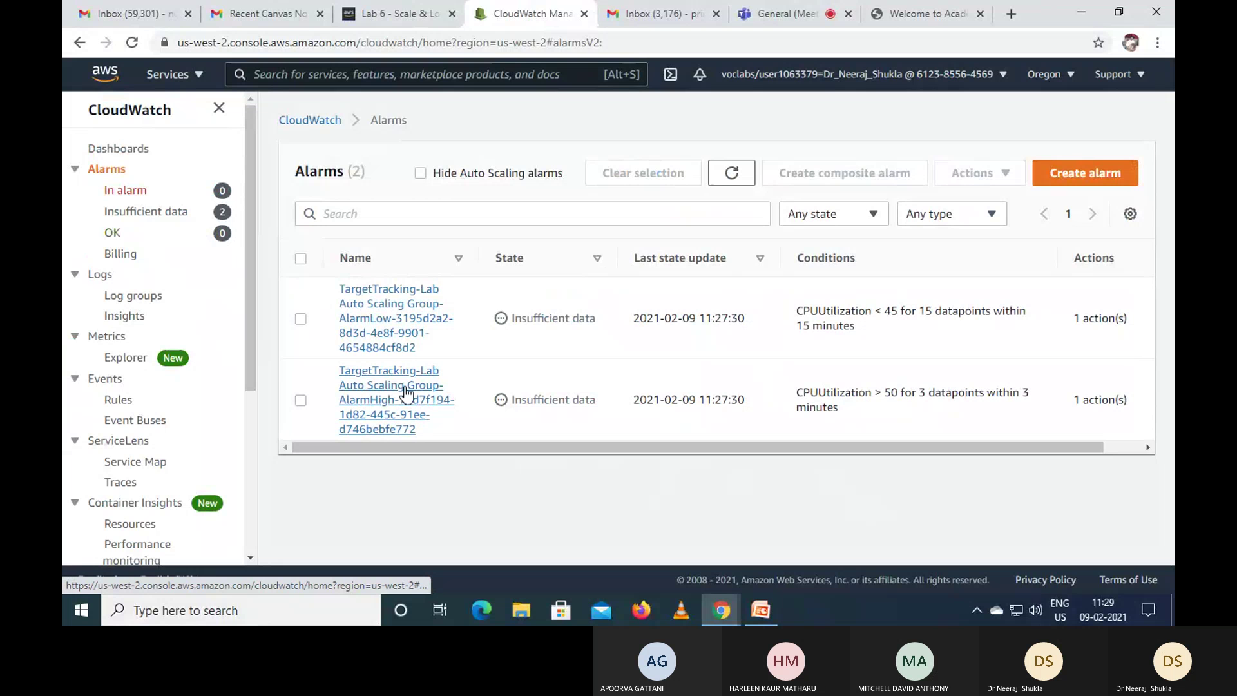
click(394, 23)
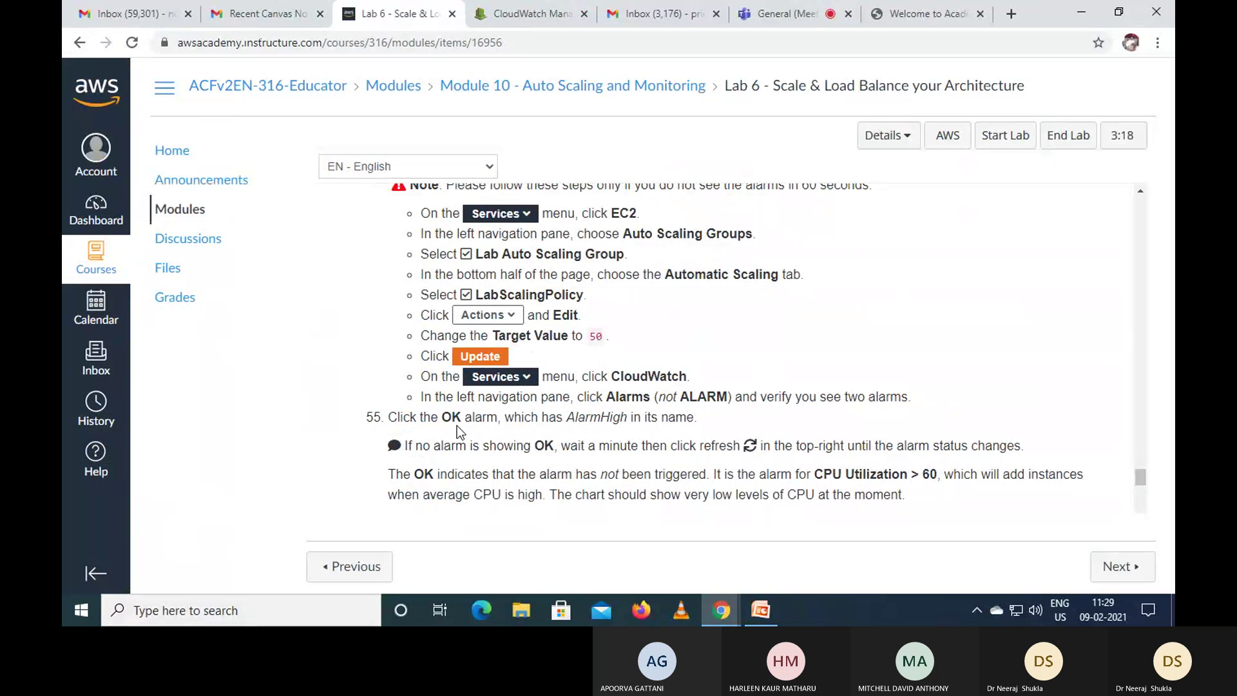
click(531, 13)
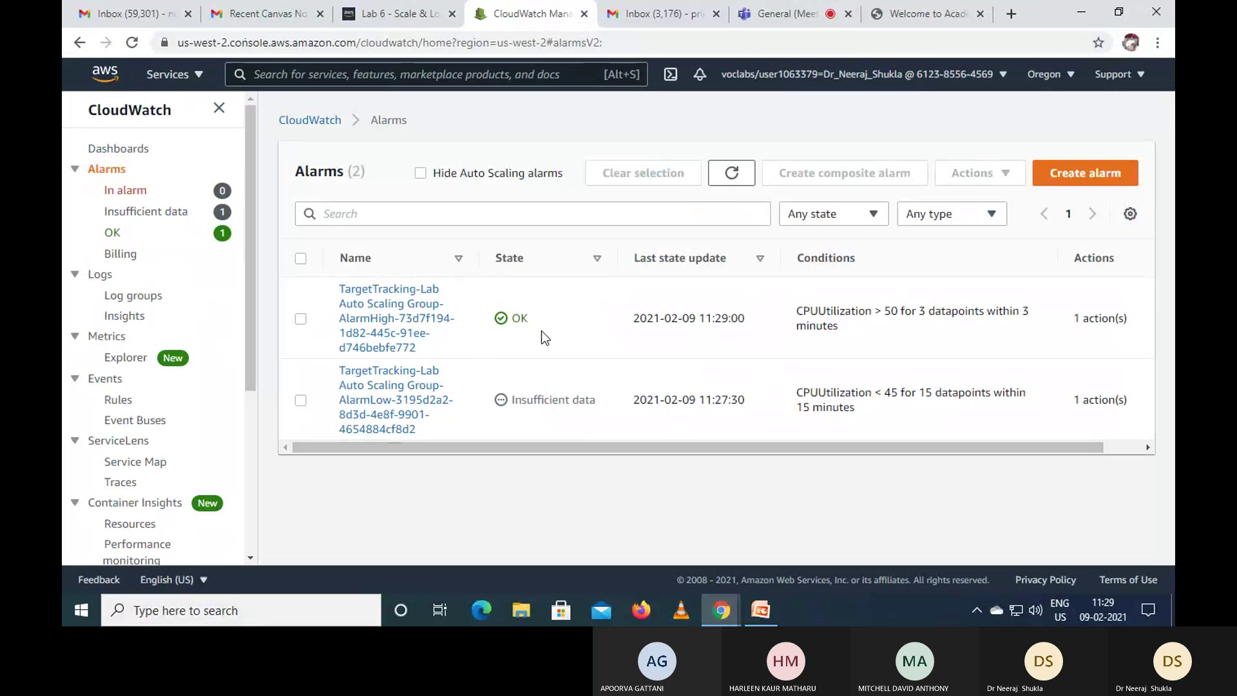
Step: Read lab steps 55 to 58 on the OK alarm and the load test, and review the CloudWatch alarms again
click(407, 10)
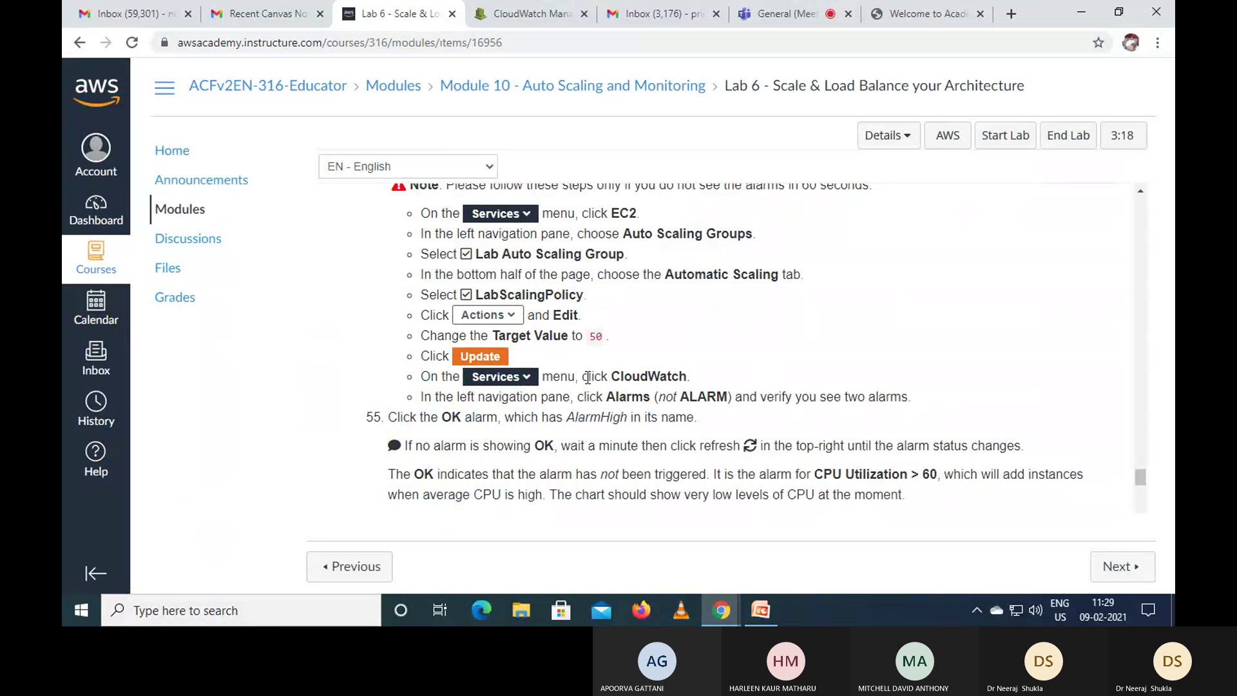
scroll(777, 477, down, 1)
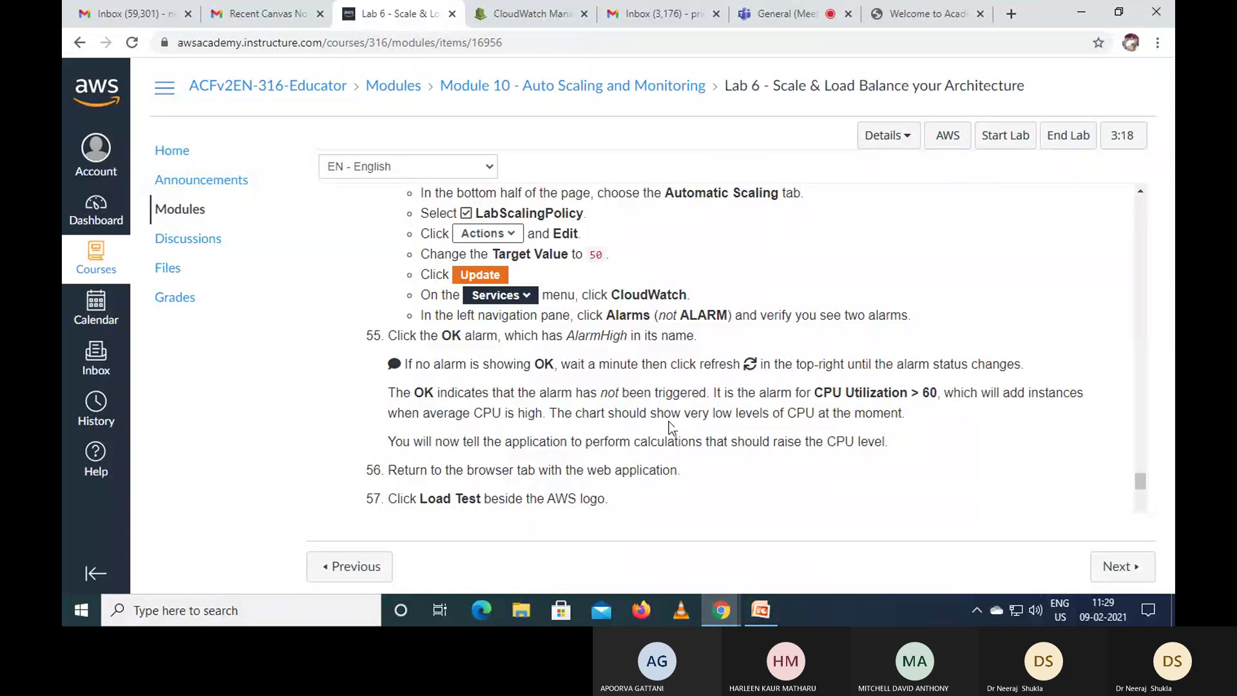
scroll(822, 444, down, 1)
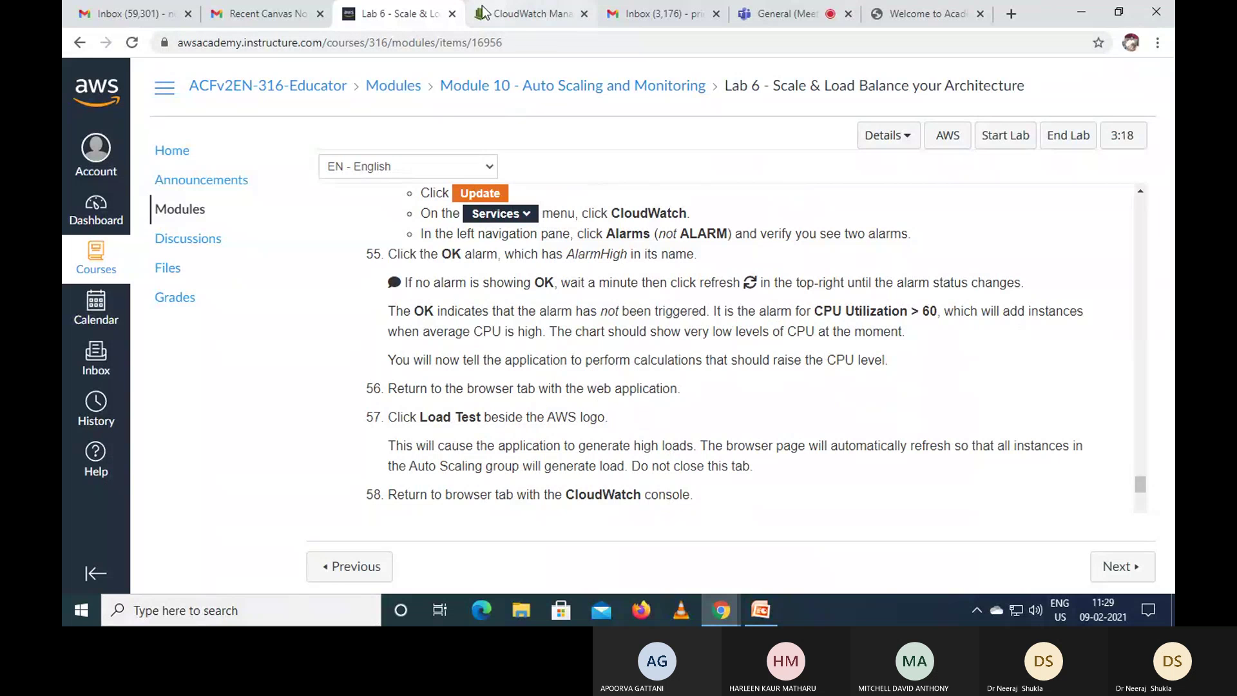
click(518, 13)
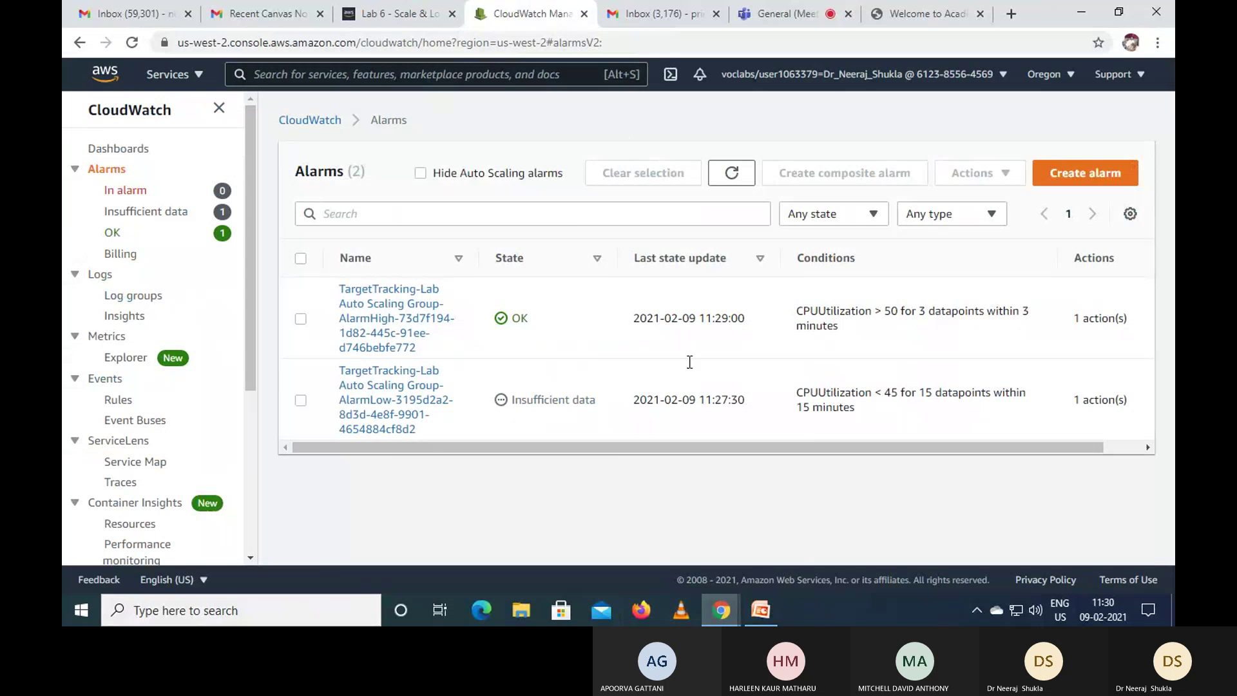
Step: Read lab steps 56 to 59 and return to the load-balanced web application's page
click(916, 20)
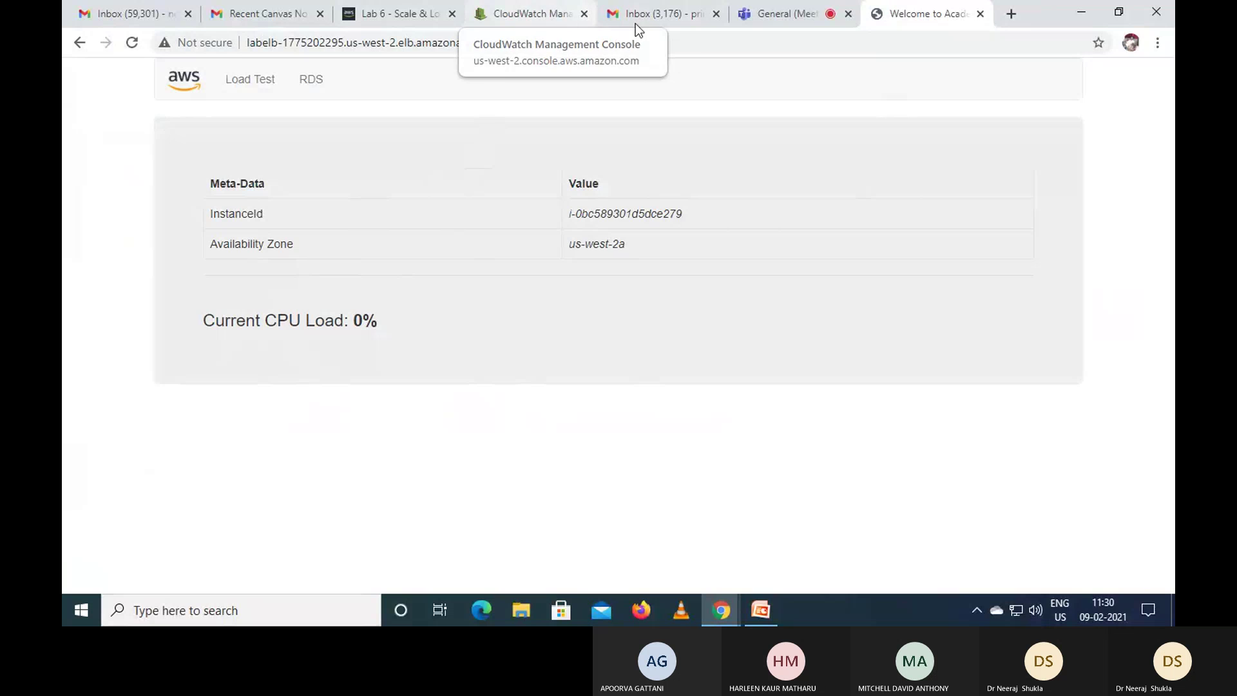
click(427, 16)
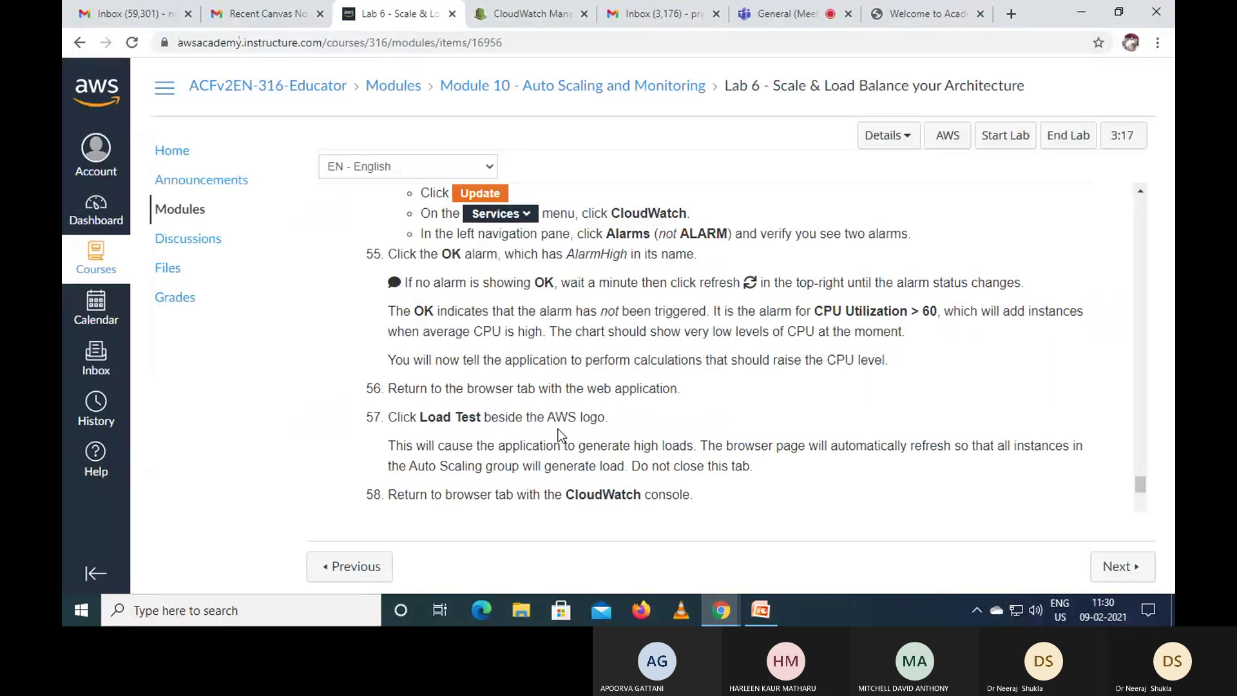
scroll(563, 436, down, 3)
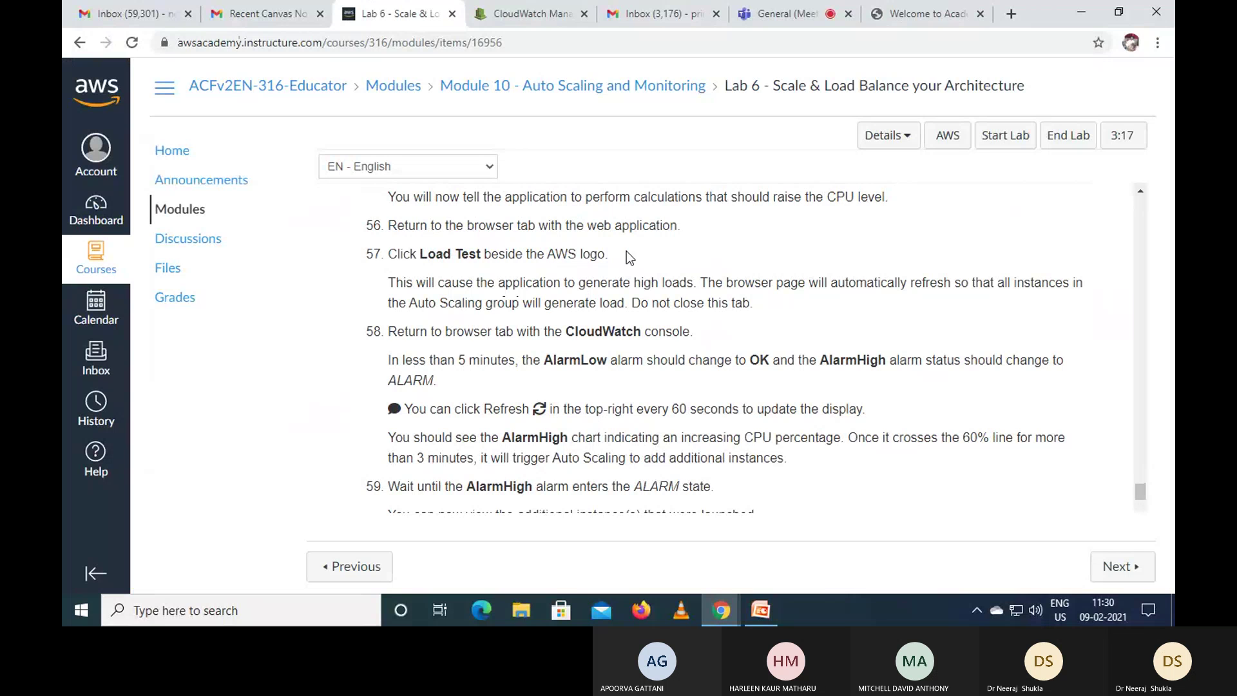
click(922, 18)
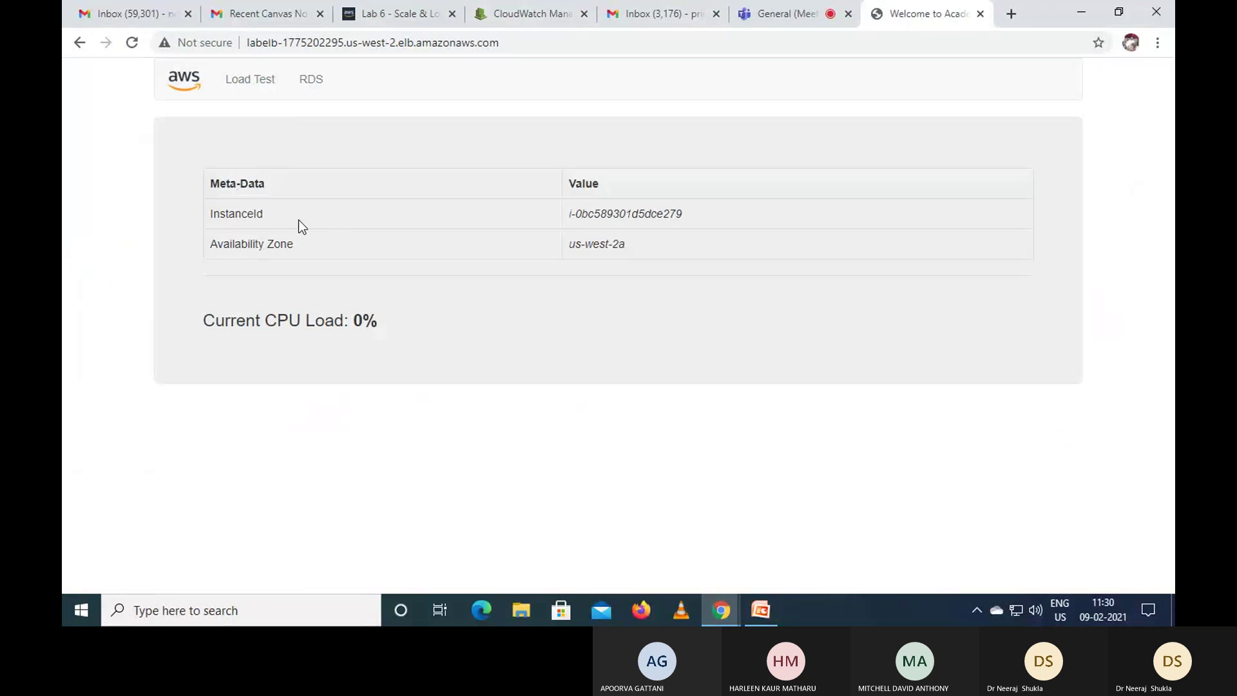
Step: Start the web application's Load Test, read lab steps 56 to 61 and return to the CloudWatch alarms
click(255, 80)
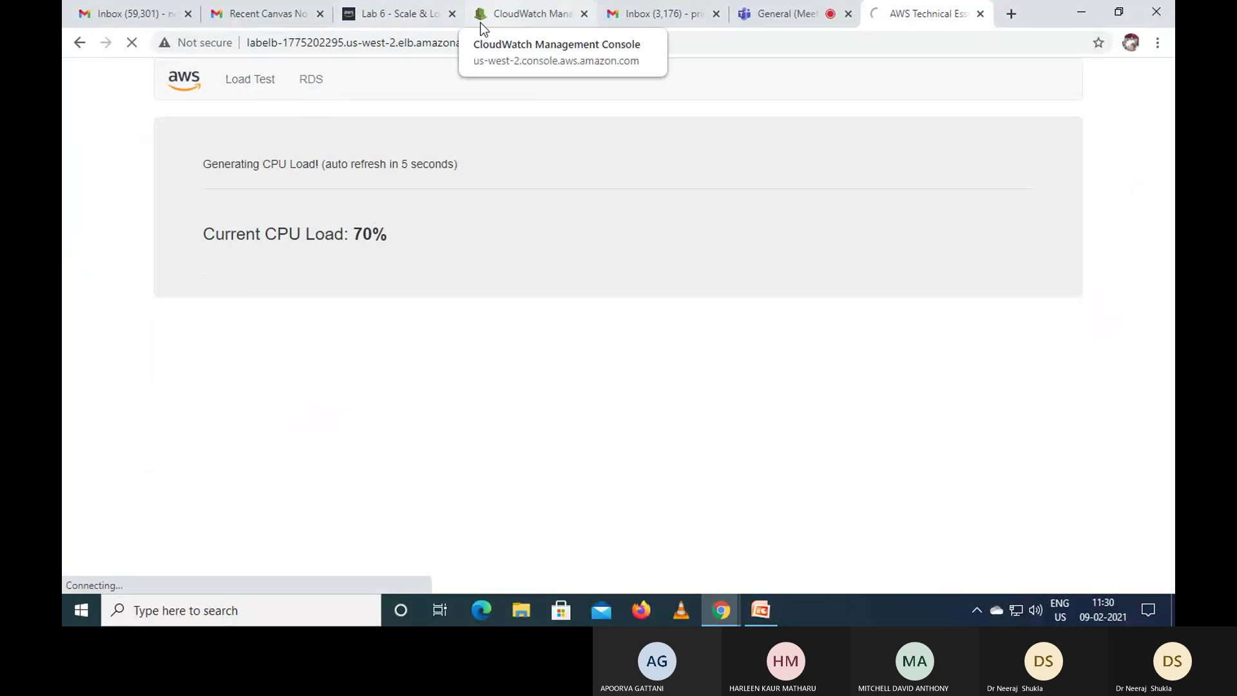
click(409, 17)
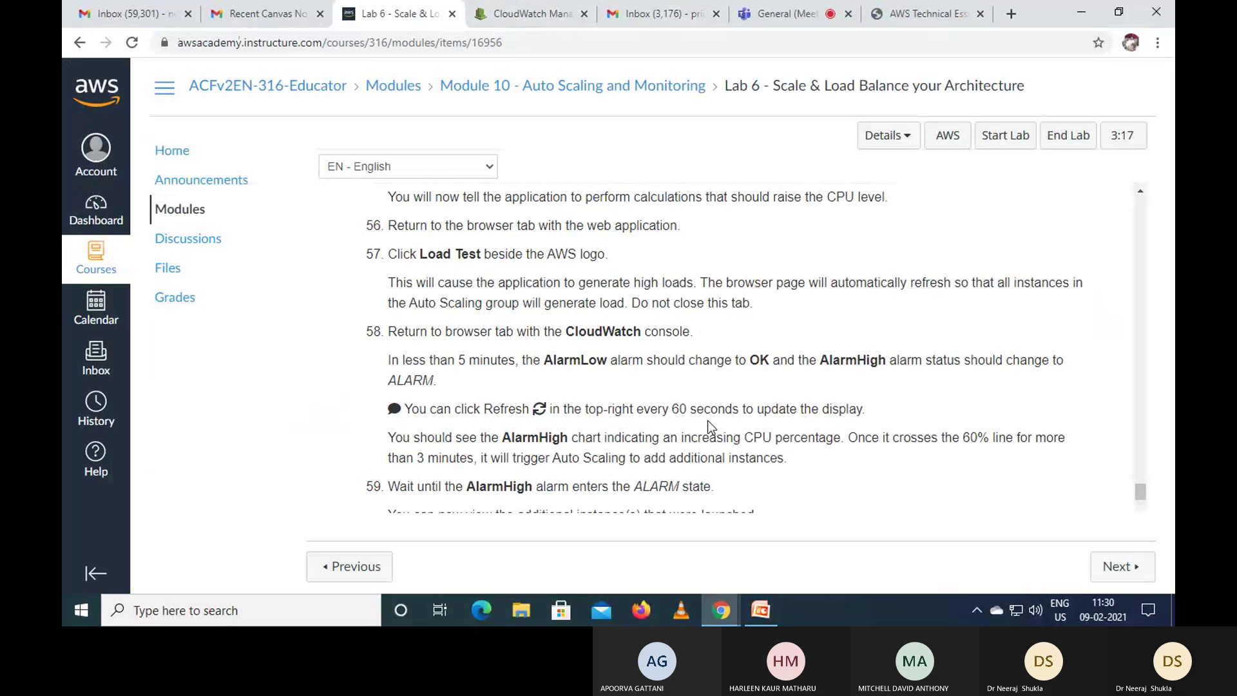
scroll(707, 420, down, 2)
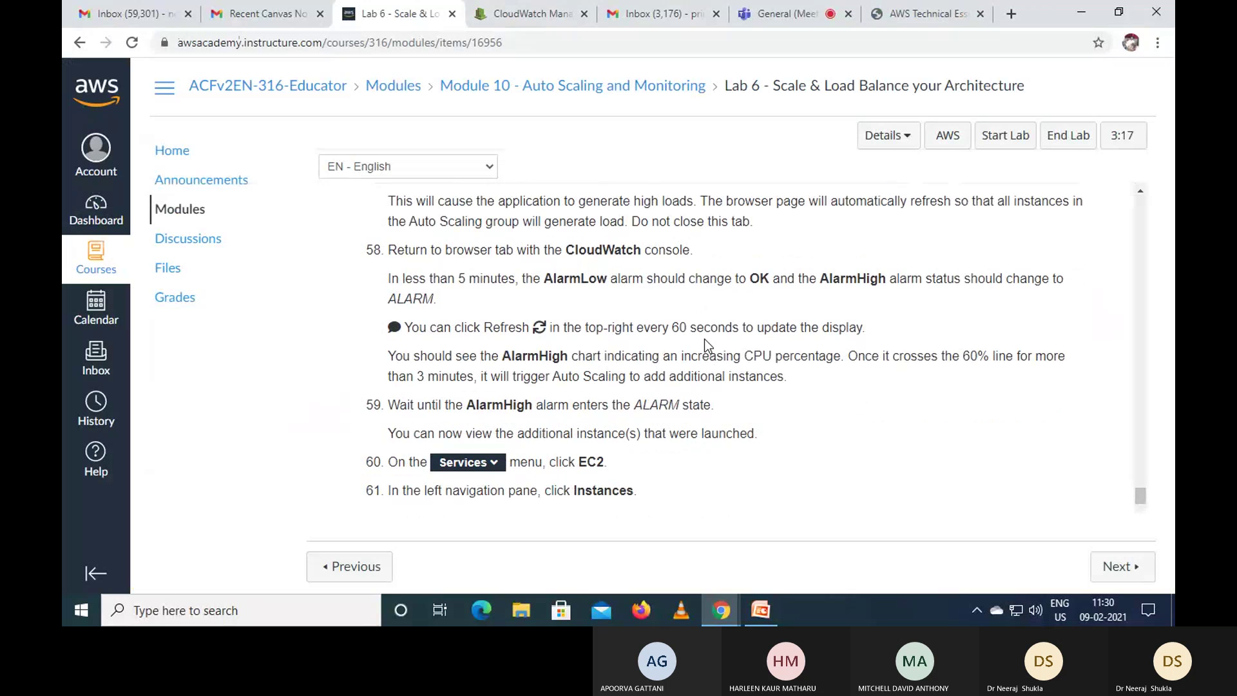
scroll(705, 339, up, 2)
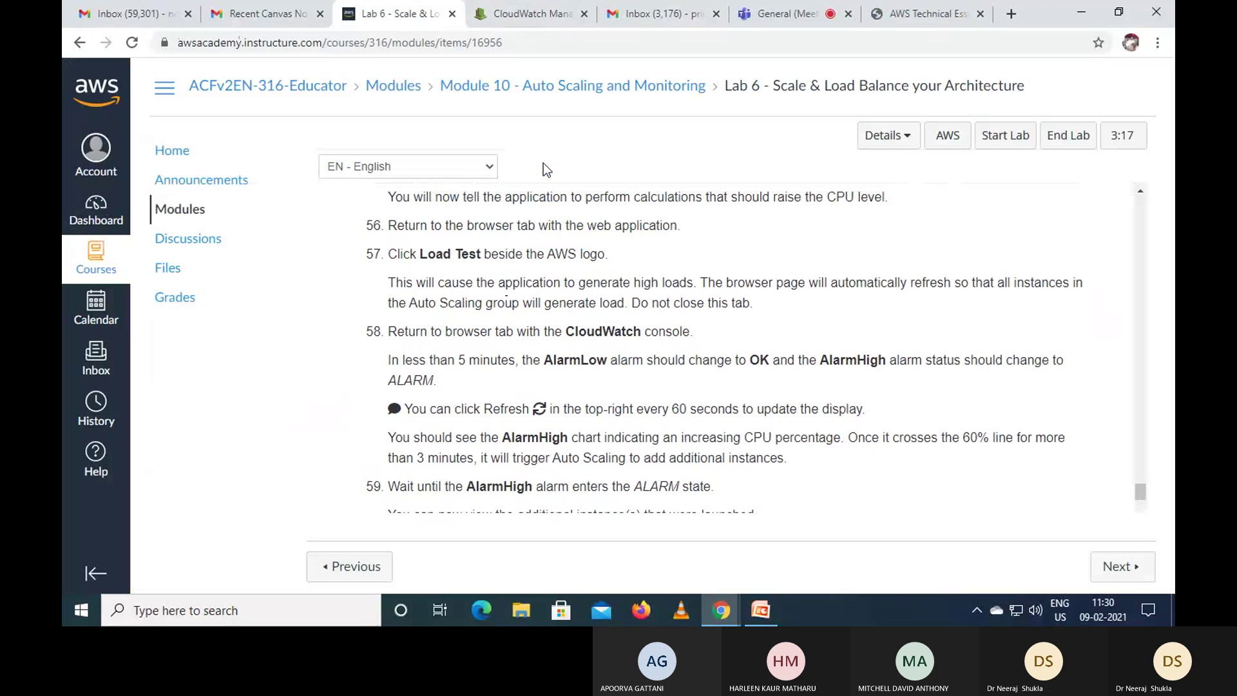
click(544, 15)
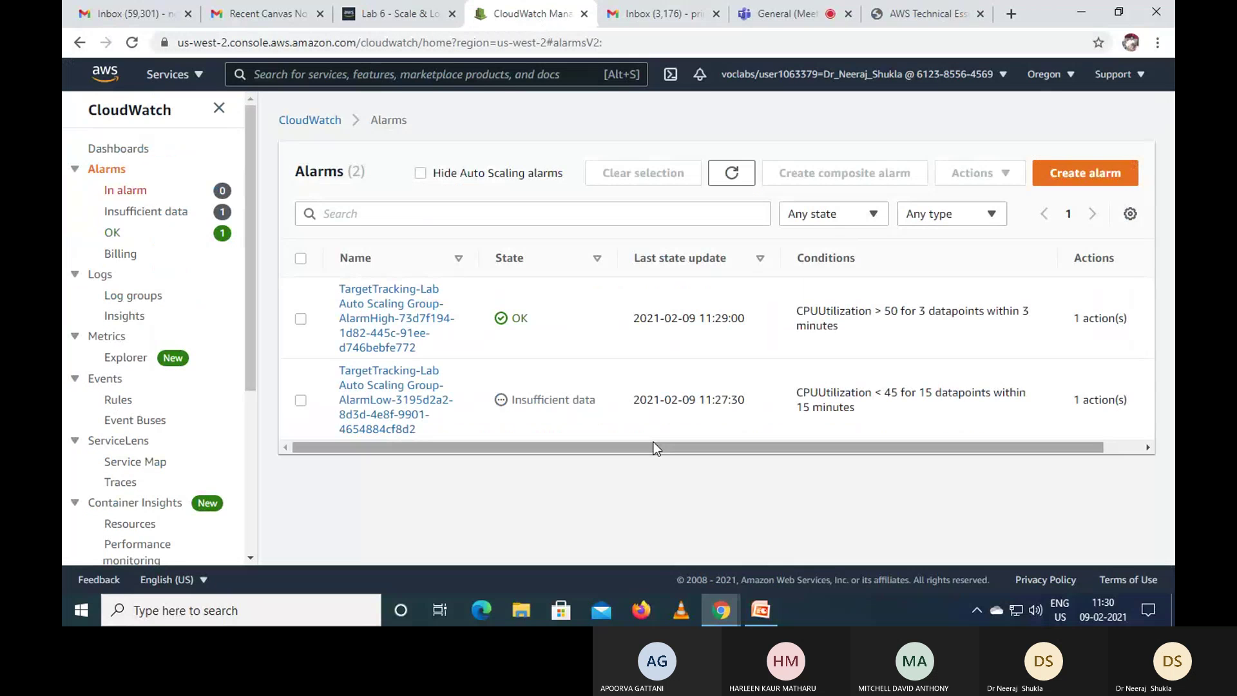
Step: Compare lab steps 58 to 61 with the CloudWatch AlarmHigh and AlarmLow states, refreshing the alarms list
click(417, 15)
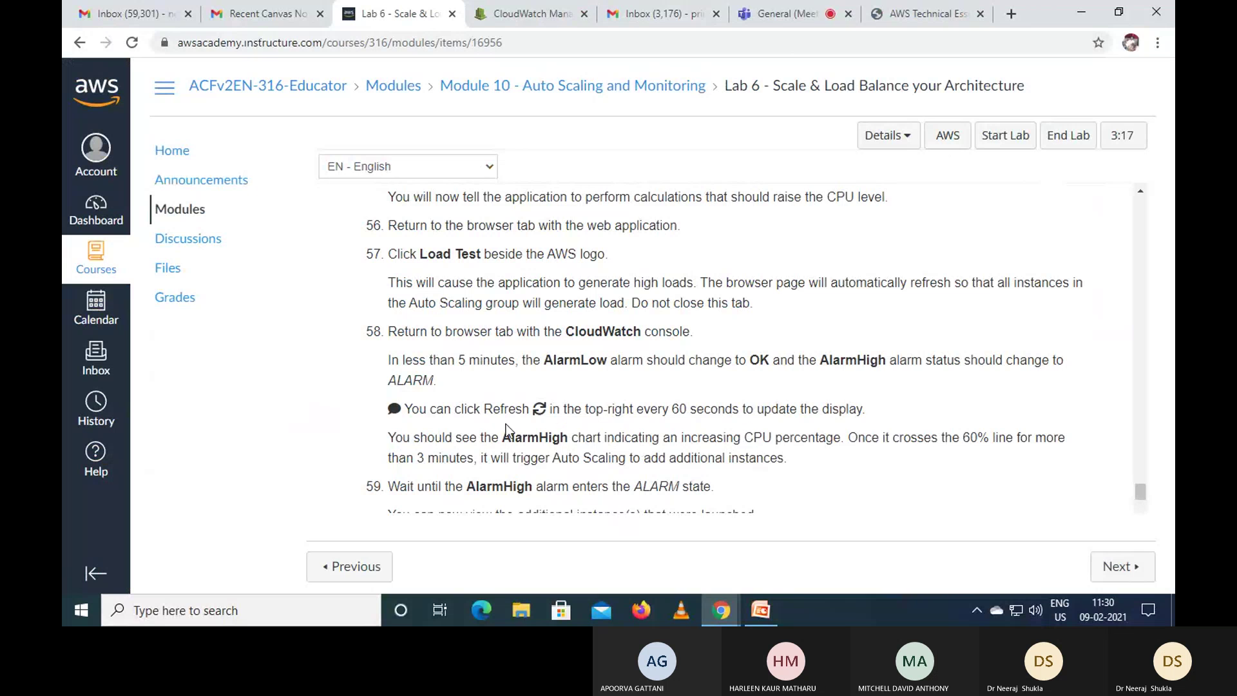
scroll(776, 467, down, 1)
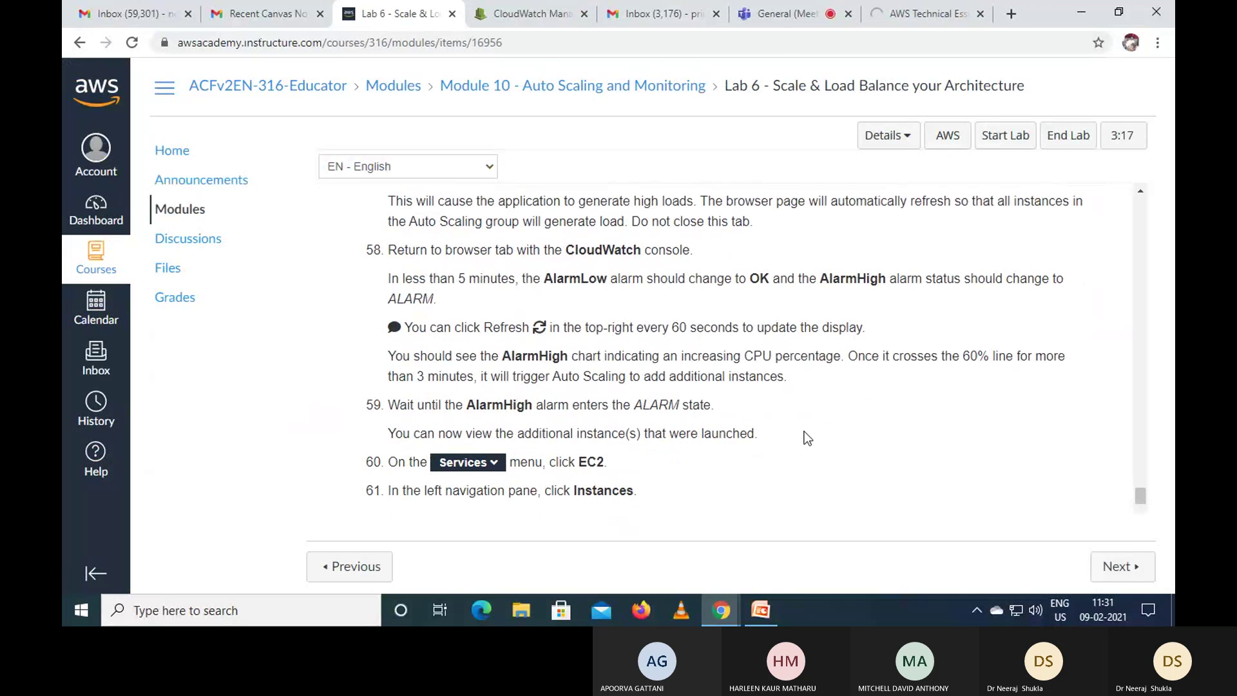
click(566, 19)
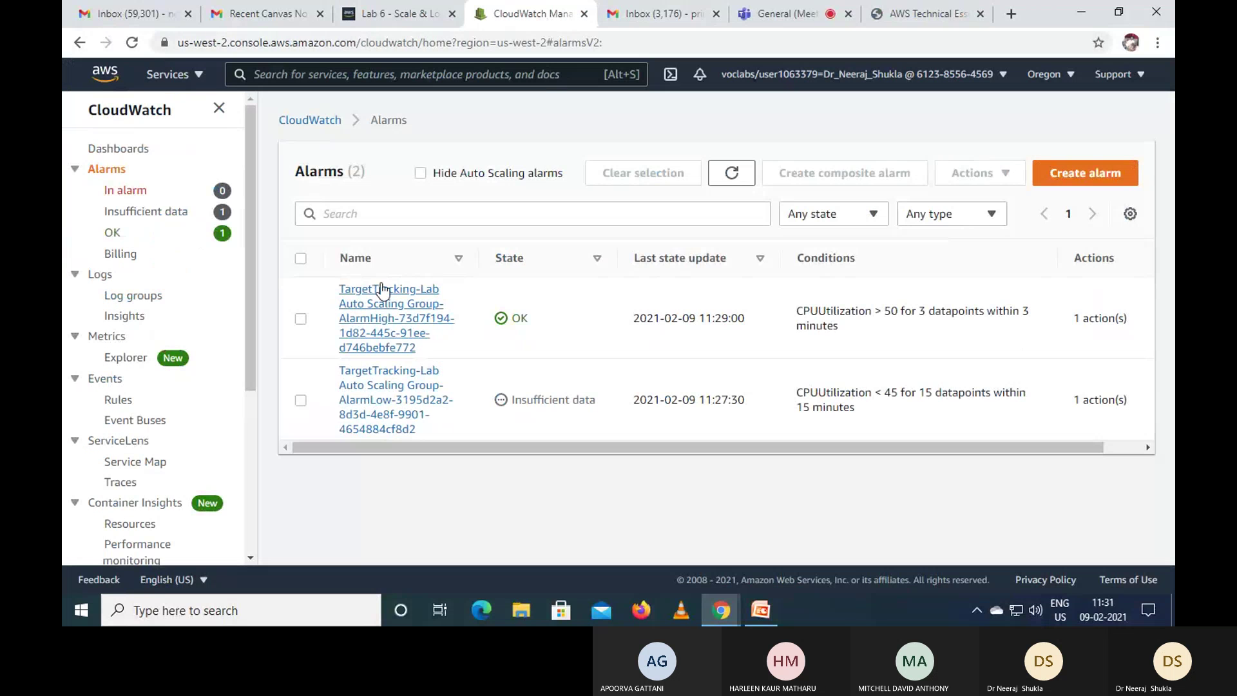
click(742, 174)
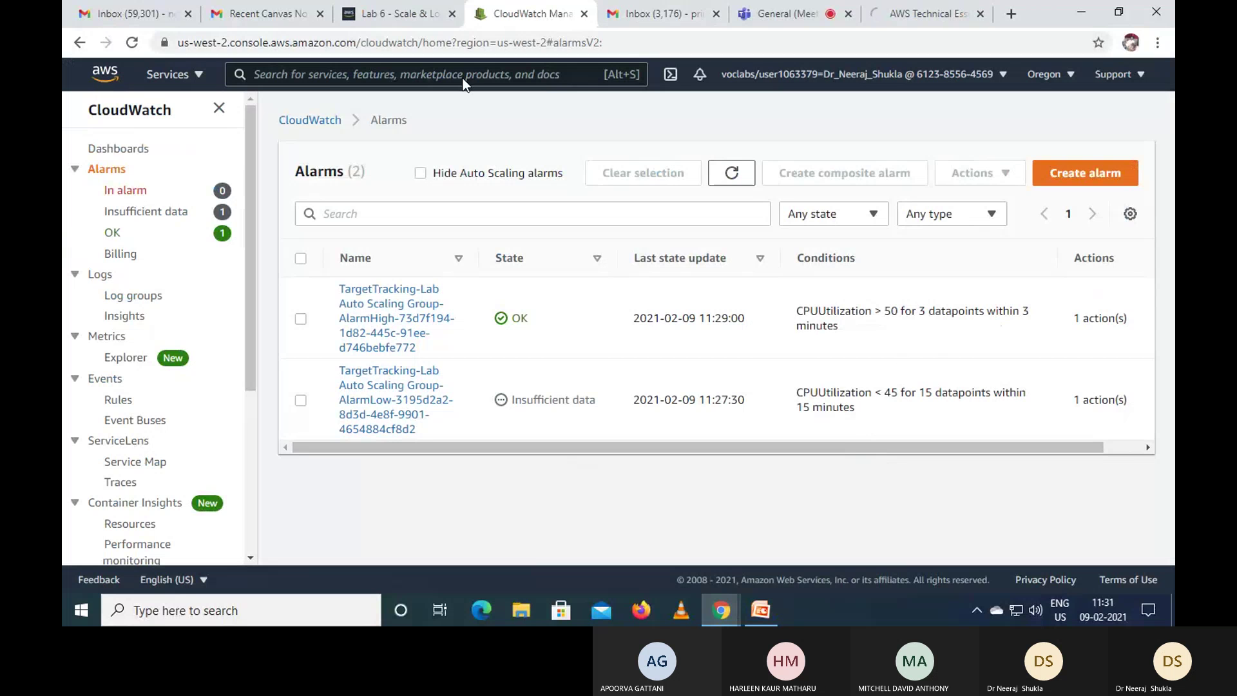
click(414, 11)
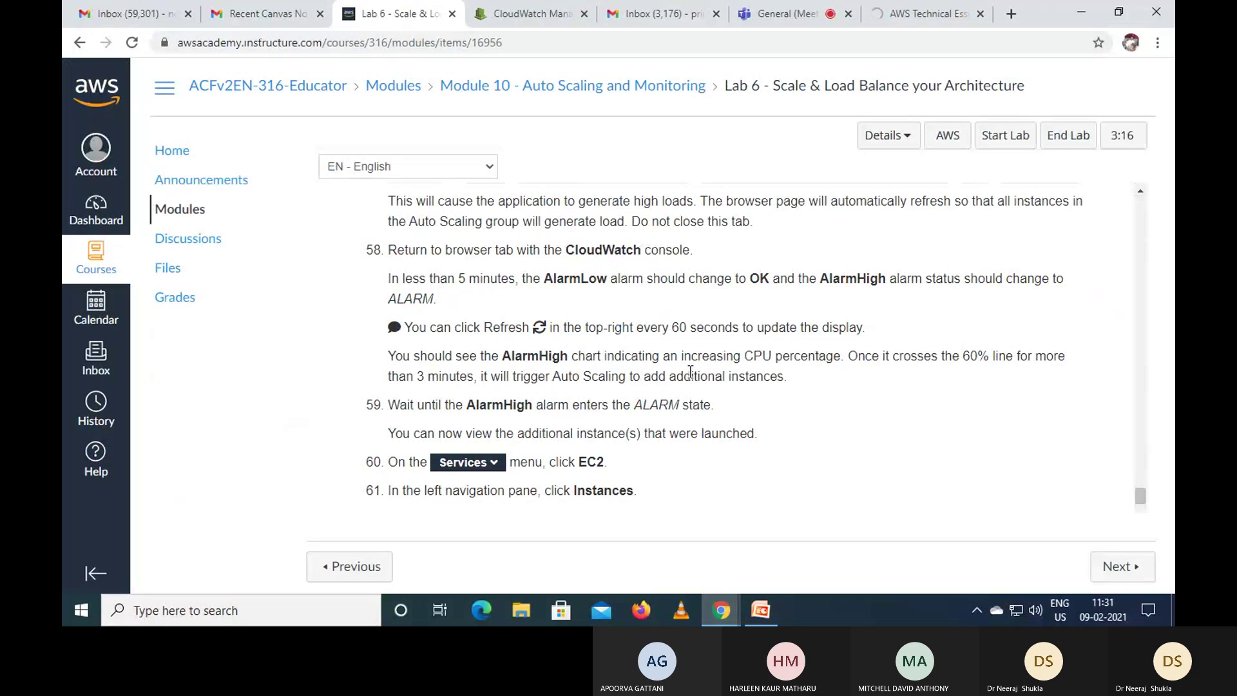
click(558, 14)
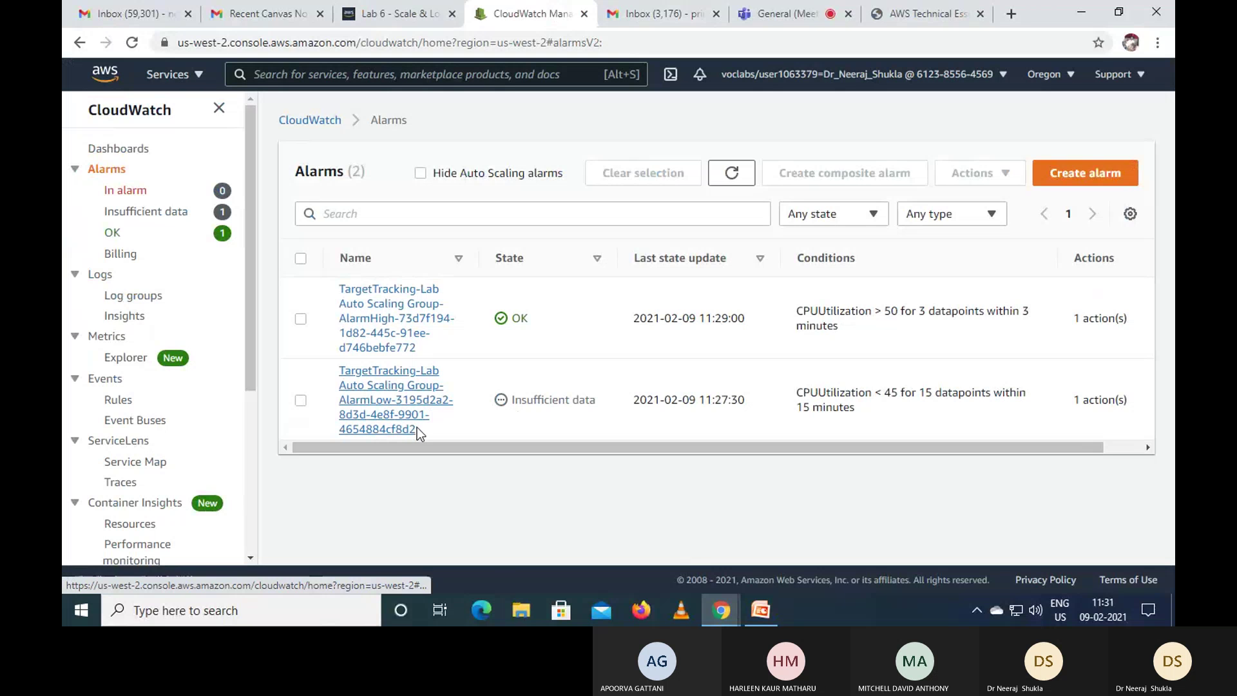
click(396, 13)
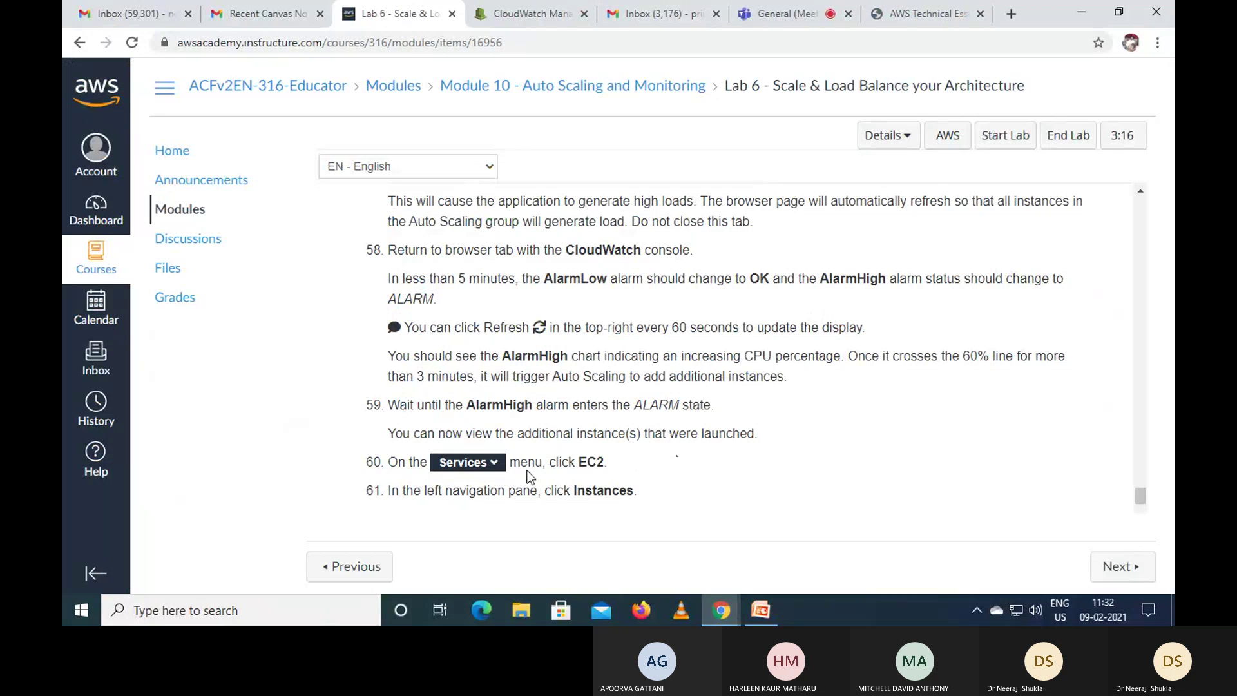
Step: Search the AWS services for "ec2", open the EC2 Instances list, enlarge its list area and refresh it
click(552, 19)
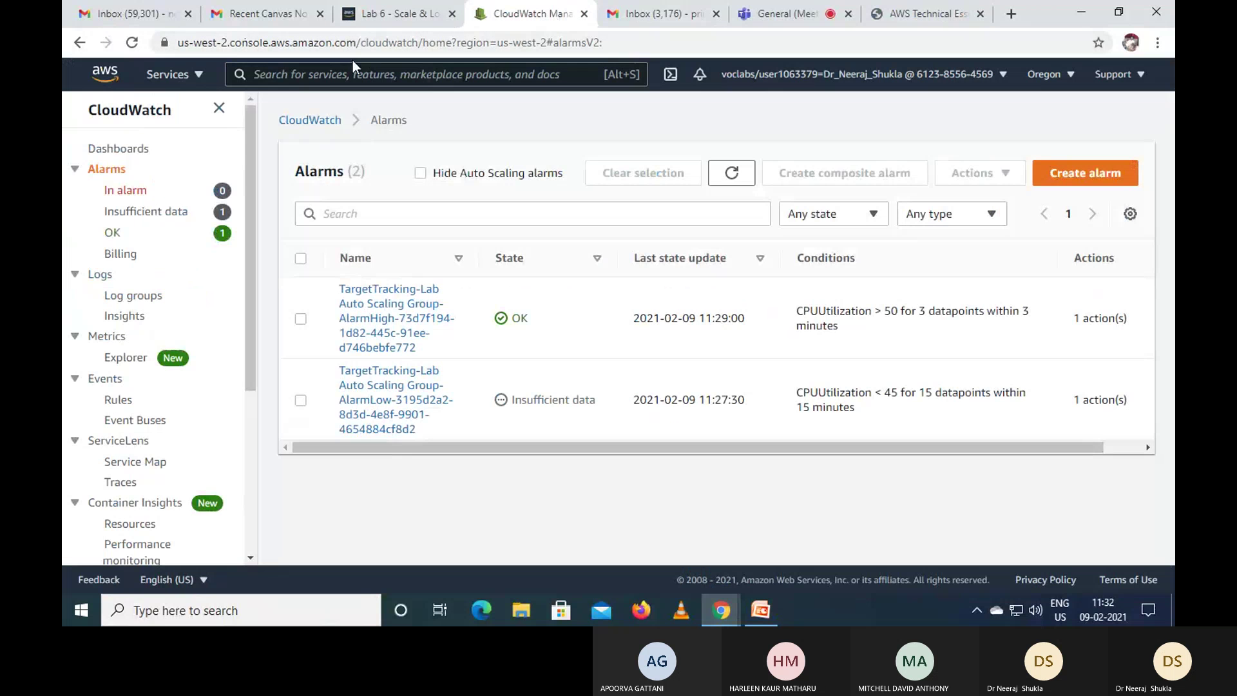
click(351, 79)
text(e)
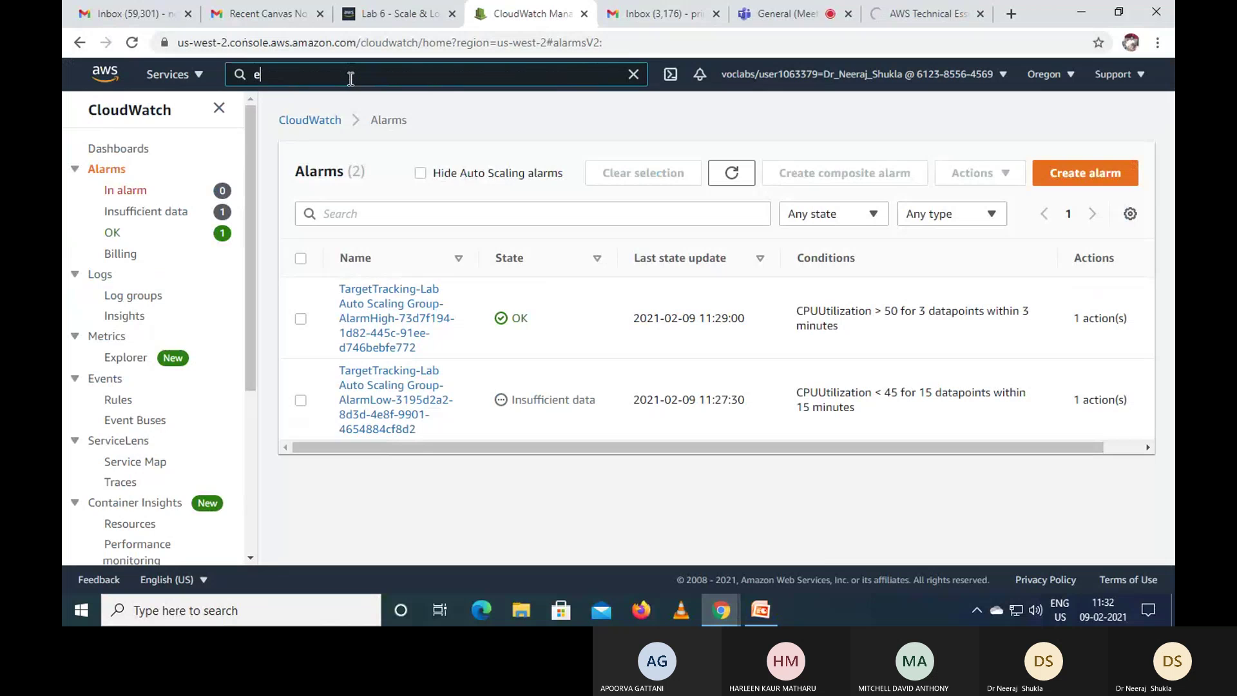
text(c2)
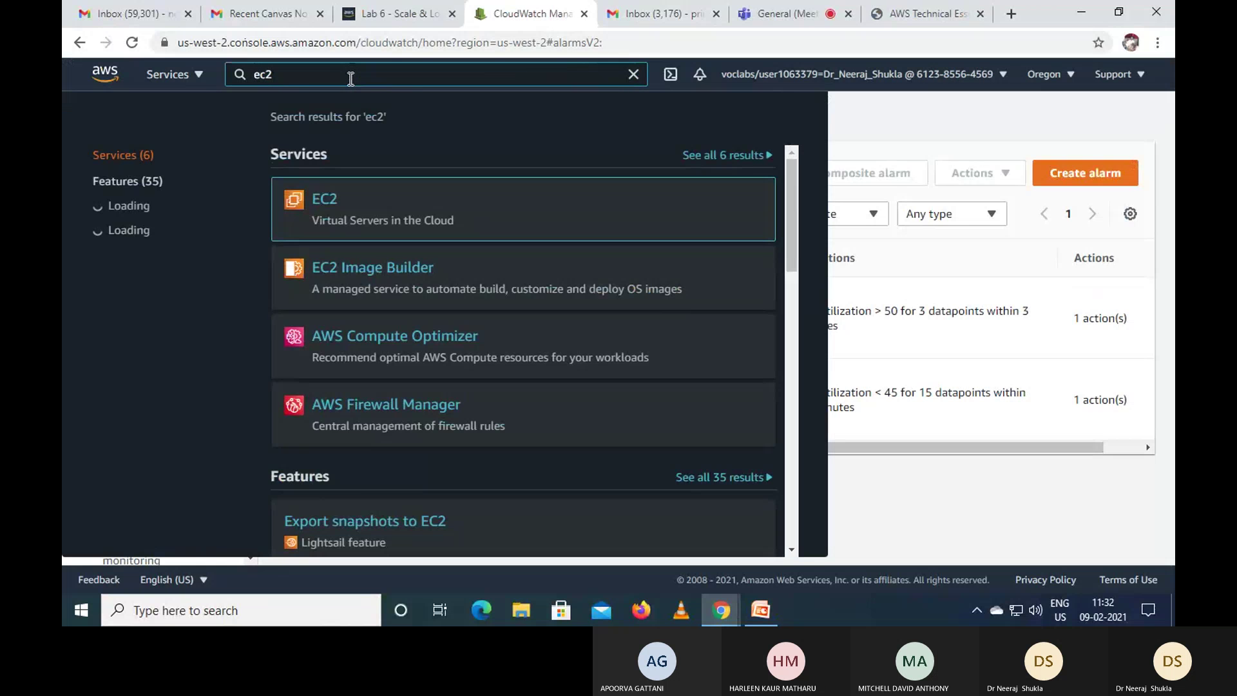
click(328, 200)
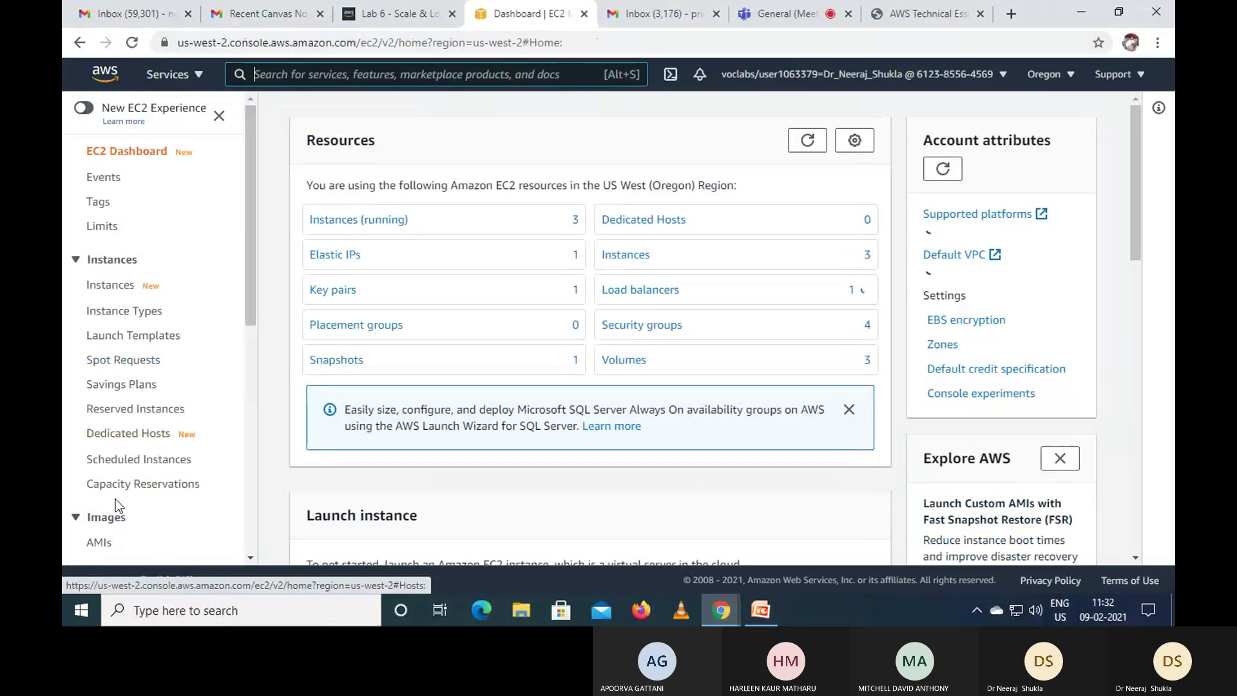
click(110, 288)
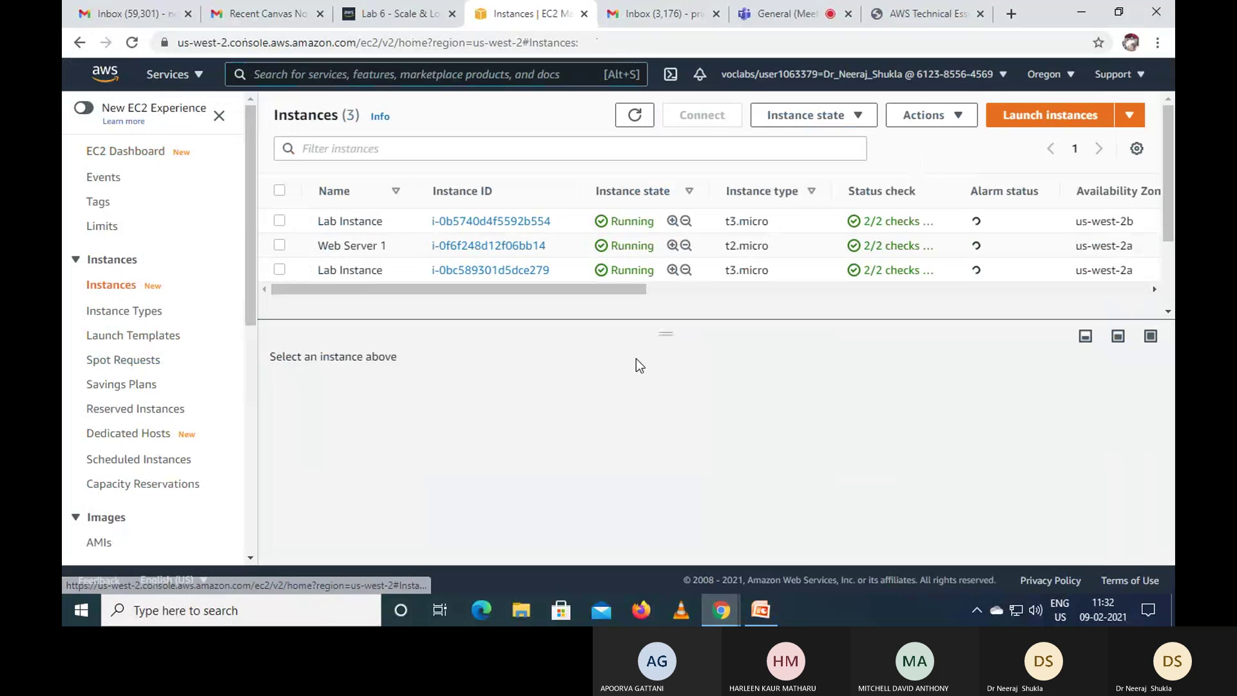
drag(663, 330, 664, 387)
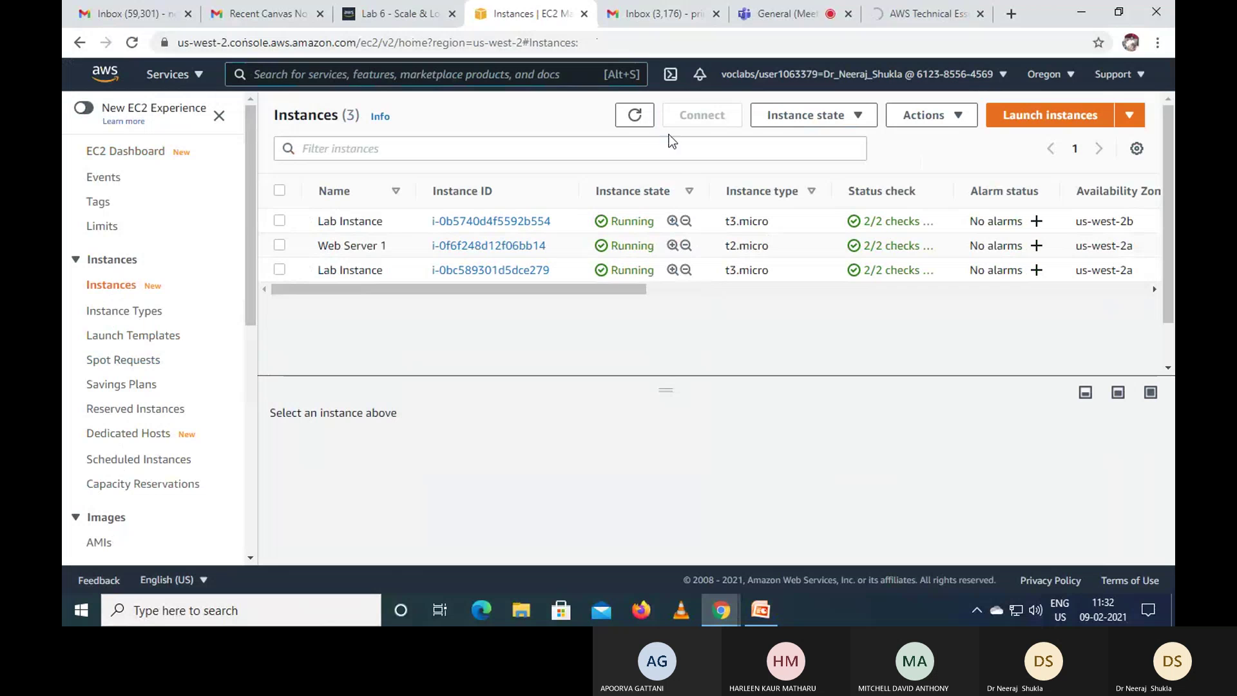
click(635, 115)
Step: Run the web application's Load Test again and refresh the EC2 instances list
click(944, 13)
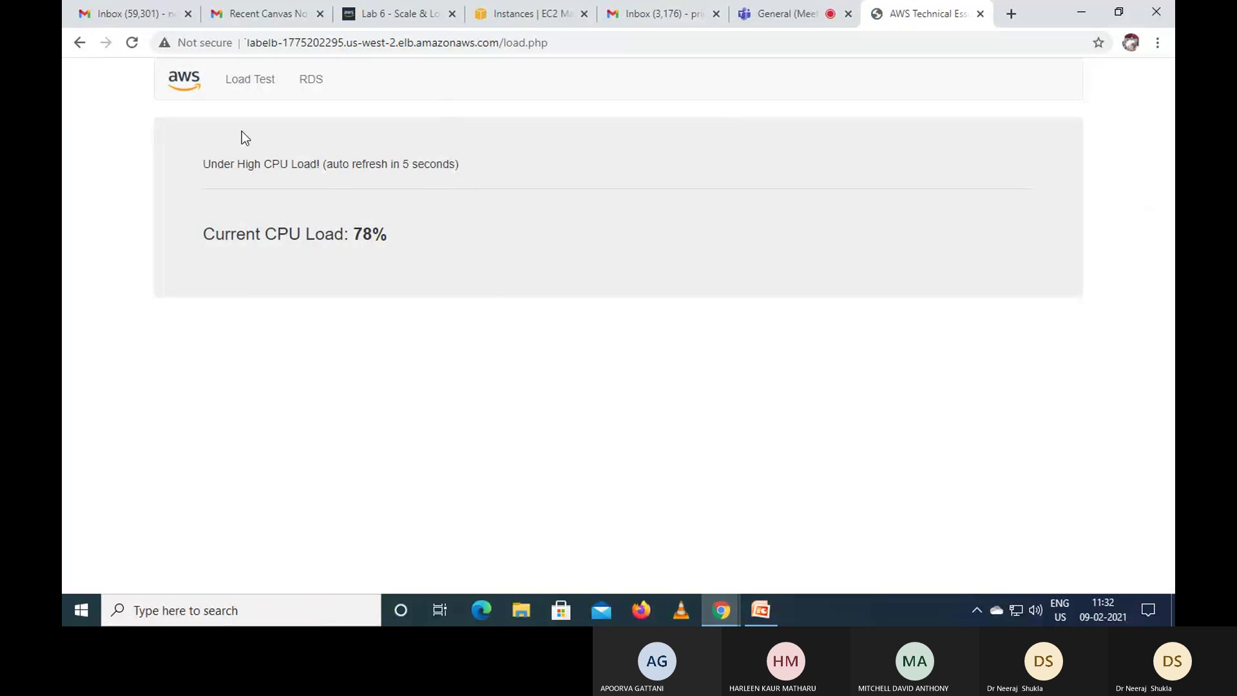
click(254, 83)
click(506, 10)
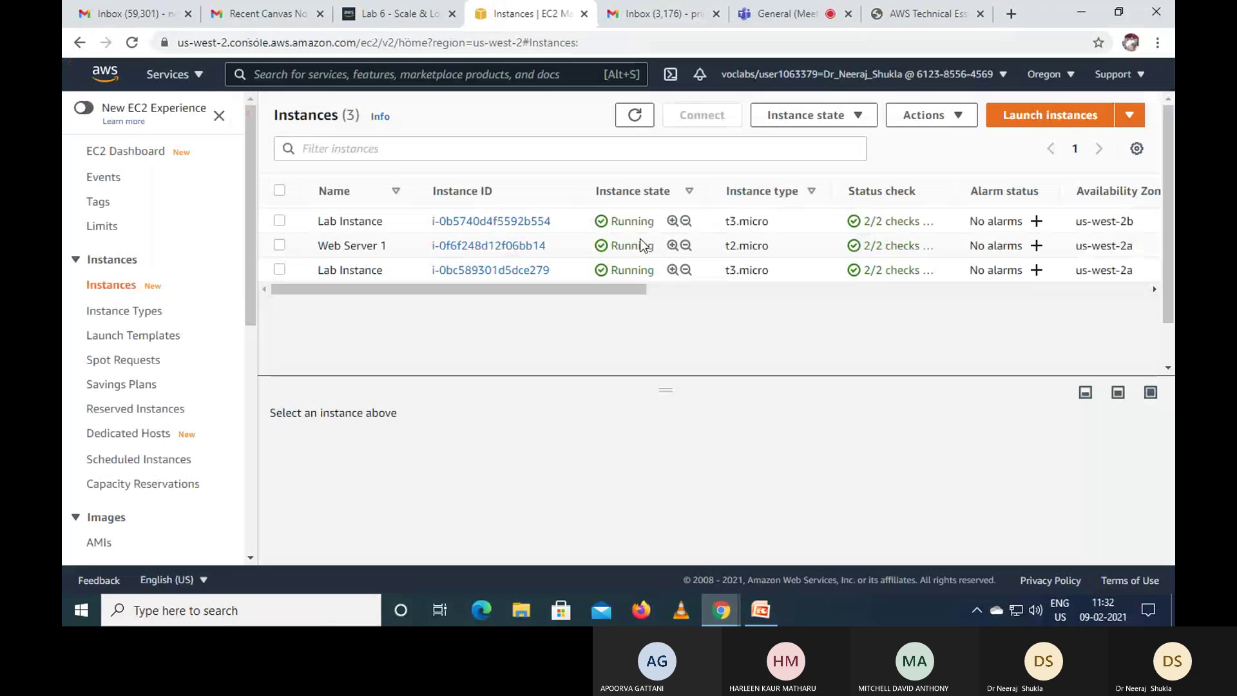
click(634, 117)
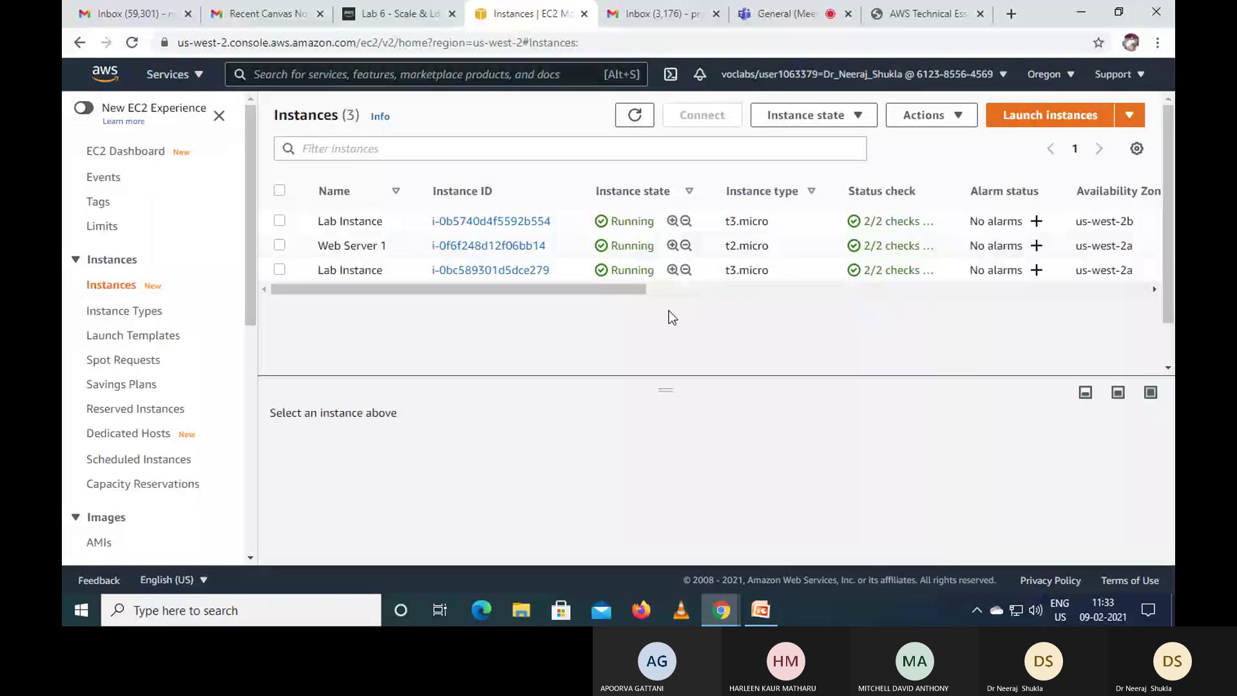
Step: Read lab step 61 and Task 6 on terminating Web Server 1, and return to the EC2 instances list
click(408, 18)
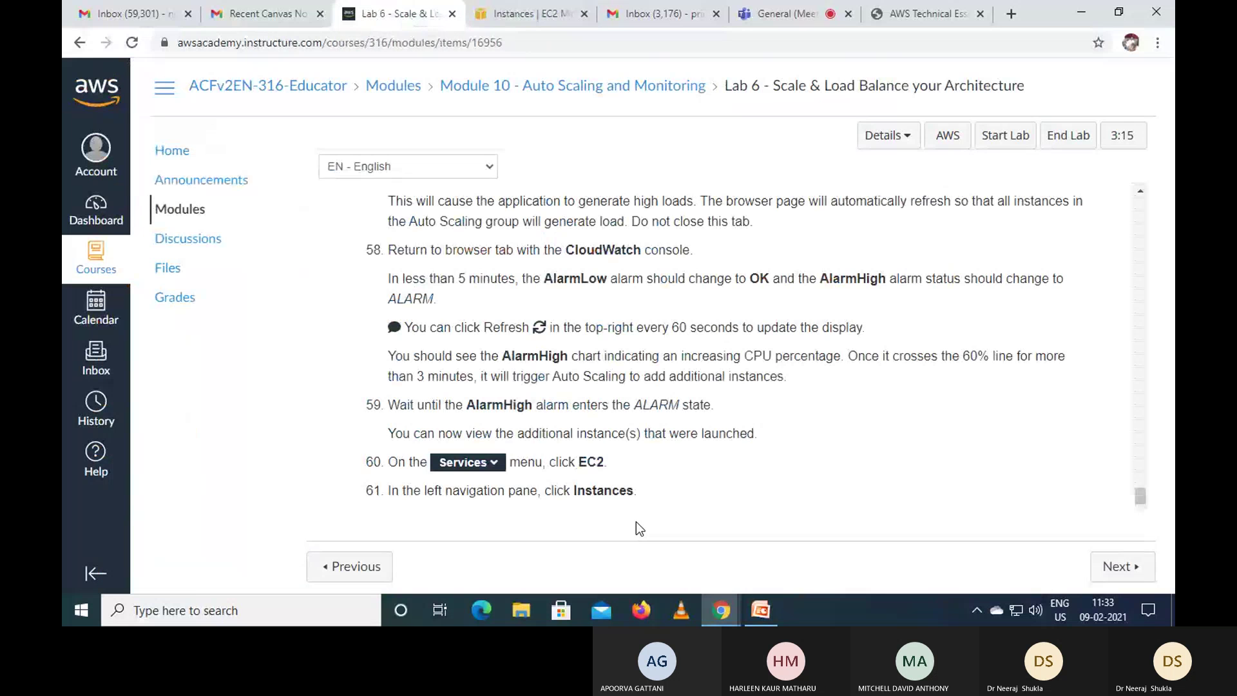
scroll(704, 429, down, 3)
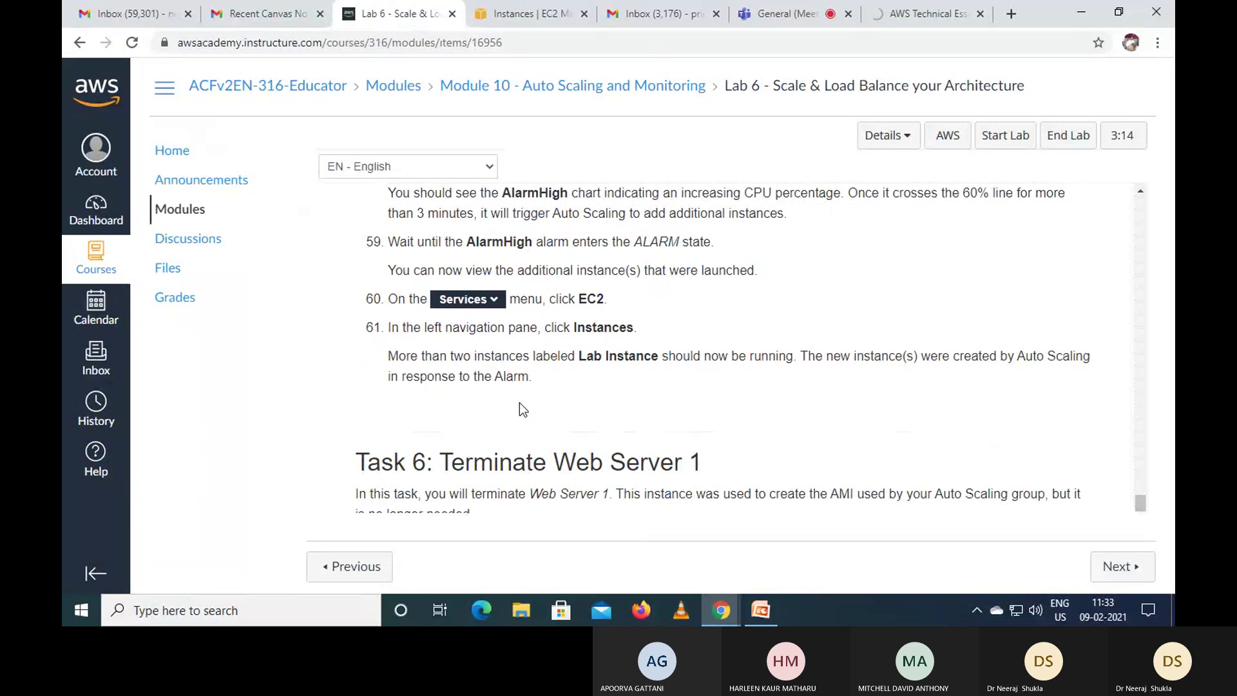
scroll(807, 385, down, 5)
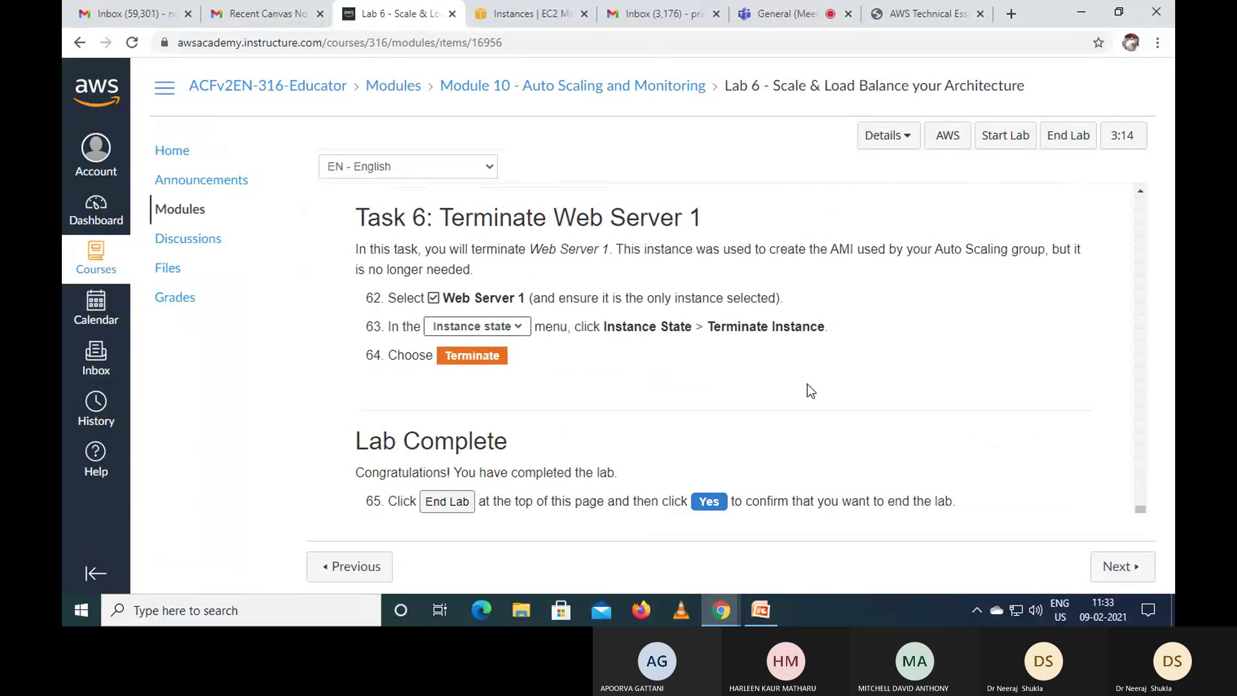
click(528, 19)
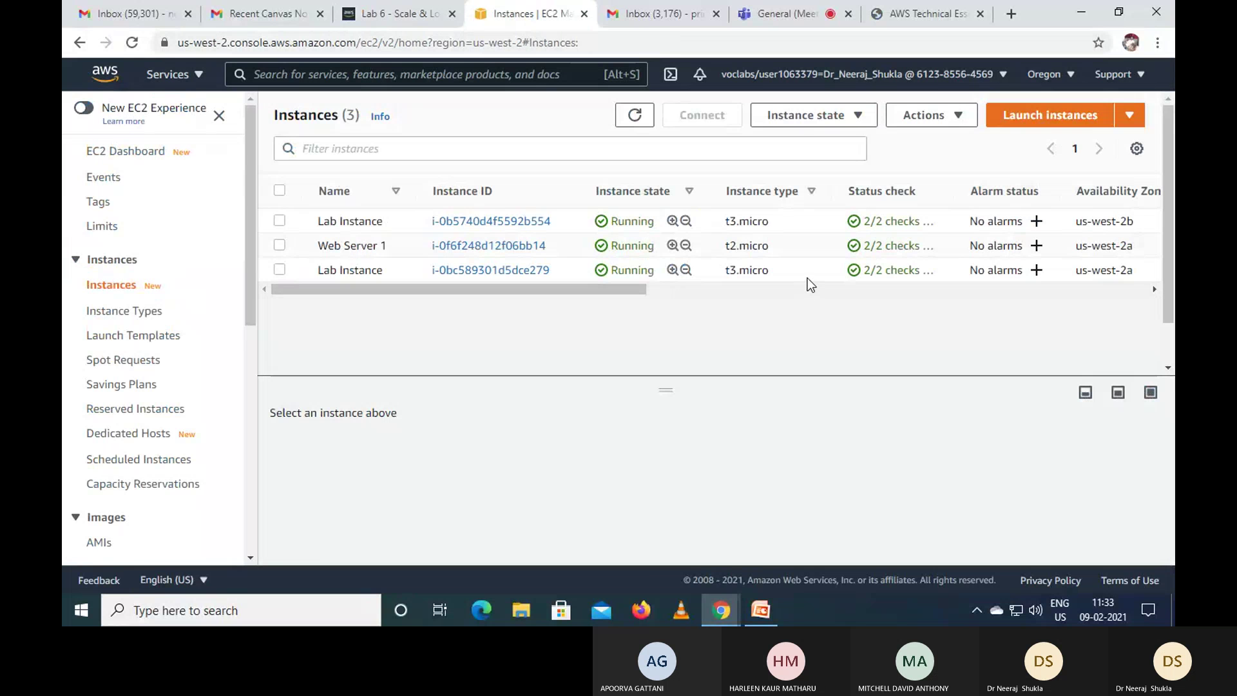
Step: Monitor the load test page's CPU load and refresh the EC2 instances list to look for additional Lab Instances
click(930, 13)
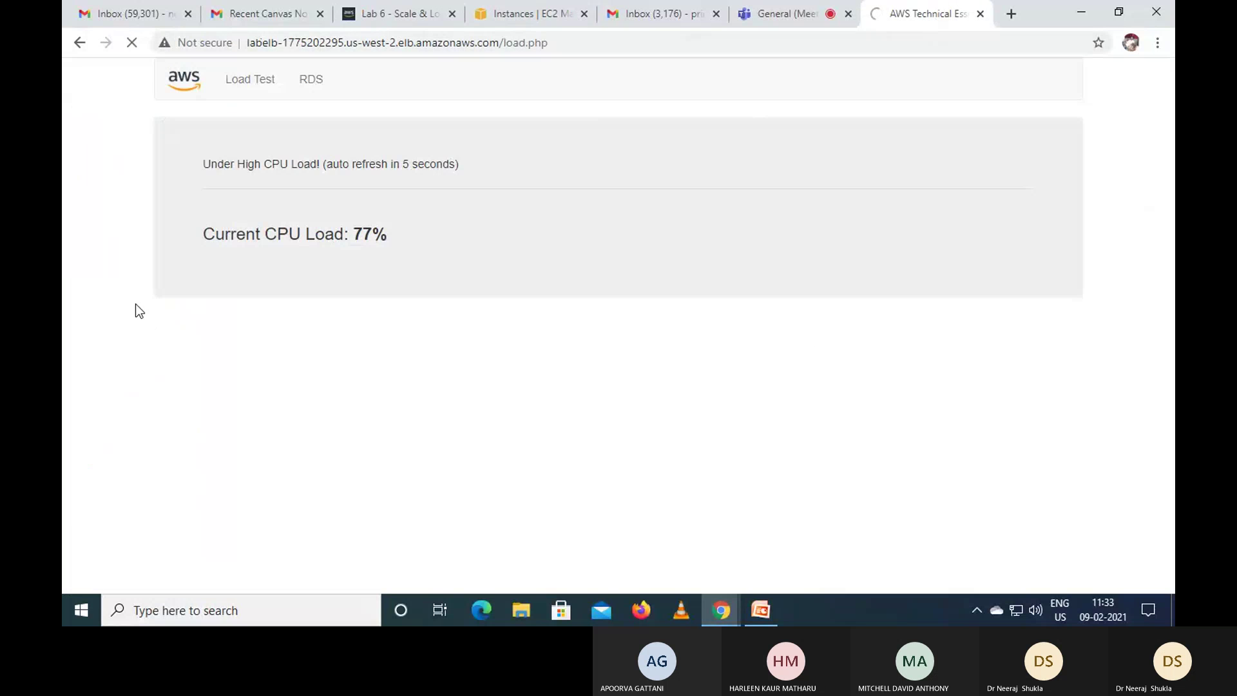
click(523, 18)
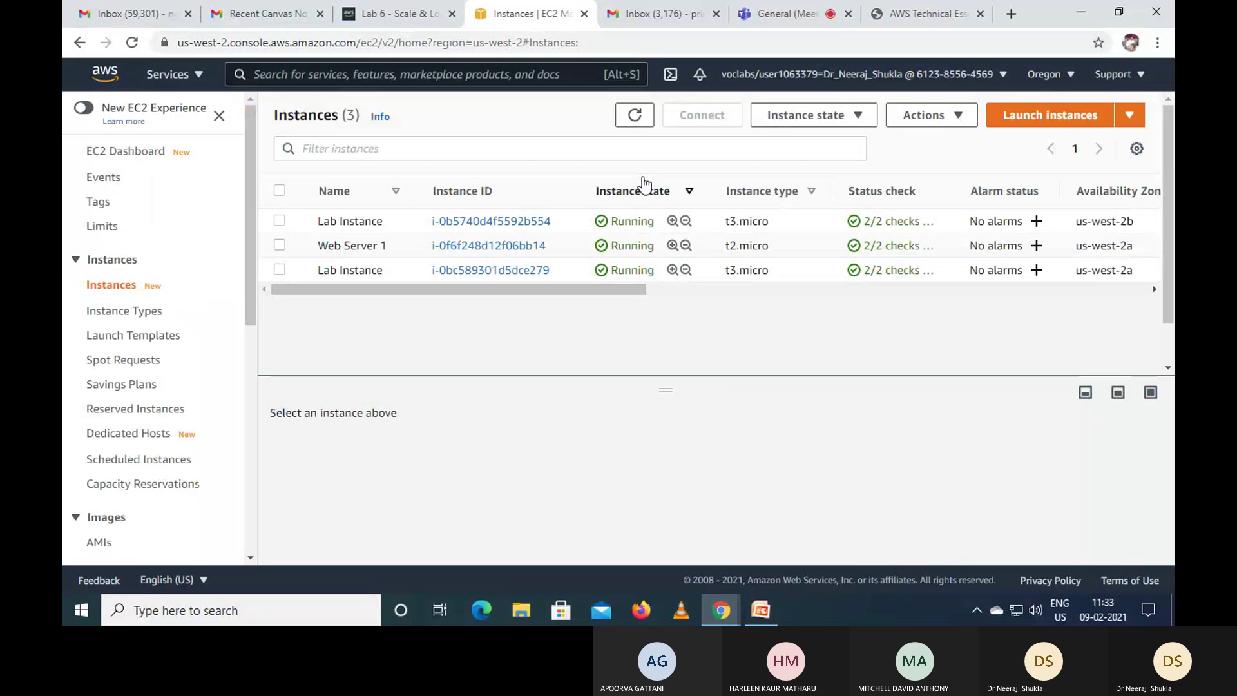
click(634, 116)
click(634, 117)
click(901, 16)
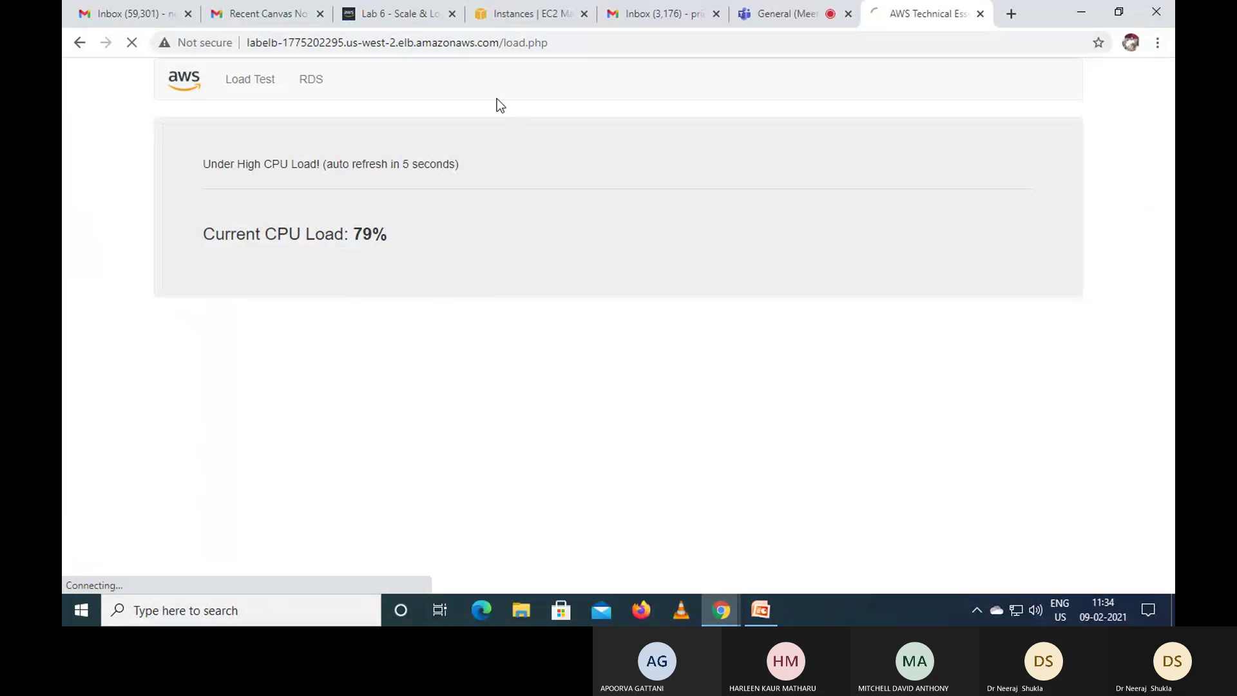
click(519, 18)
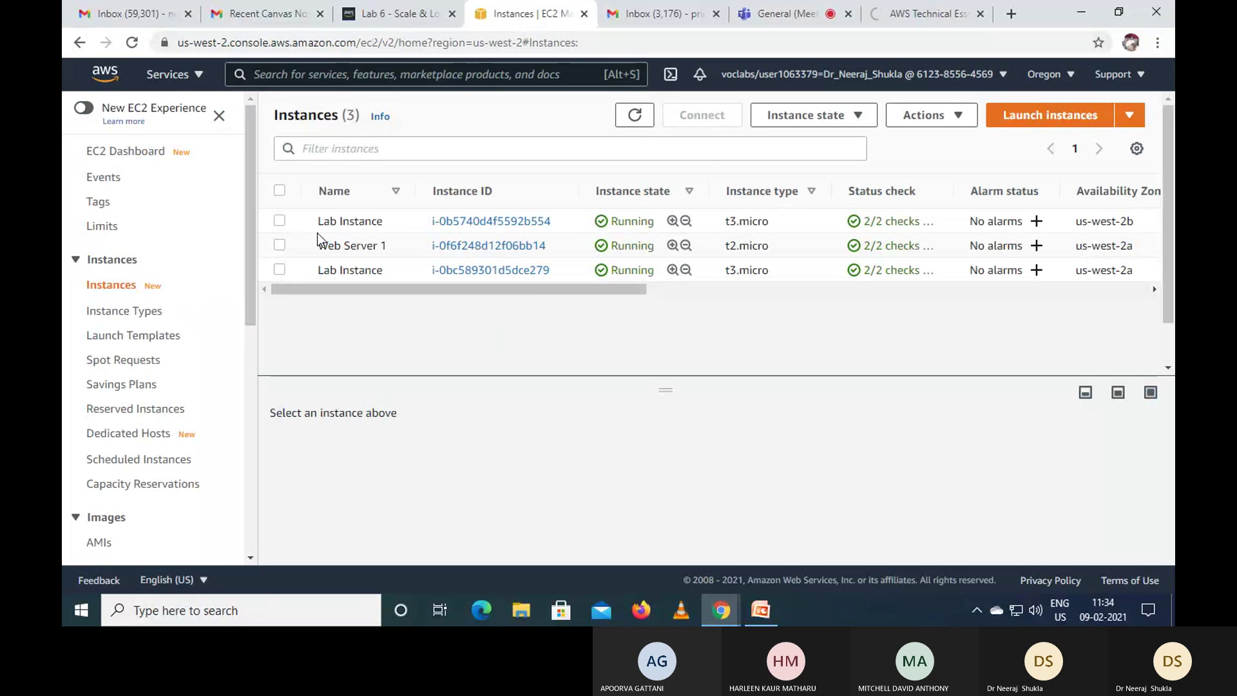
click(636, 126)
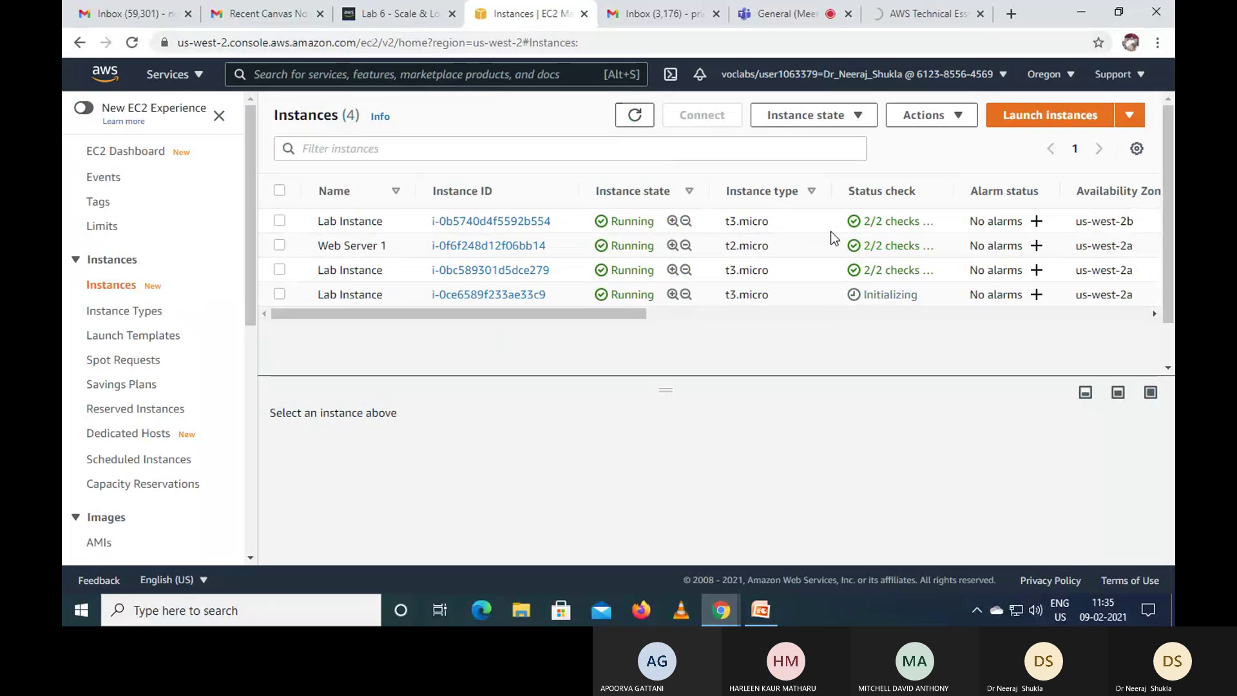
Step: Compare the load test page's current CPU load with the status of the newest Lab Instance in EC2
click(907, 13)
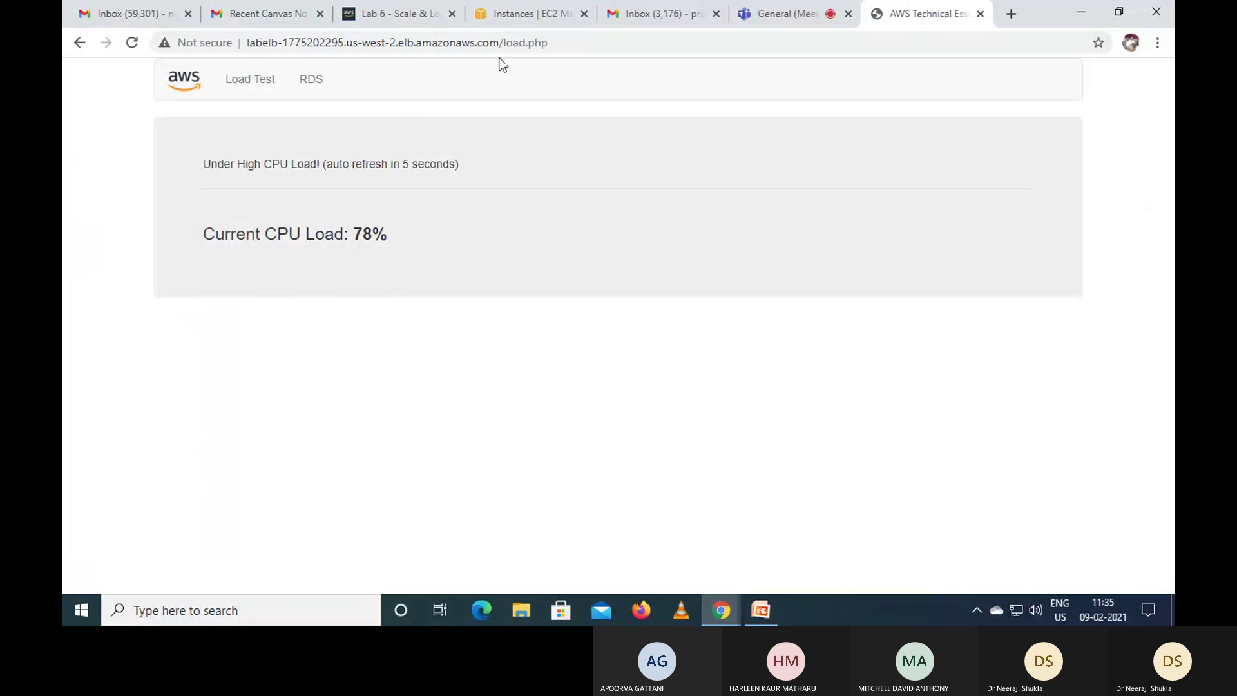
click(520, 13)
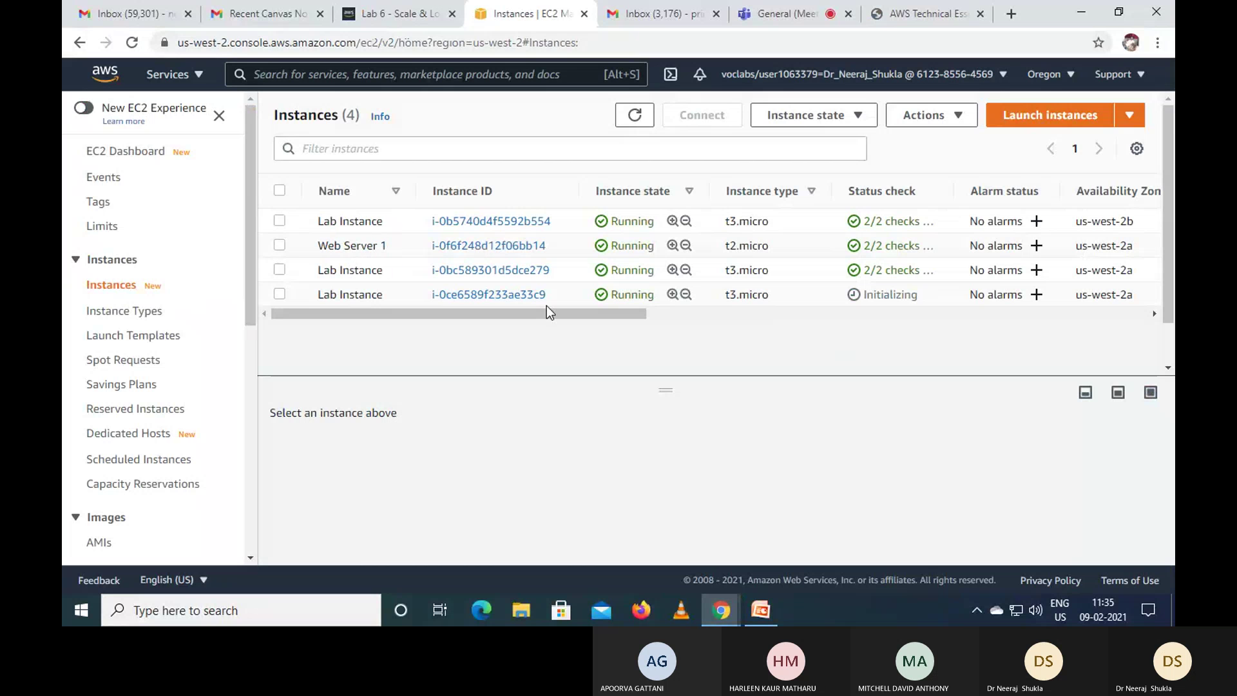
click(915, 13)
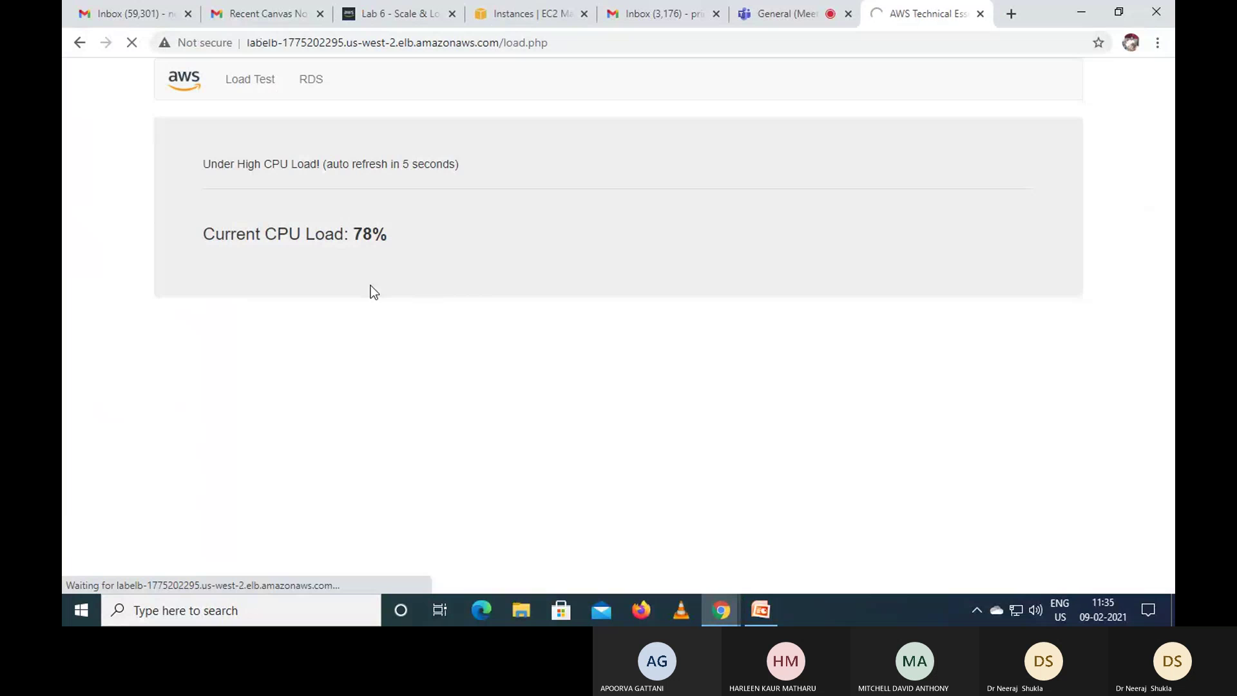
click(503, 17)
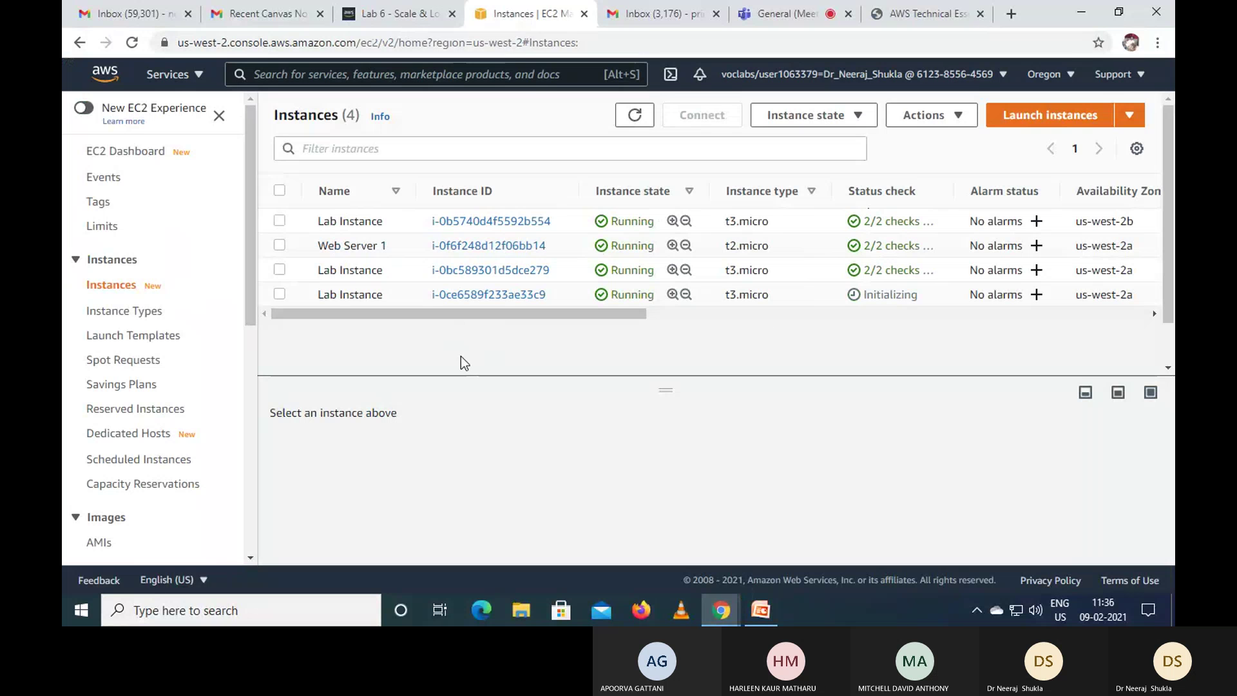
click(894, 13)
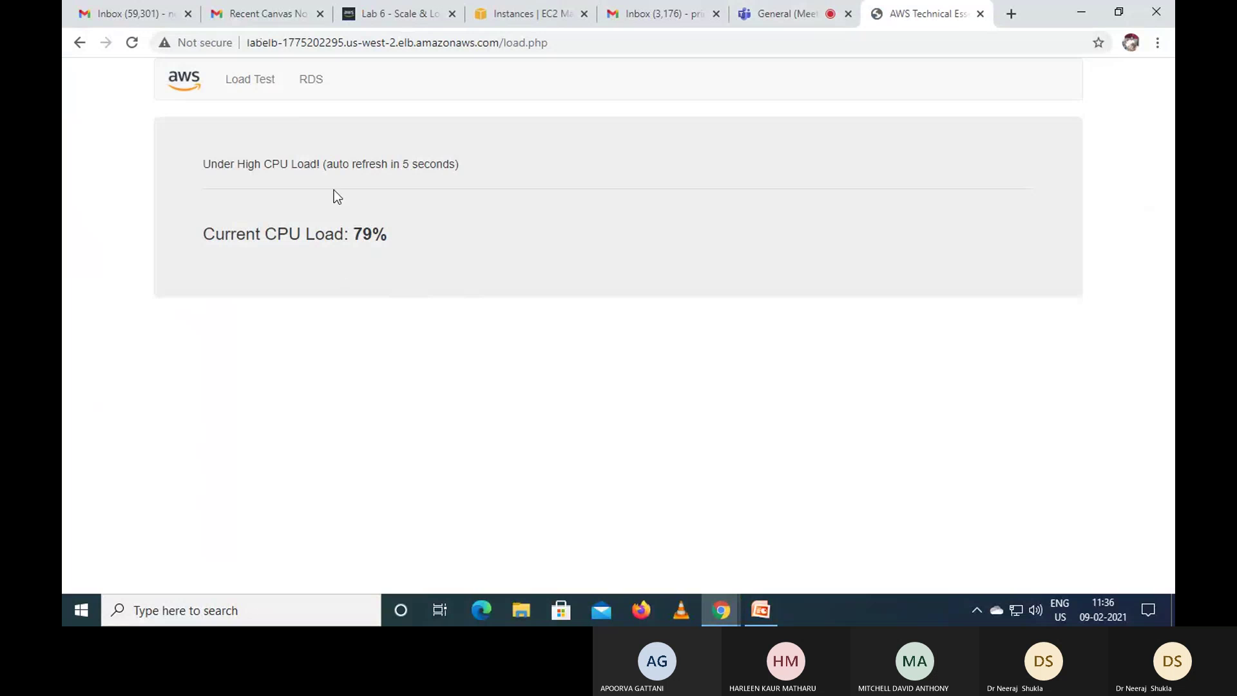
Step: Run the web application's Load Test once more and check the Lab Instances' status in the EC2 instances list
click(261, 83)
click(540, 16)
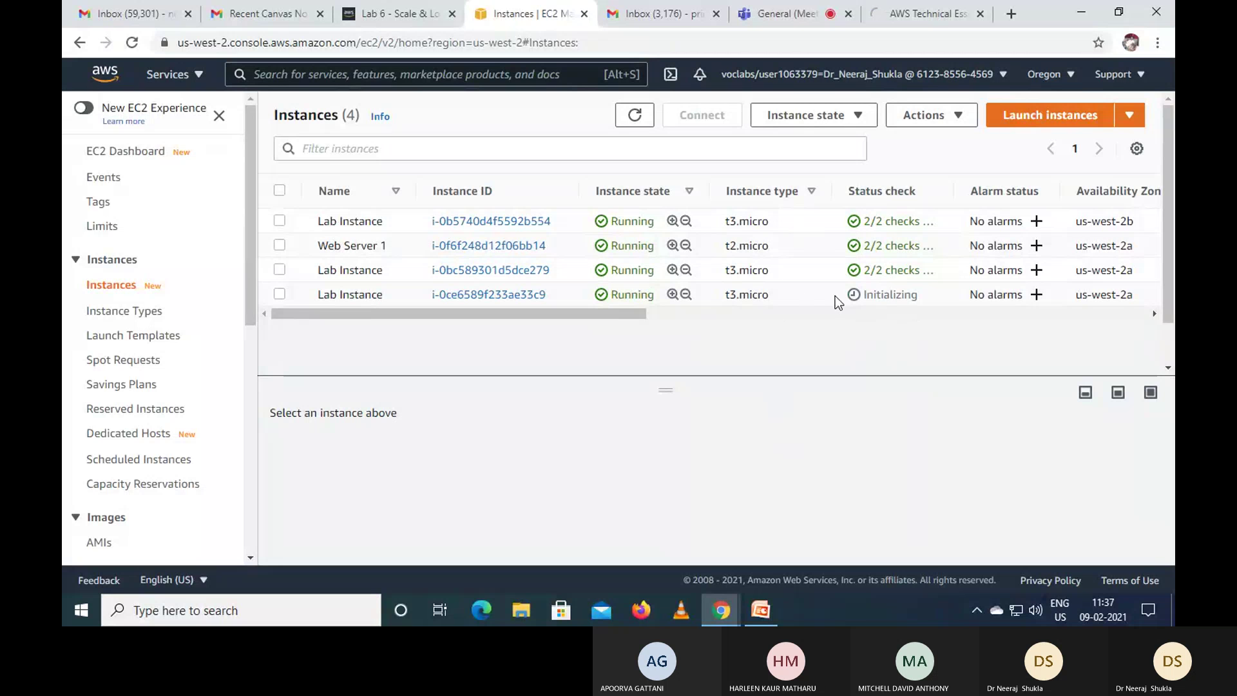
click(926, 8)
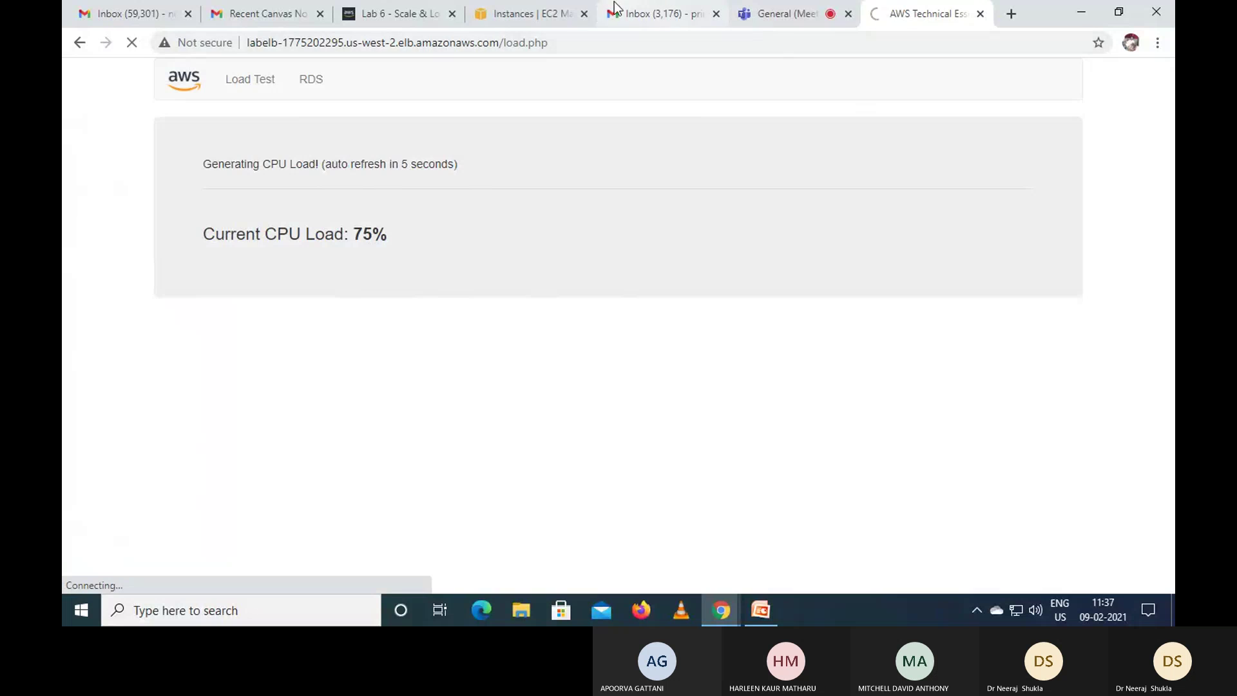
click(553, 11)
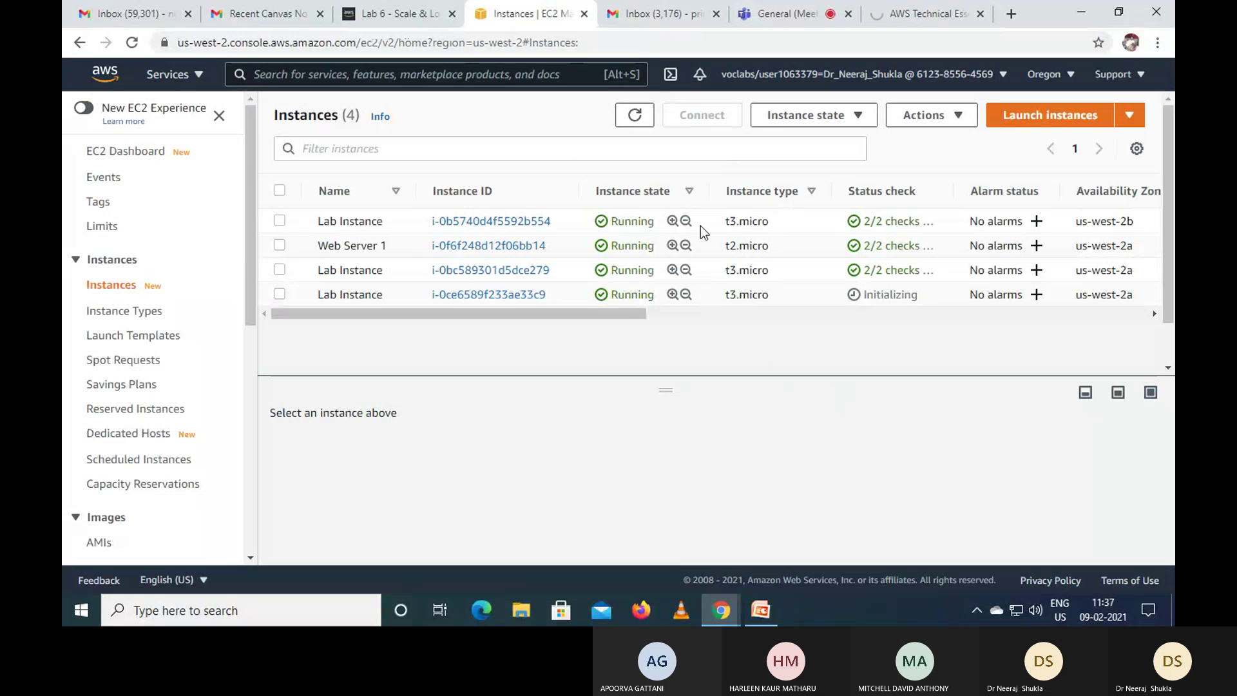
Step: Read the Lab Complete instructions on the Lab 6 page, then end the lab and confirm ending it
click(407, 23)
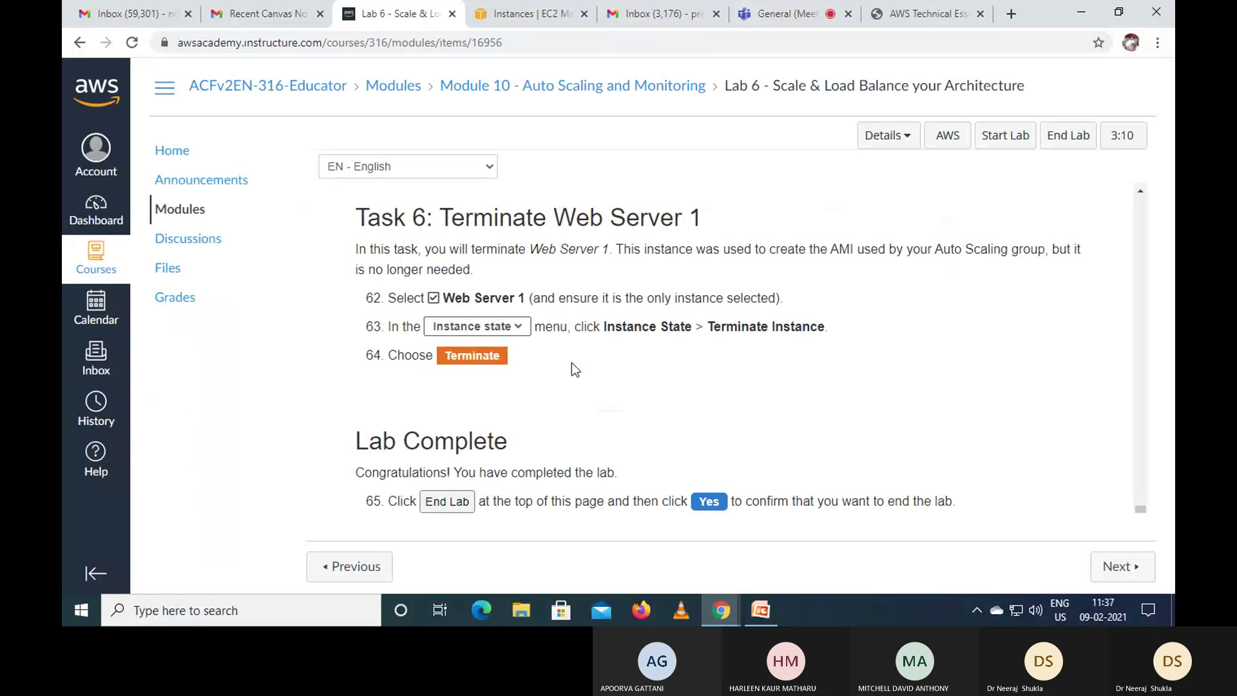
scroll(559, 364, down, 3)
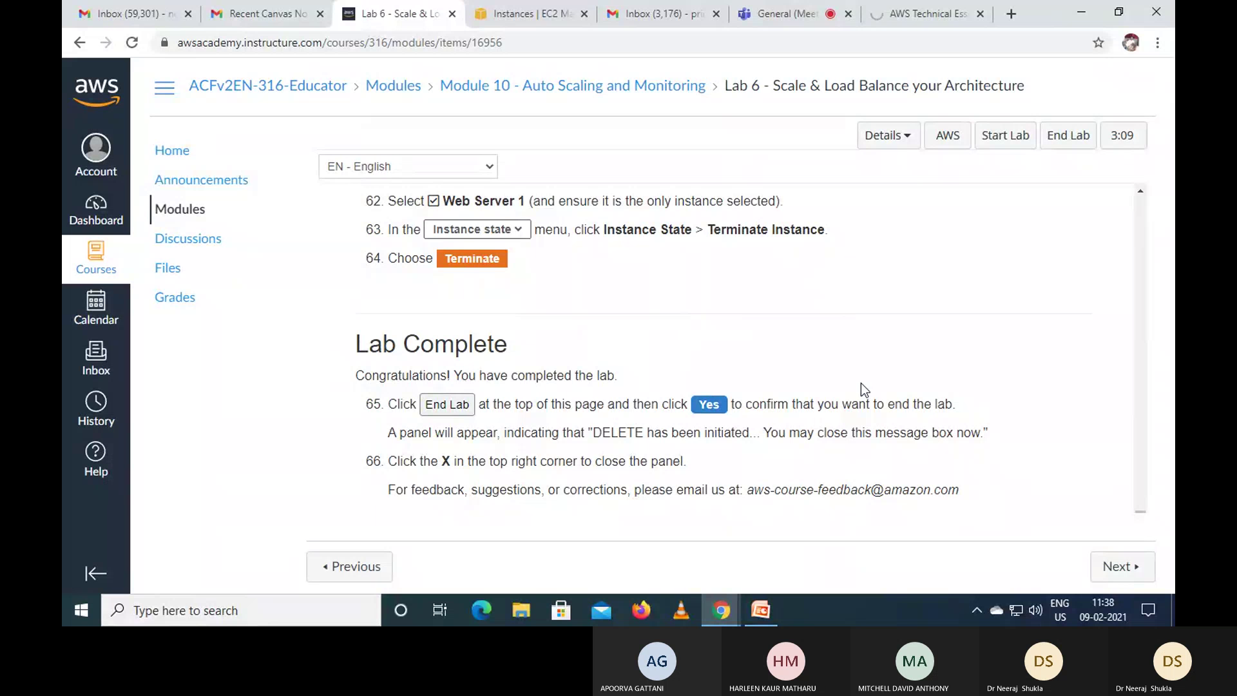
click(1068, 137)
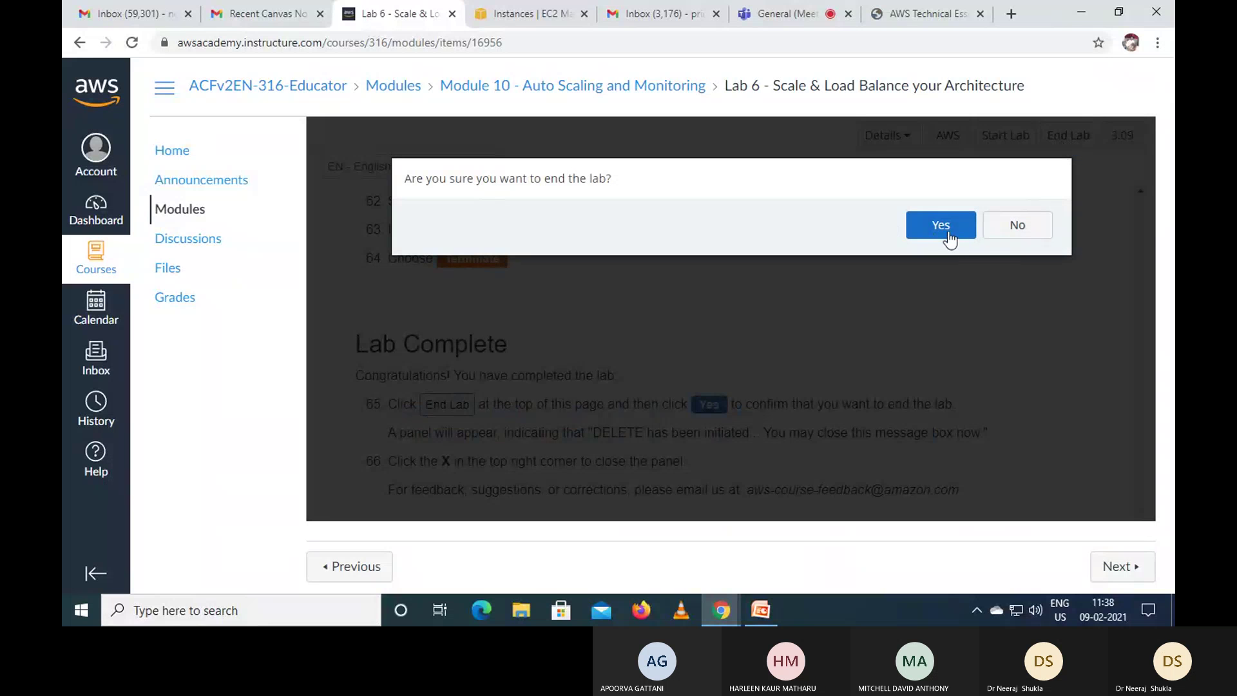
click(942, 229)
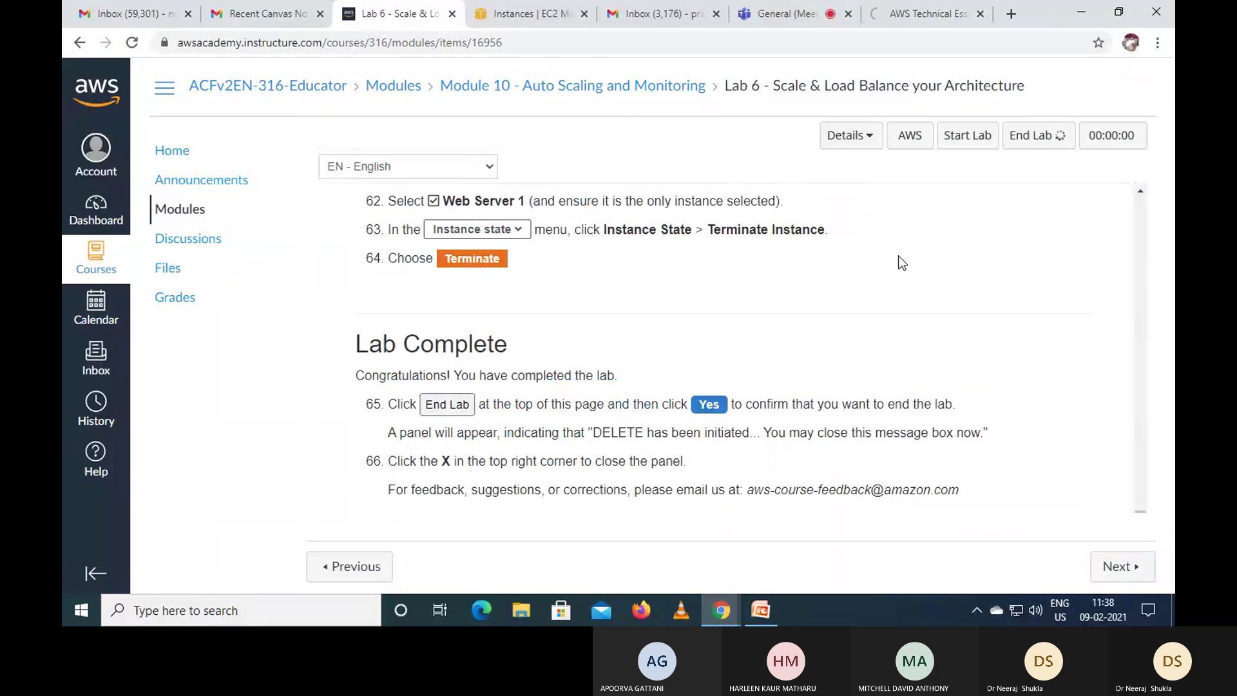
Step: Close the load test and EC2 Instances pages and dismiss the End Lab message panel
click(979, 13)
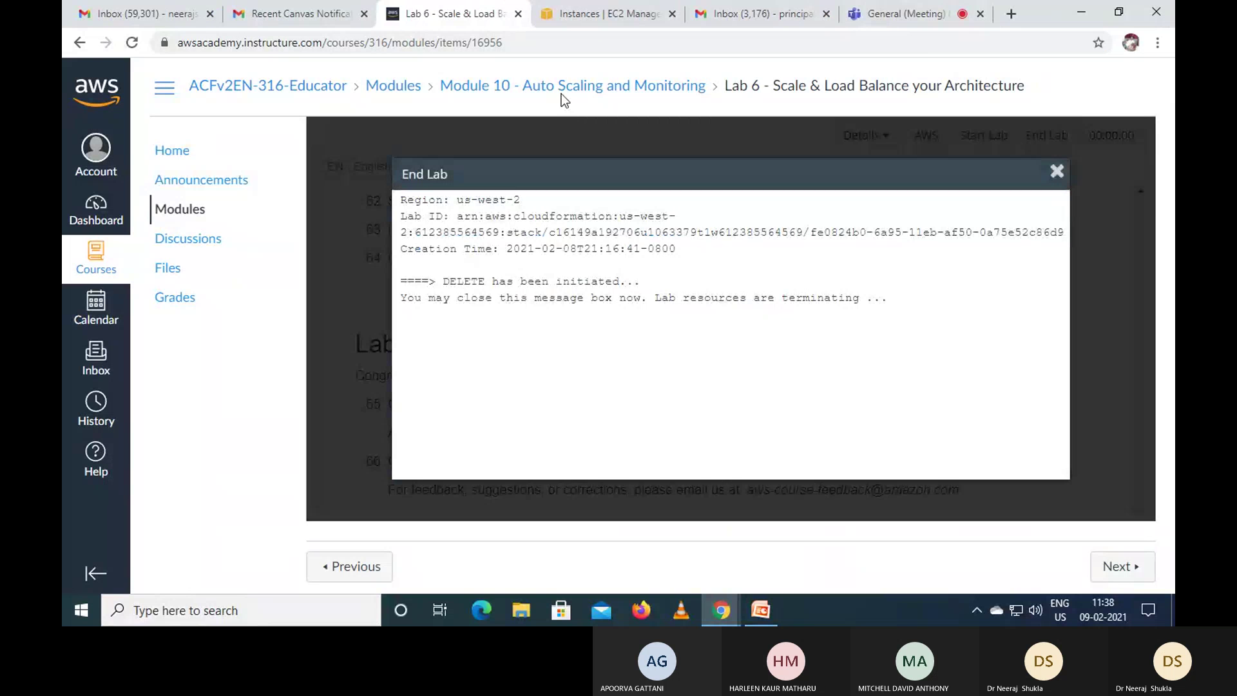
click(672, 14)
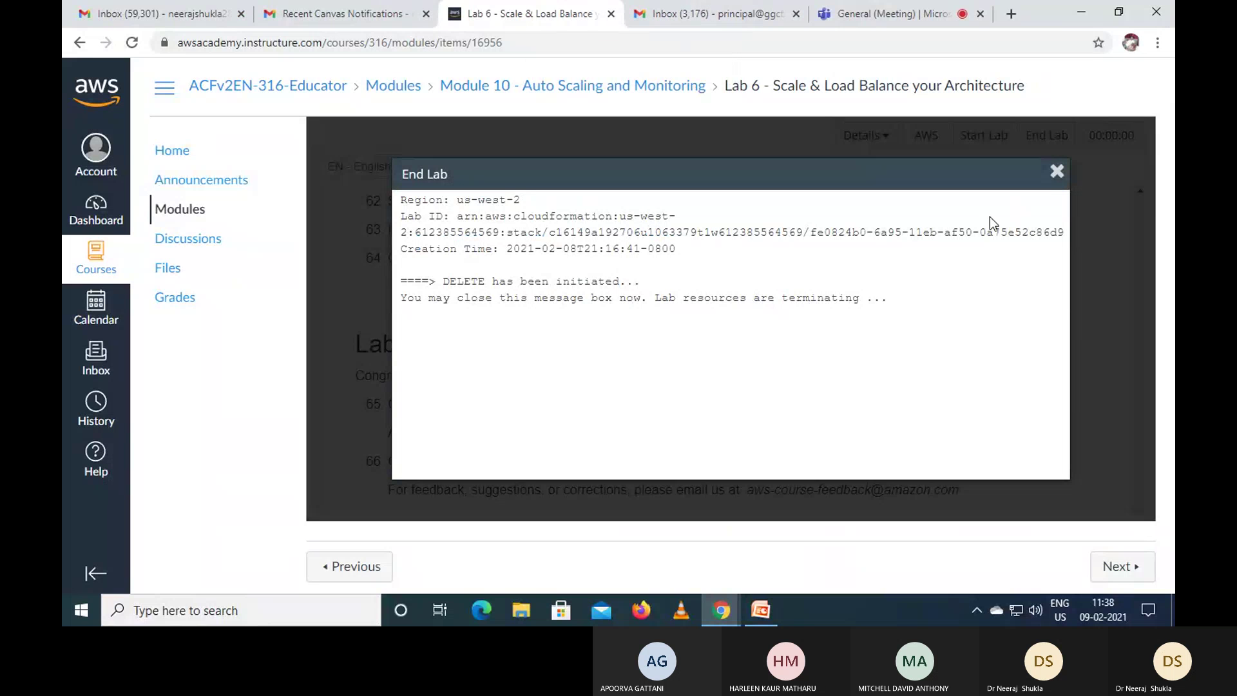
click(1056, 171)
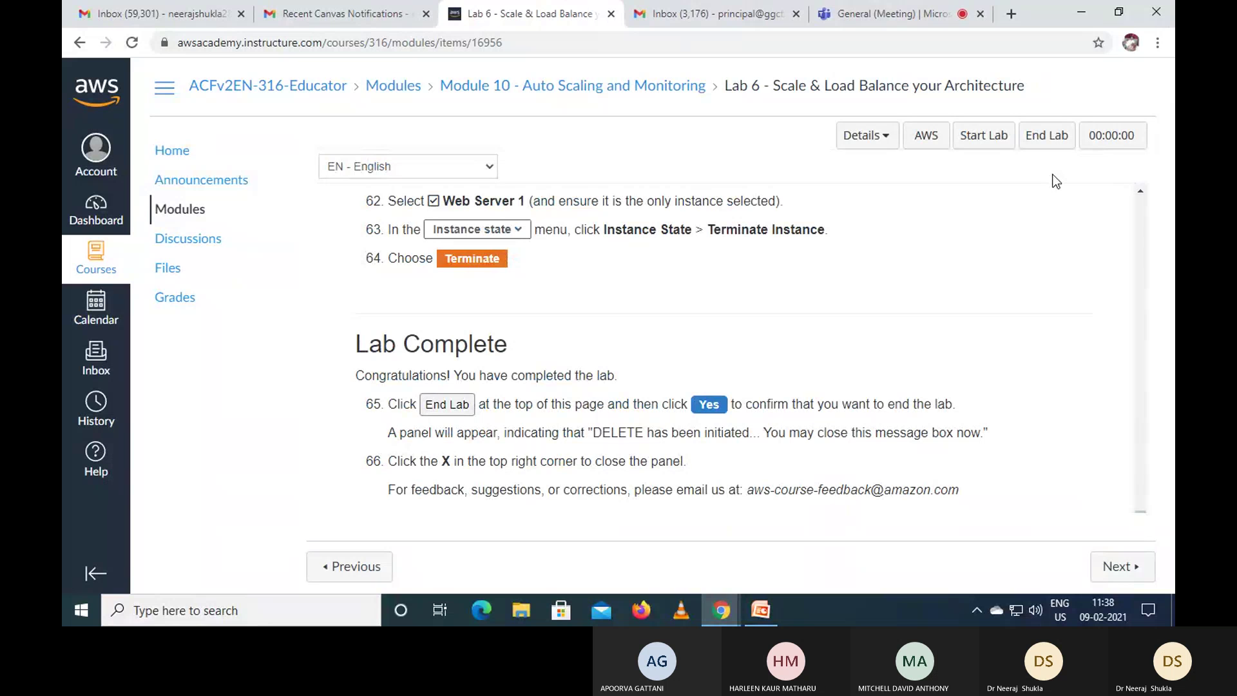